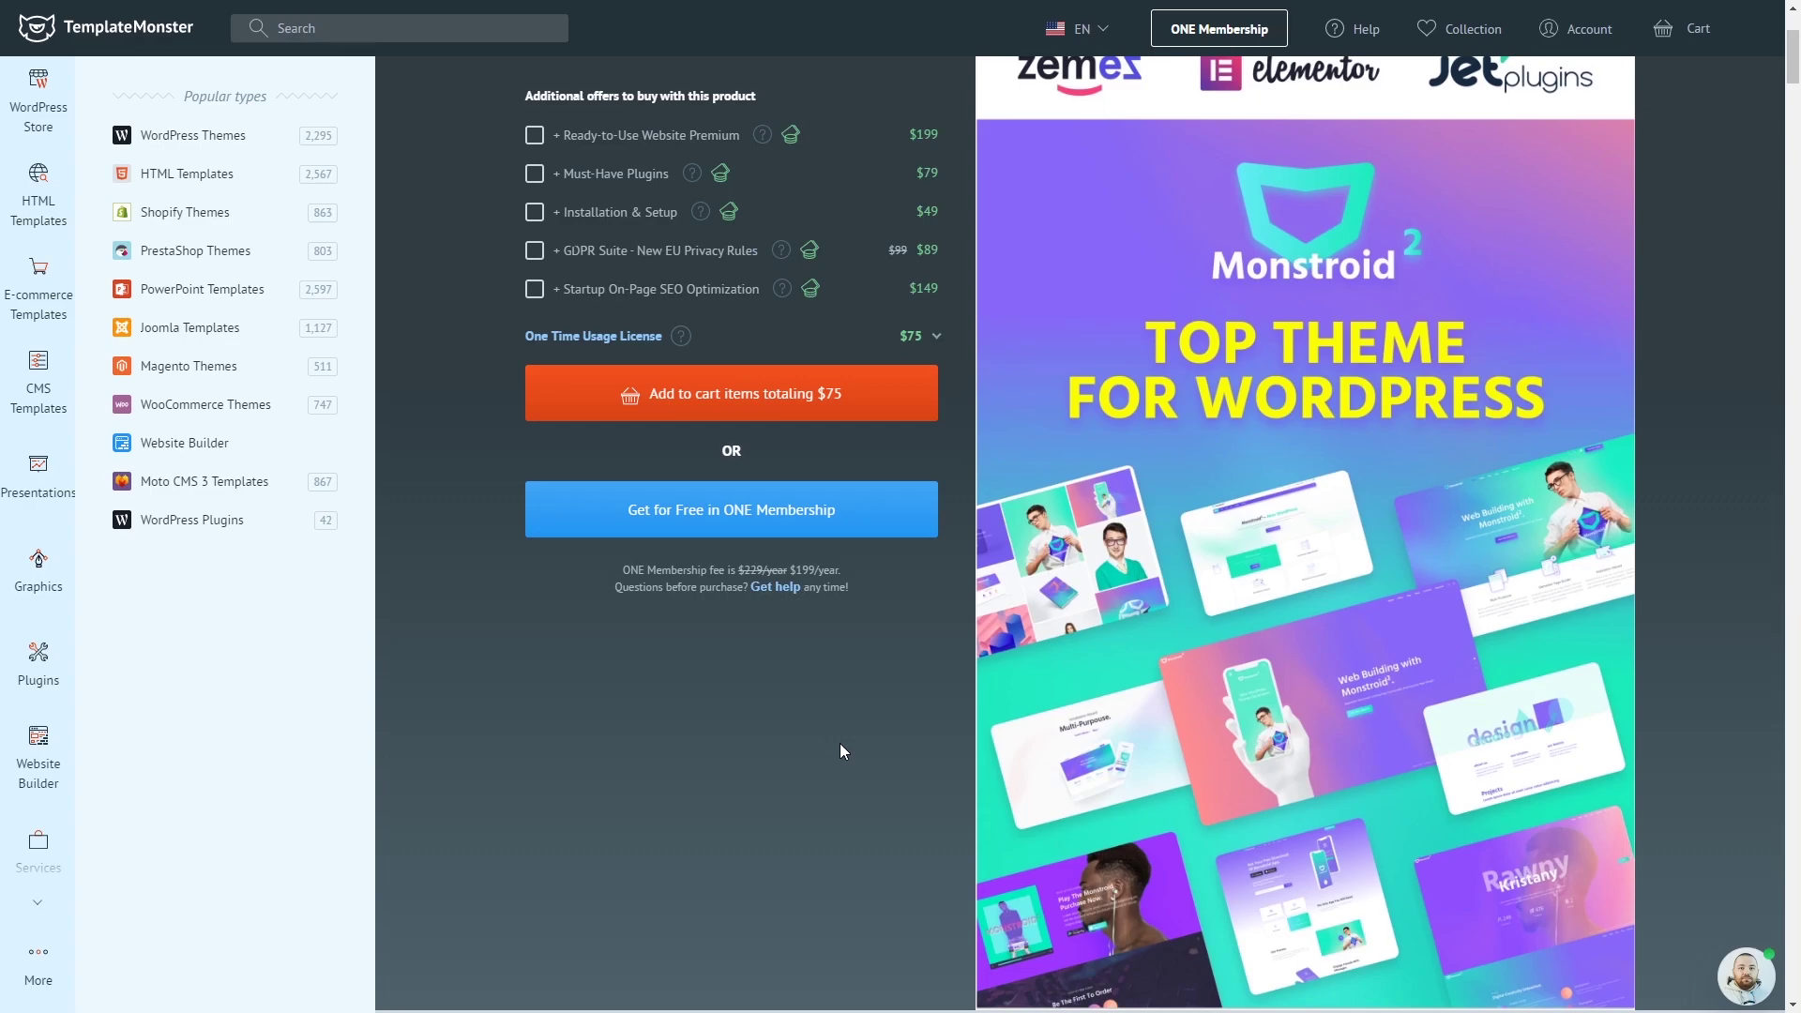
- Go from the Monstroid2 product page to TemplateMonster's WordPress Themes catalogue, with Monstroid2 listed first
{"action": "scroll", "coordinate": [841, 743], "scroll_direction": "up", "scroll_amount": 3}
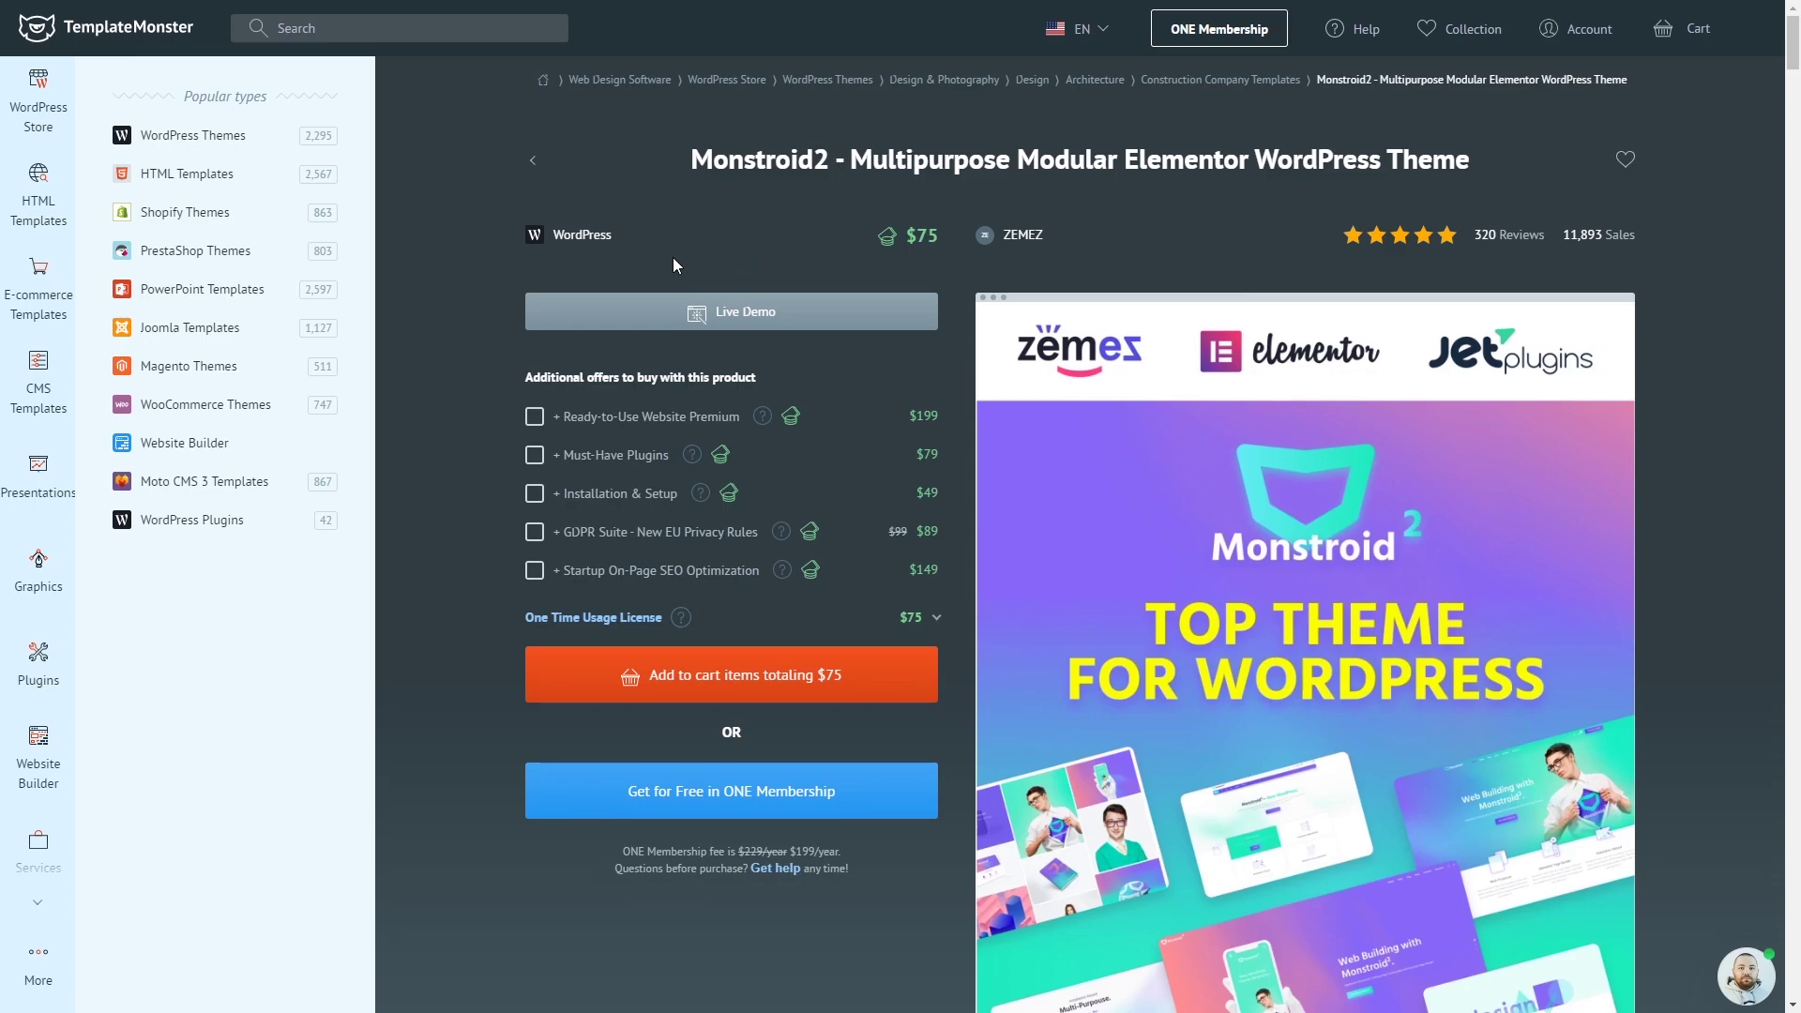
{"action": "mouse_move", "coordinate": [250, 141]}
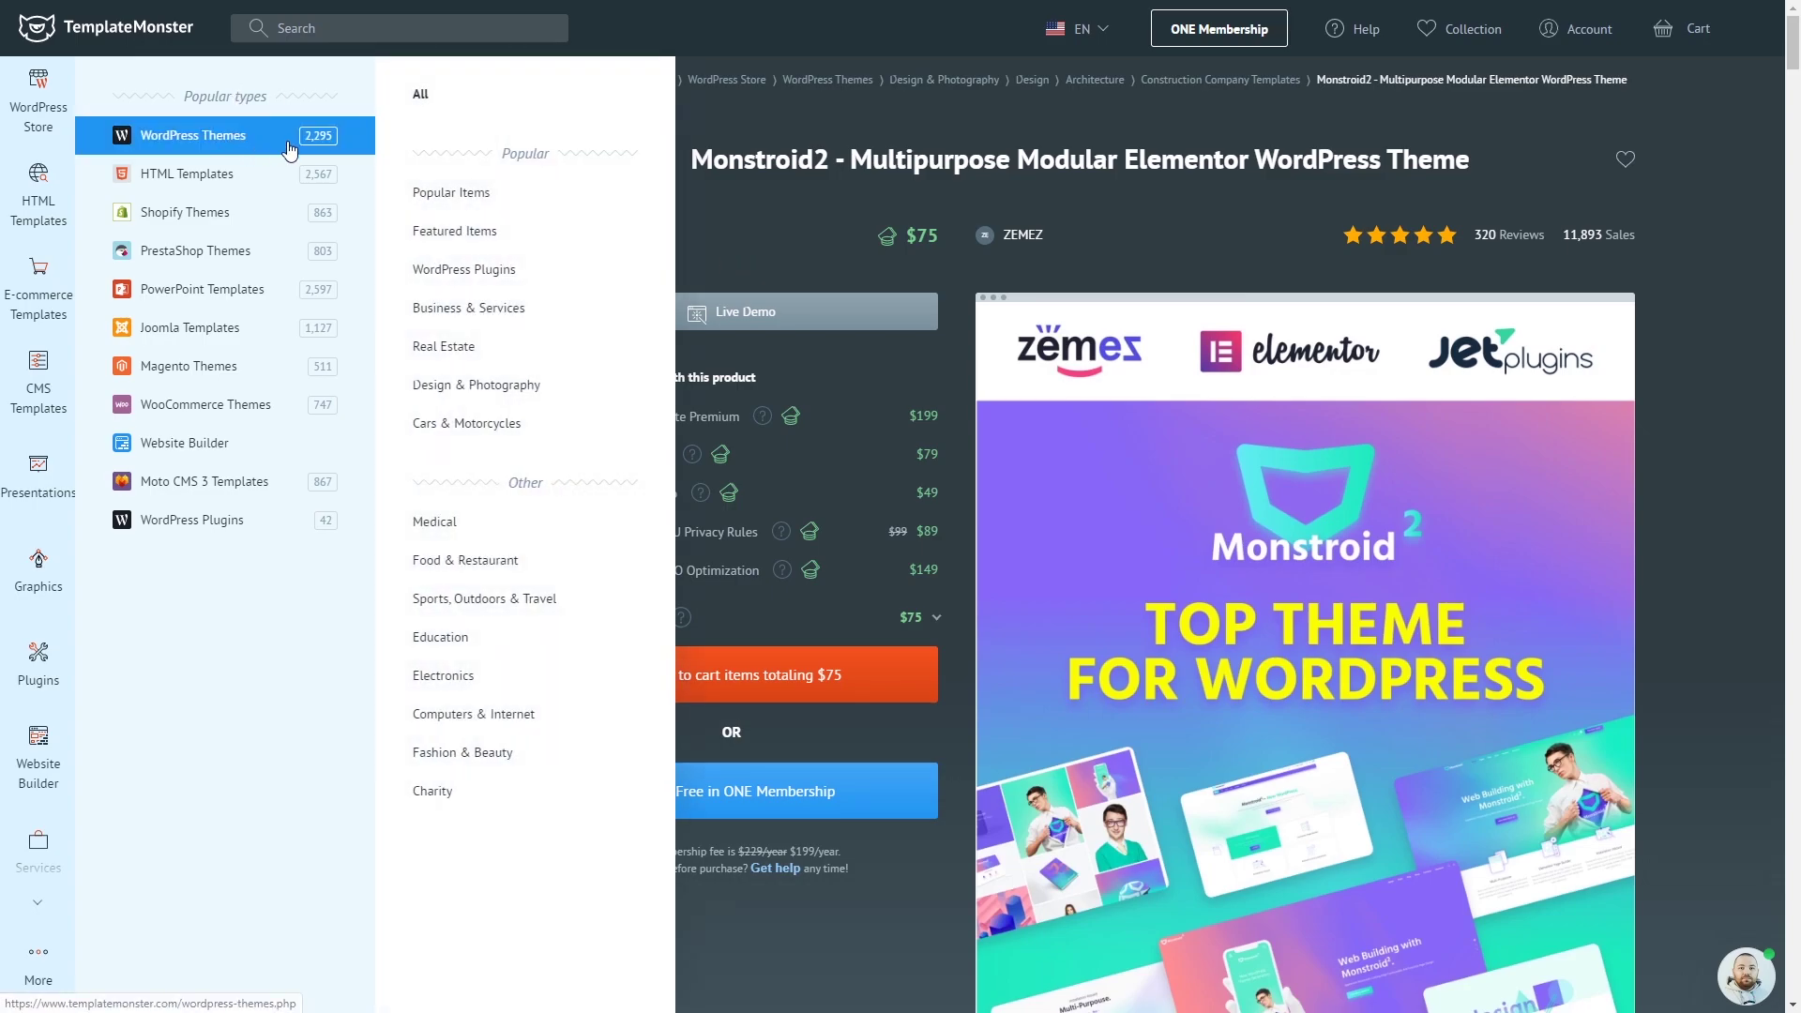
{"action": "left_click", "coordinate": [201, 150]}
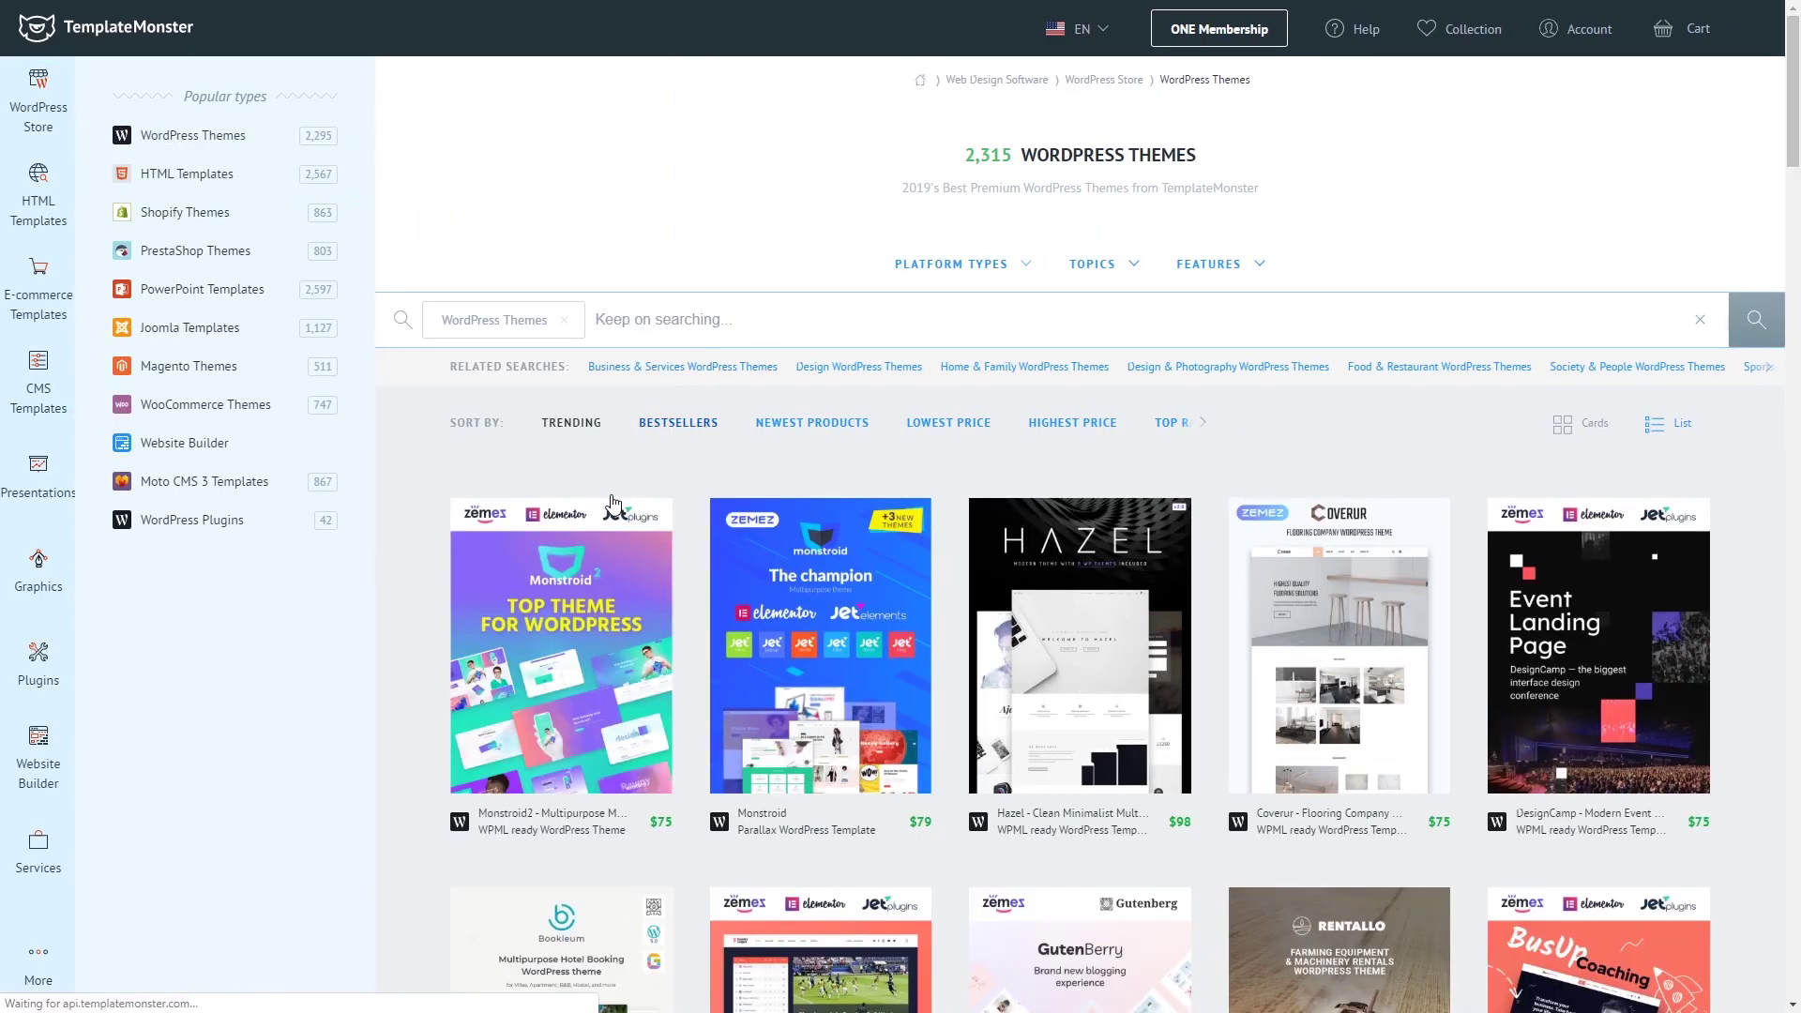
{"action": "scroll", "coordinate": [632, 481], "scroll_direction": "down", "scroll_amount": 2}
{"action": "mouse_move", "coordinate": [657, 399]}
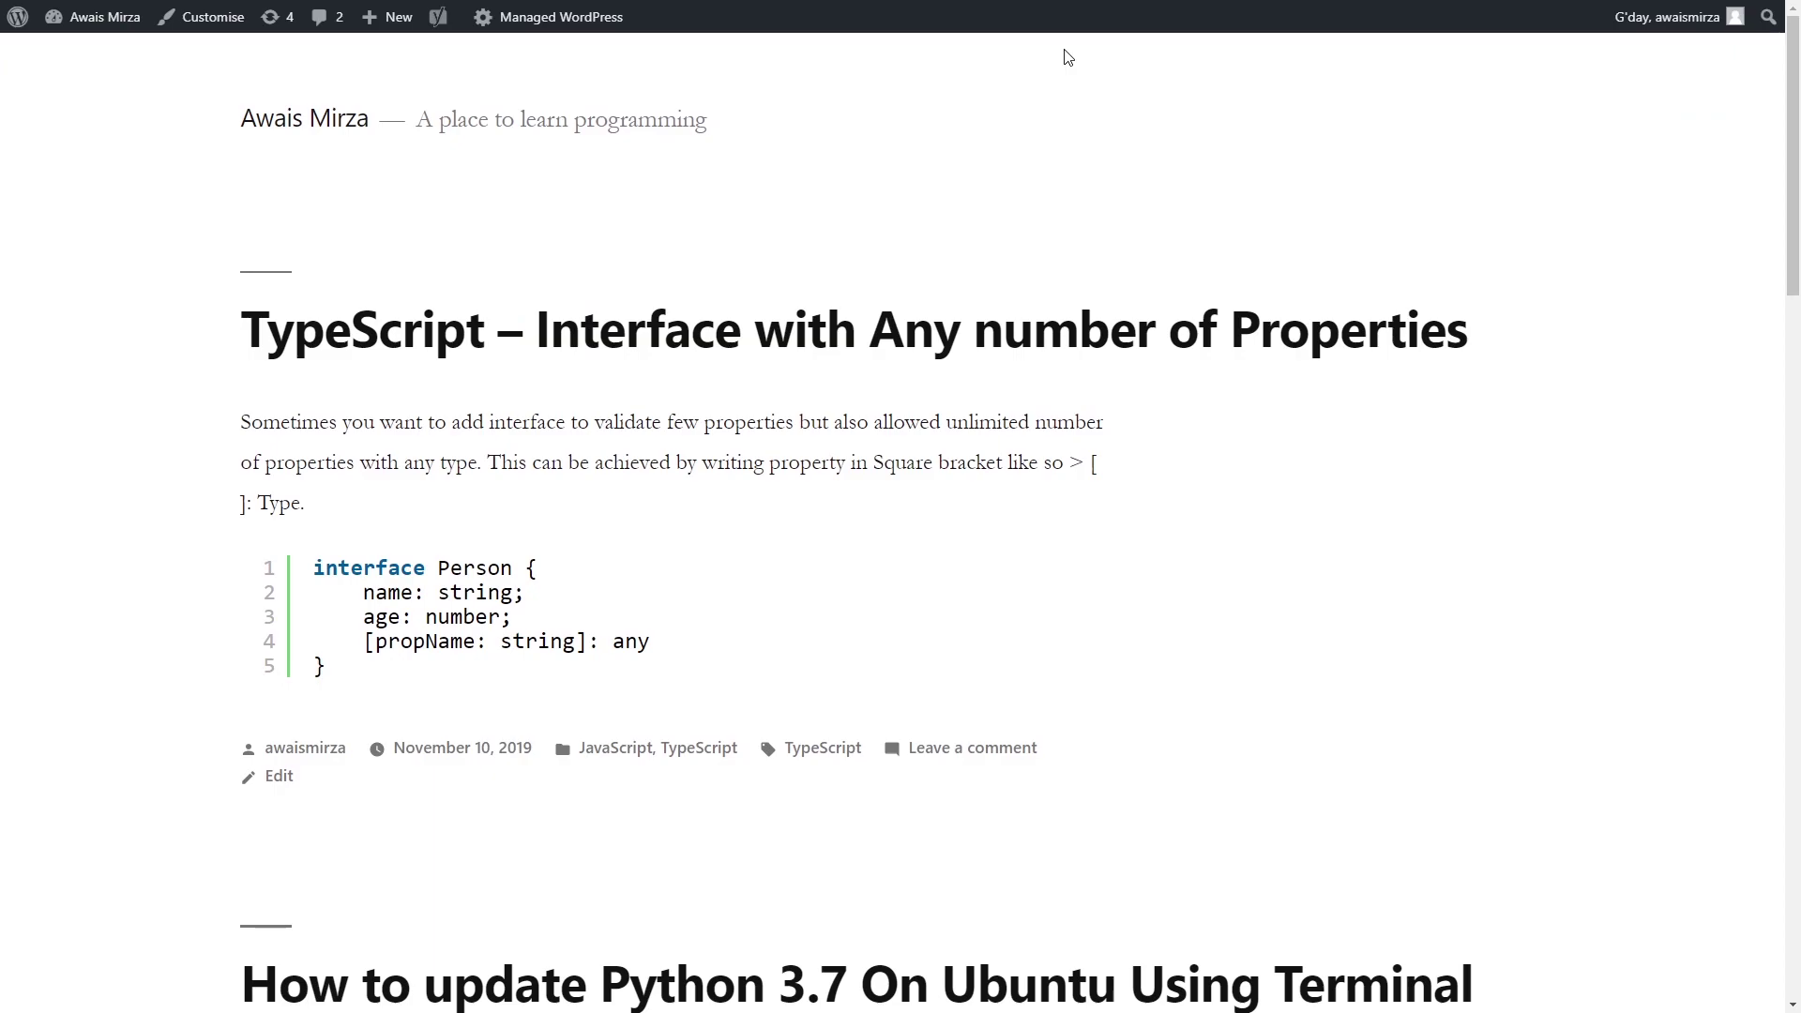
- Exit full screen and switch to the TemplateMonster Downloads tab showing the purchased Monstroid2 theme
{"action": "key", "text": "F11"}
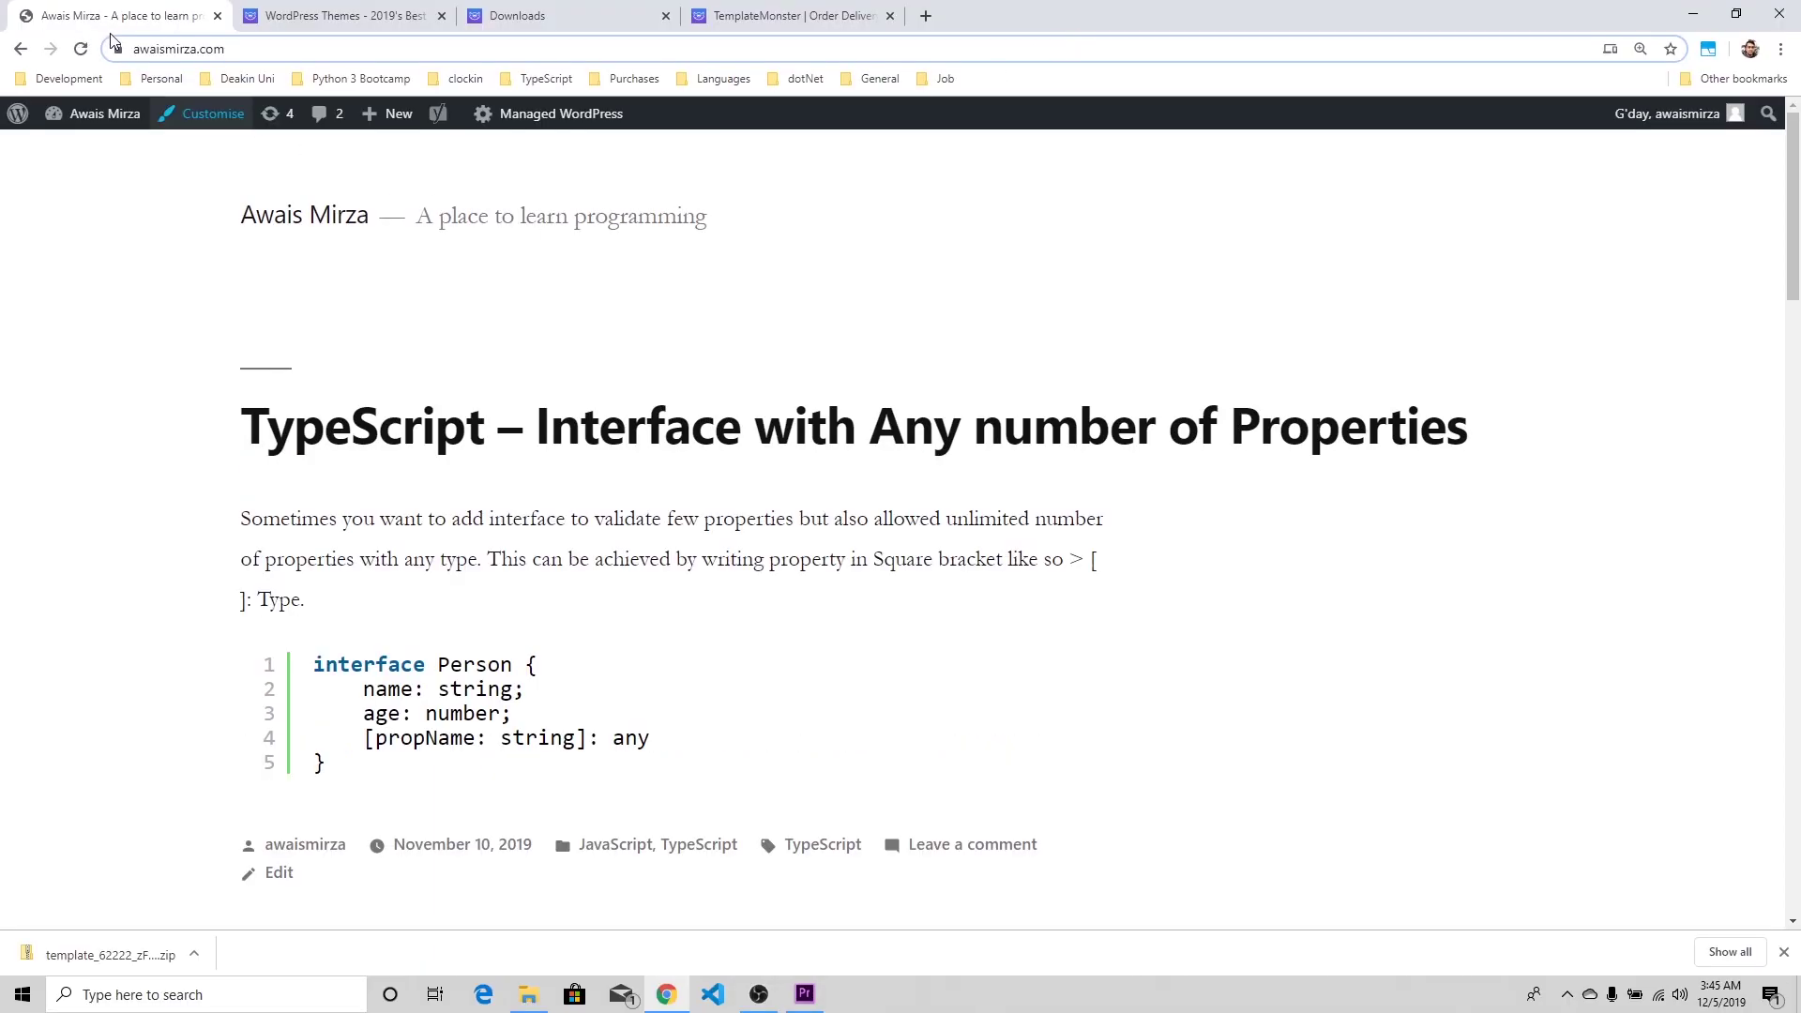
{"action": "left_click", "coordinate": [150, 52]}
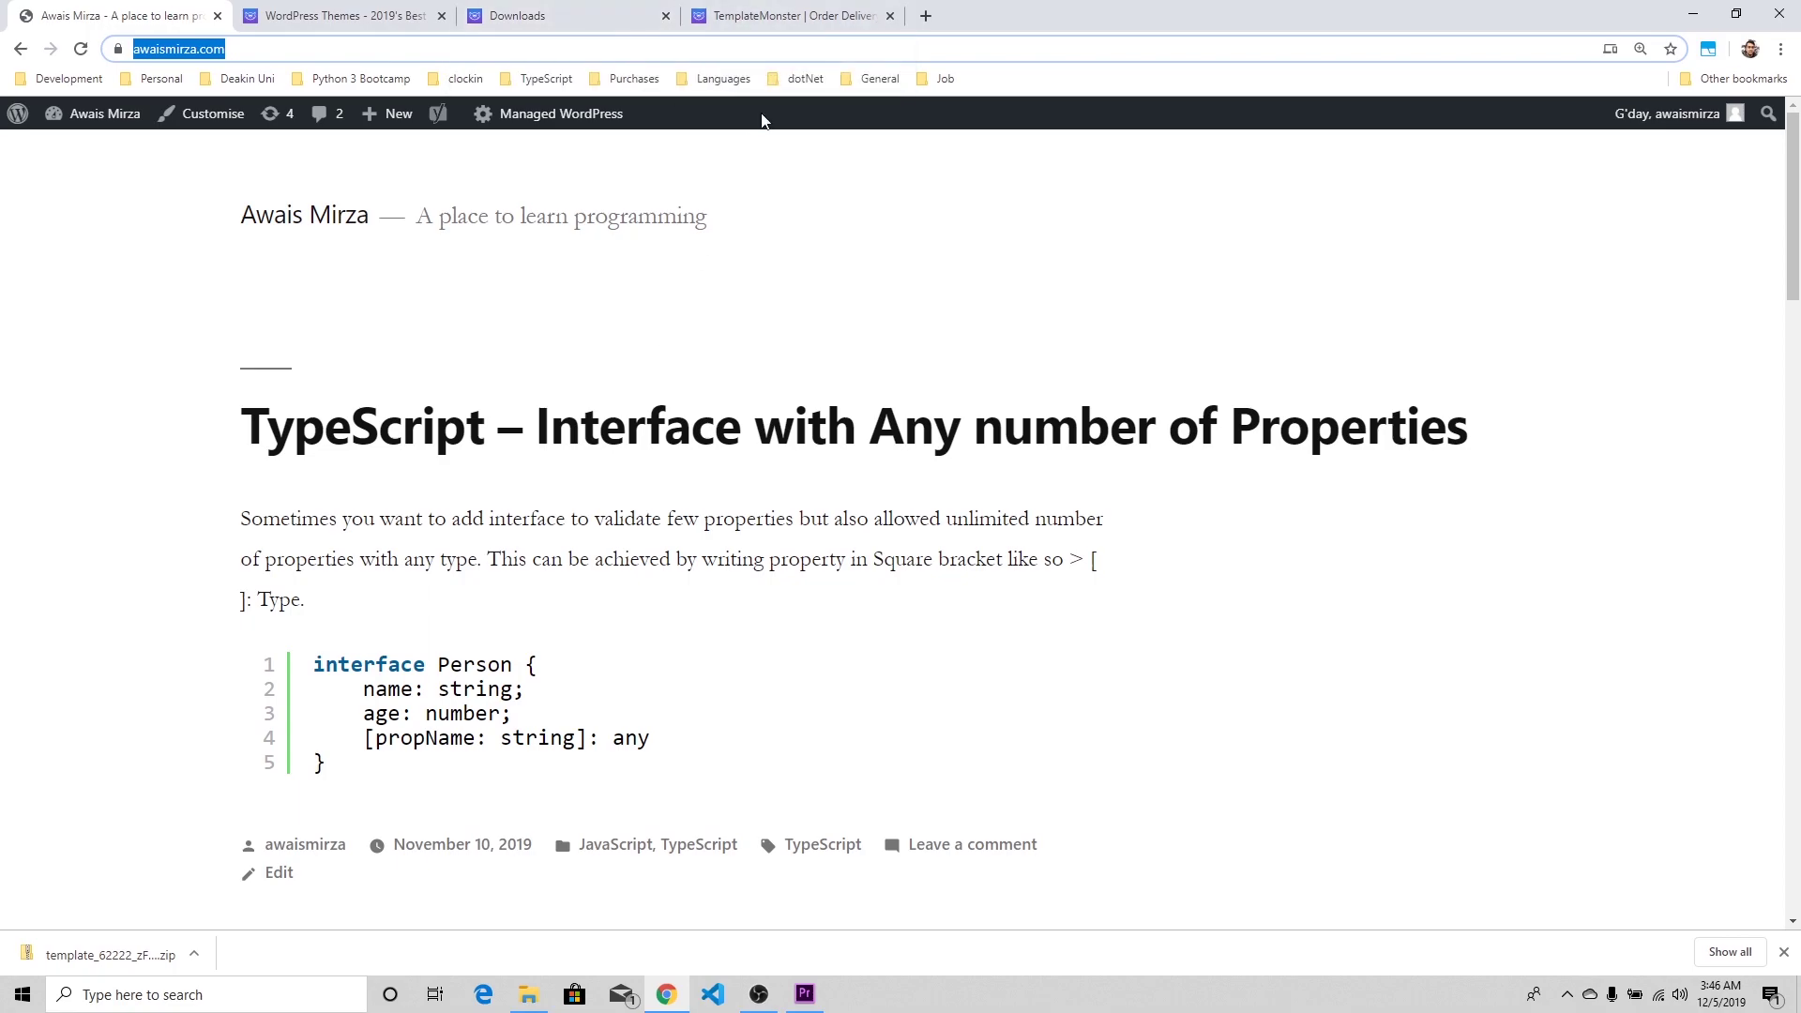
{"action": "left_click", "coordinate": [793, 16]}
{"action": "left_click", "coordinate": [545, 26]}
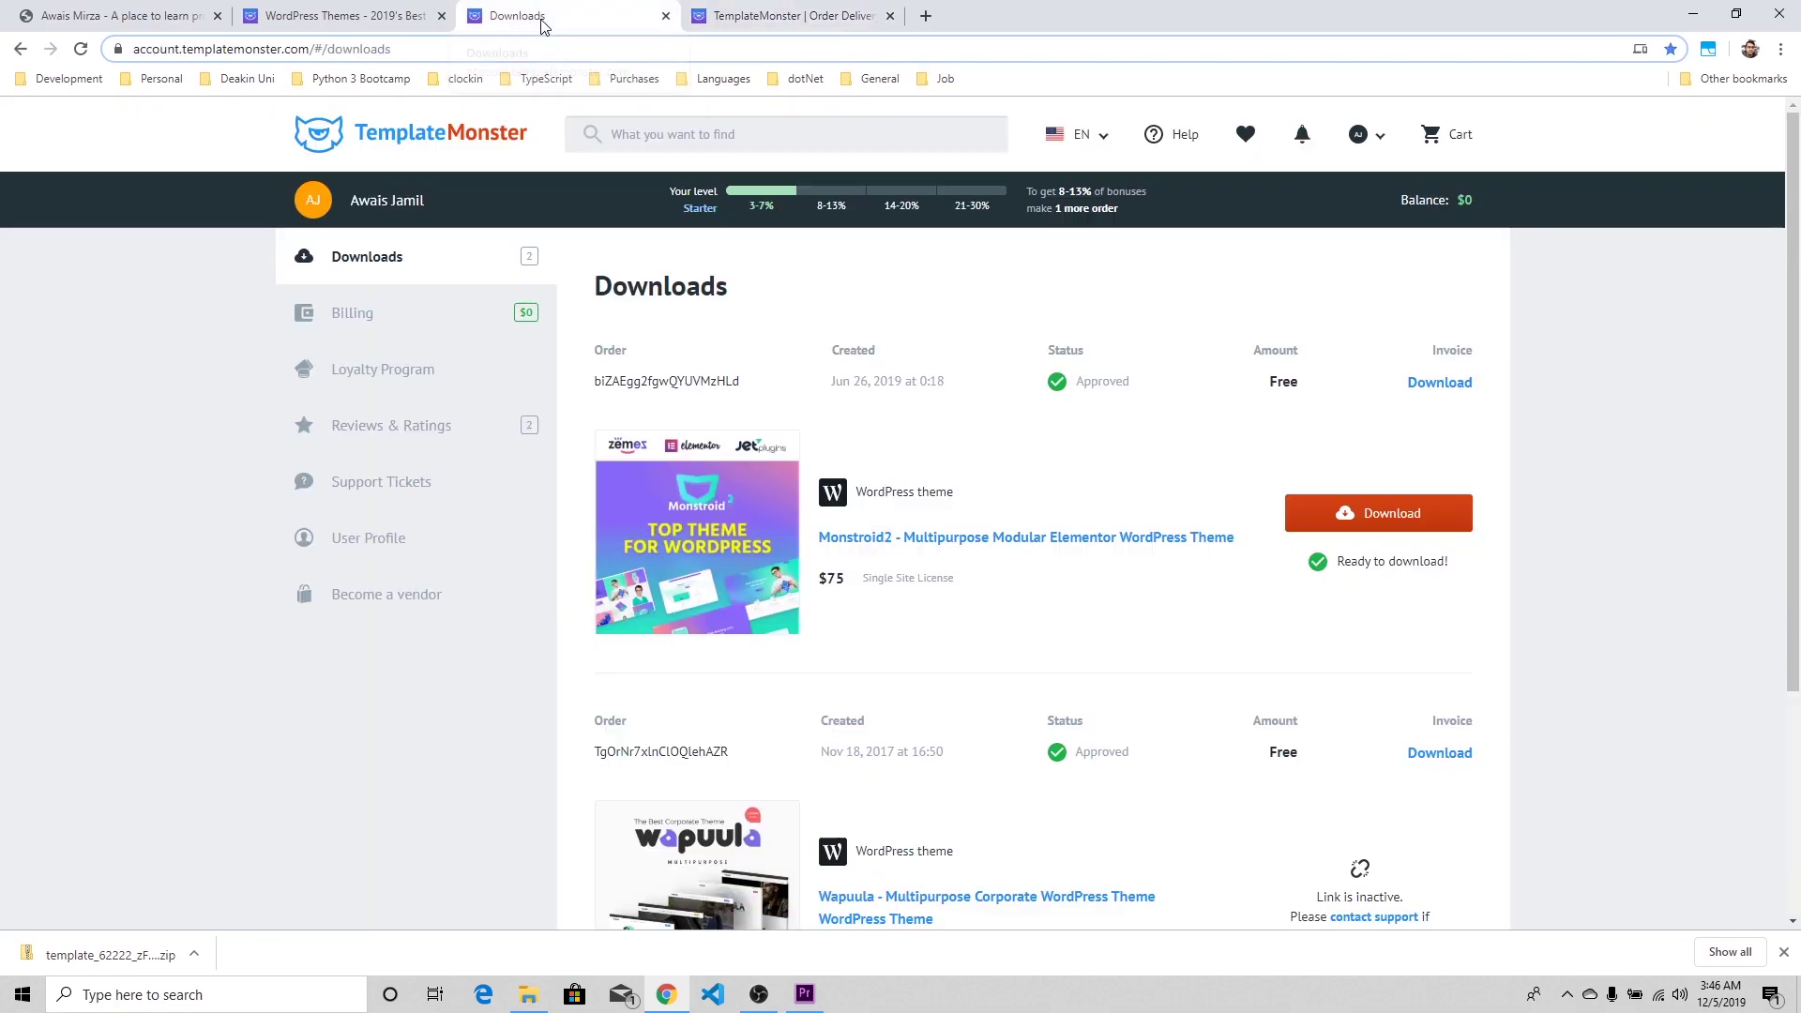
- Return to the WordPress Themes catalogue tab and bring up the downloaded template zip's options
{"action": "left_click", "coordinate": [359, 33]}
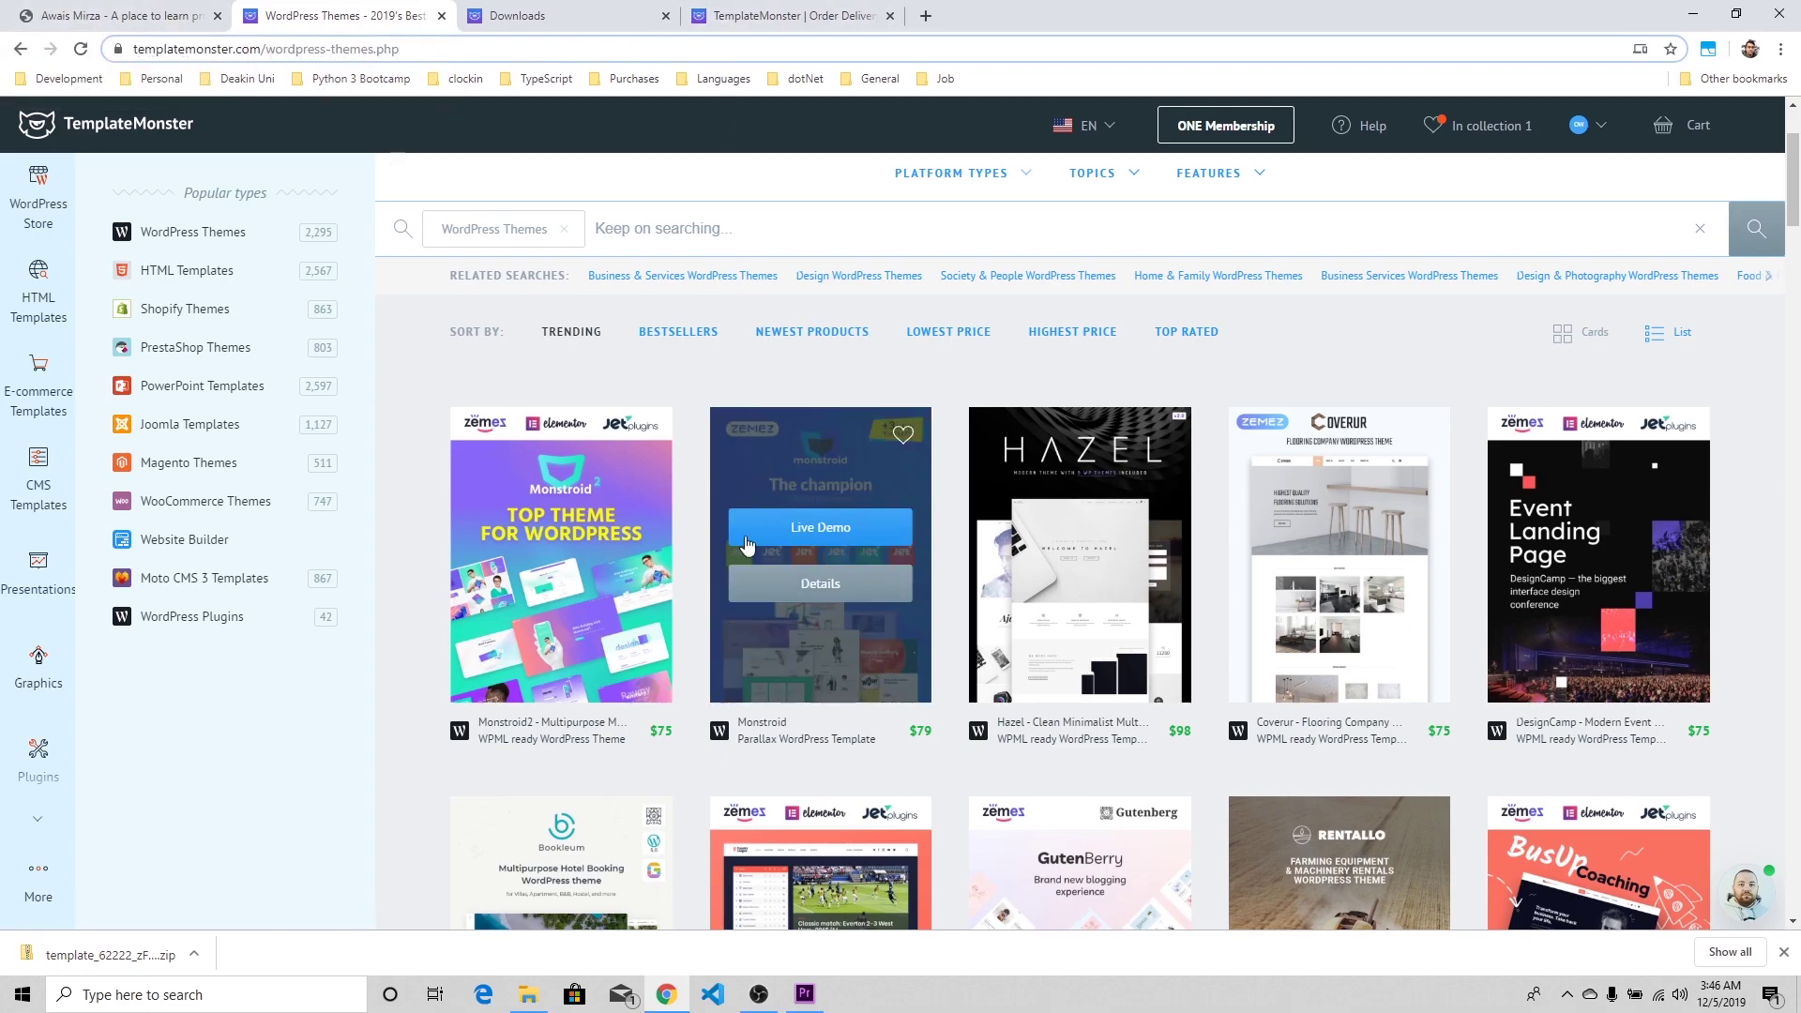
{"action": "left_click", "coordinate": [194, 954]}
- Show the downloaded template zip in its folder and extract it to its own folder with 7-Zip
{"action": "left_click", "coordinate": [248, 889]}
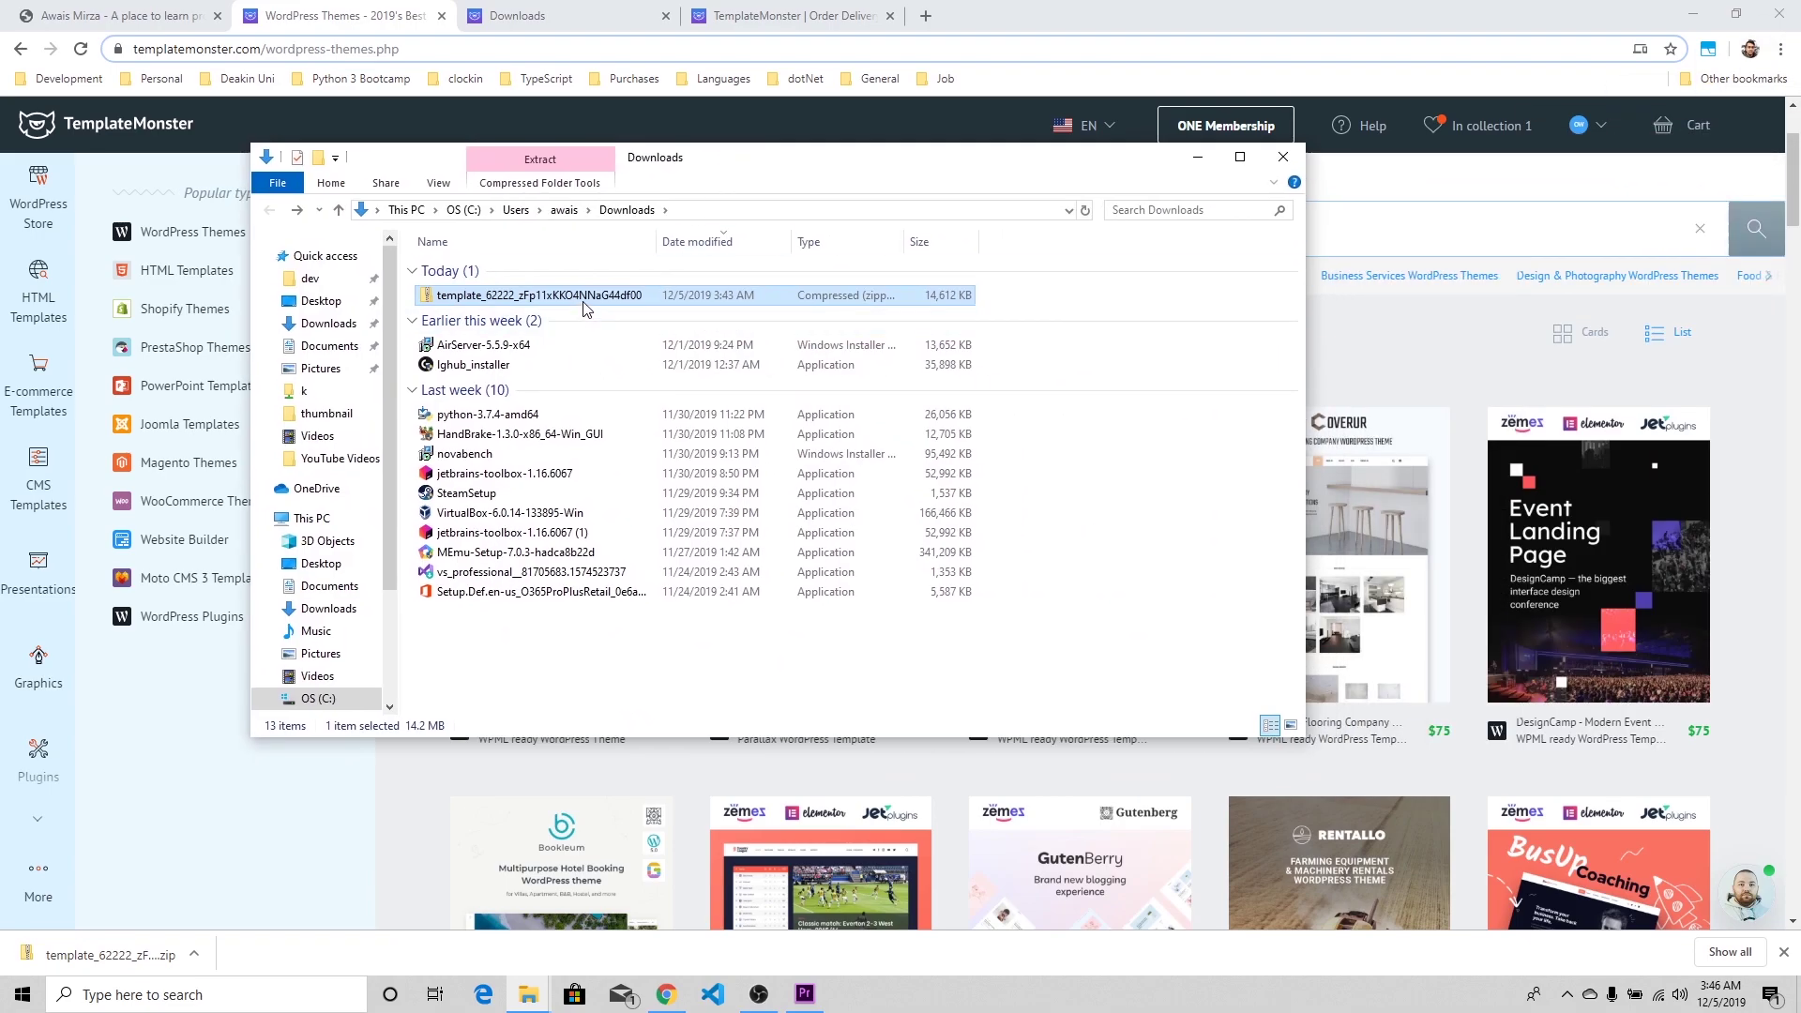
{"action": "right_click", "coordinate": [585, 302]}
{"action": "mouse_move", "coordinate": [741, 390]}
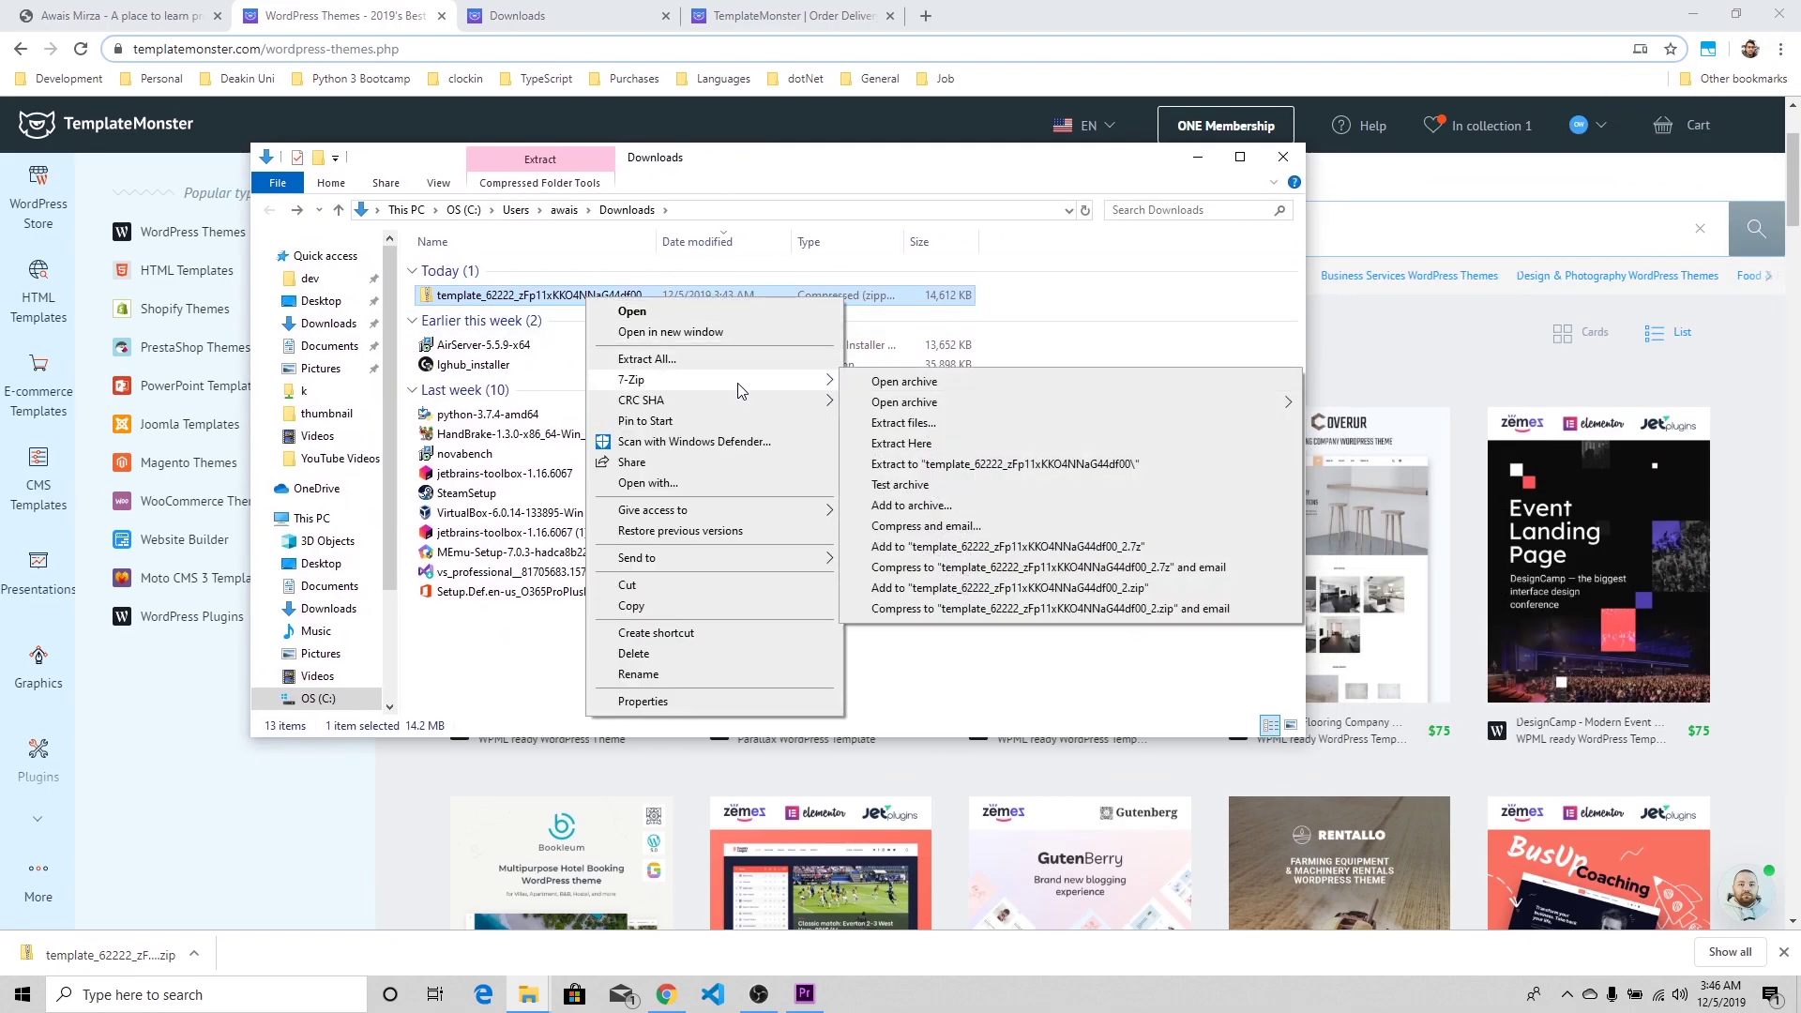
{"action": "left_click", "coordinate": [988, 467]}
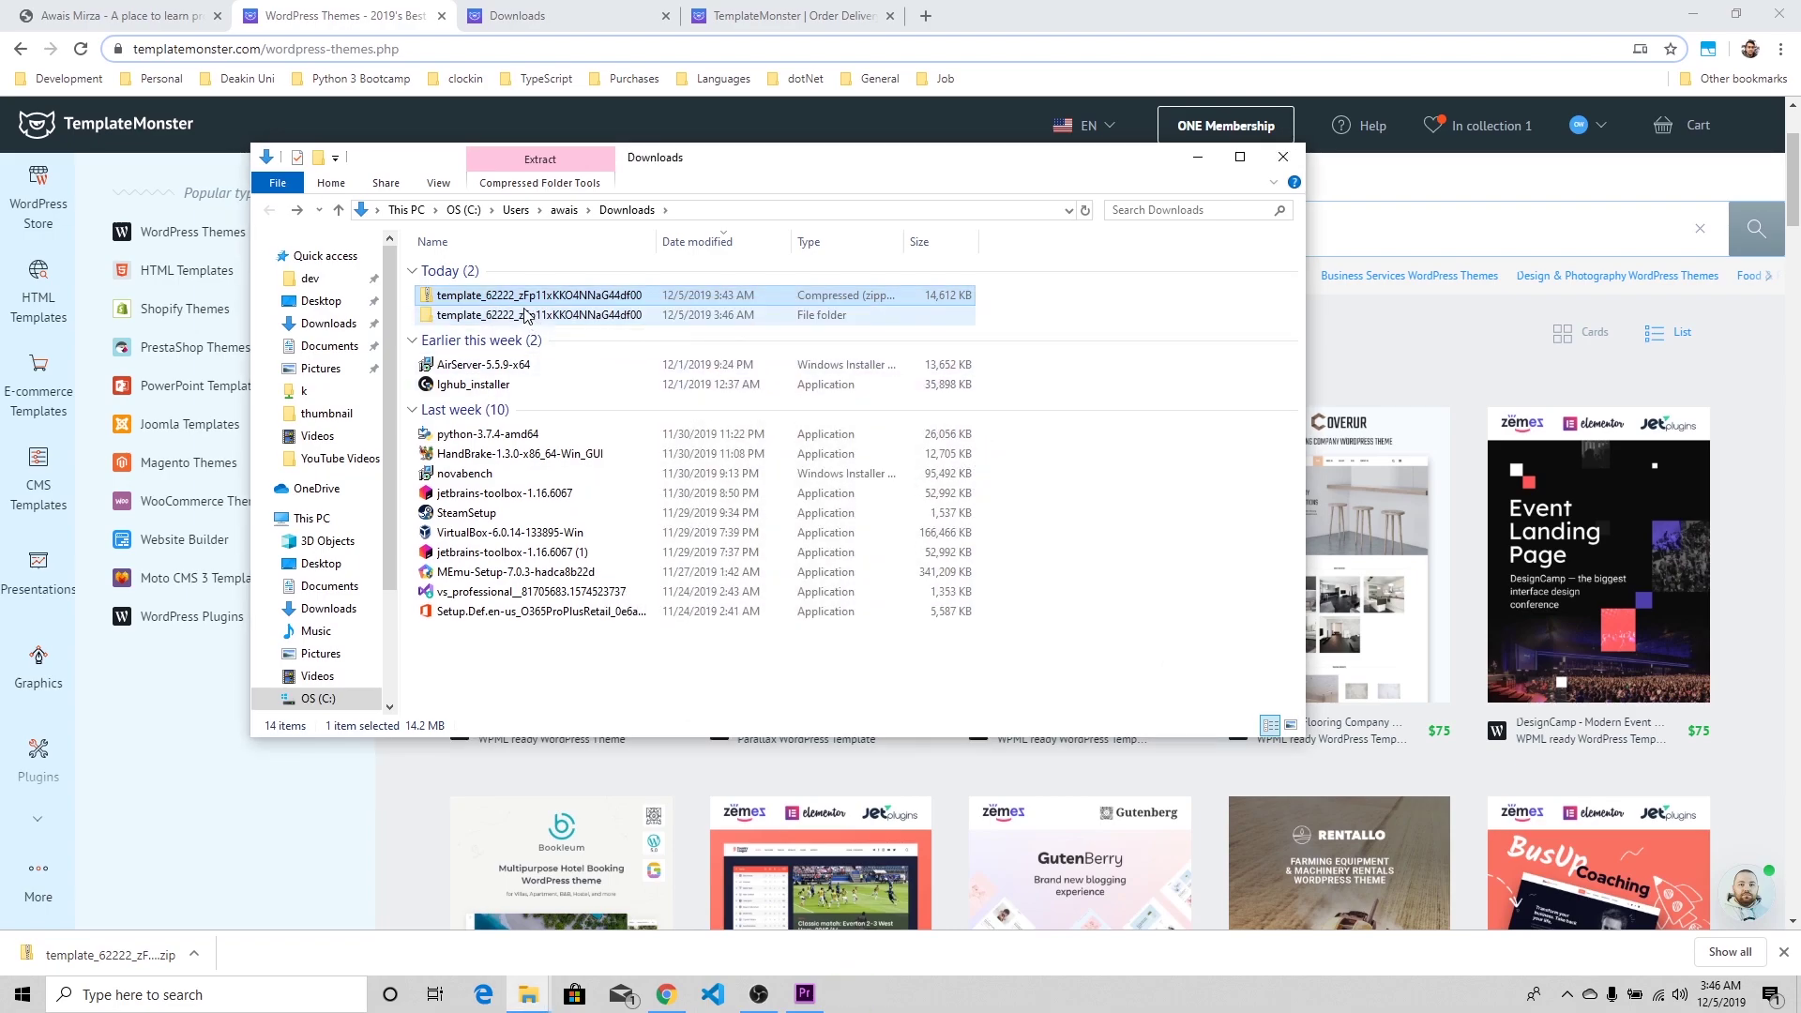
- In the extracted template, go to Manual Install > Theme and select the monstroid2 theme zip
{"action": "double_click", "coordinate": [525, 315]}
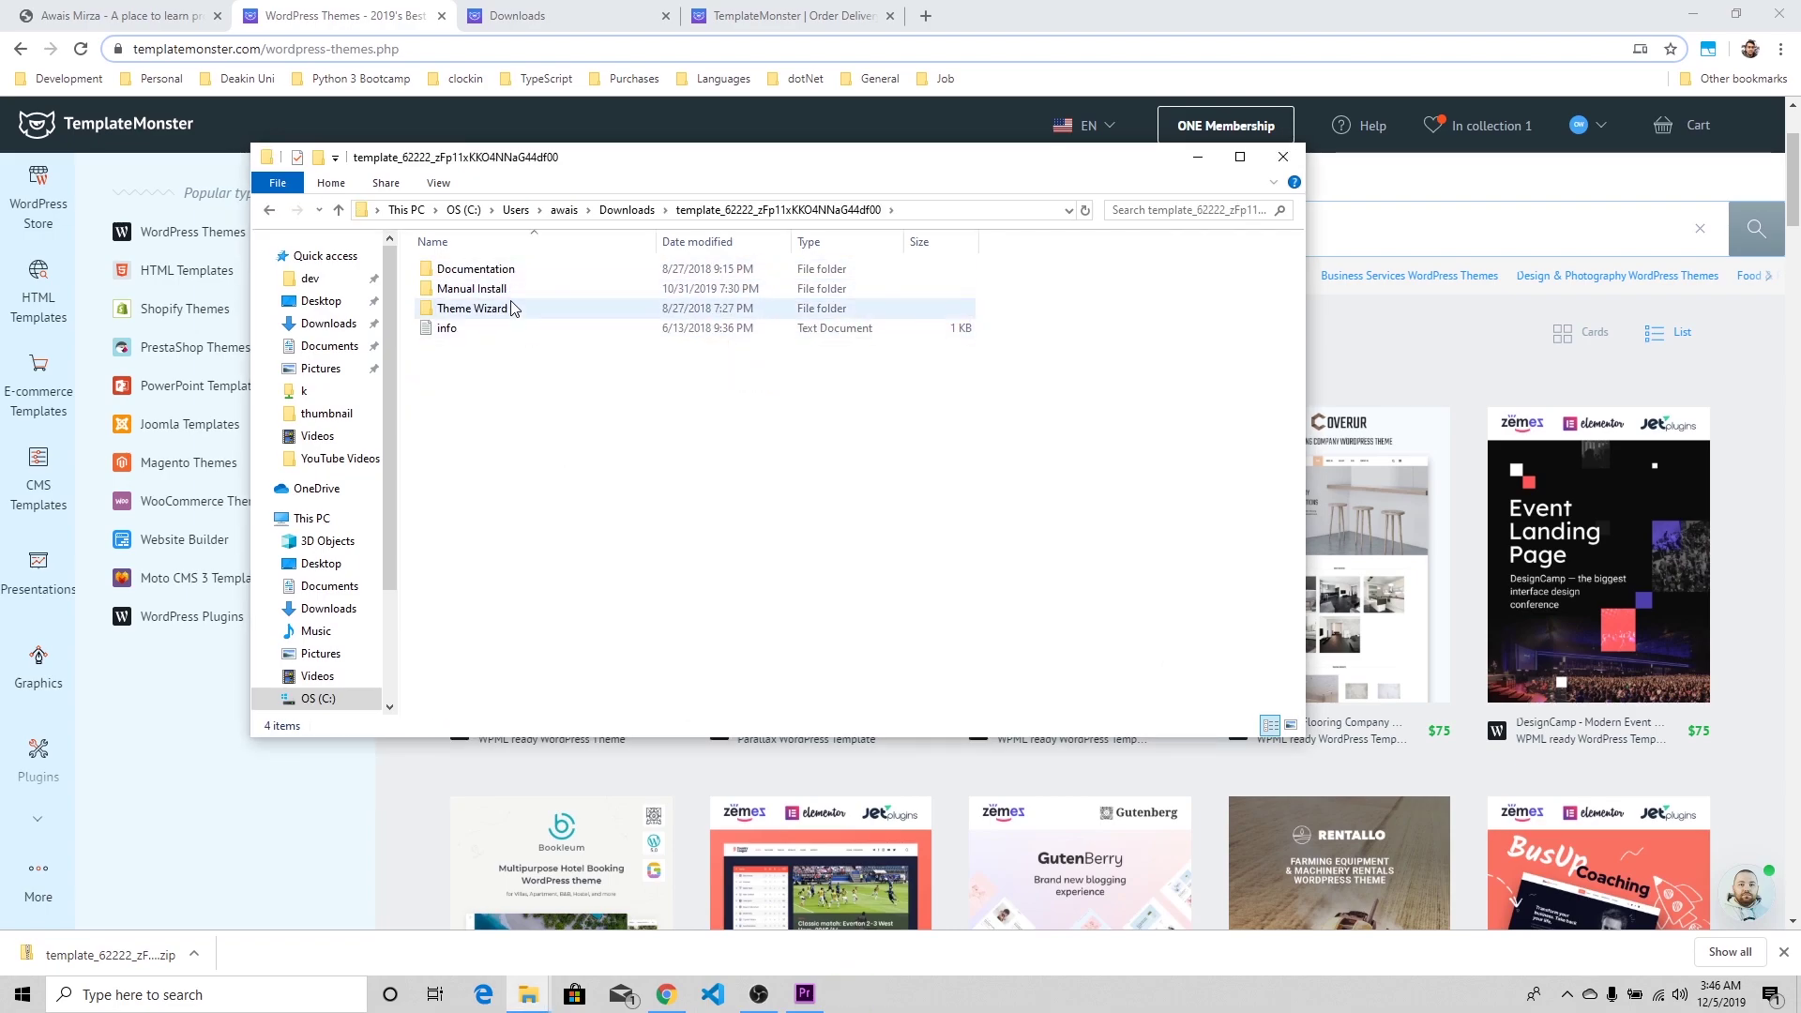
{"action": "double_click", "coordinate": [512, 310]}
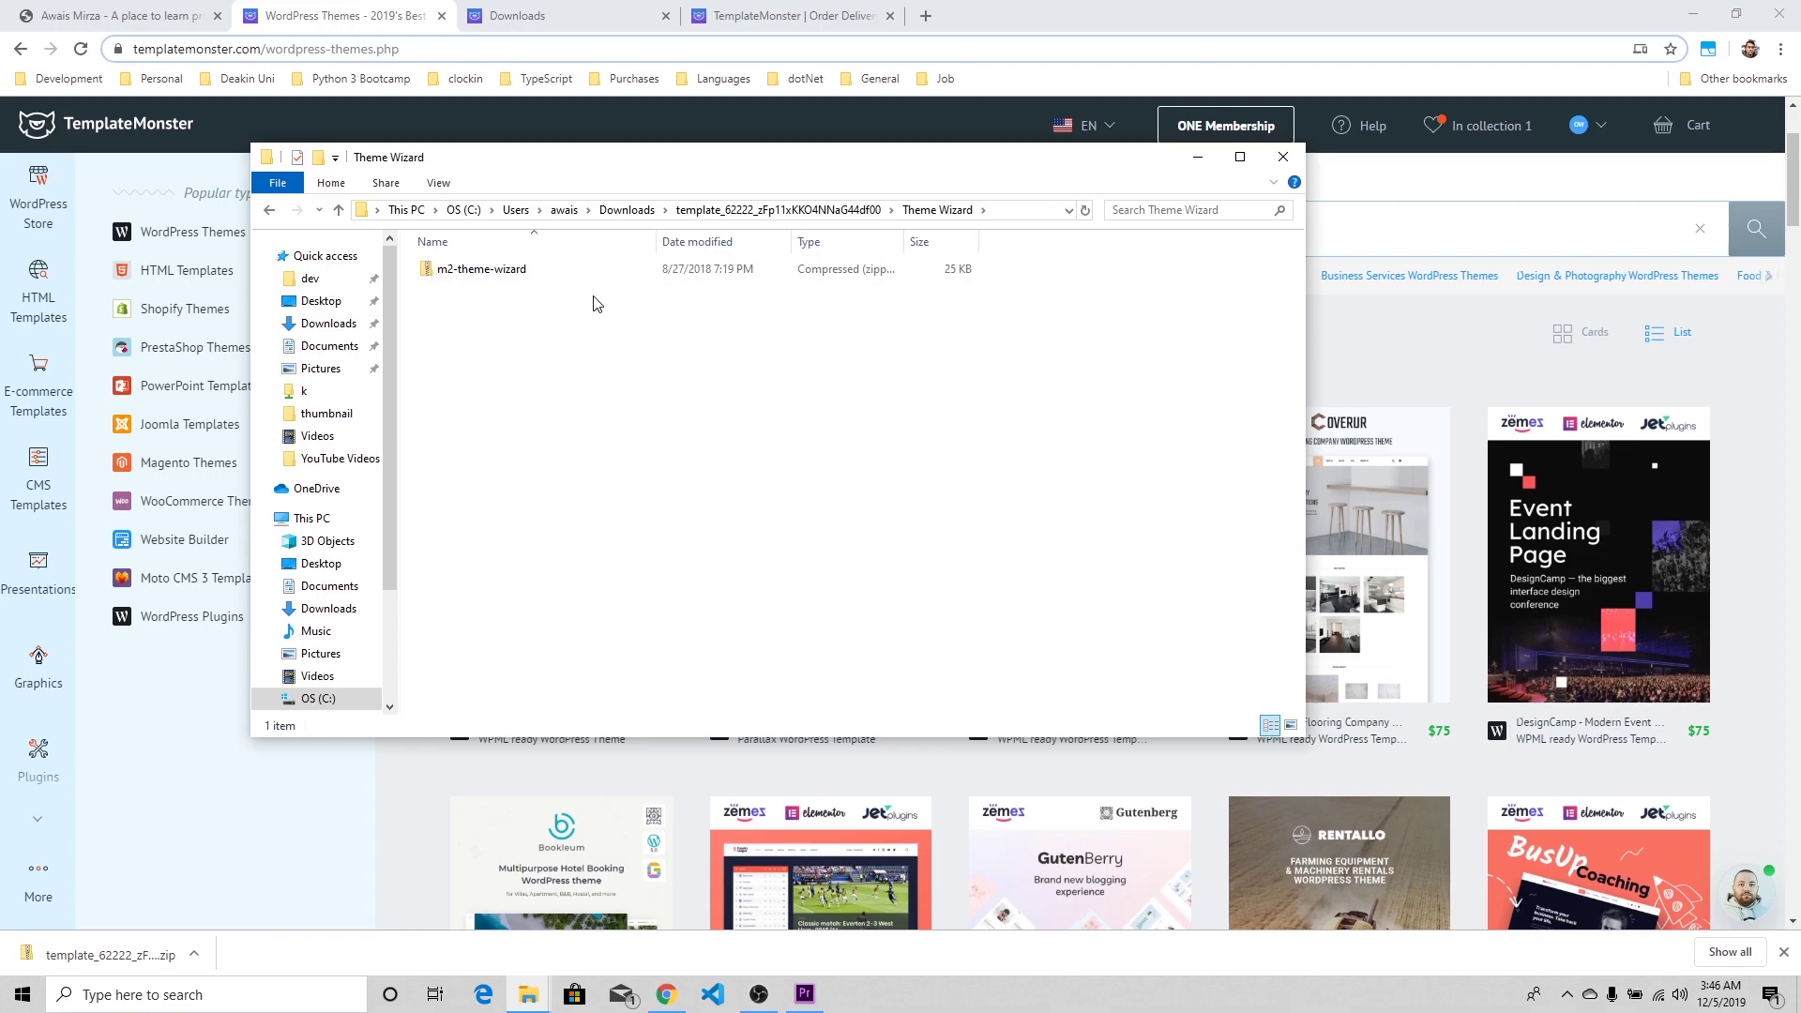
{"action": "key", "text": "alt+Left"}
{"action": "left_click", "coordinate": [527, 289]}
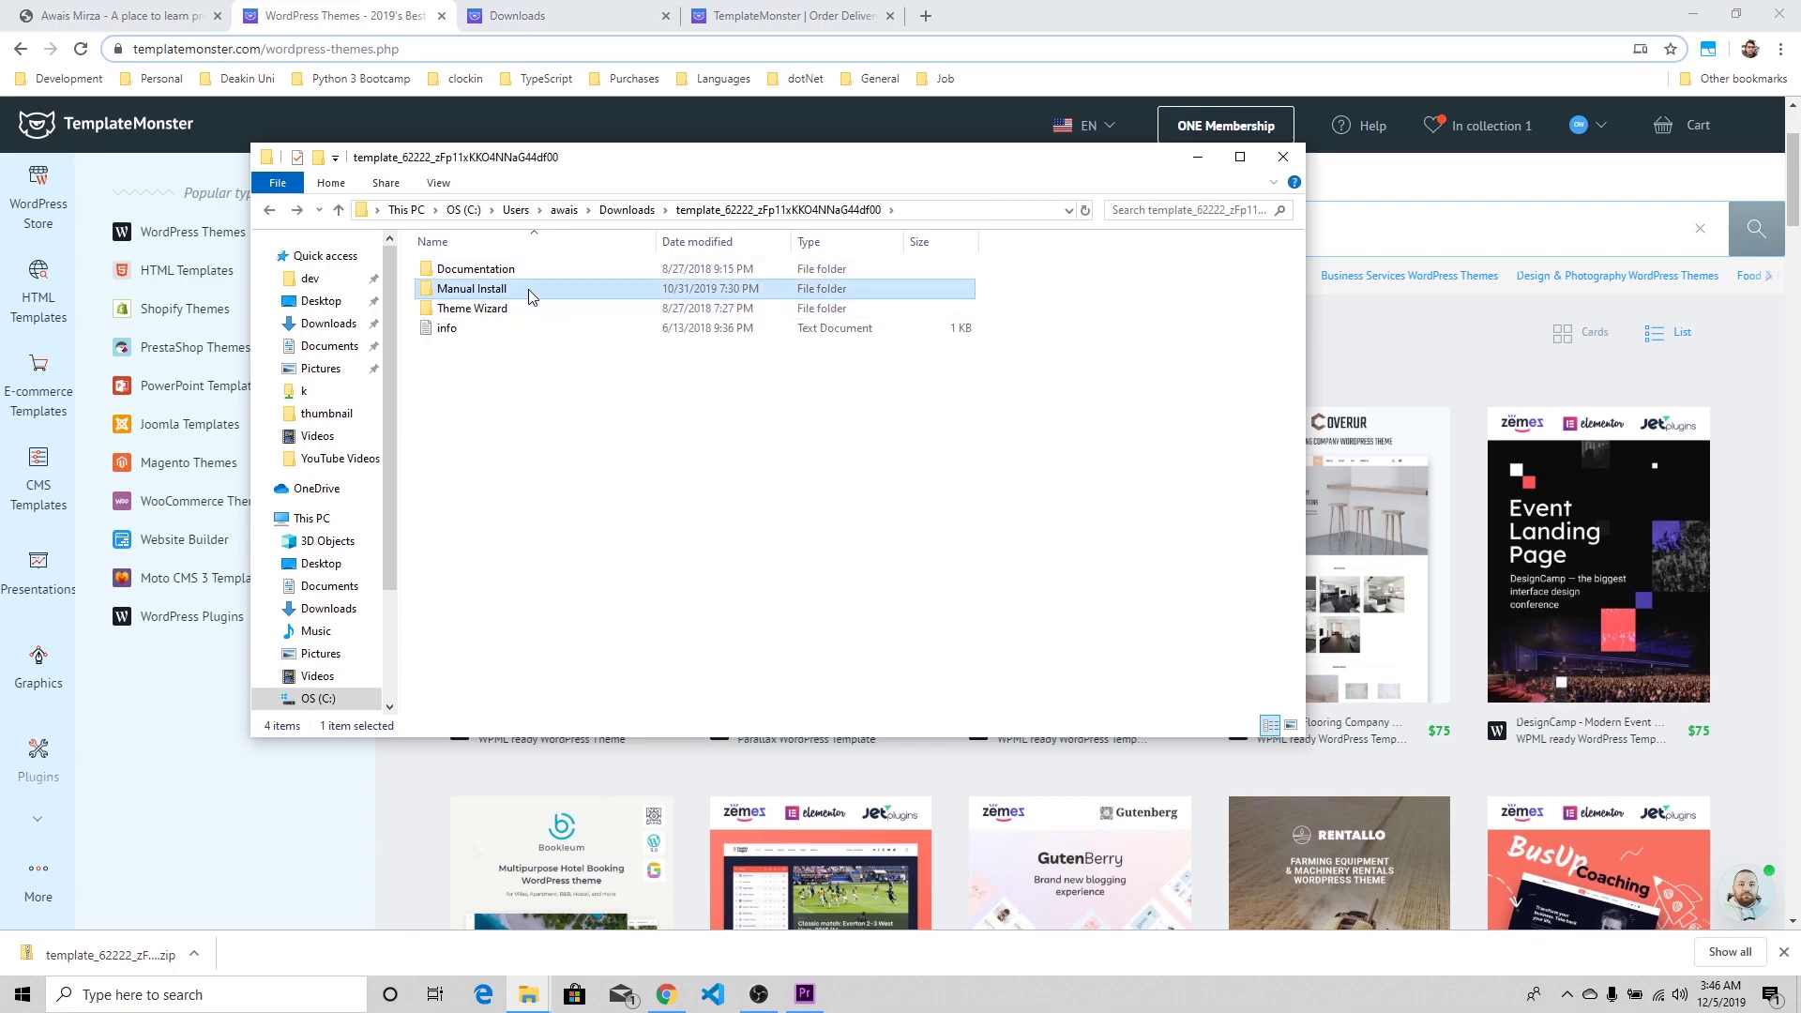
{"action": "double_click", "coordinate": [507, 293]}
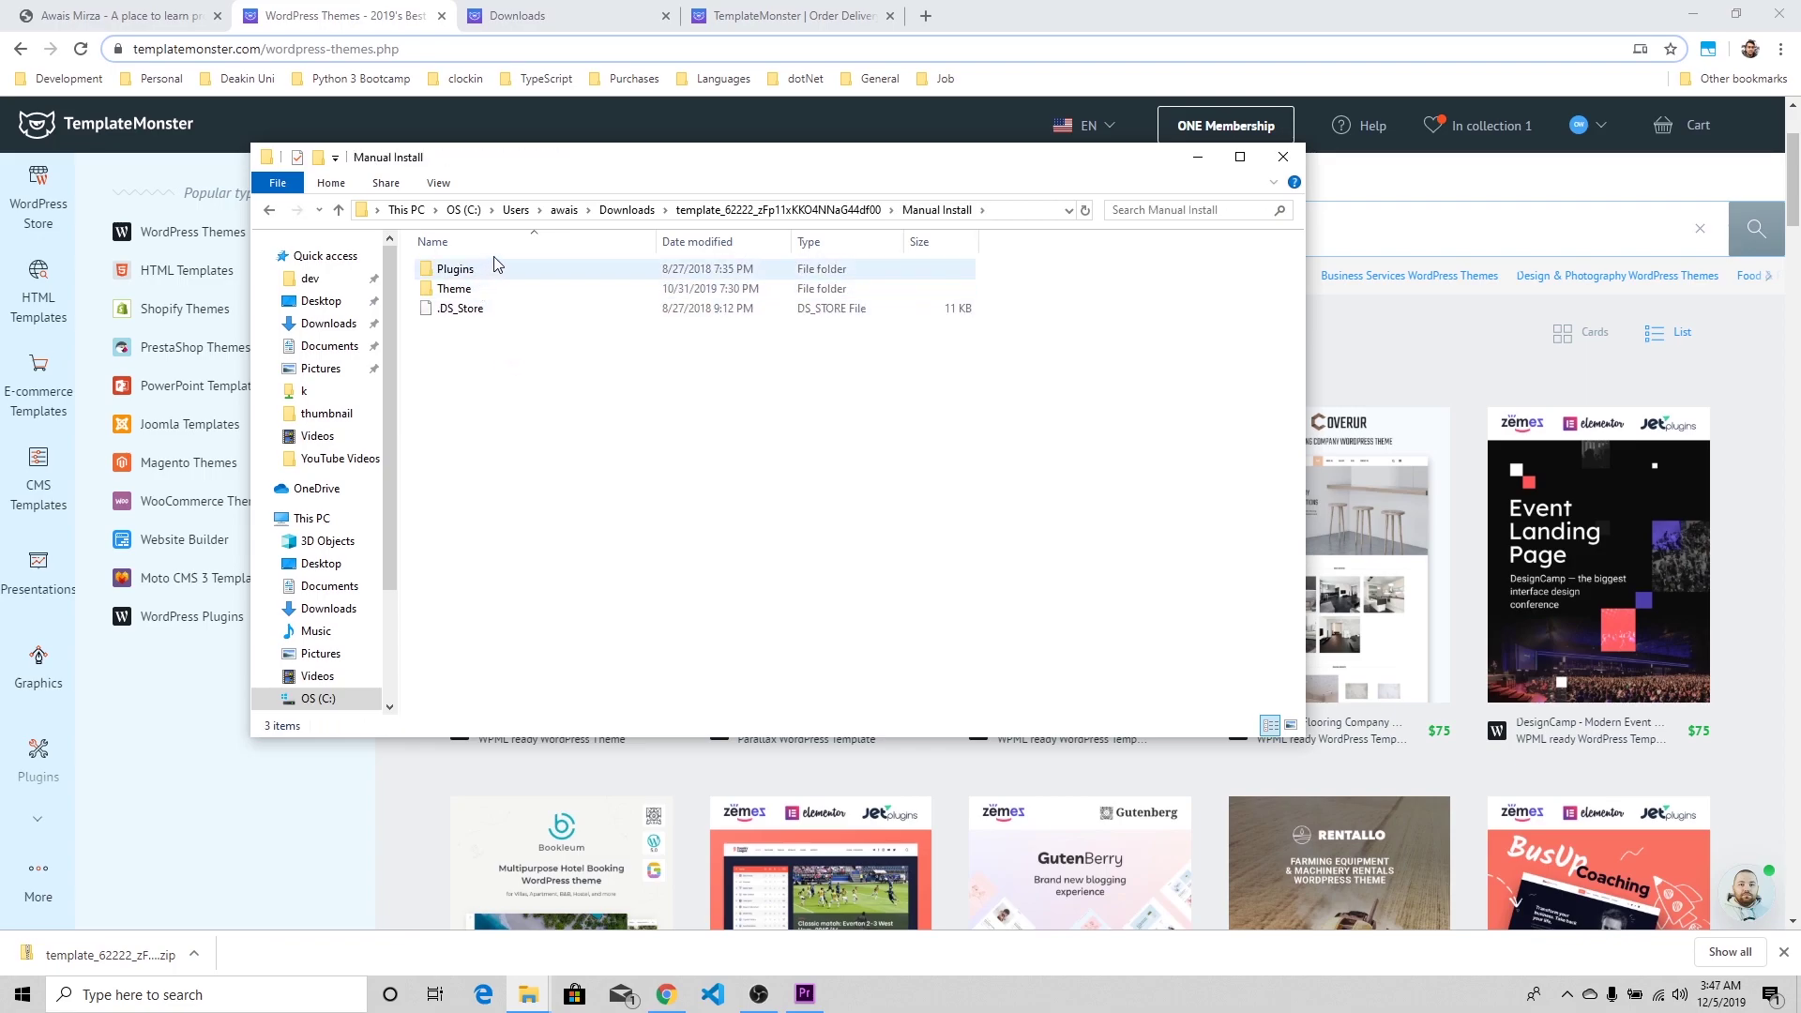
{"action": "left_click", "coordinate": [560, 298]}
{"action": "double_click", "coordinate": [560, 299]}
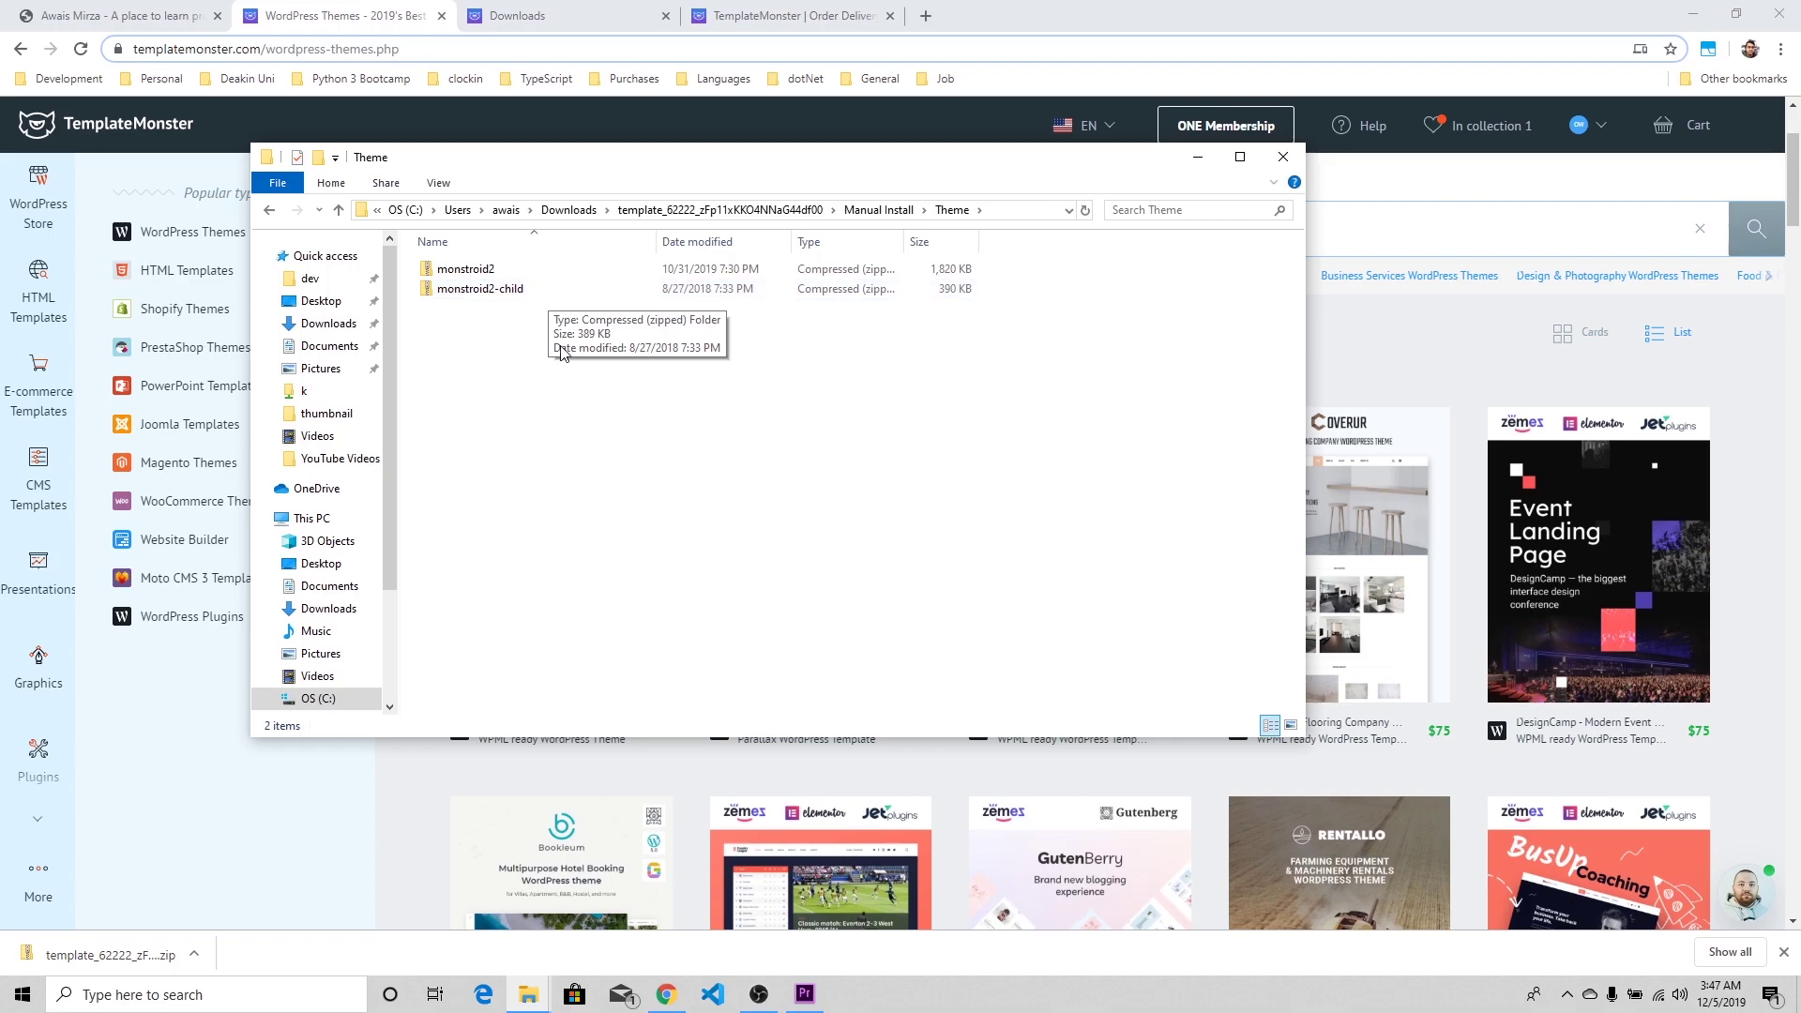
{"action": "left_click", "coordinate": [460, 275]}
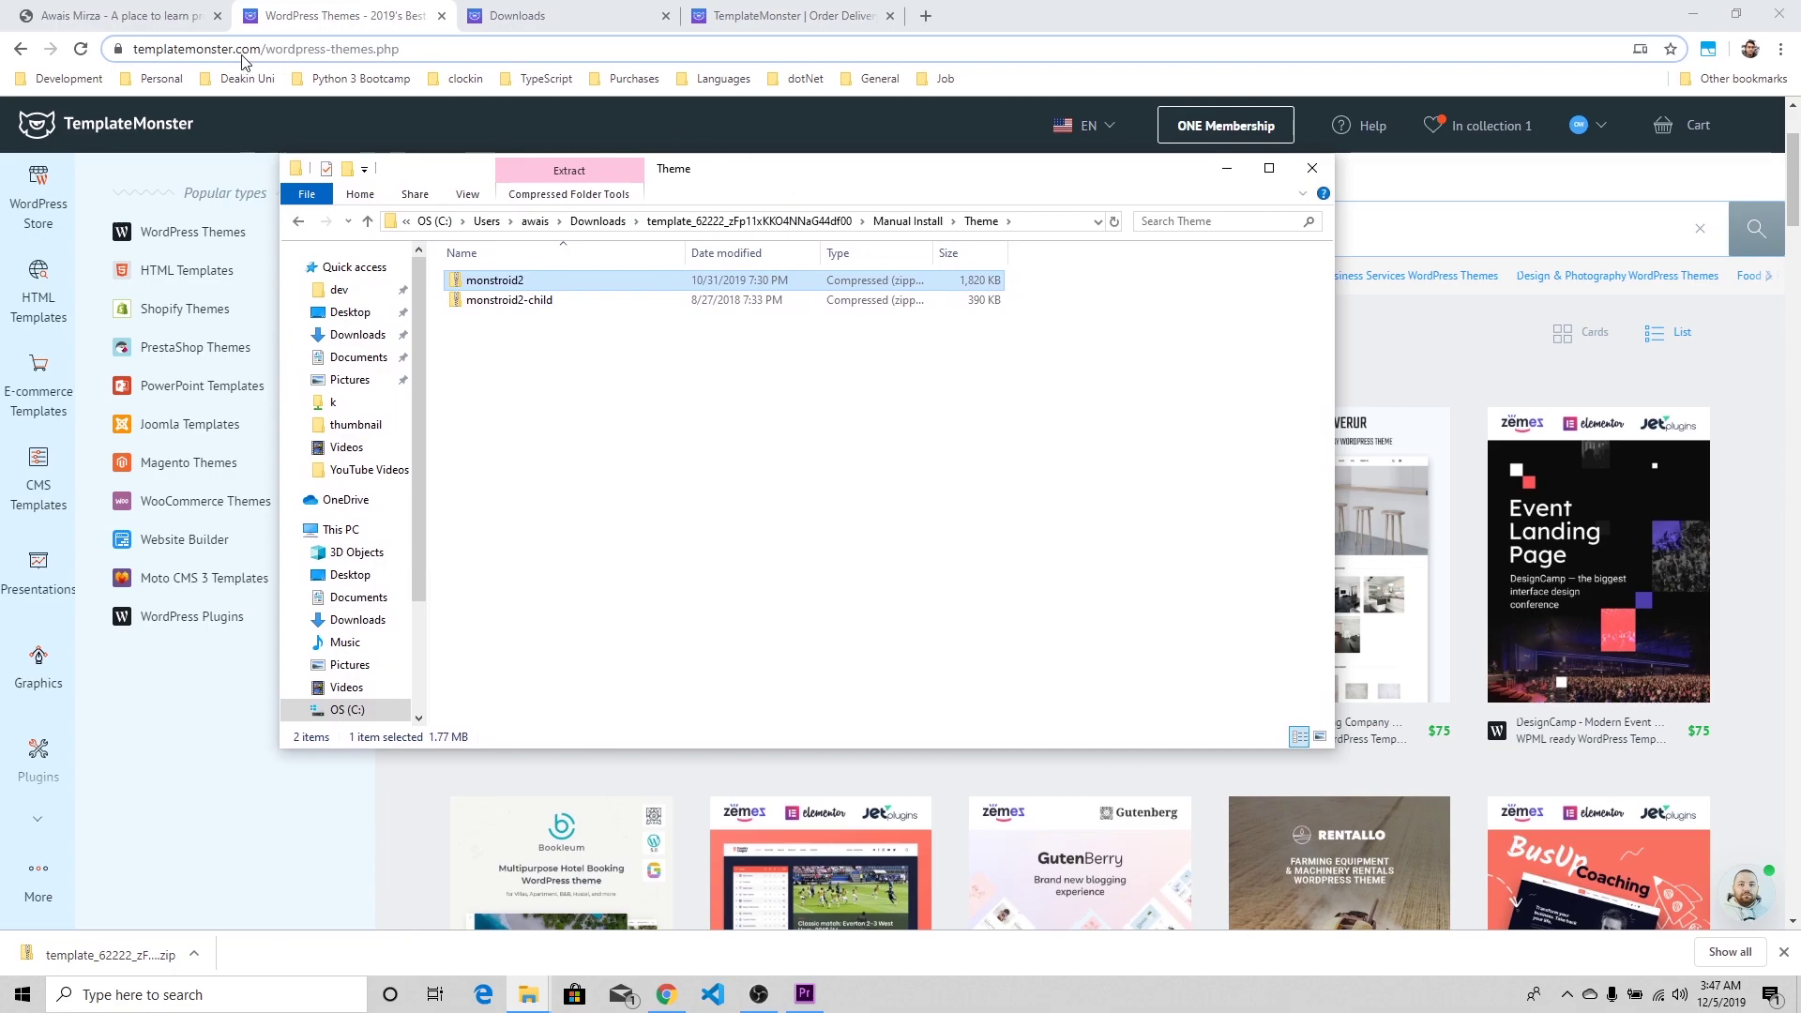
{"action": "left_click", "coordinate": [138, 21]}
- Load /wp-admin and open the Upload Theme form under Appearance > Themes > Add New
{"action": "left_click", "coordinate": [374, 49]}
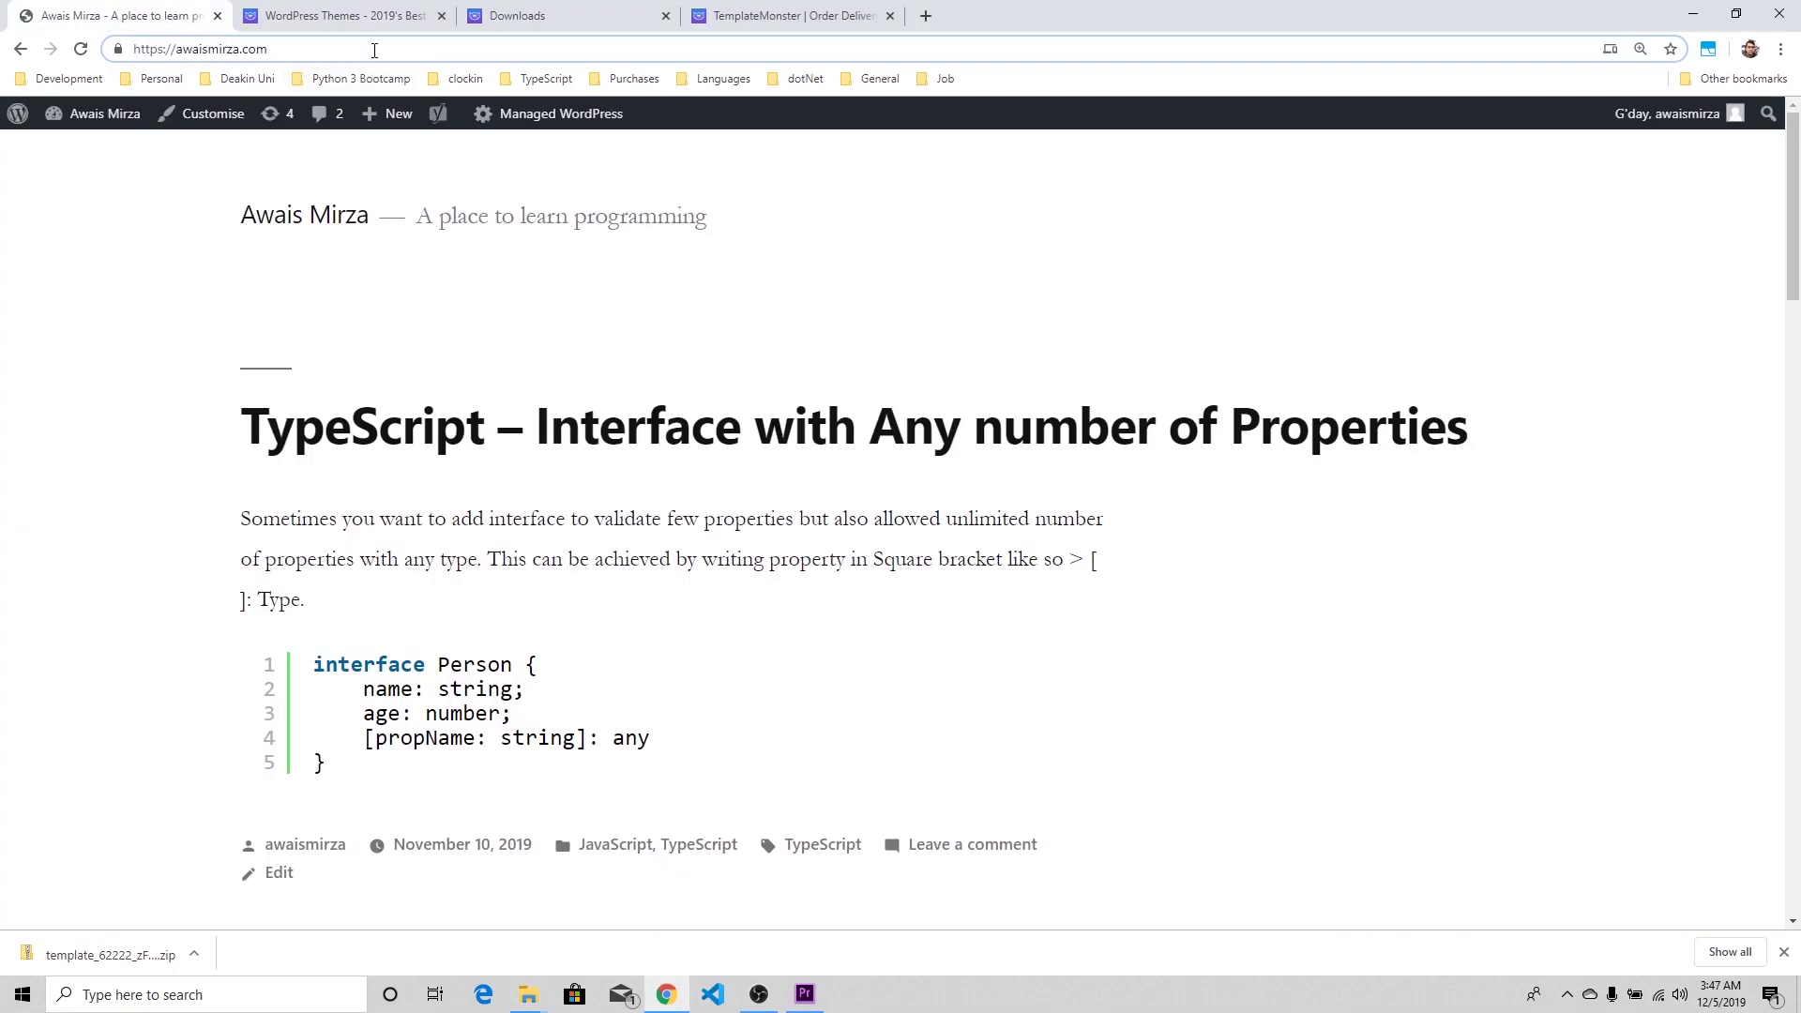
{"action": "type", "text": "/wp-admin"}
{"action": "key", "text": "Return"}
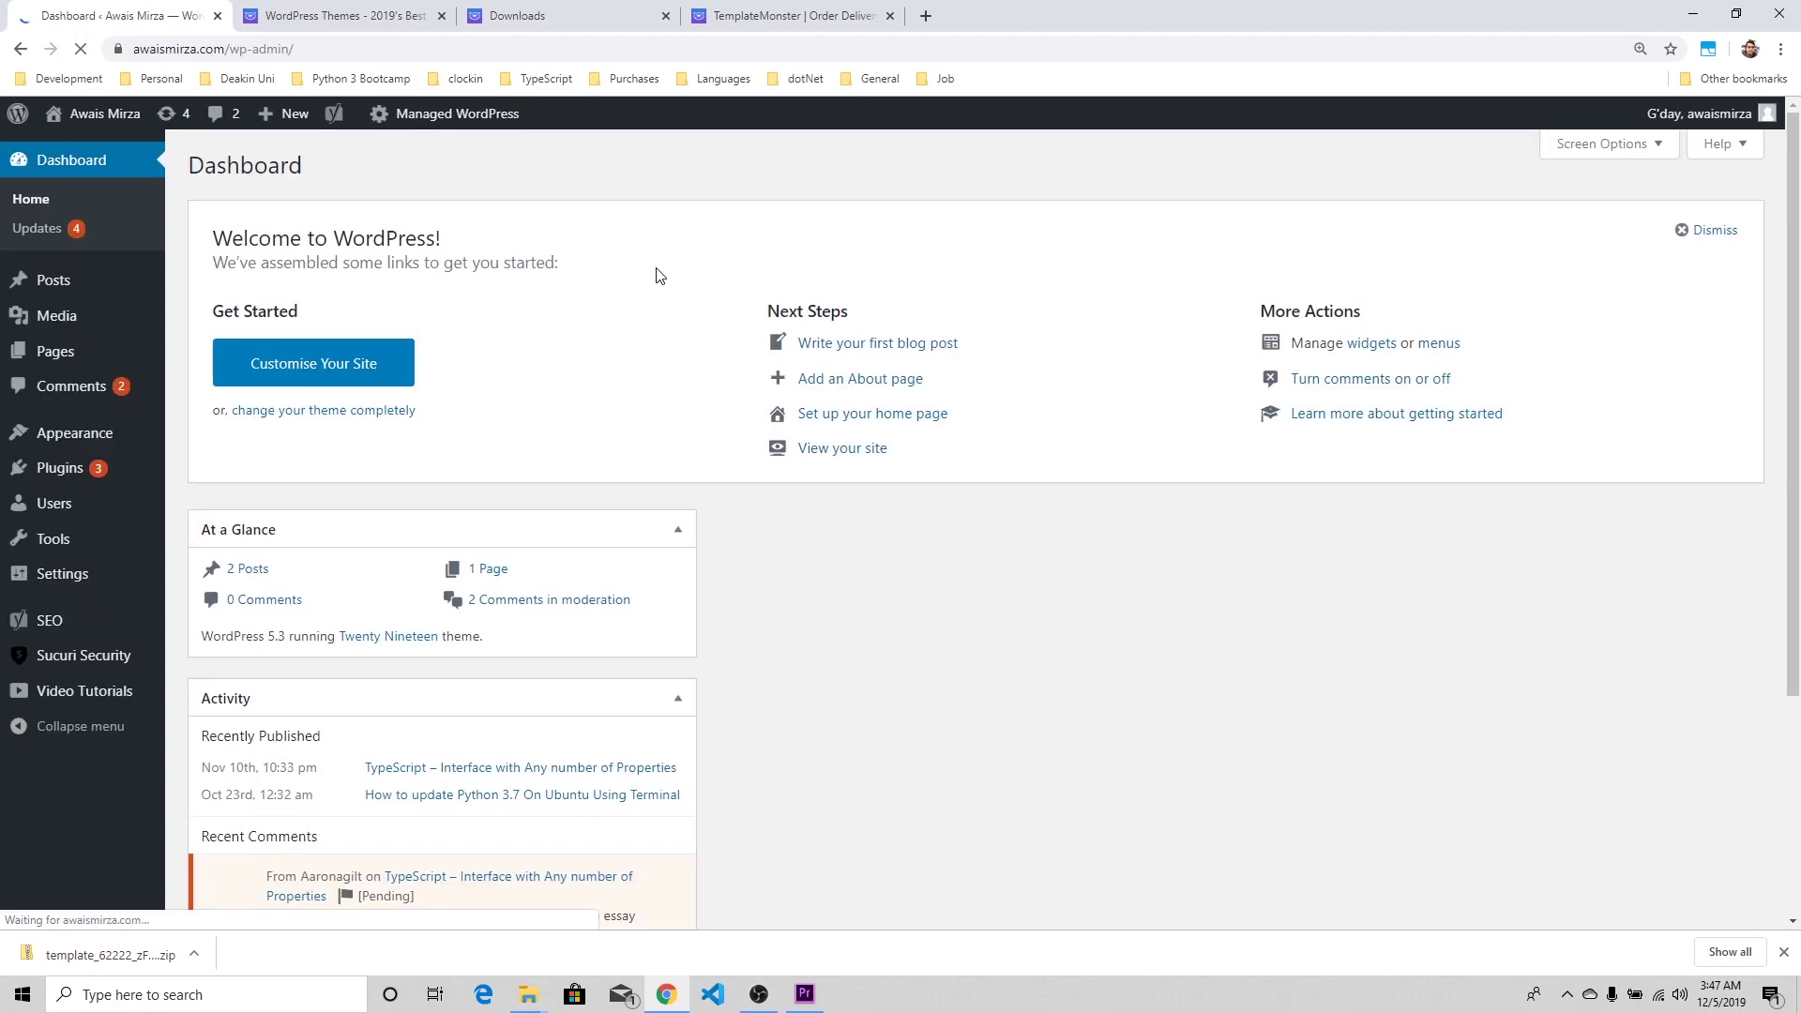
{"action": "mouse_move", "coordinate": [131, 542]}
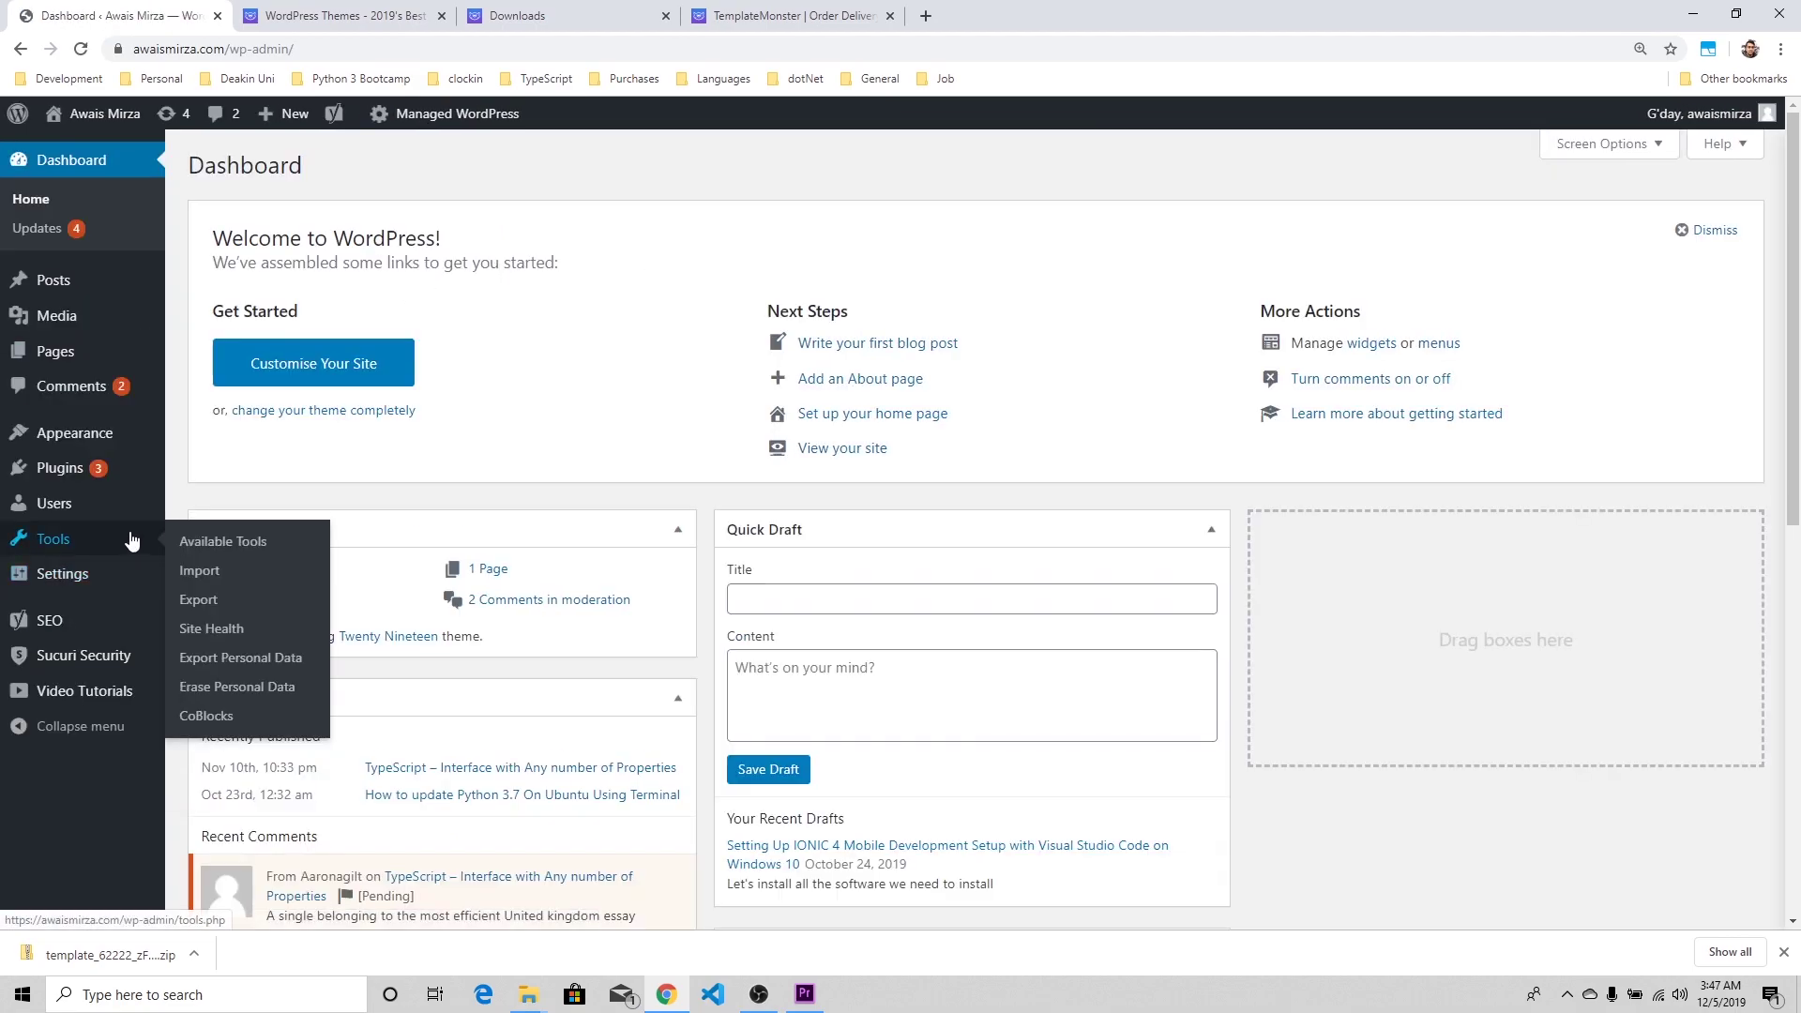
{"action": "mouse_move", "coordinate": [106, 441]}
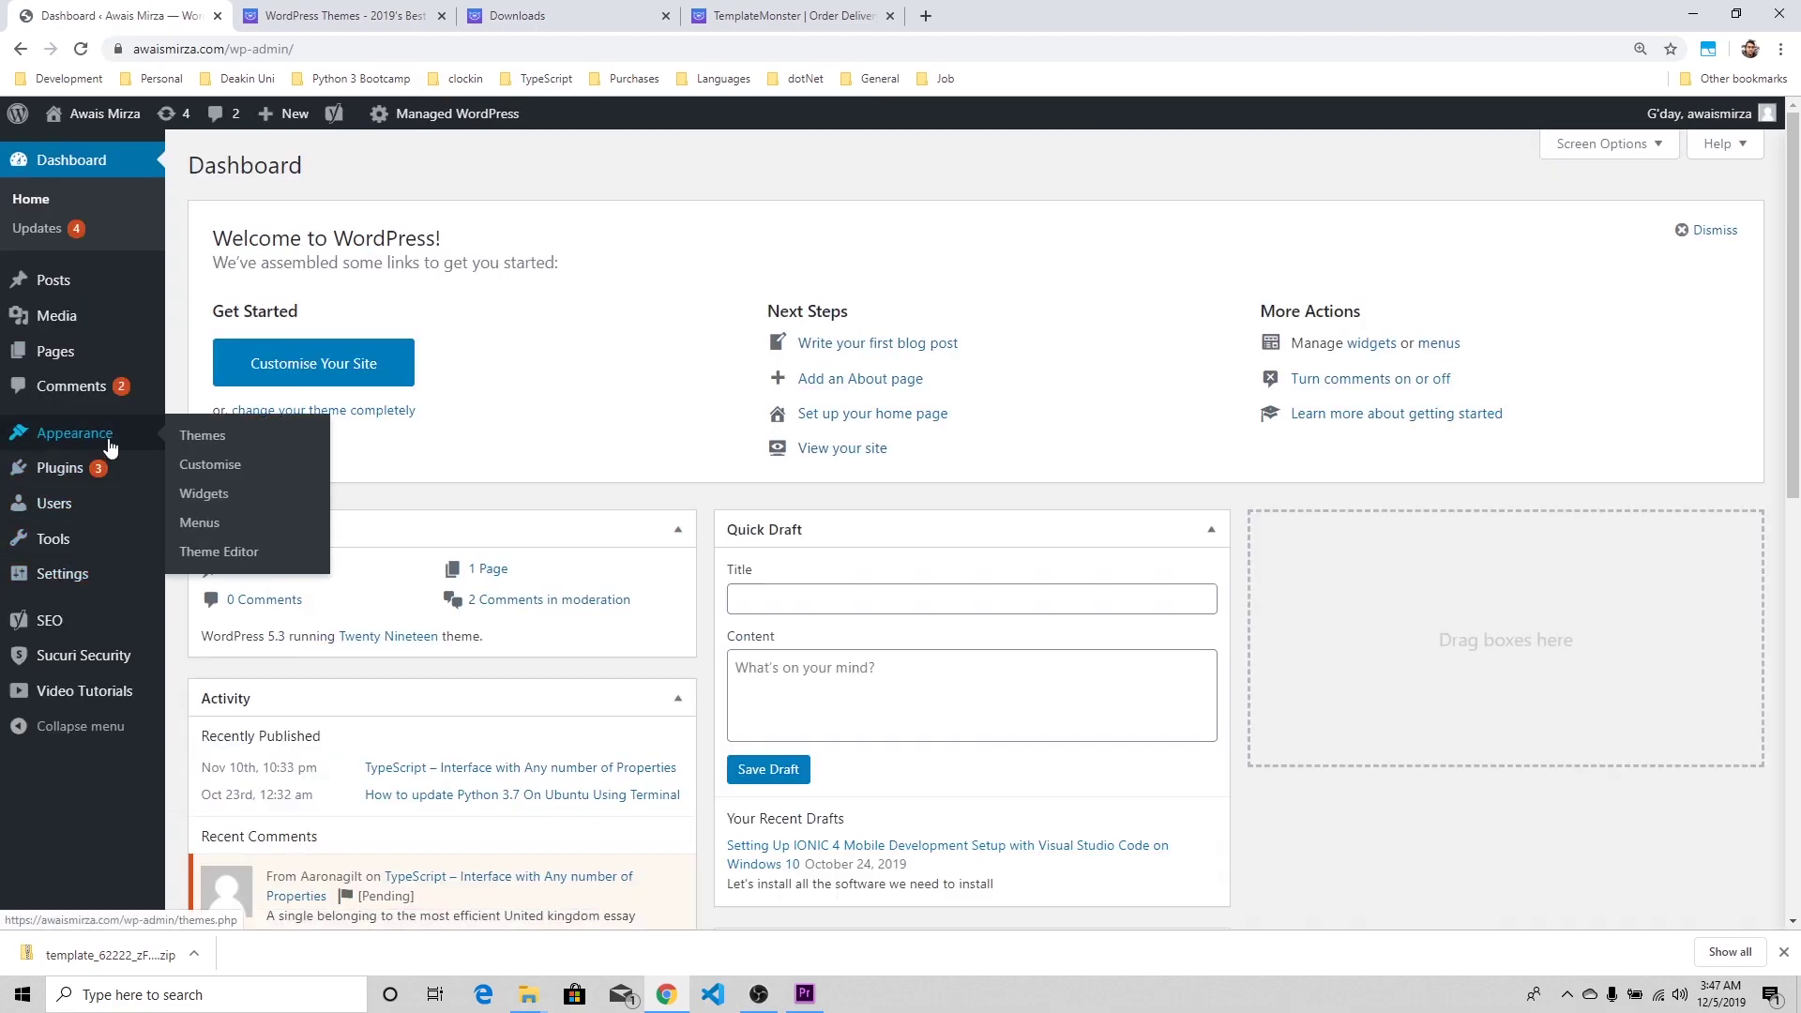
{"action": "left_click", "coordinate": [198, 441]}
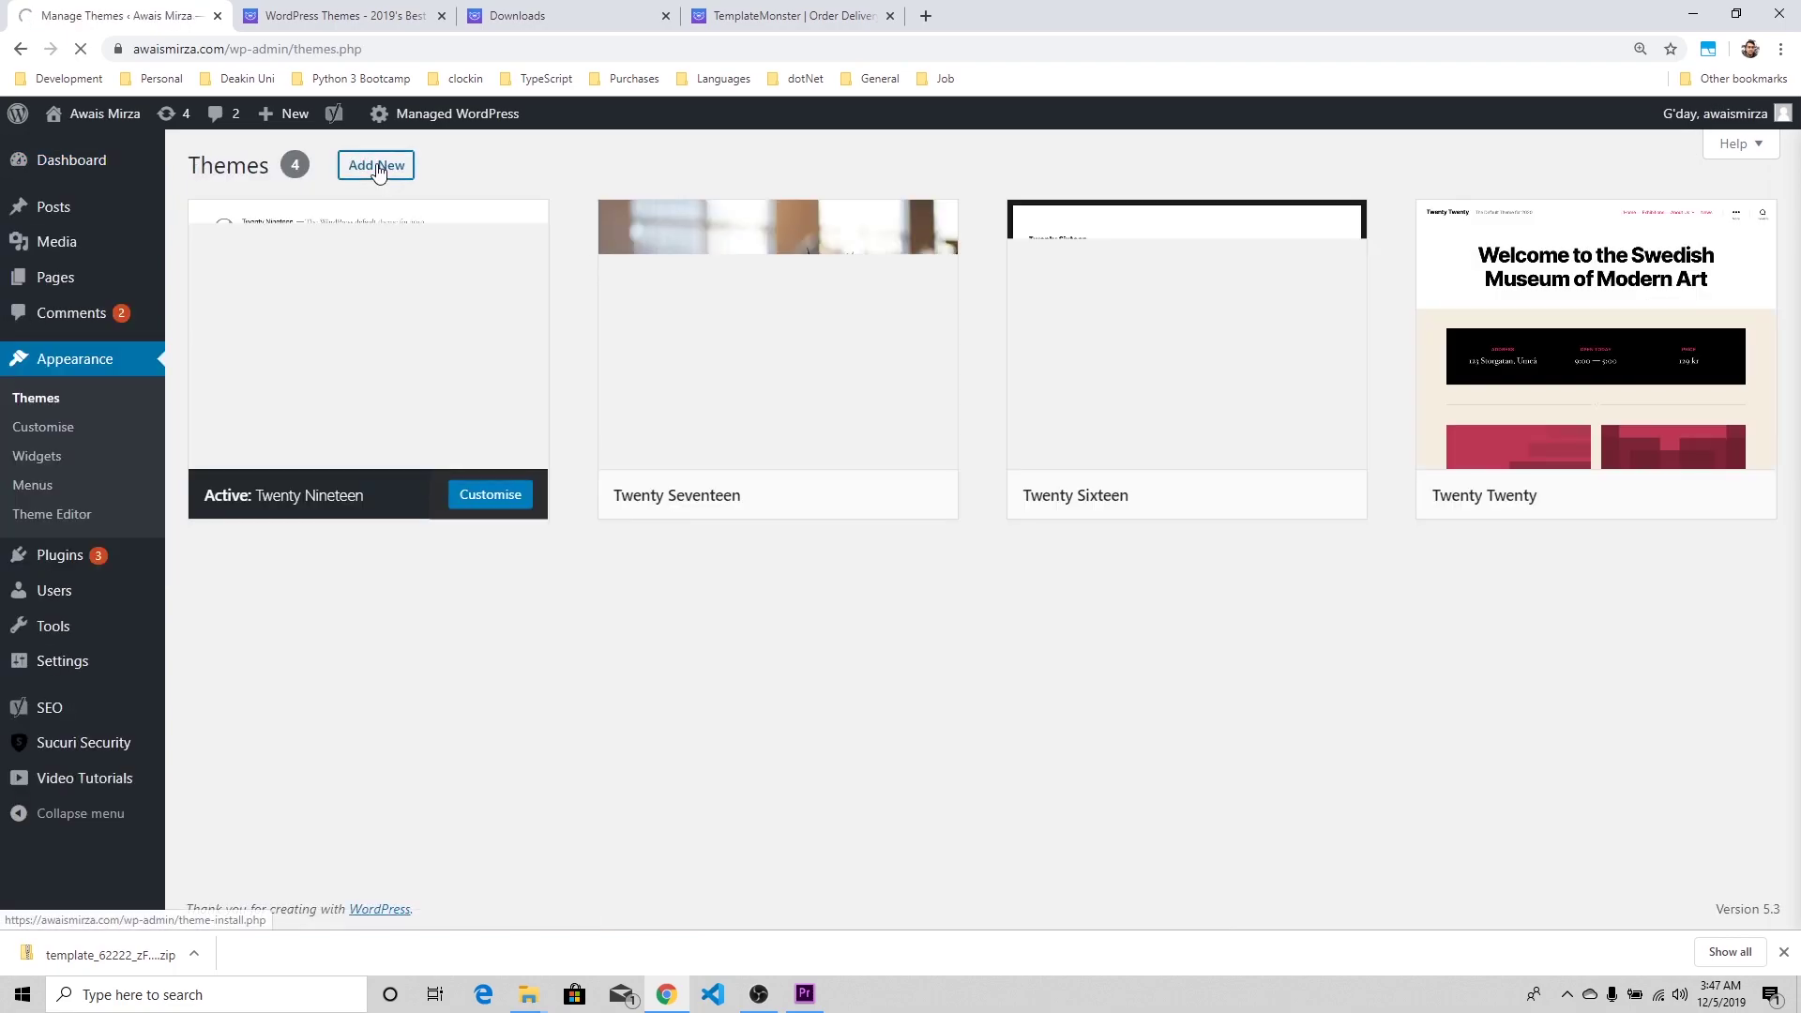
{"action": "left_click", "coordinate": [376, 166]}
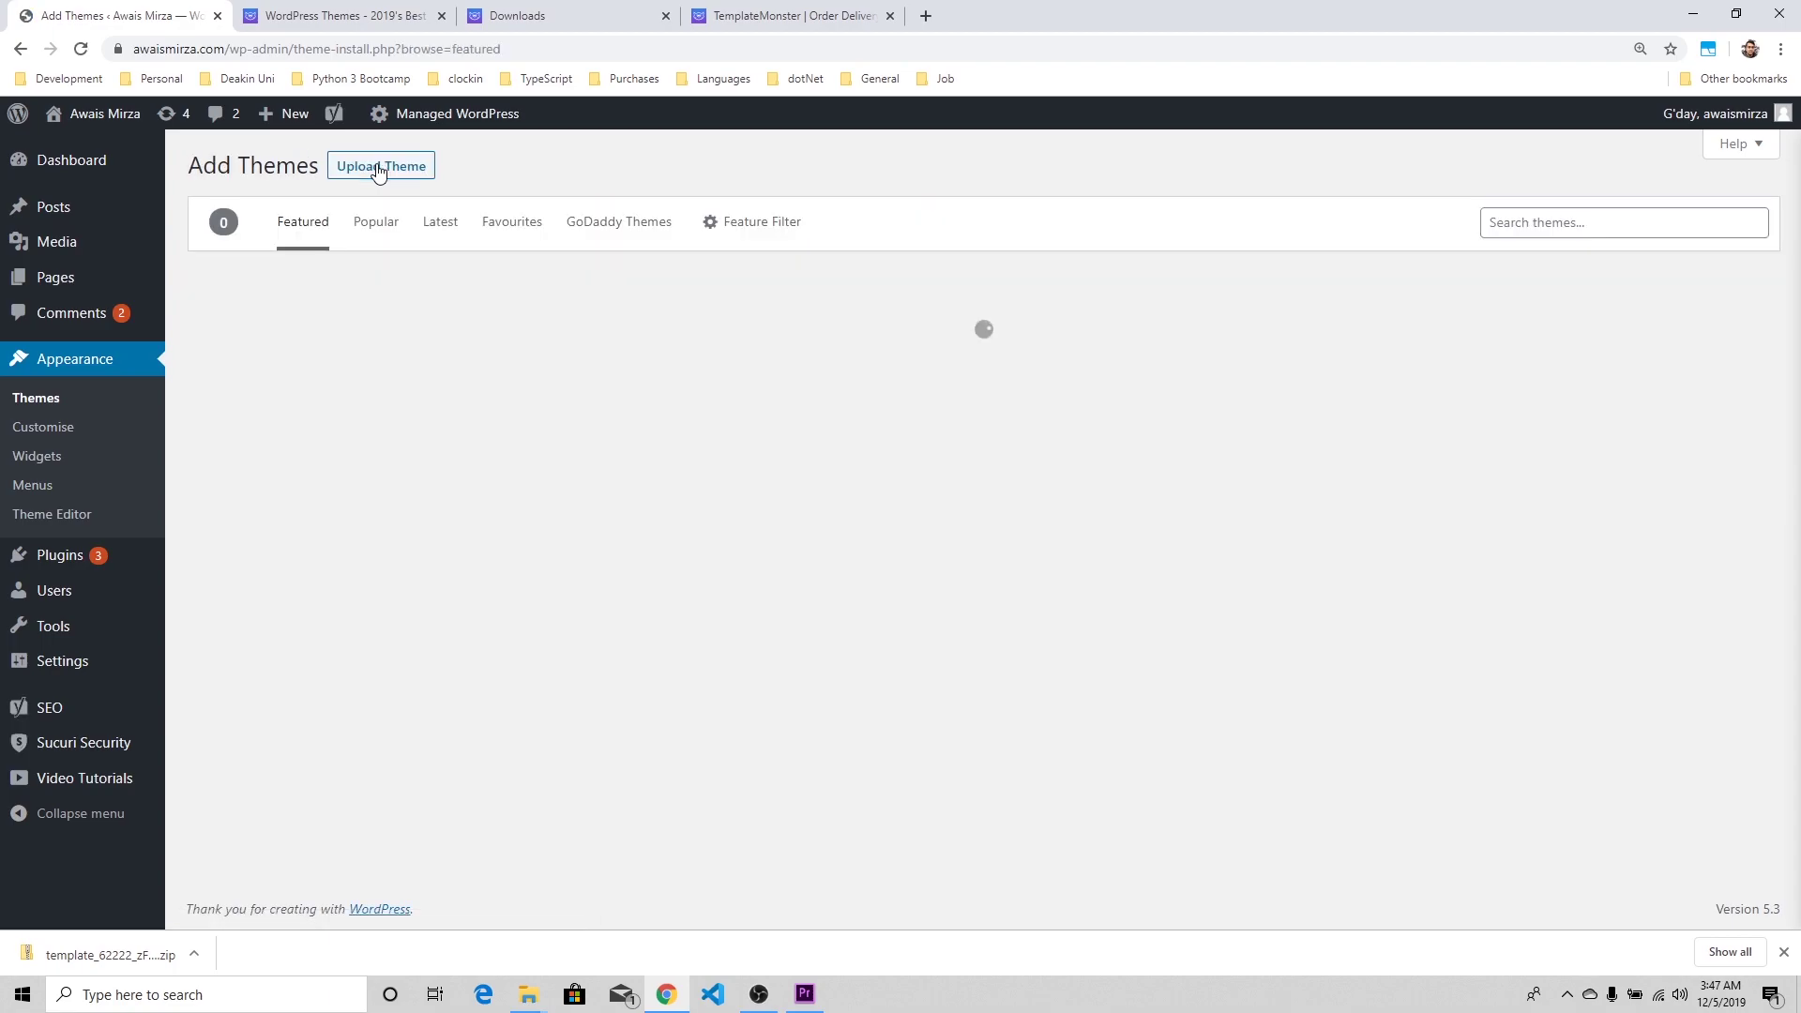
{"action": "left_click", "coordinate": [406, 169]}
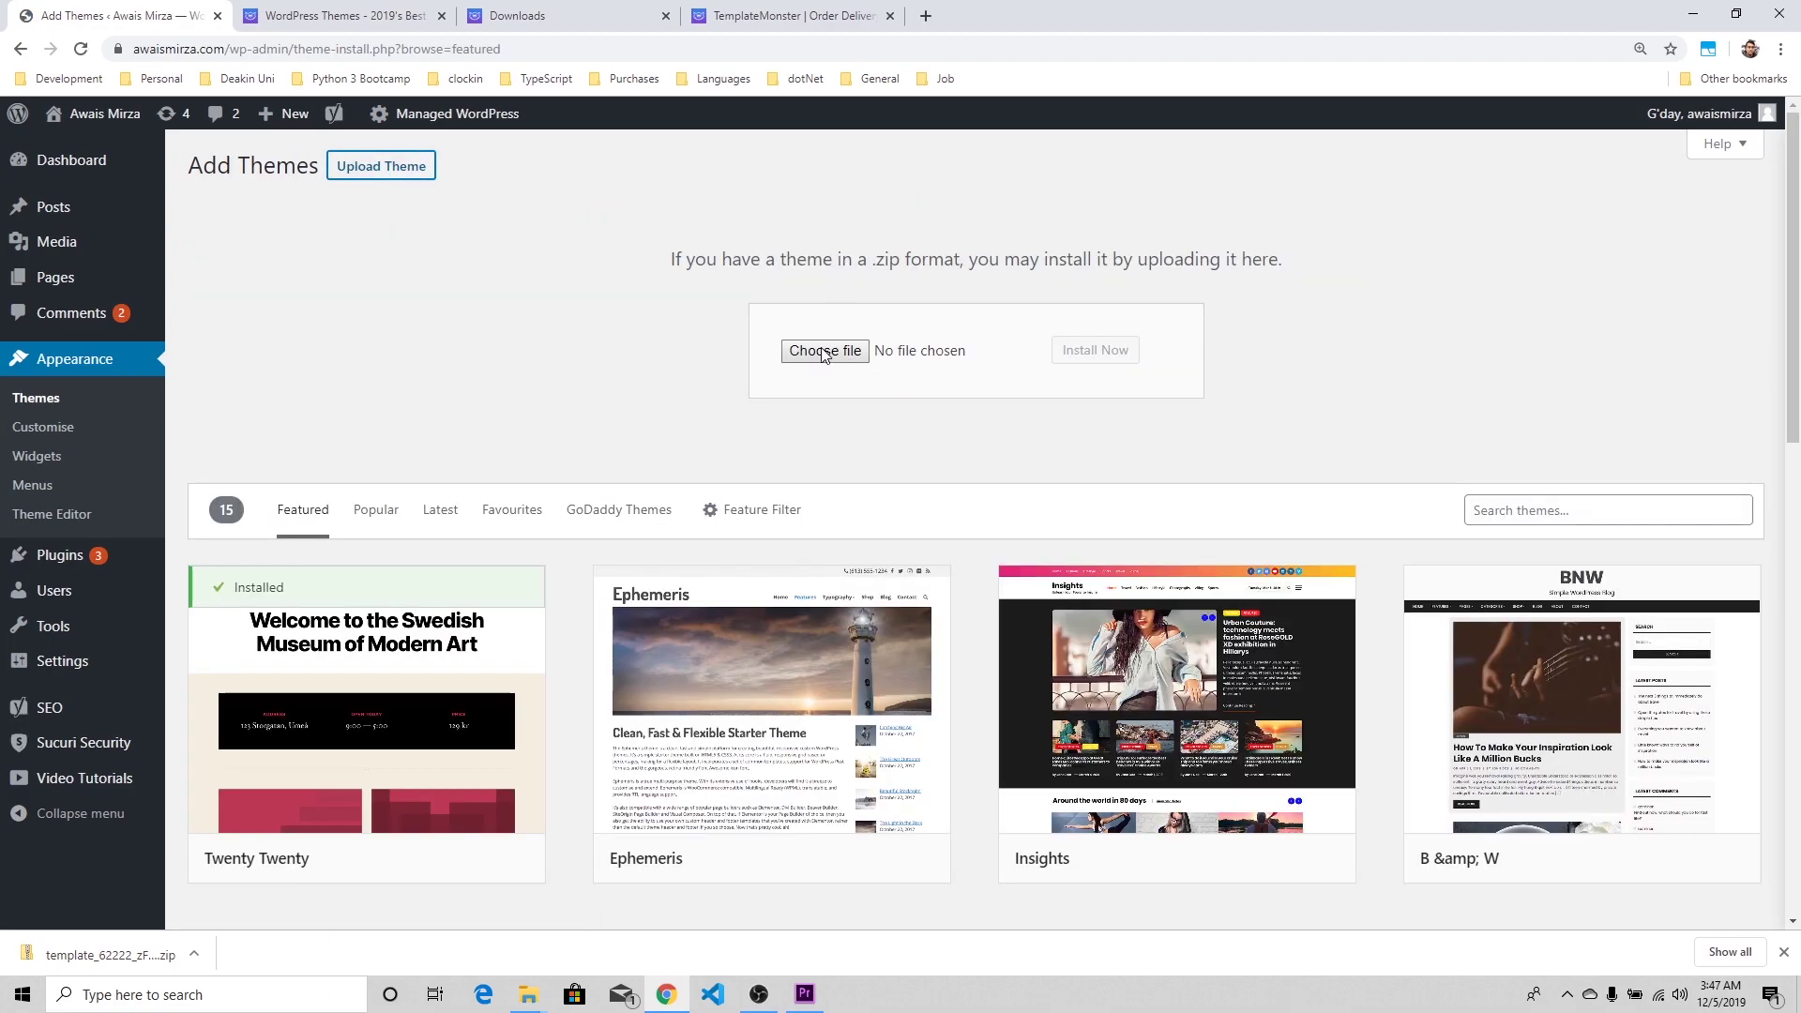
- Choose monstroid2.zip from Downloads > template > Manual Install > Theme as the theme file
{"action": "left_click", "coordinate": [825, 352]}
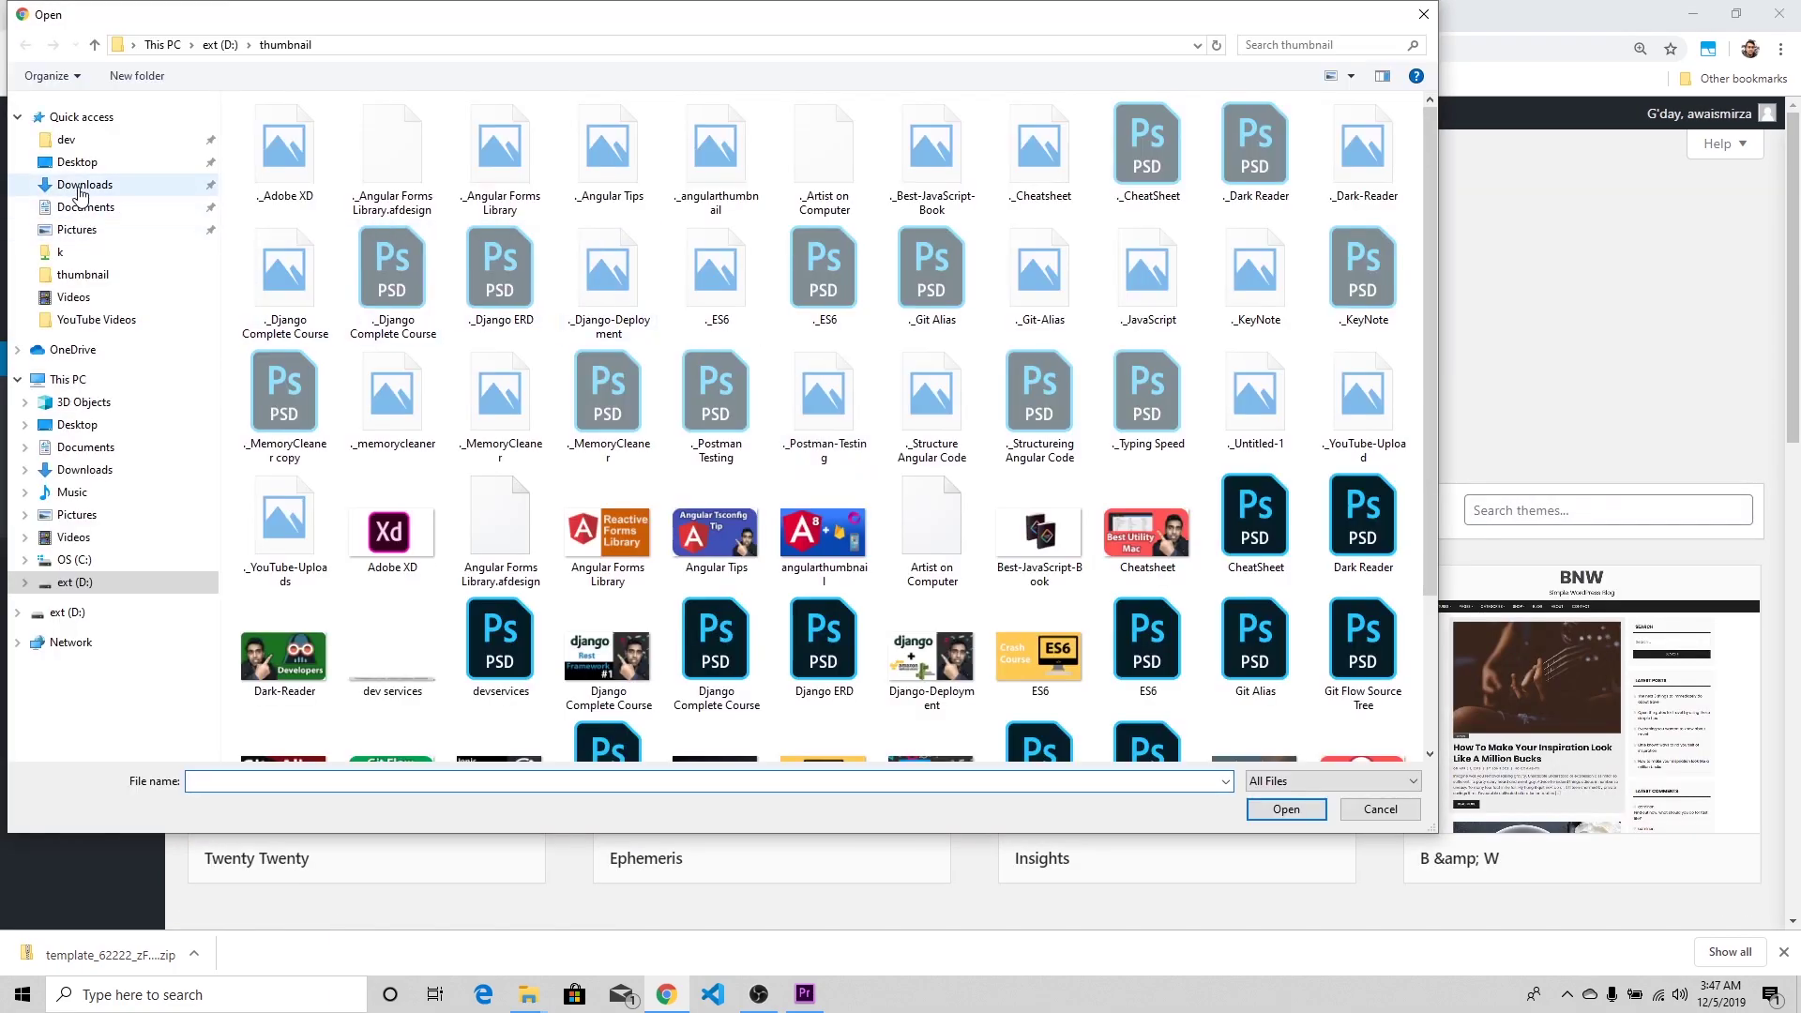
{"action": "left_click", "coordinate": [83, 185]}
{"action": "double_click", "coordinate": [264, 179]}
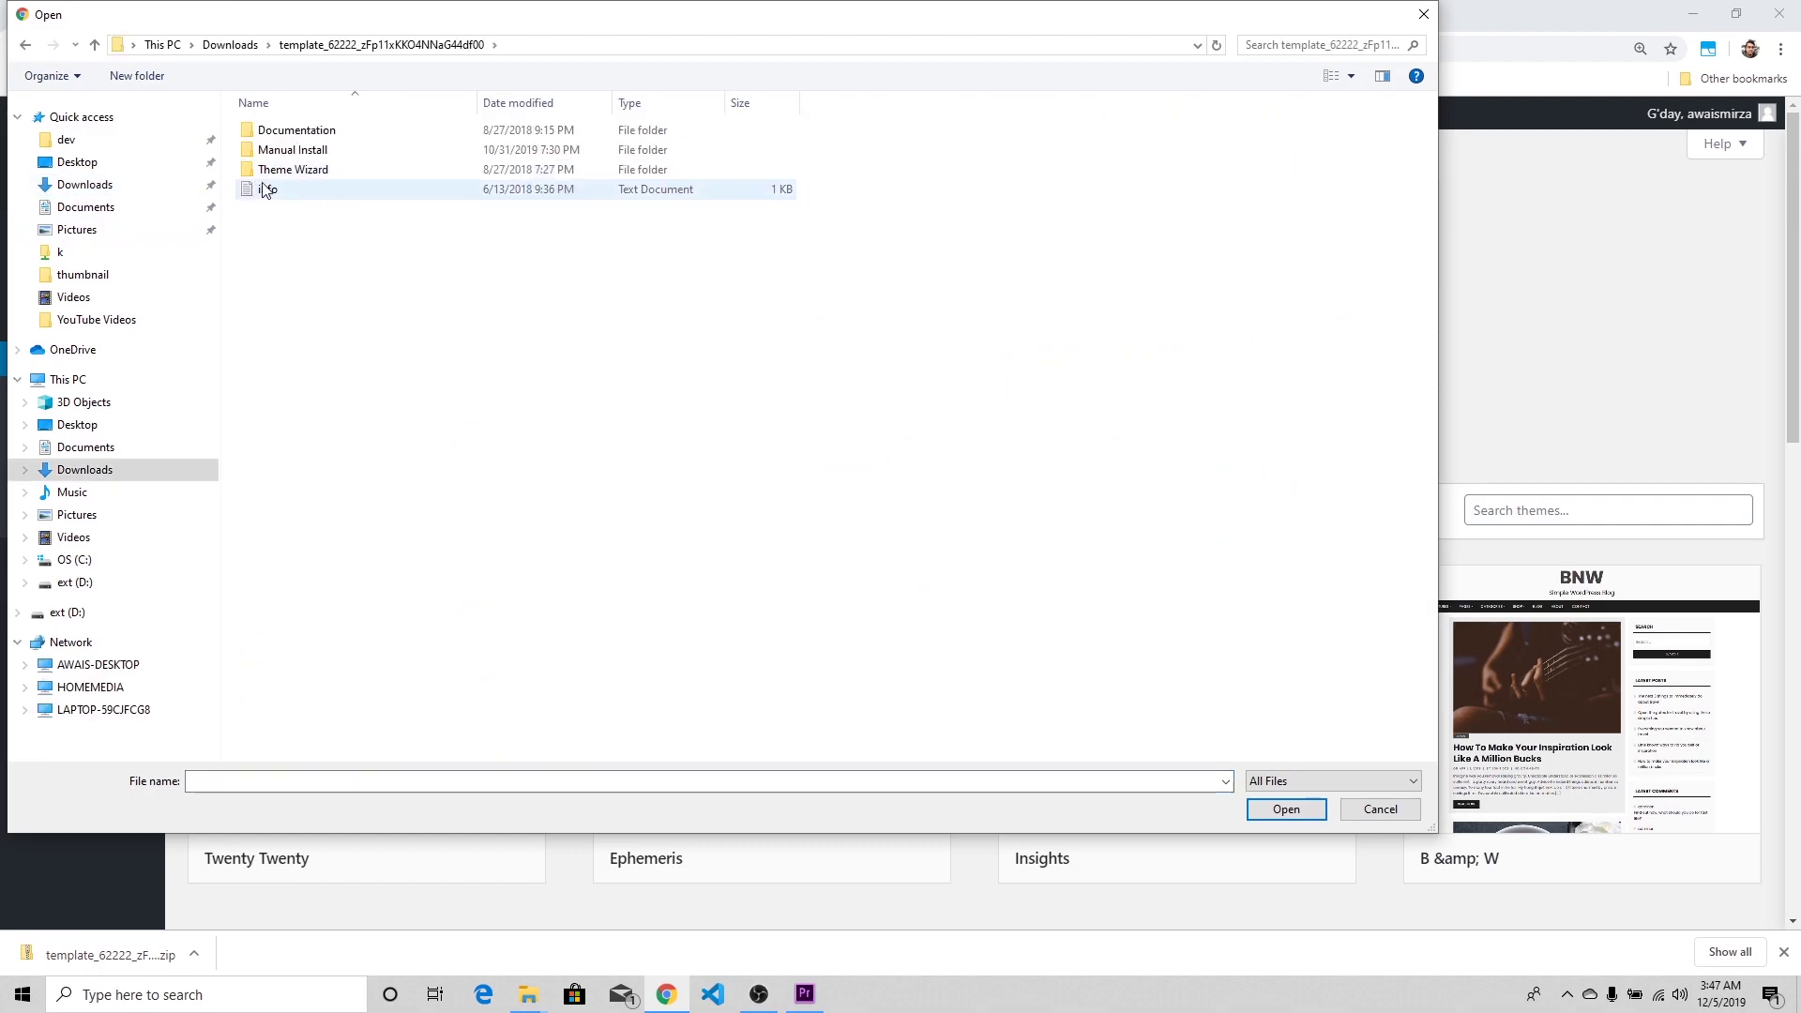
{"action": "double_click", "coordinate": [285, 150]}
{"action": "left_click", "coordinate": [287, 153]}
{"action": "double_click", "coordinate": [287, 152]}
{"action": "double_click", "coordinate": [290, 132]}
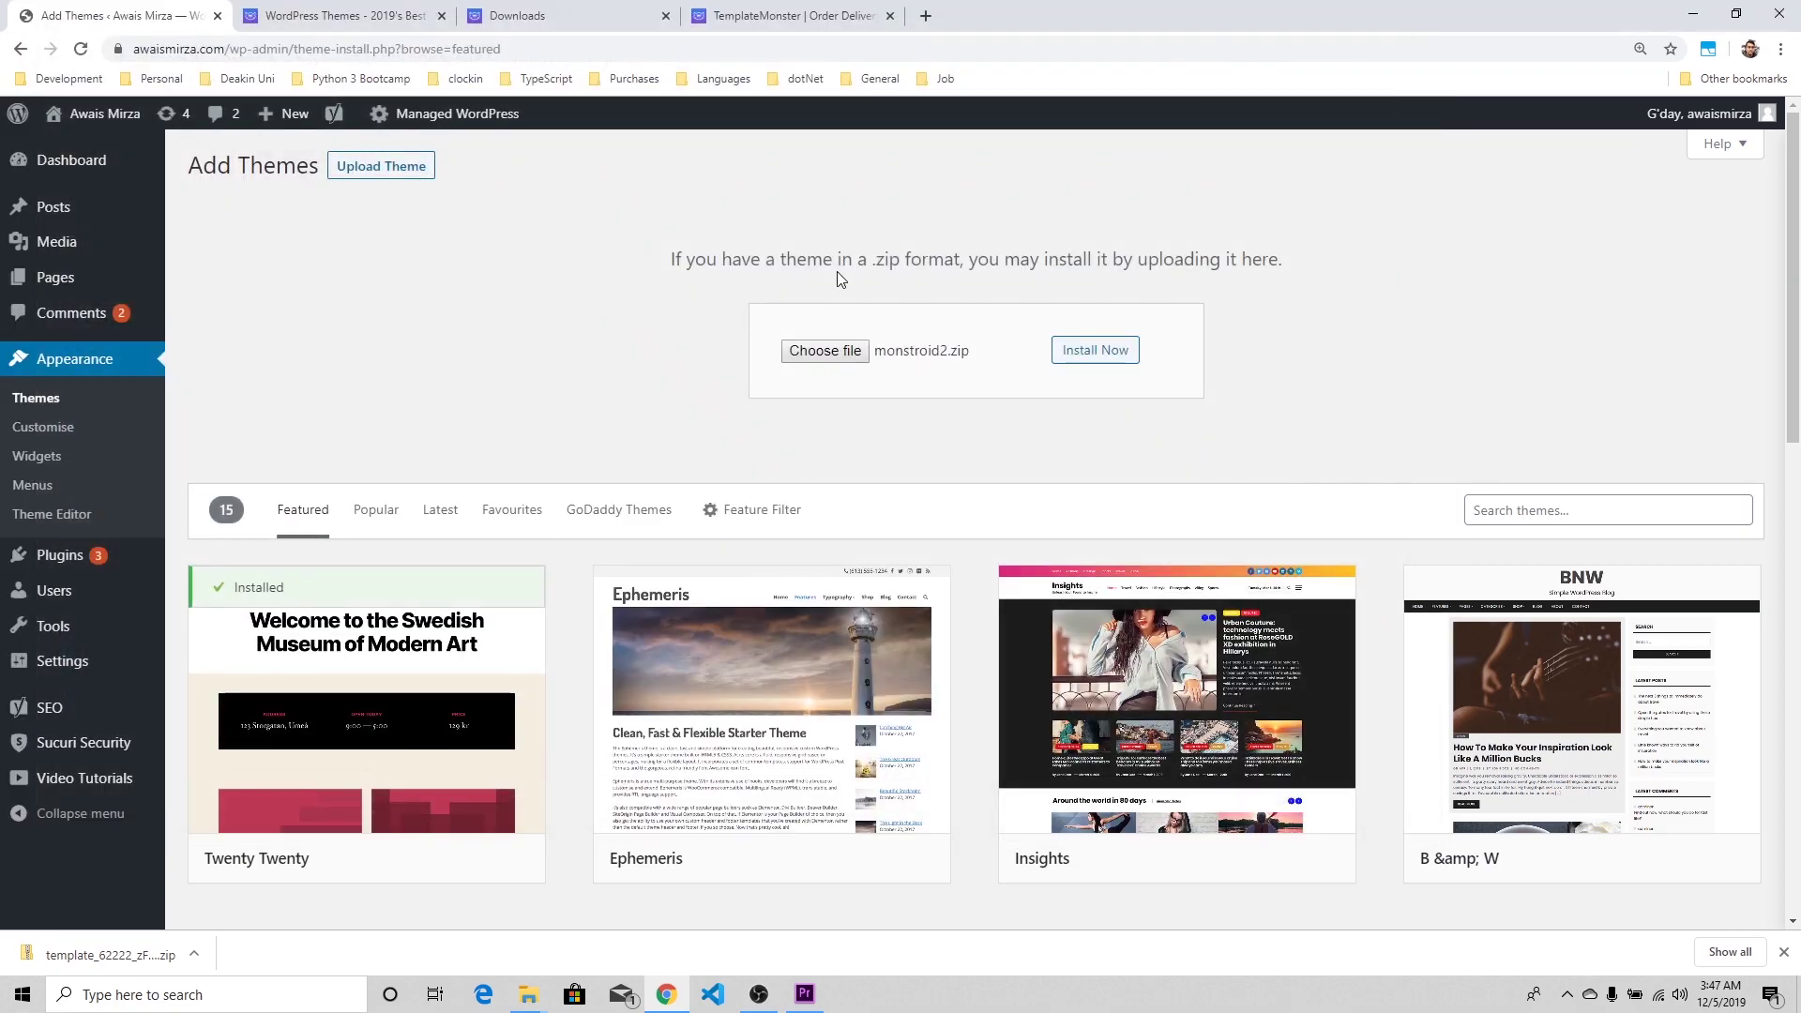
- Install the uploaded monstroid2.zip and activate Monstroid2 as the site's theme
{"action": "left_click", "coordinate": [1129, 353]}
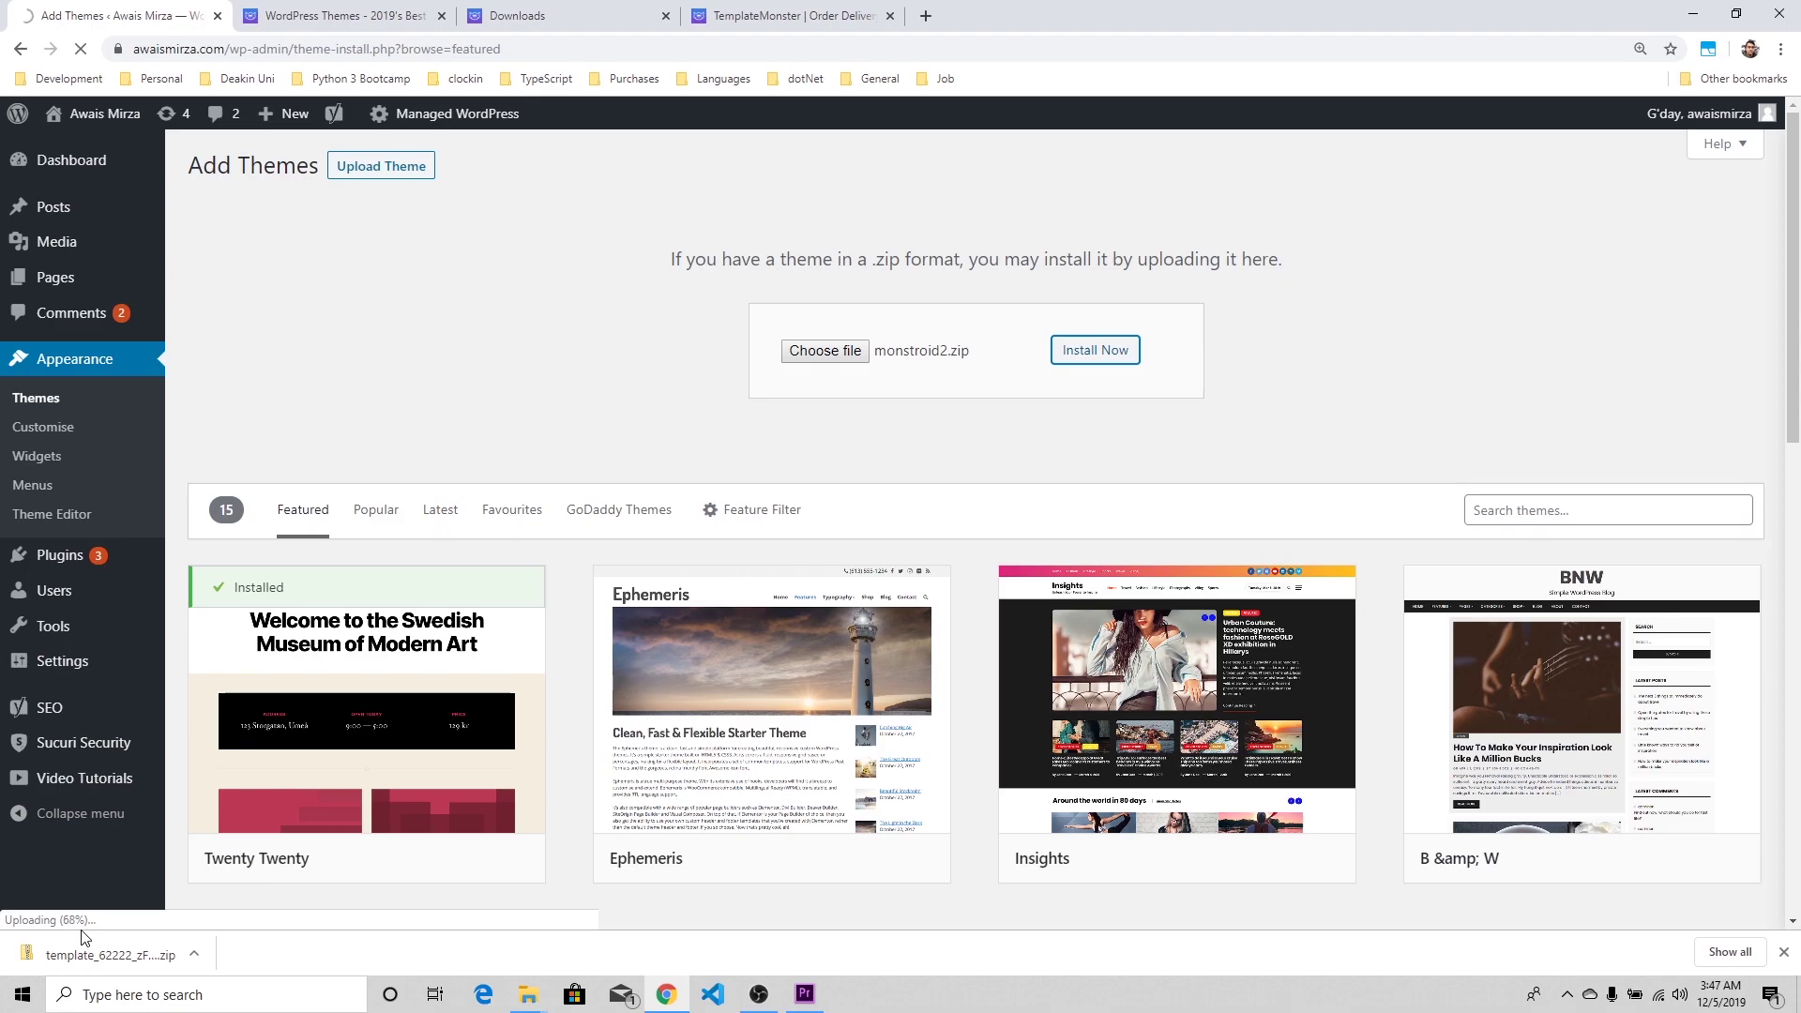
{"action": "left_click", "coordinate": [345, 16]}
{"action": "mouse_move", "coordinate": [608, 533]}
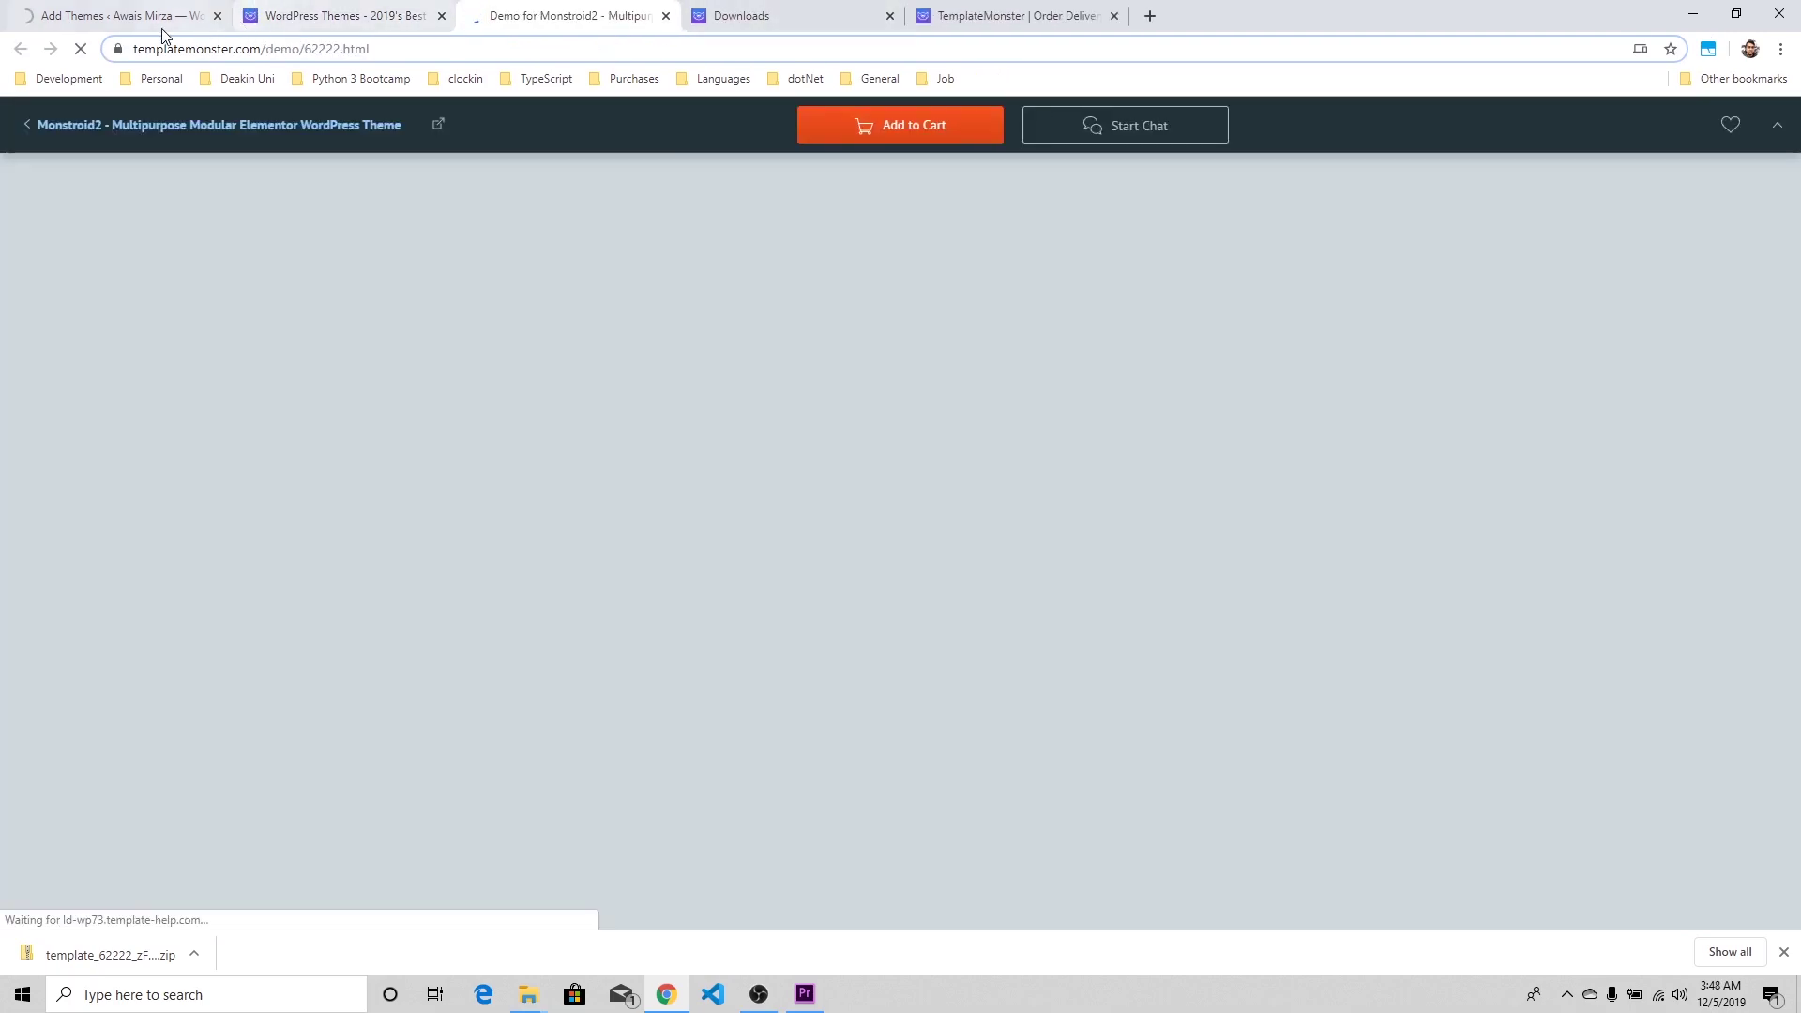
{"action": "left_click", "coordinate": [138, 16]}
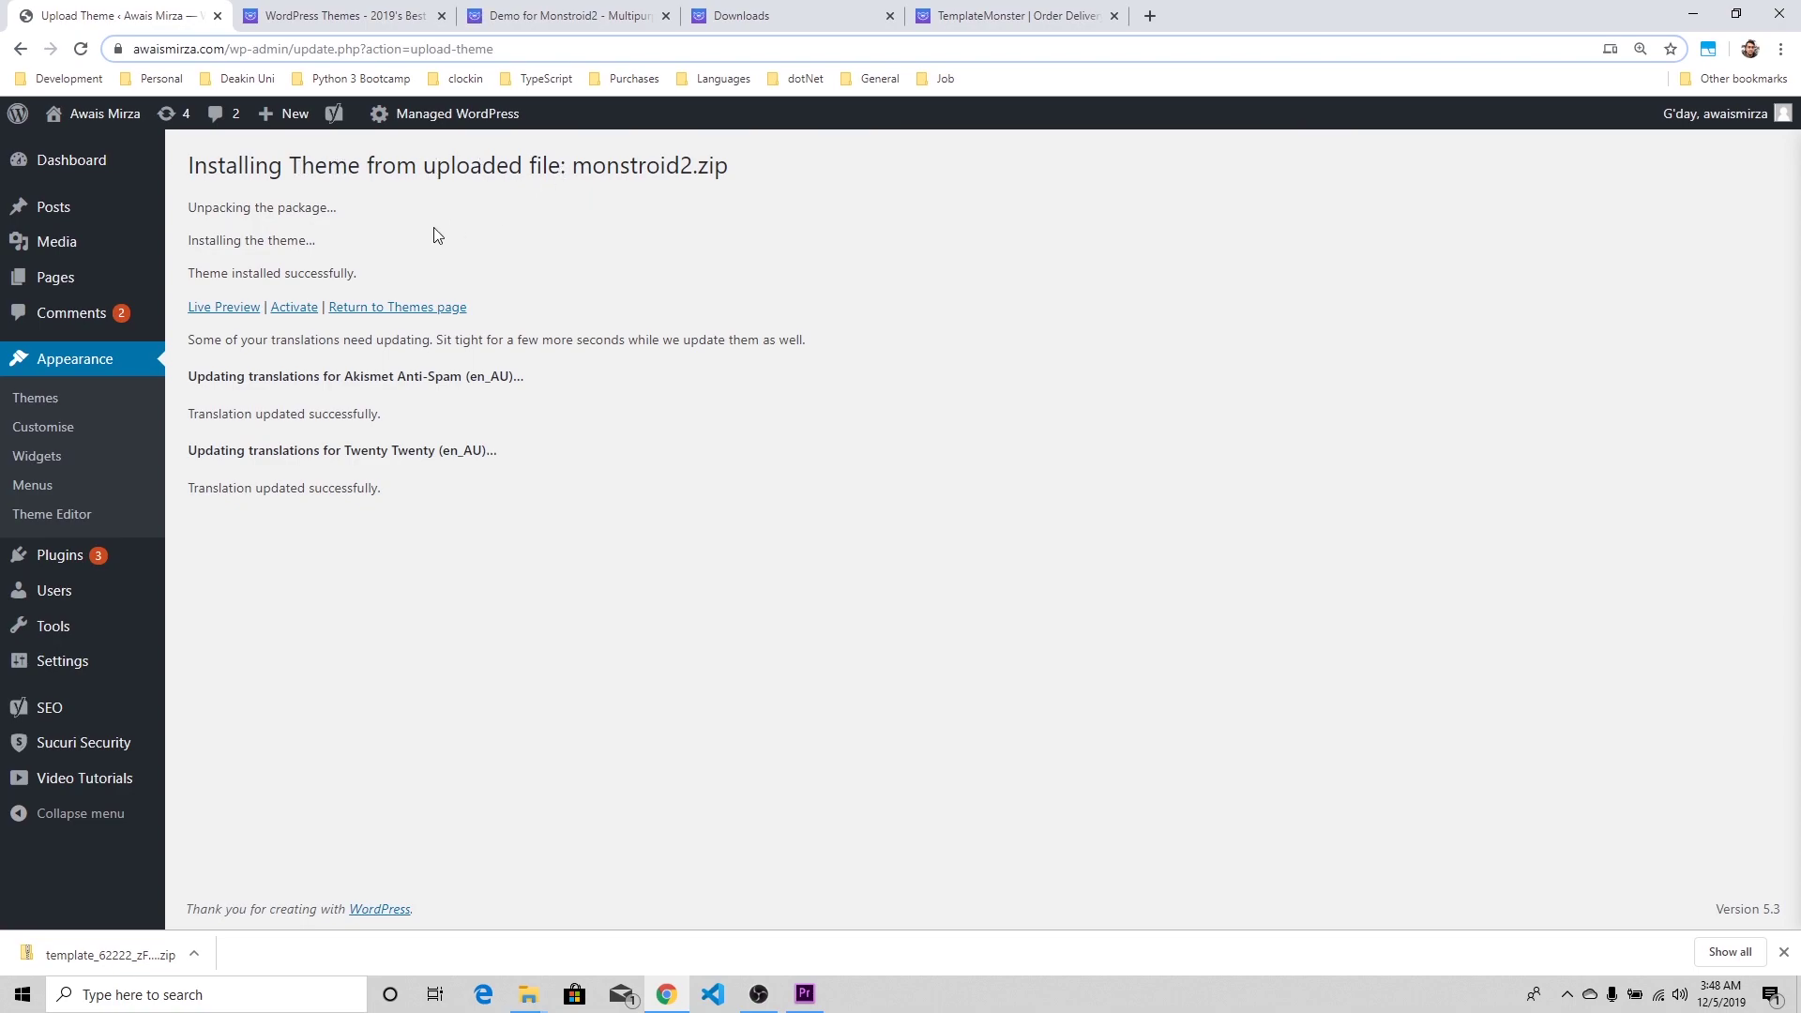
{"action": "left_click_drag", "start_coordinate": [210, 273], "coordinate": [321, 274]}
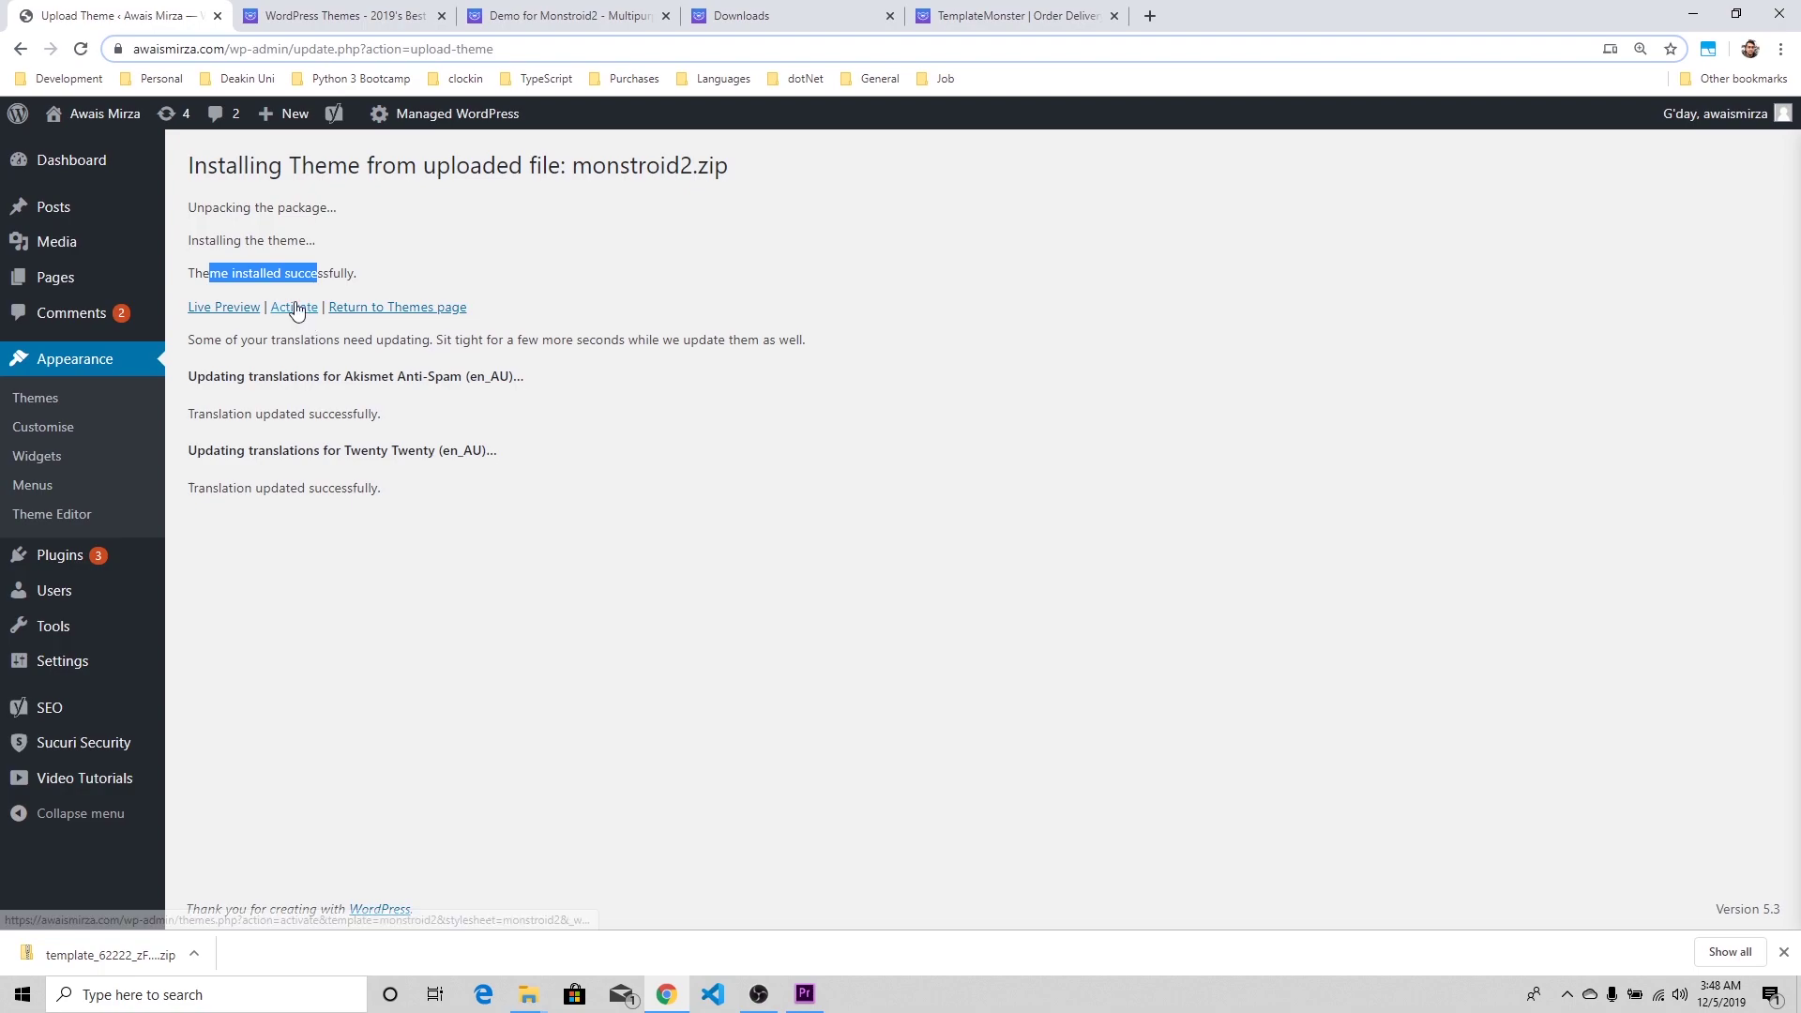
{"action": "left_click", "coordinate": [294, 307]}
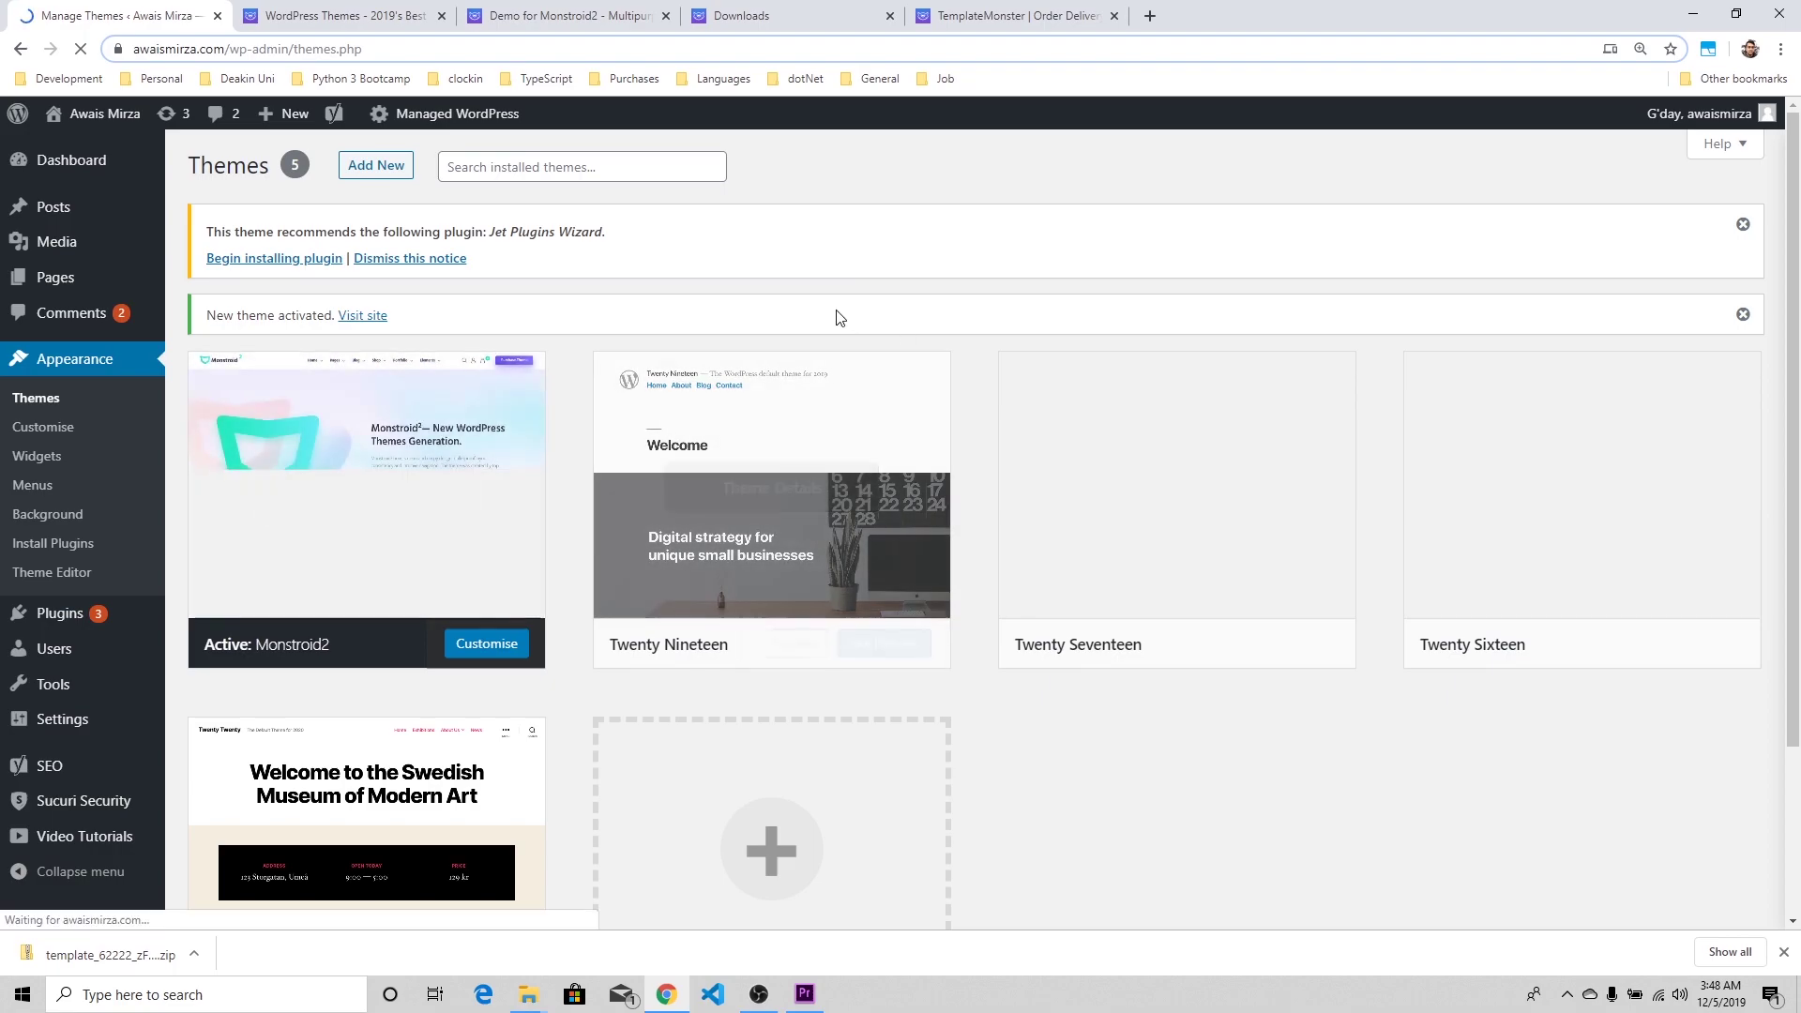
{"action": "left_click", "coordinate": [275, 259]}
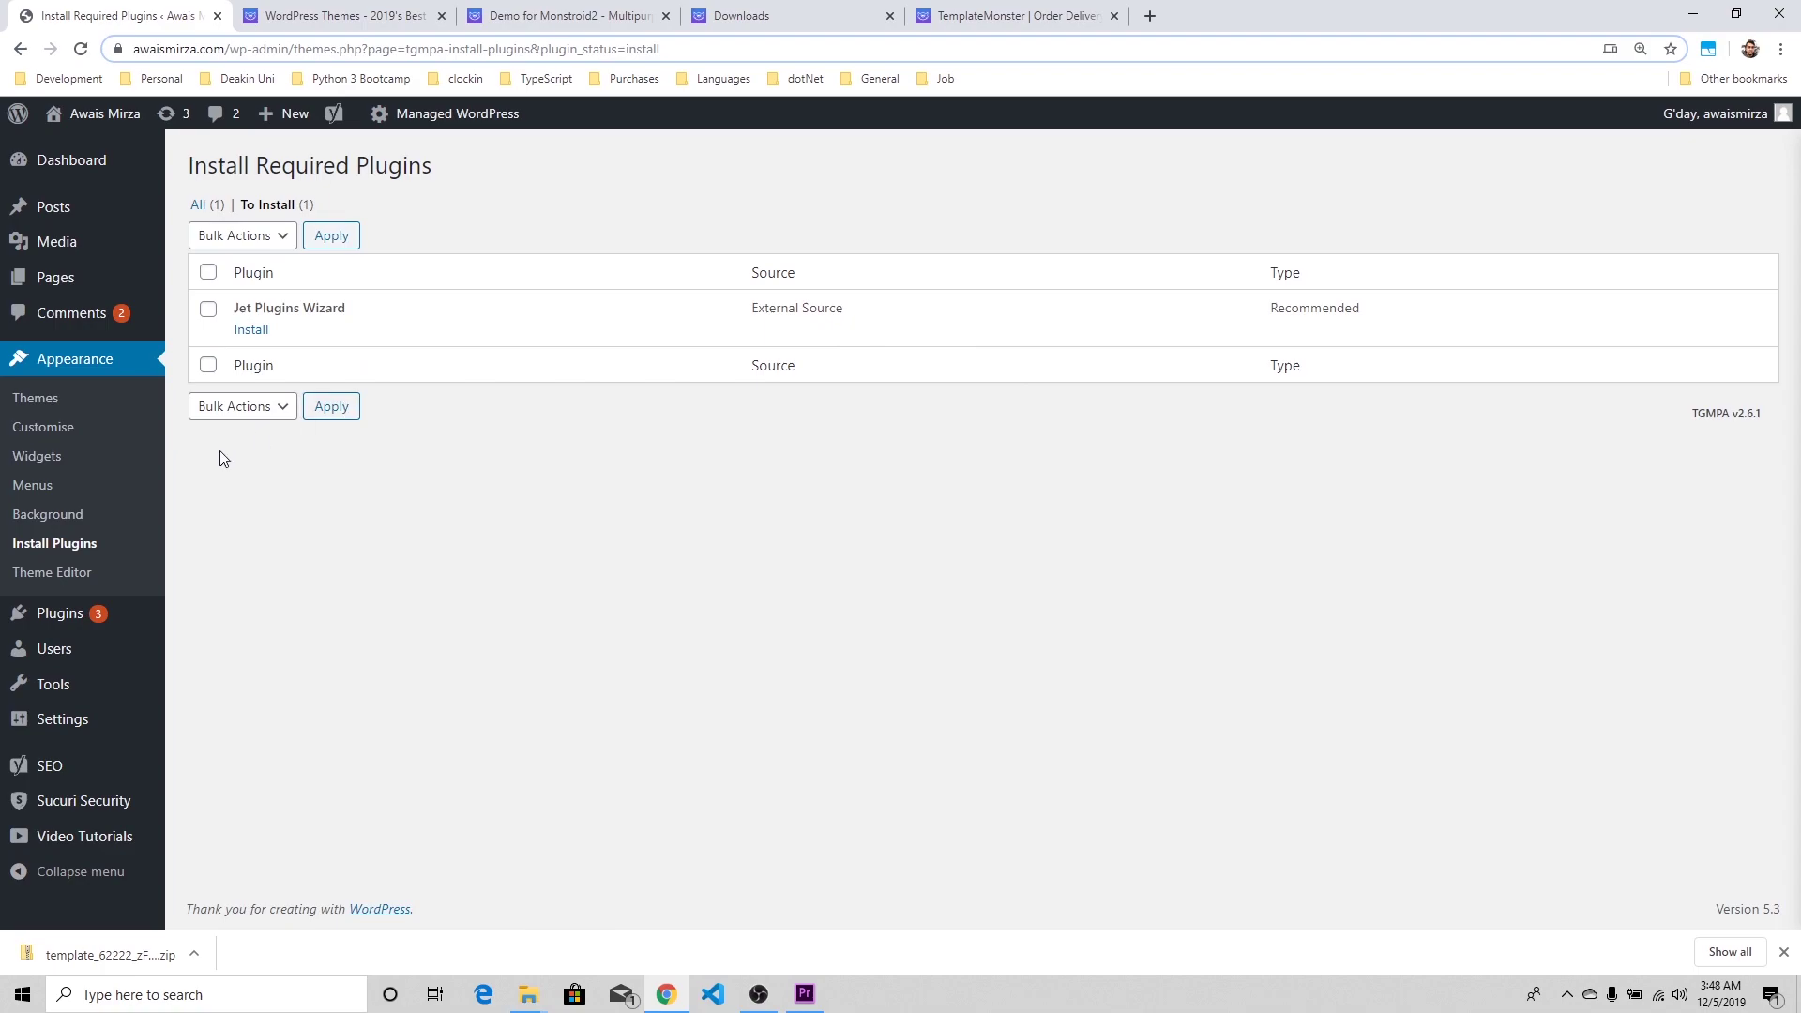
{"action": "left_click", "coordinate": [217, 212]}
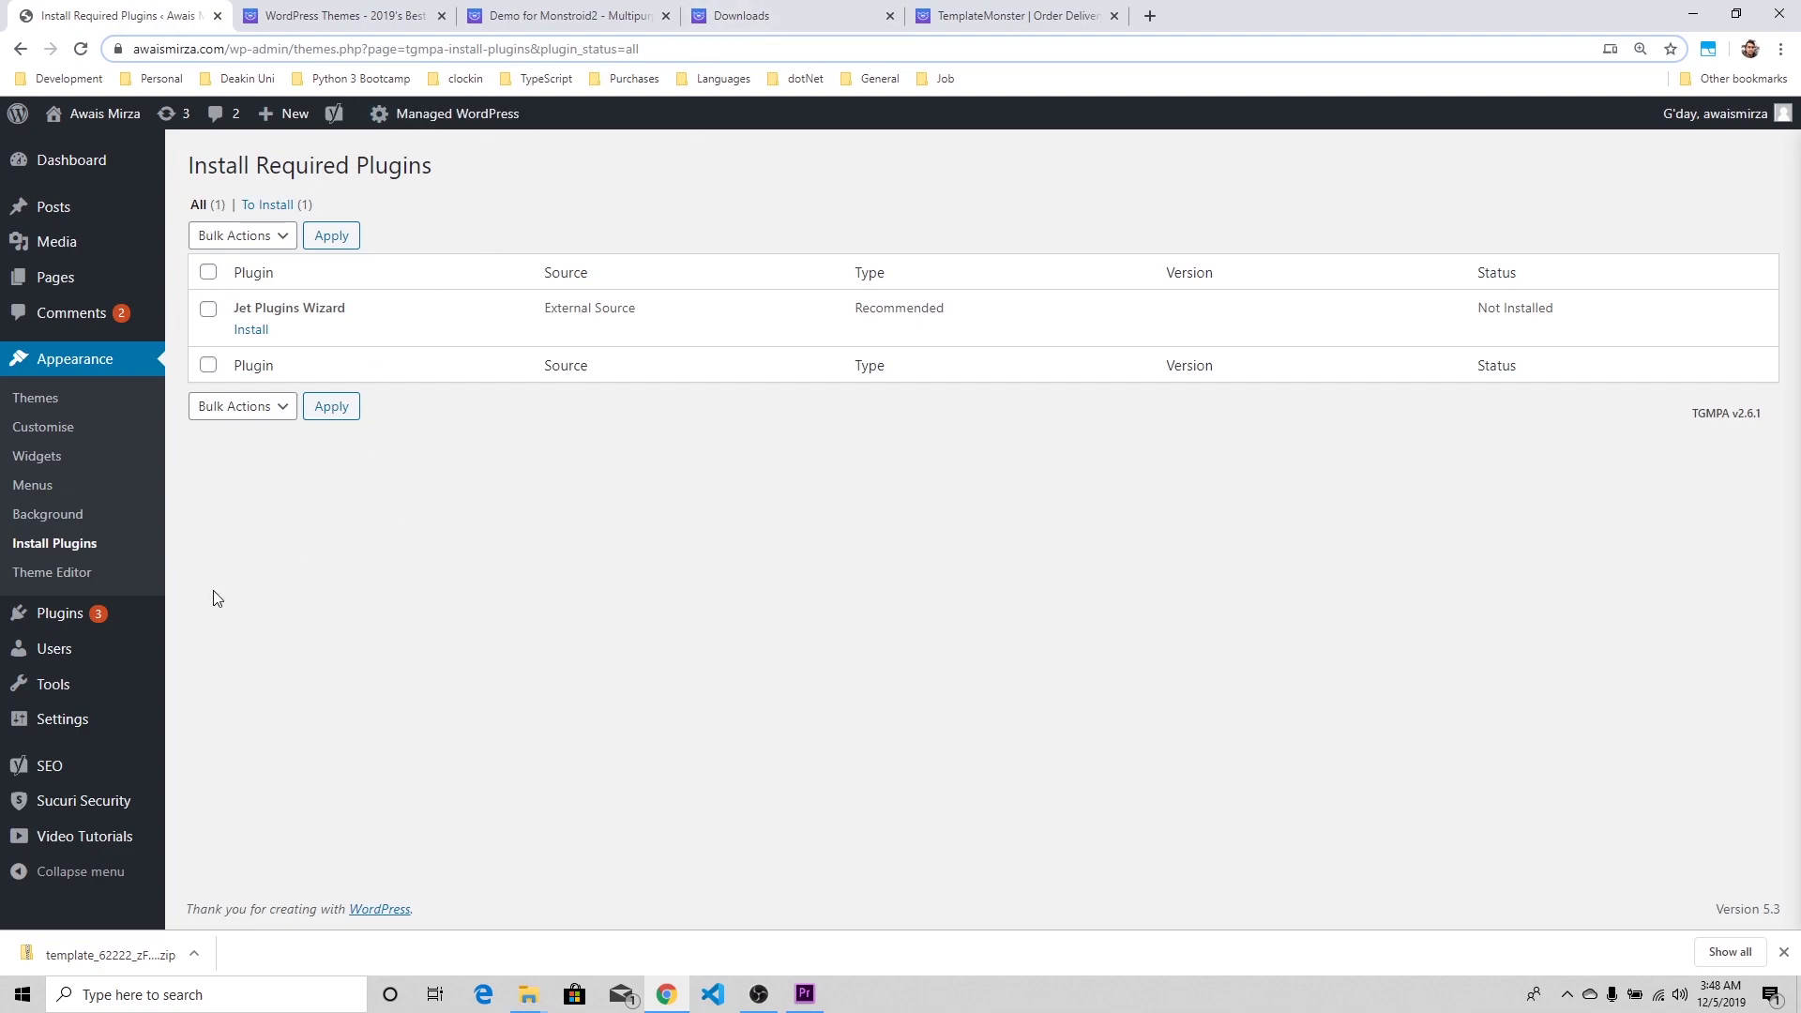
{"action": "left_click", "coordinate": [58, 403]}
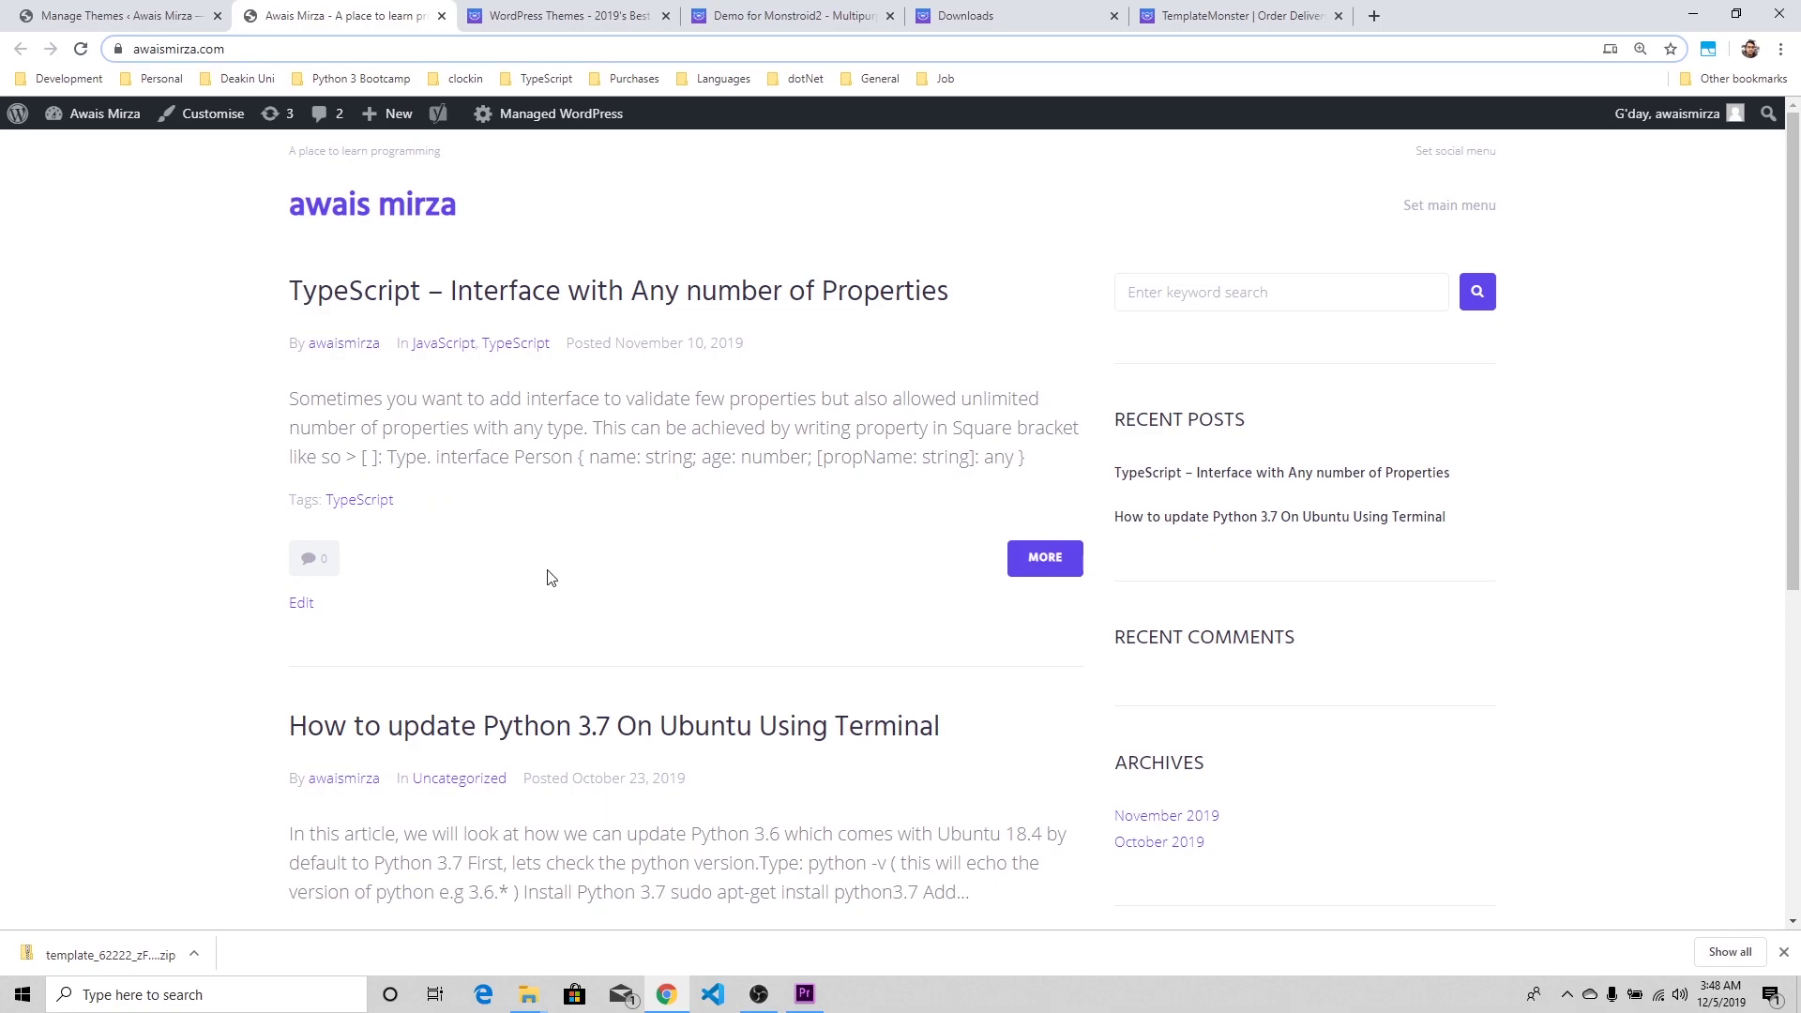
- From the Themes page notice, install and activate the Jet Plugins Wizard plugin, then return to the Dashboard
{"action": "scroll", "coordinate": [551, 578], "scroll_direction": "down", "scroll_amount": 6}
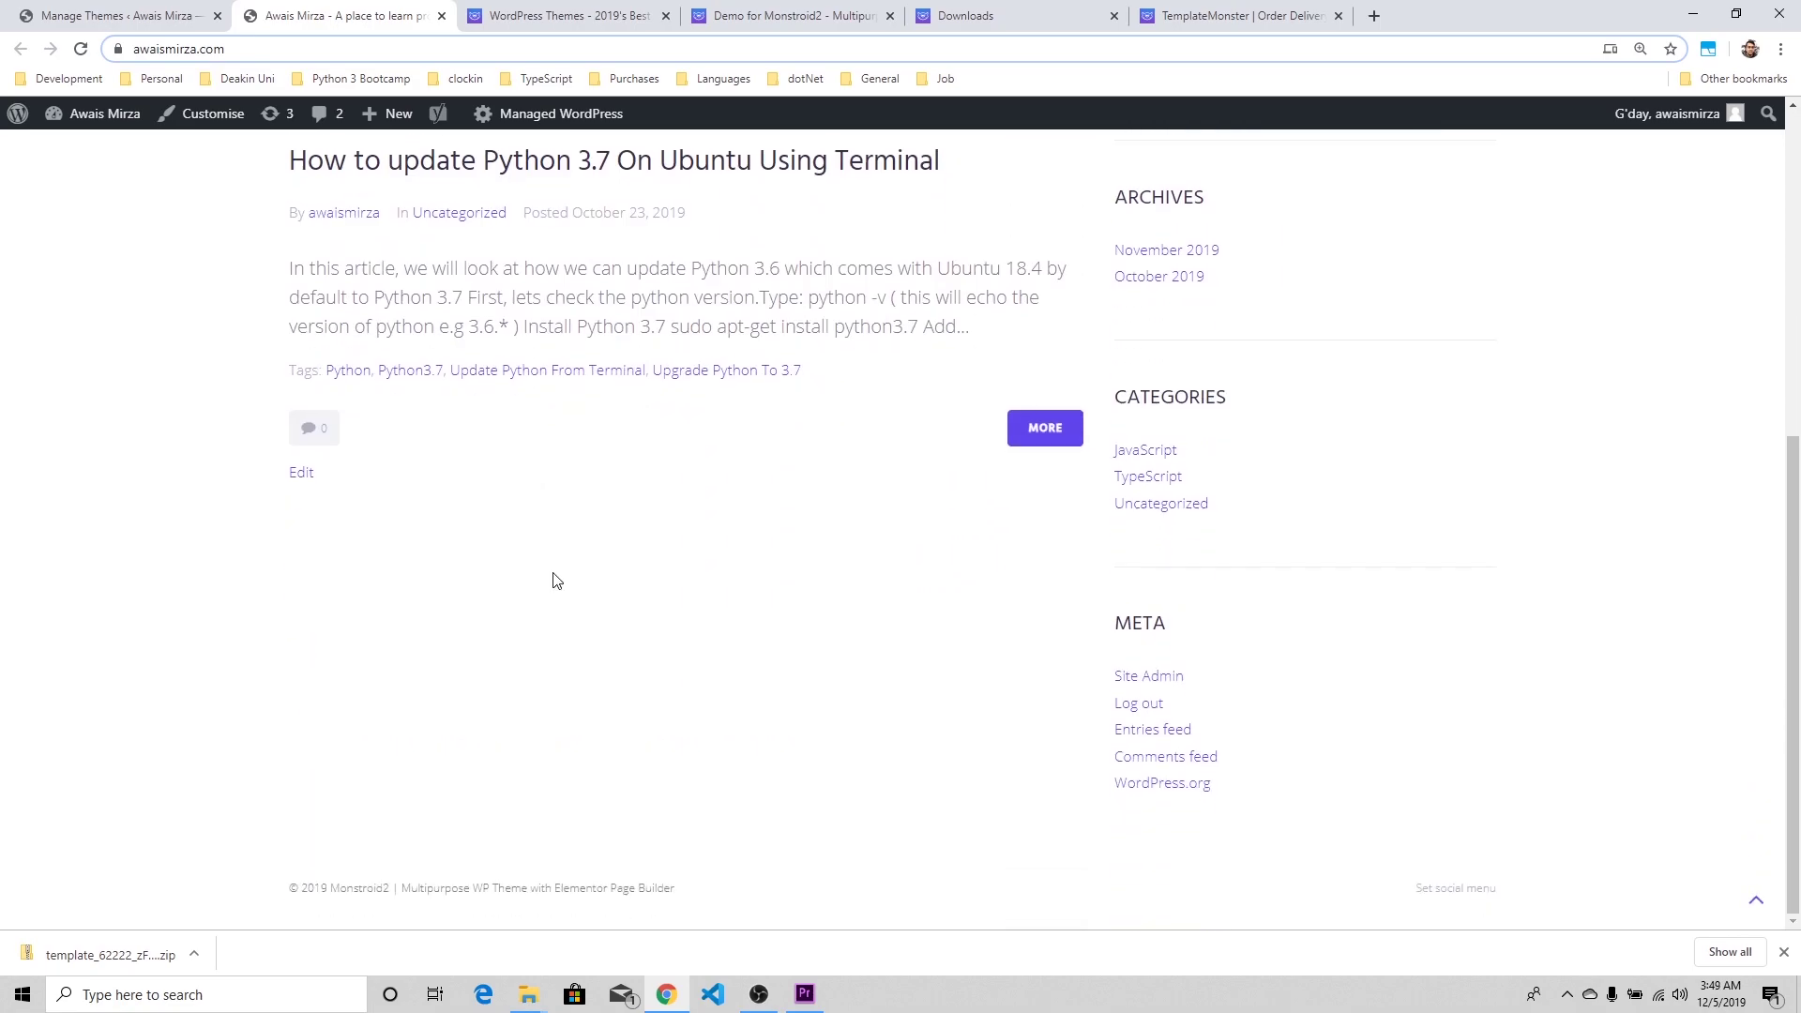
{"action": "scroll", "coordinate": [556, 579], "scroll_direction": "up", "scroll_amount": 6}
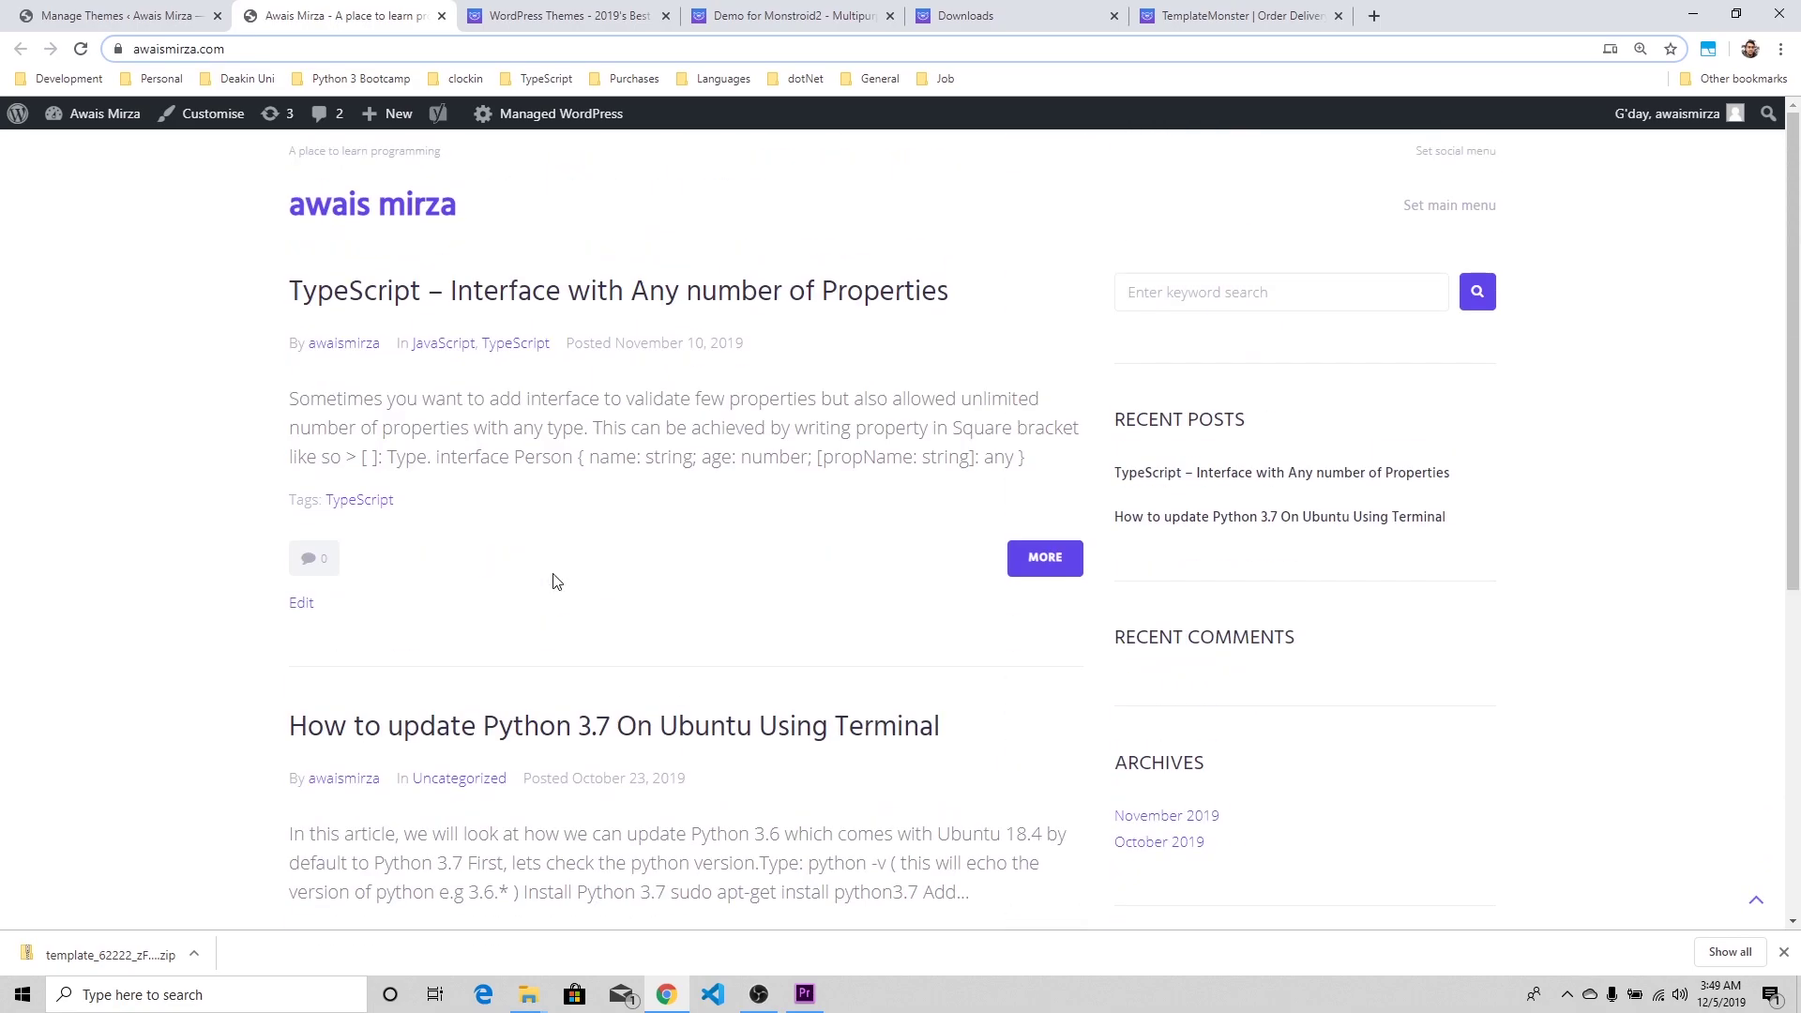
{"action": "left_click", "coordinate": [75, 19]}
{"action": "left_click", "coordinate": [268, 259]}
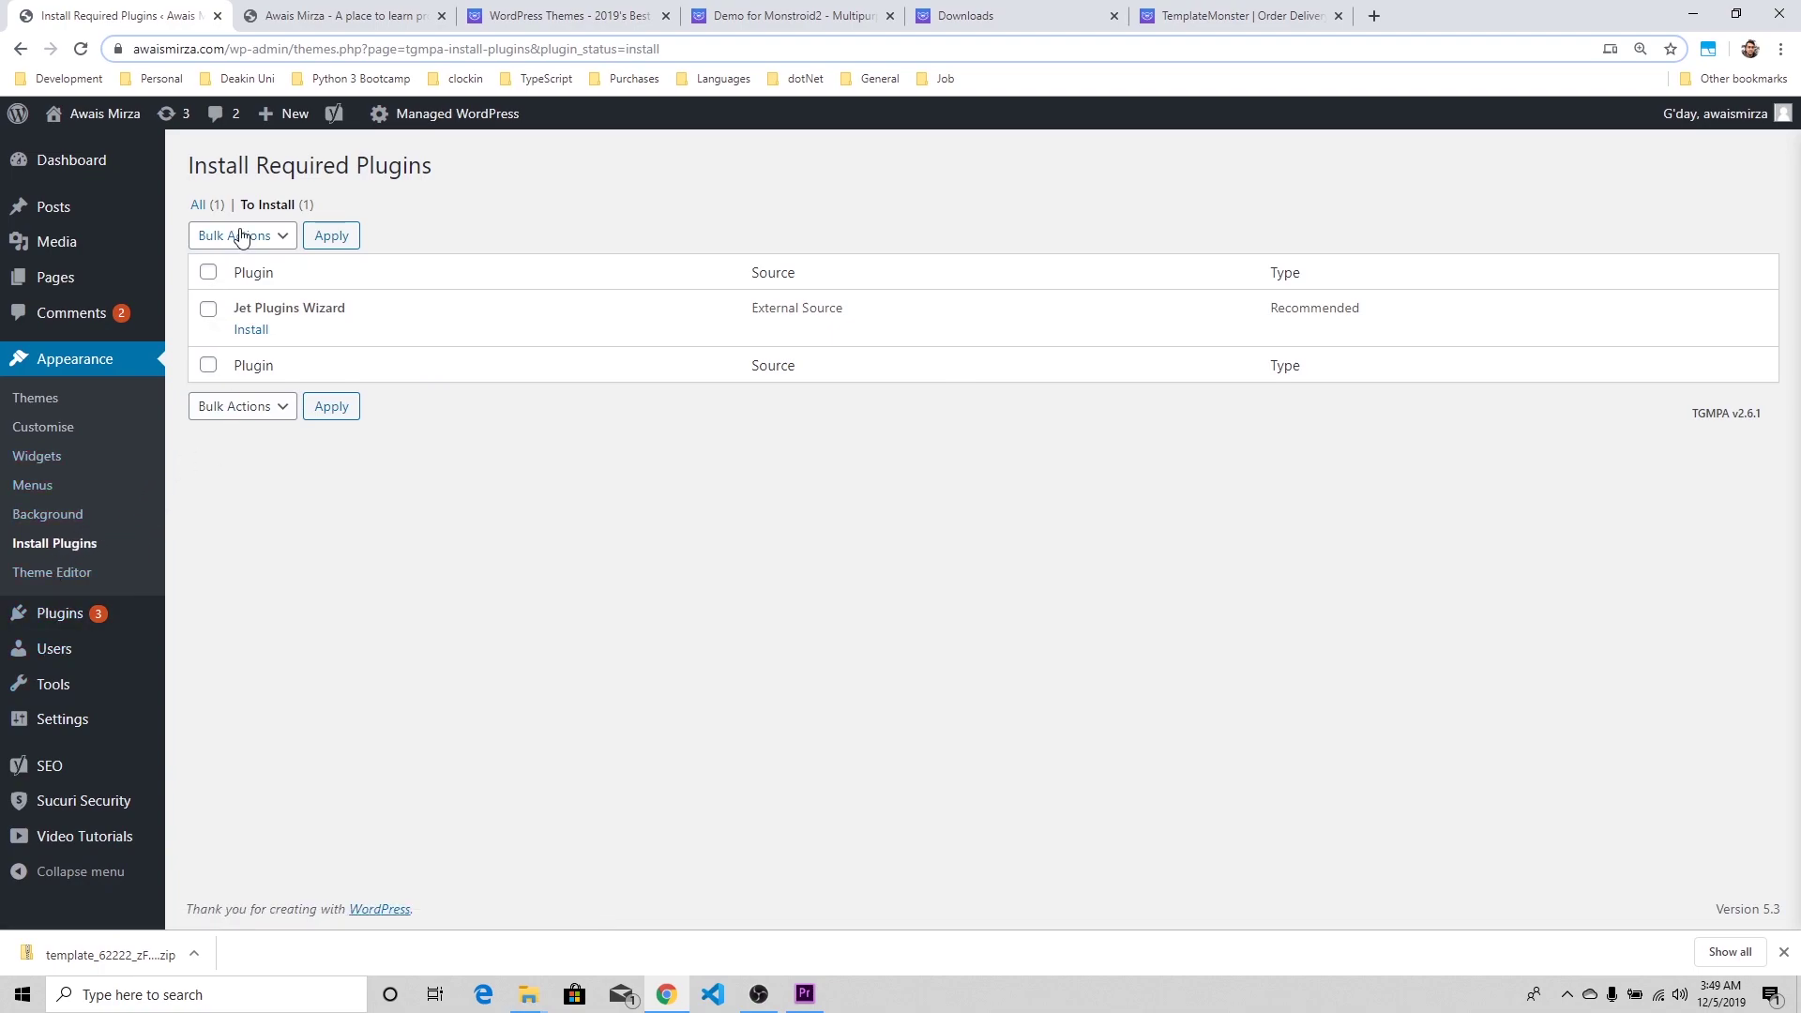
{"action": "left_click", "coordinate": [262, 334]}
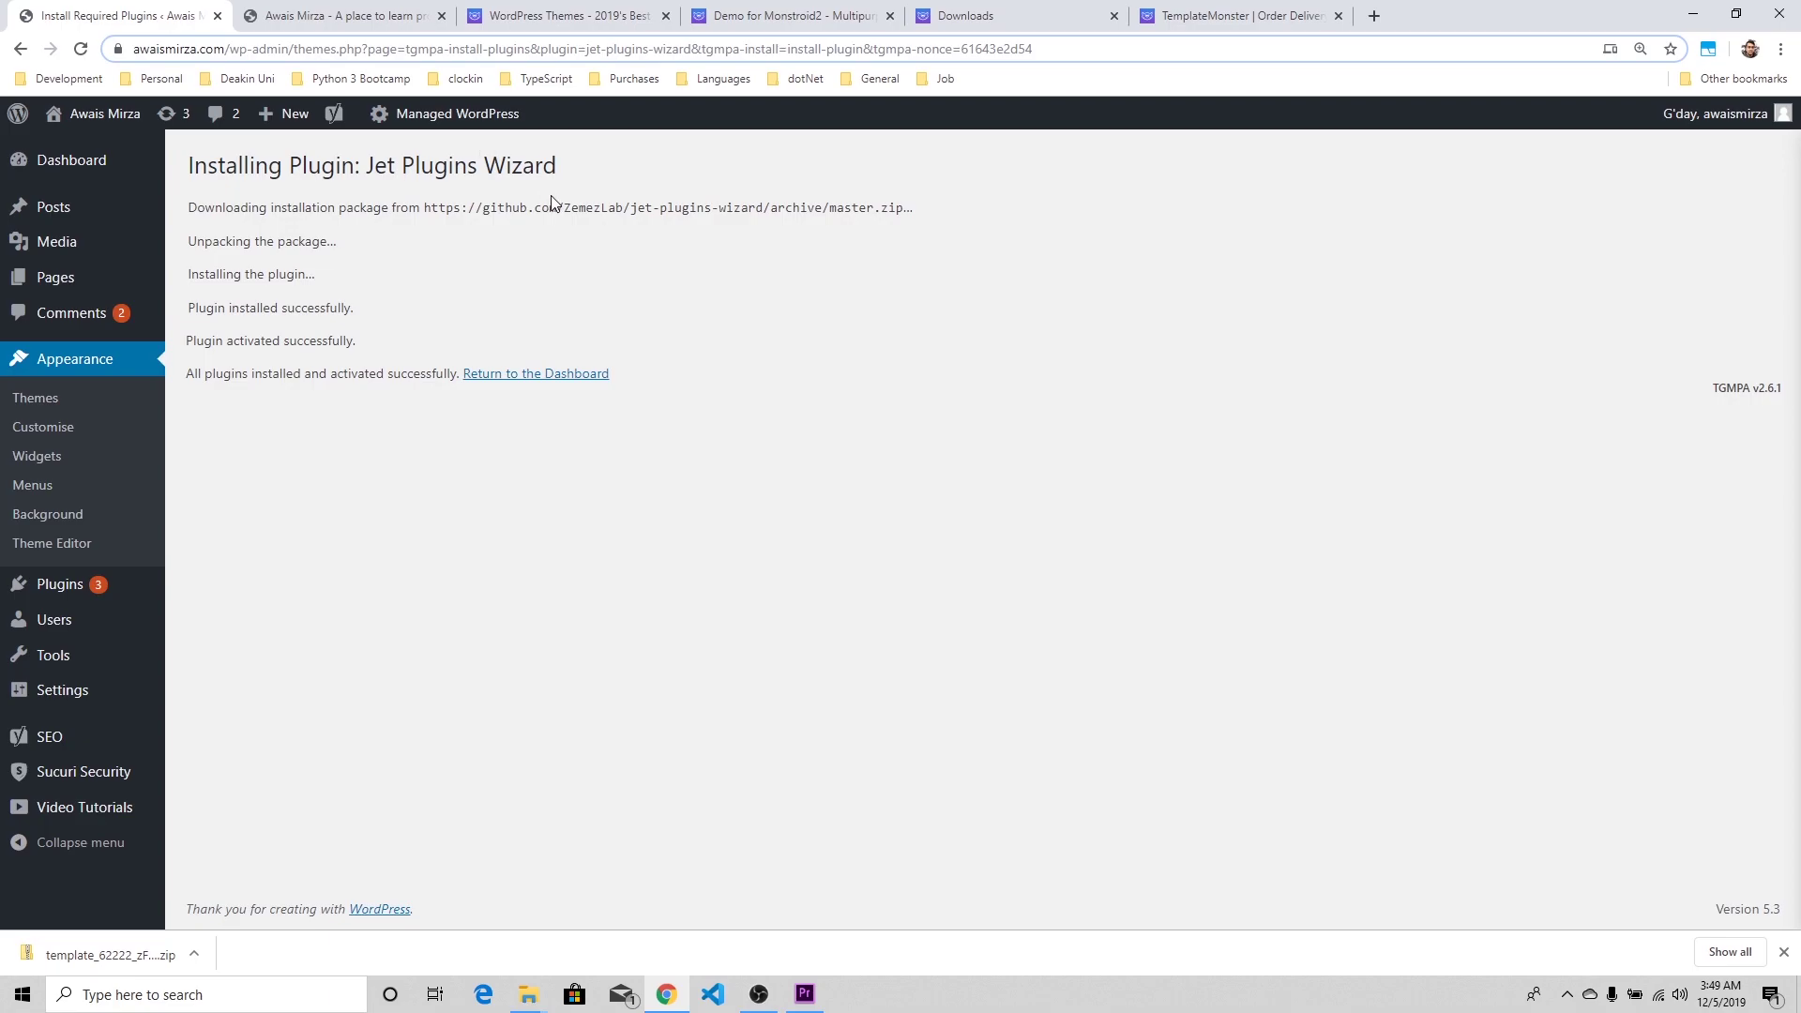
{"action": "left_click", "coordinate": [522, 376]}
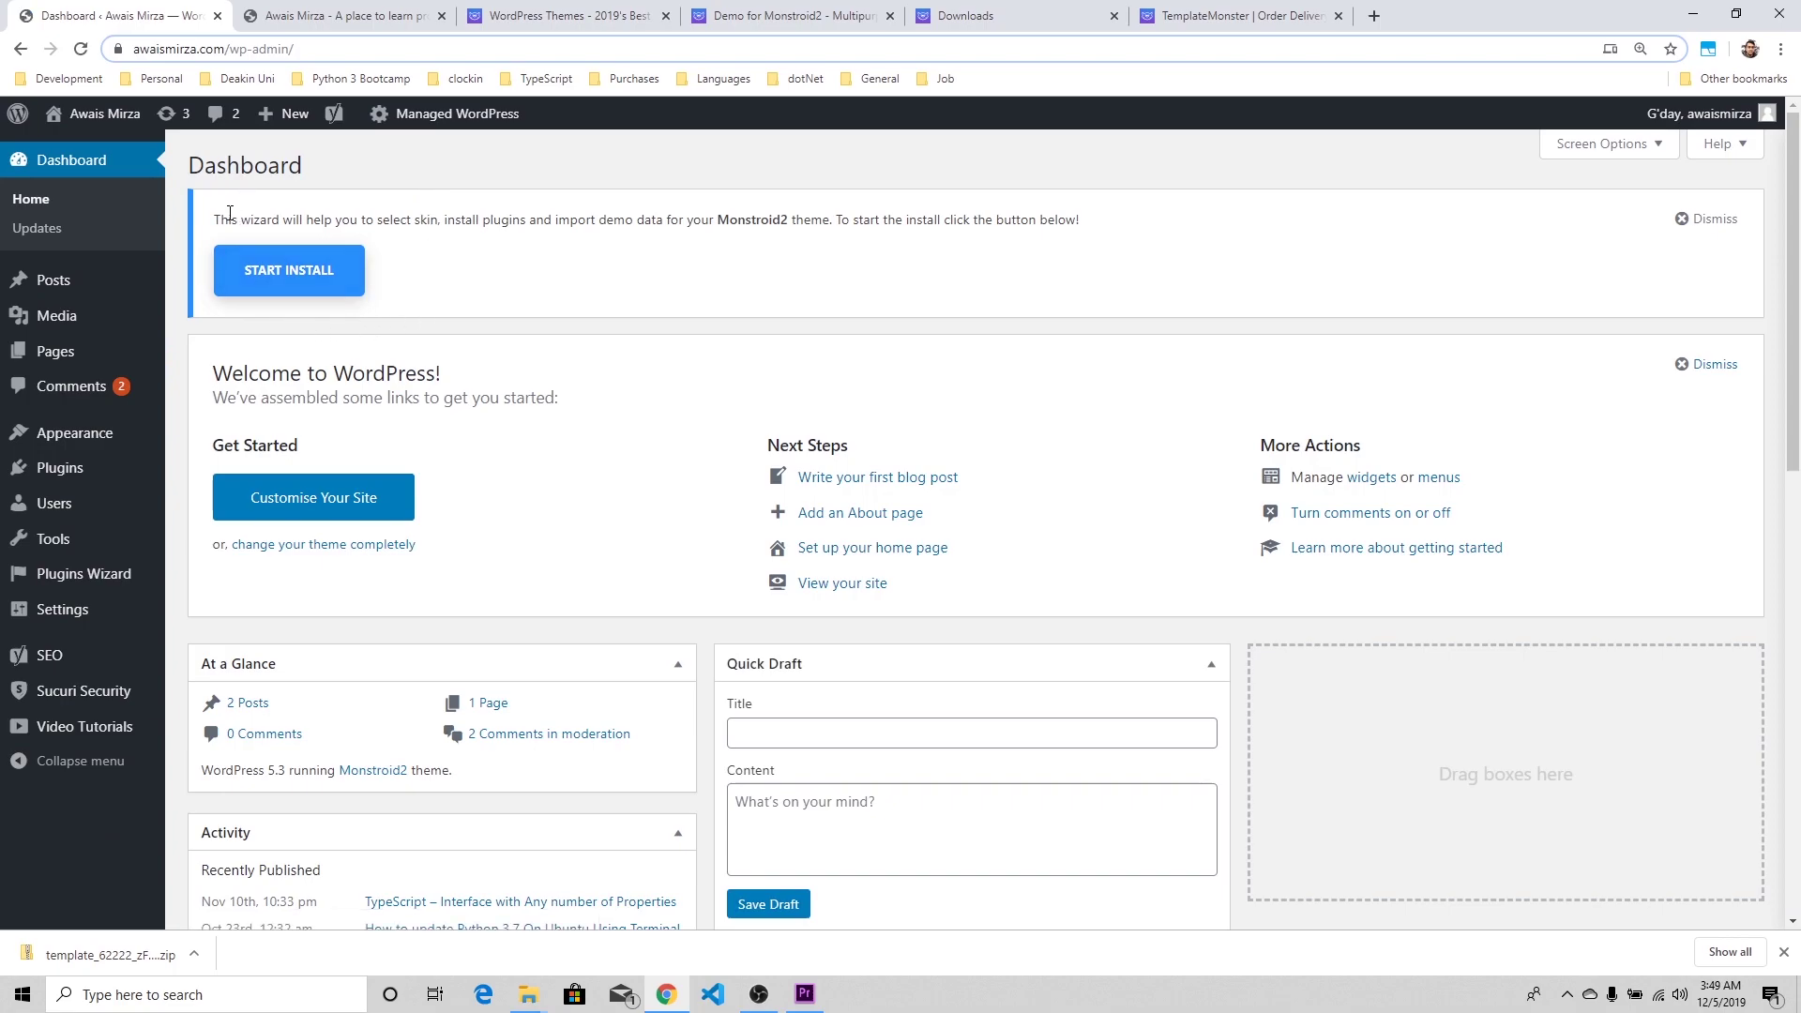
{"action": "left_click_drag", "start_coordinate": [236, 219], "coordinate": [776, 222]}
{"action": "left_click", "coordinate": [652, 248]}
{"action": "left_click", "coordinate": [723, 26]}
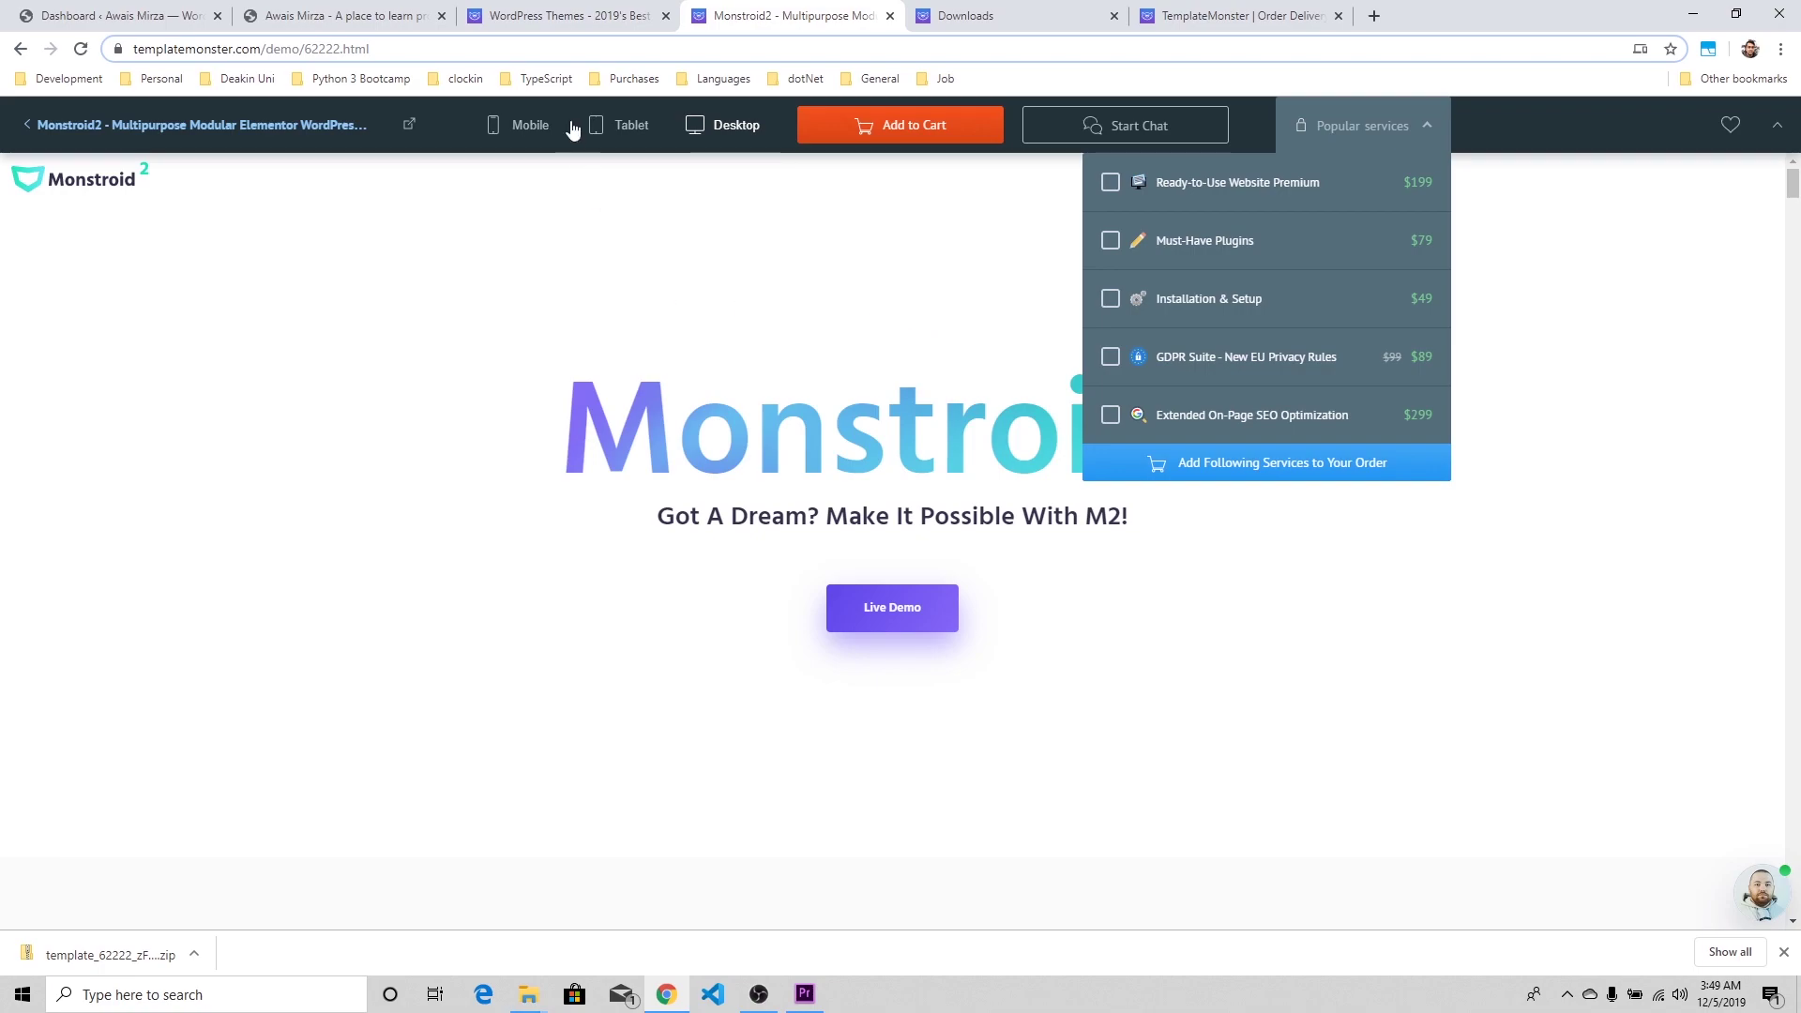
{"action": "left_click", "coordinate": [347, 24]}
{"action": "left_click", "coordinate": [160, 16]}
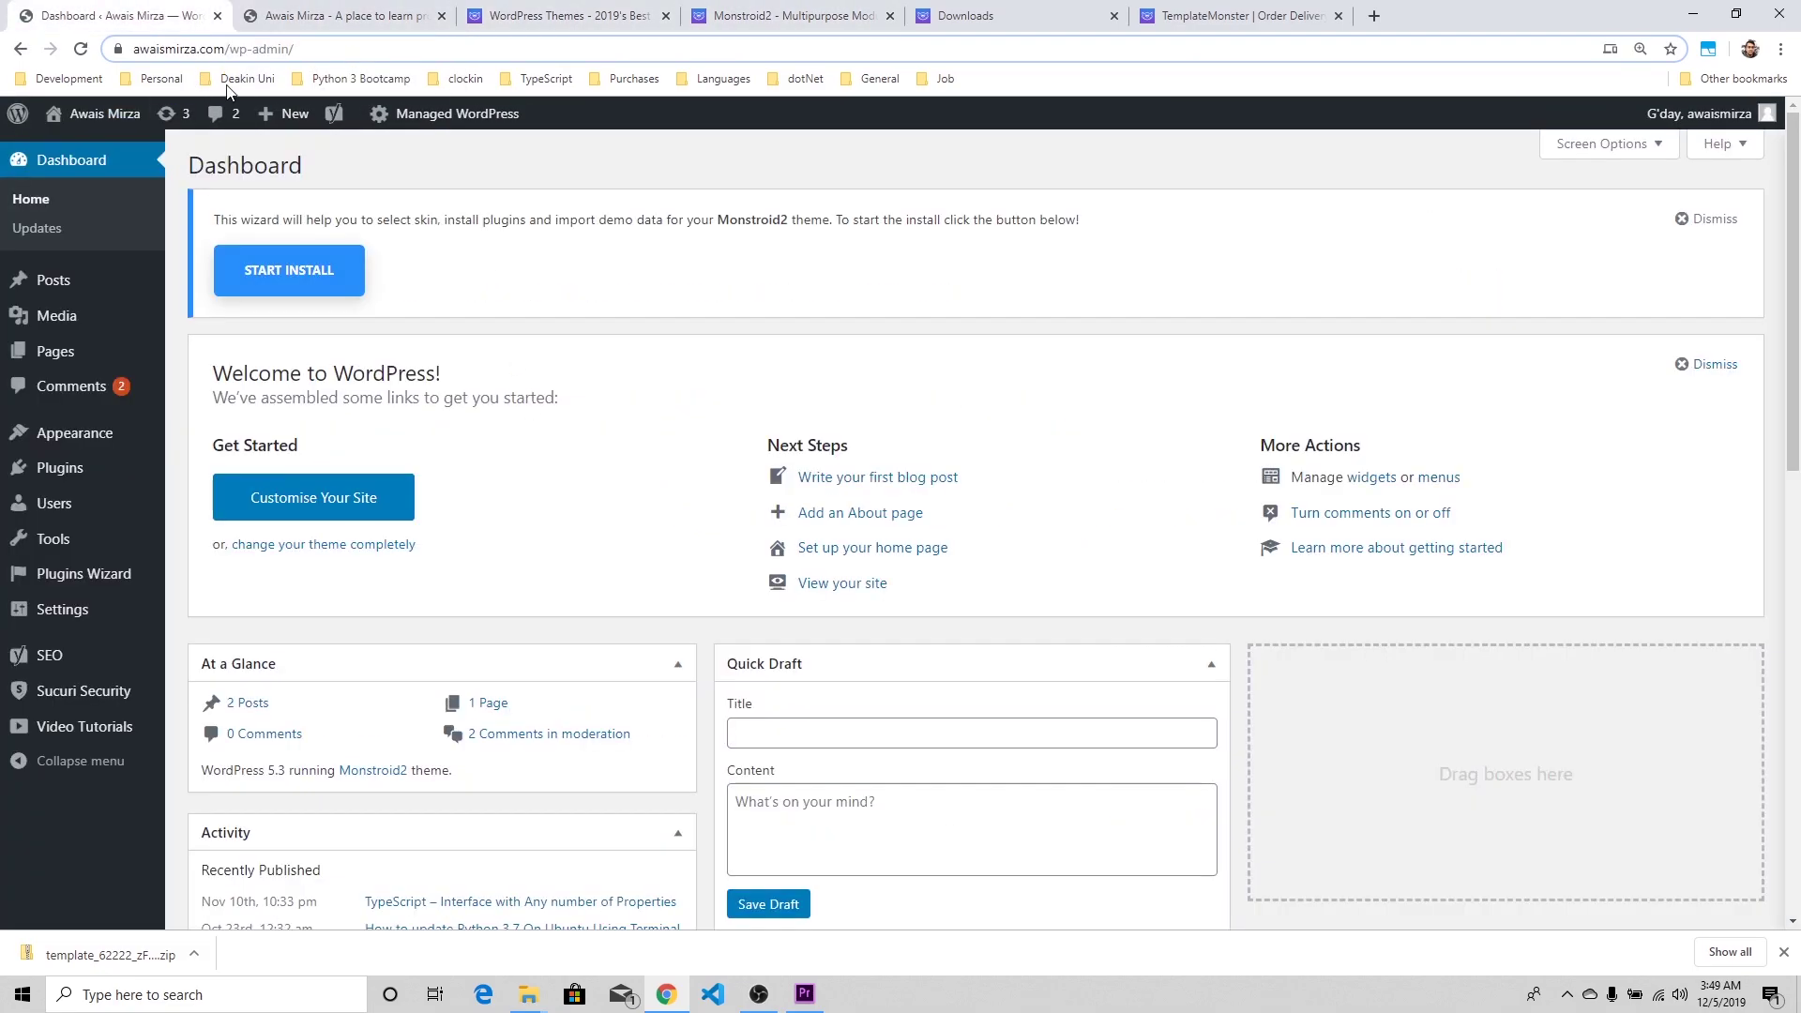
- Launch the Monstroid2 wizard, browse its skin list, and open the Maikon skin's demo in full screen
{"action": "left_click", "coordinate": [329, 296]}
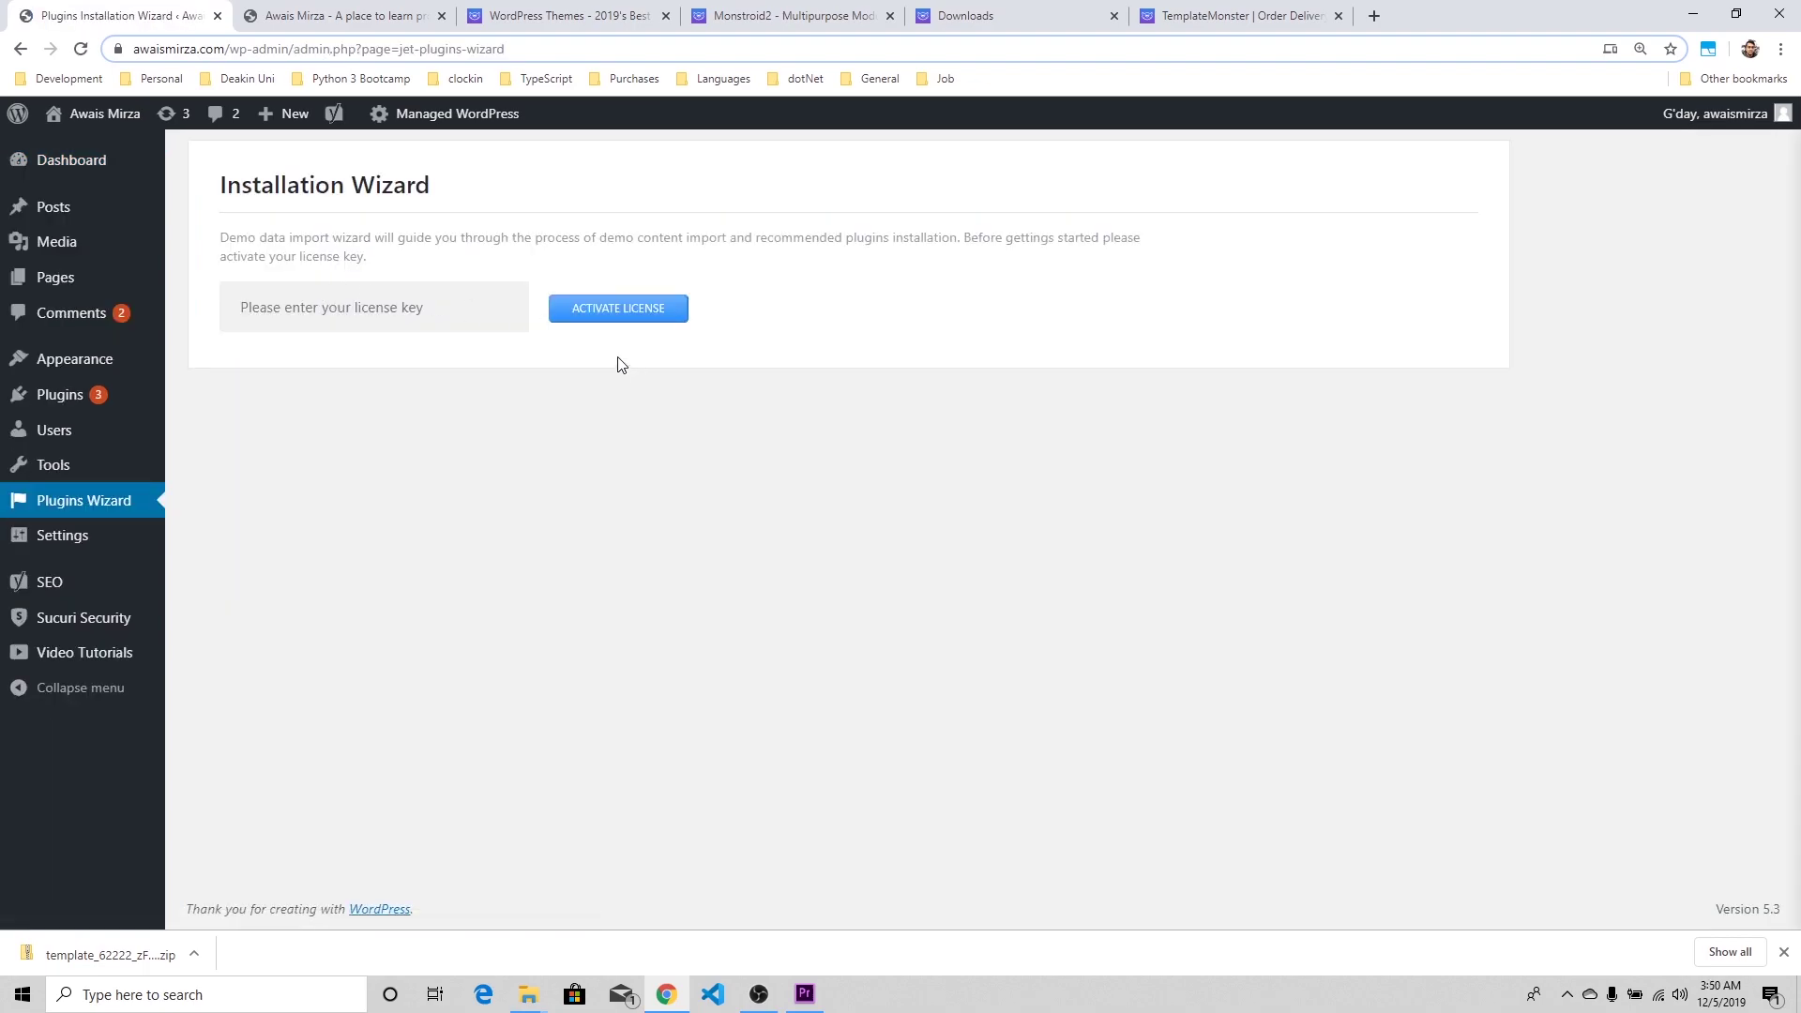
{"action": "left_click", "coordinate": [422, 322]}
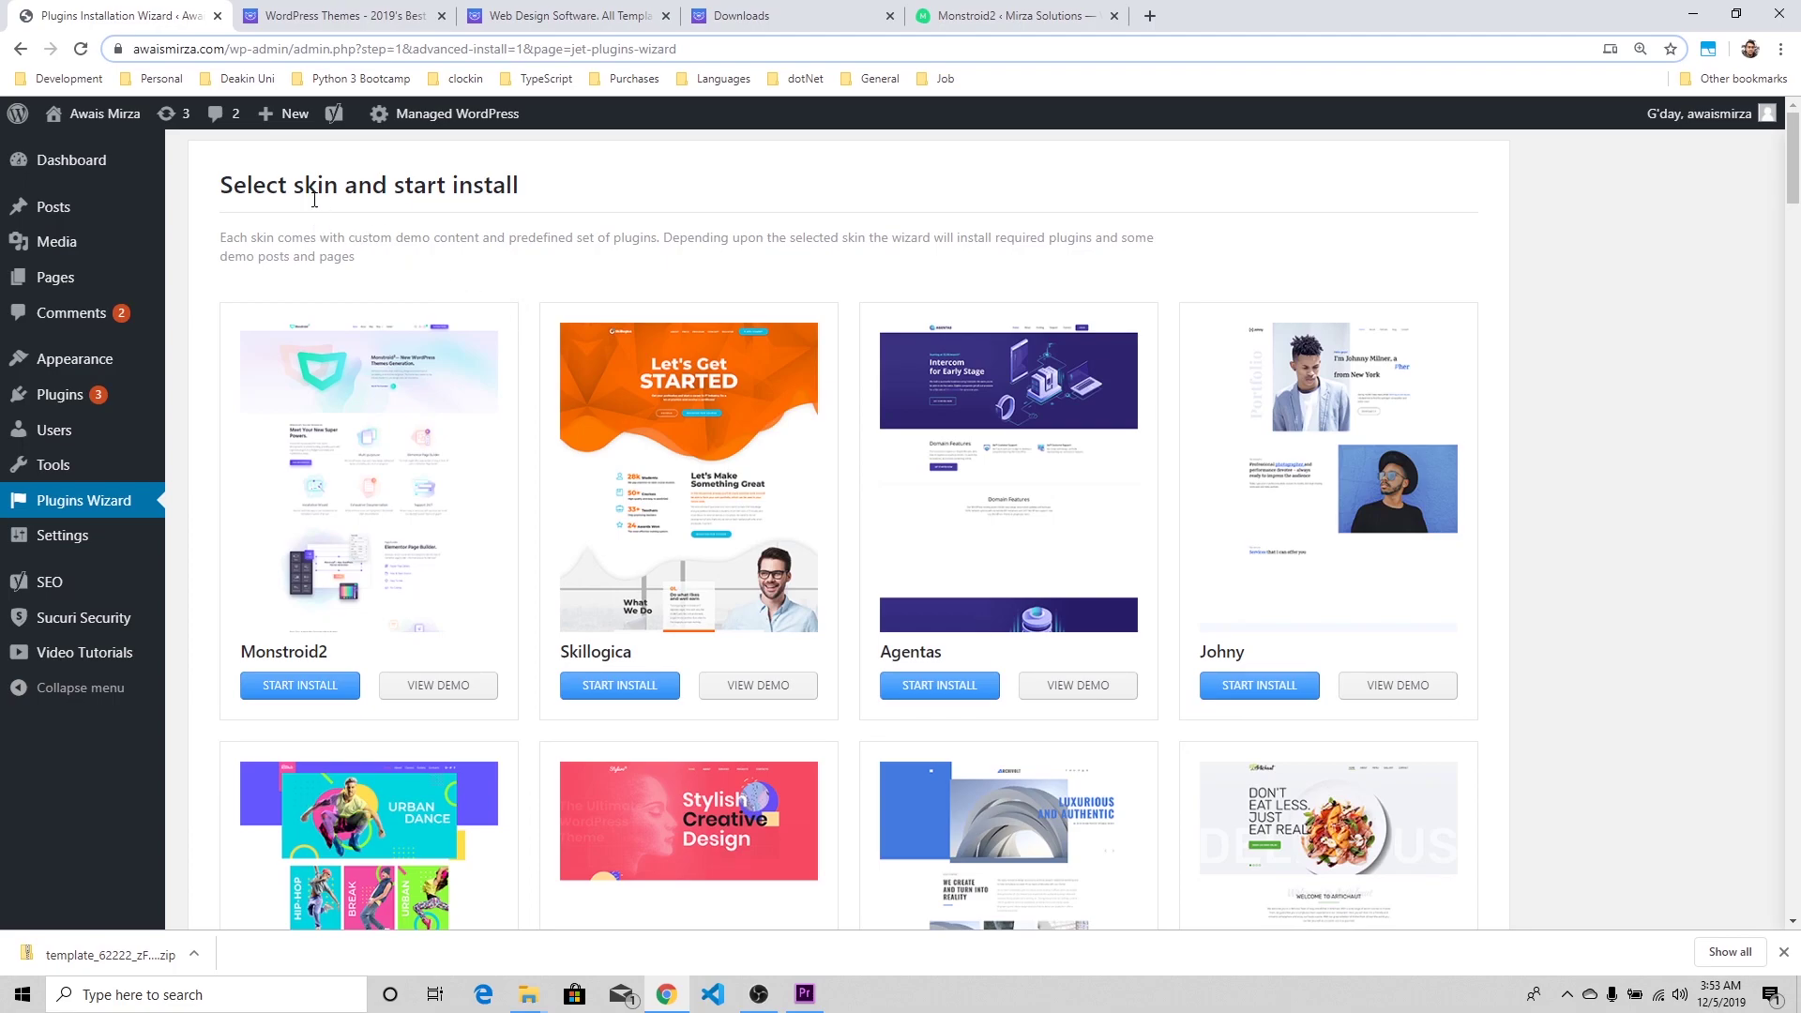
{"action": "left_click_drag", "start_coordinate": [294, 192], "coordinate": [357, 188]}
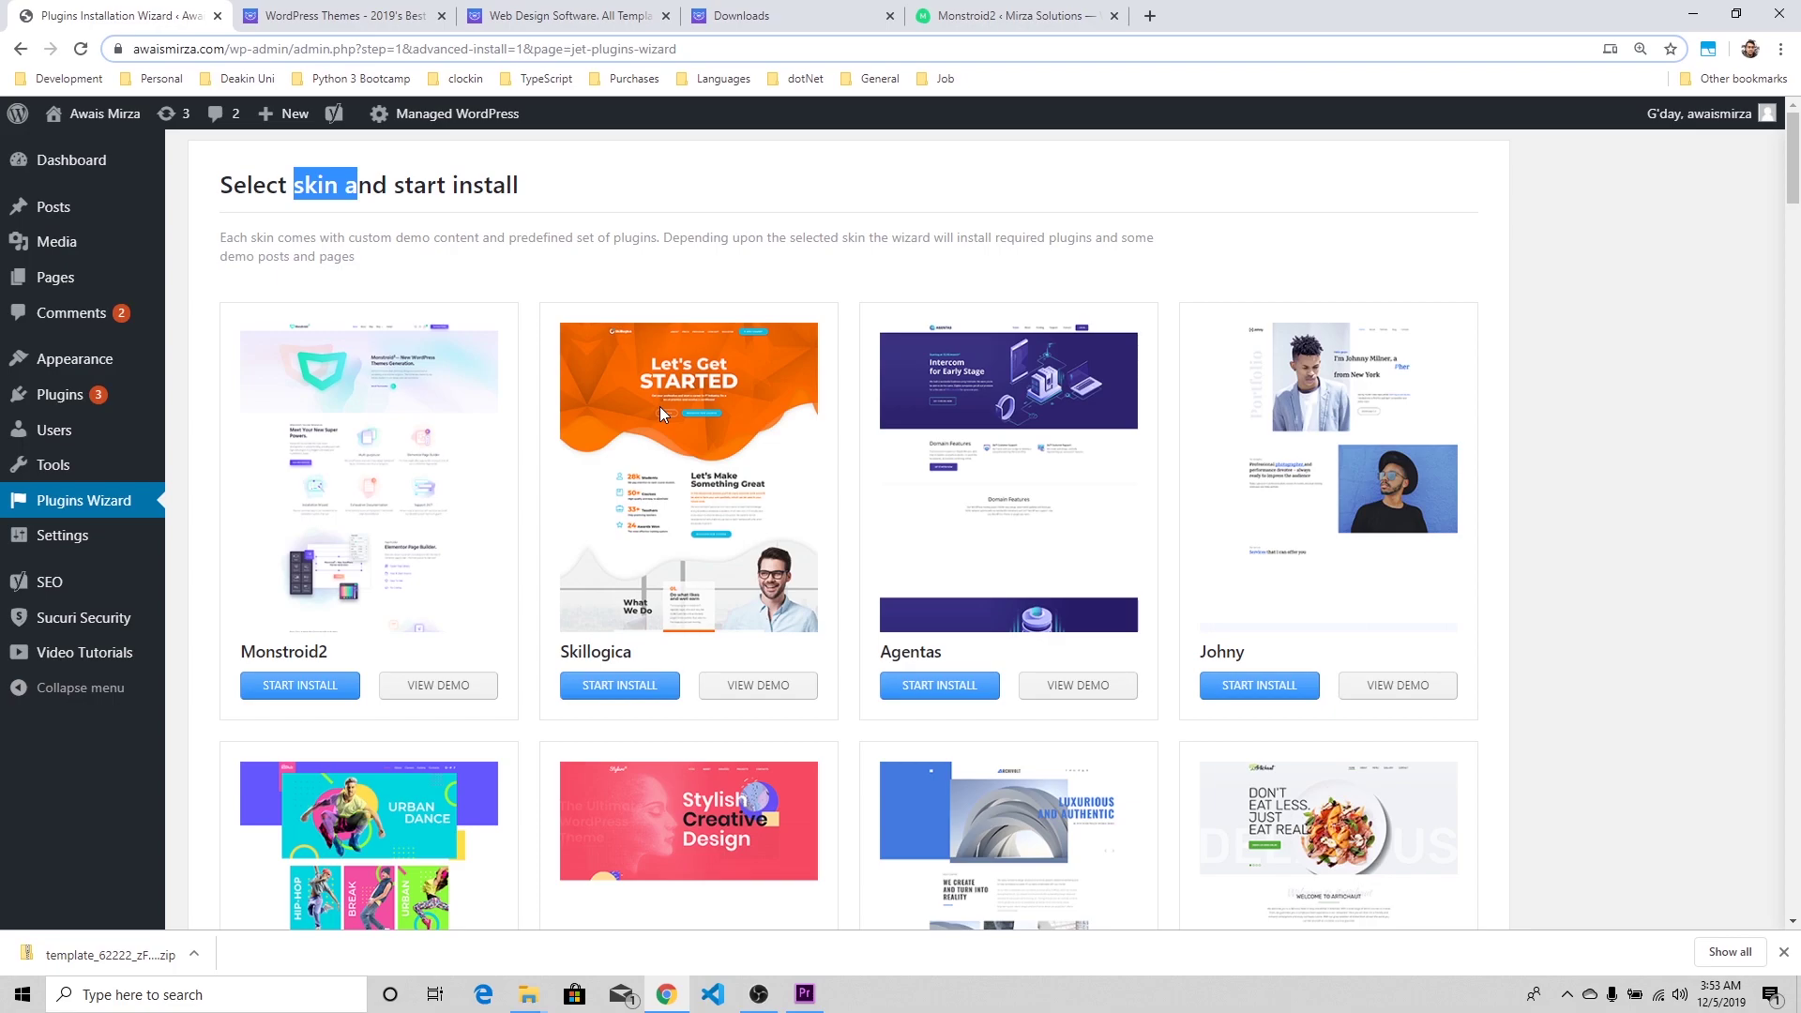
{"action": "scroll", "coordinate": [780, 576], "scroll_direction": "down", "scroll_amount": 12}
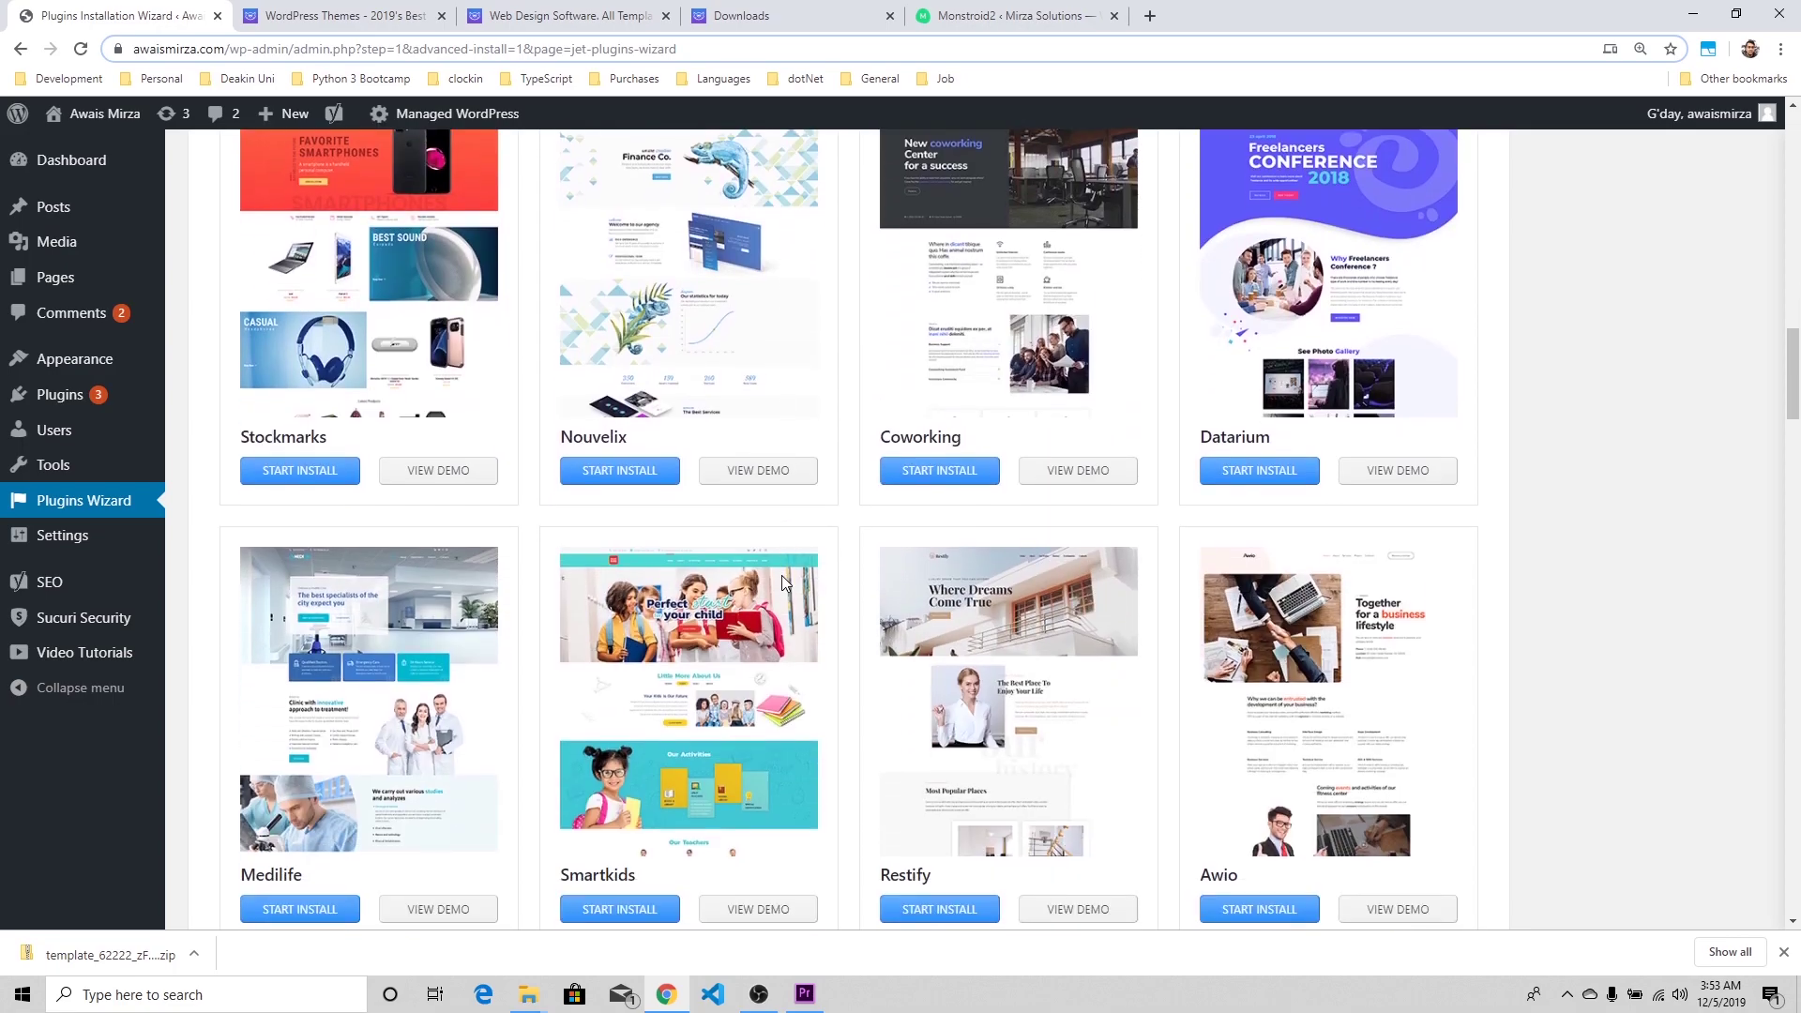
{"action": "scroll", "coordinate": [779, 550], "scroll_direction": "down", "scroll_amount": 4}
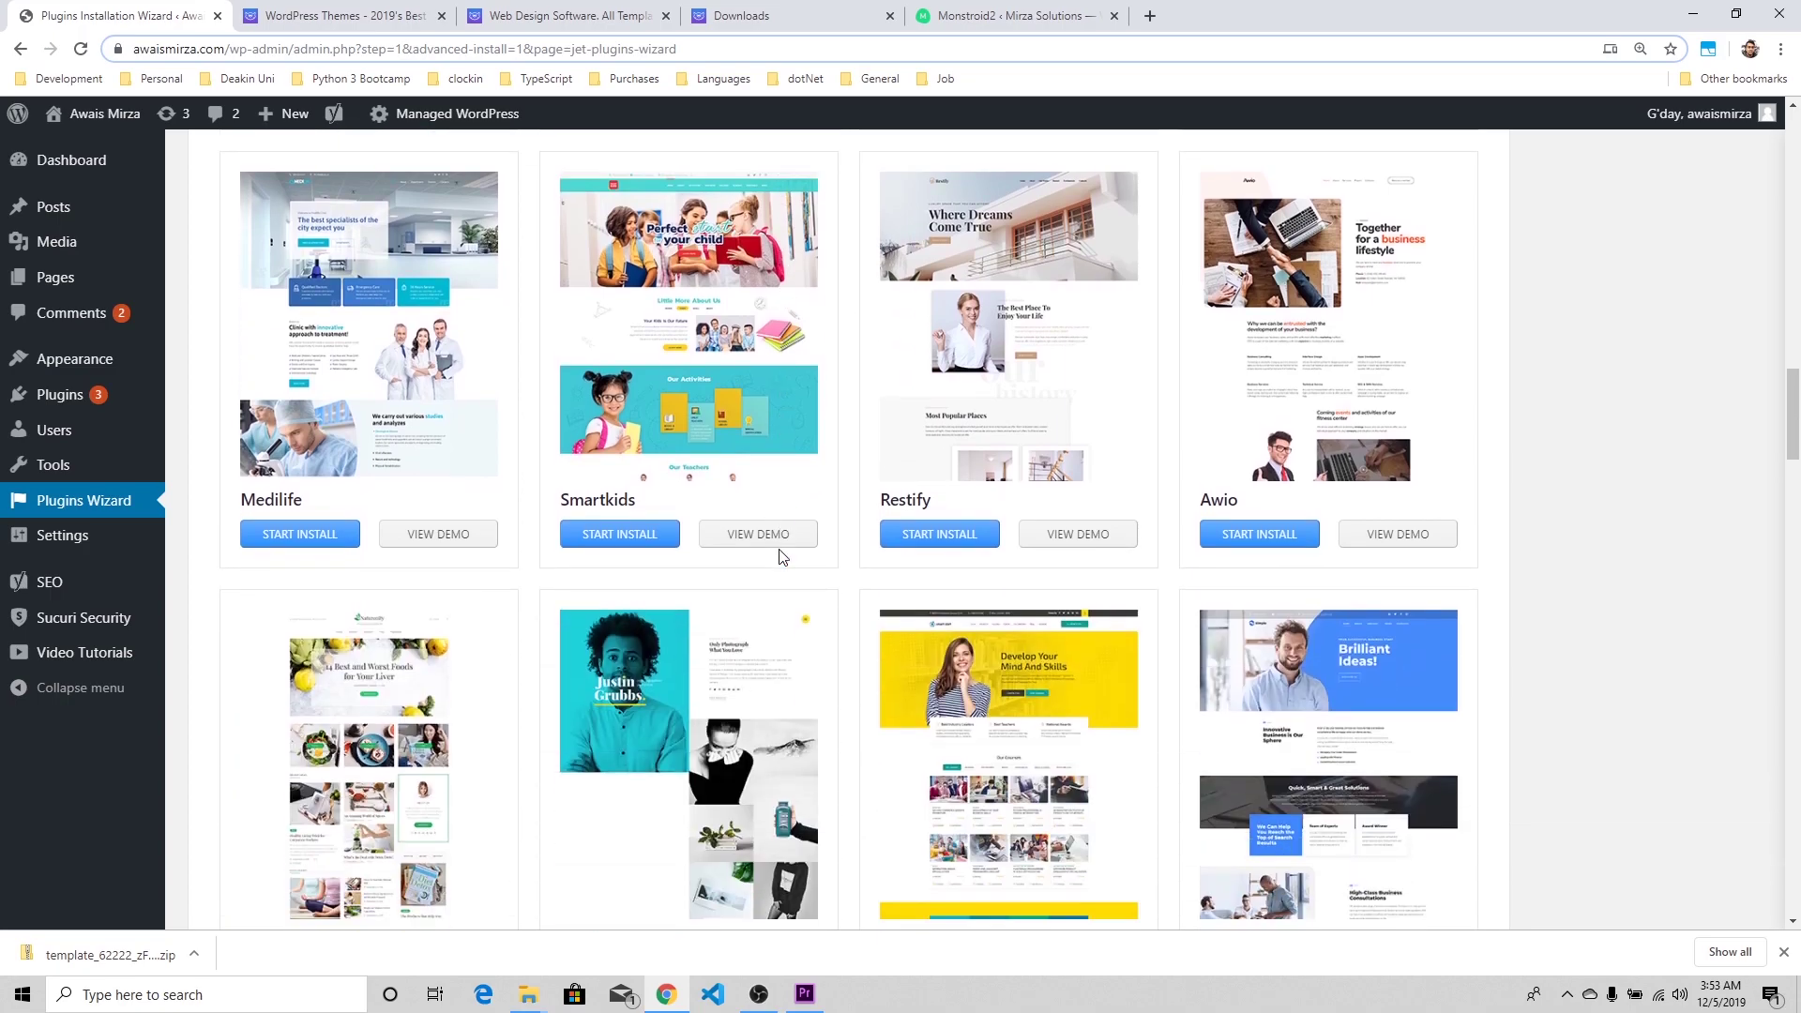
{"action": "scroll", "coordinate": [778, 556], "scroll_direction": "down", "scroll_amount": 9}
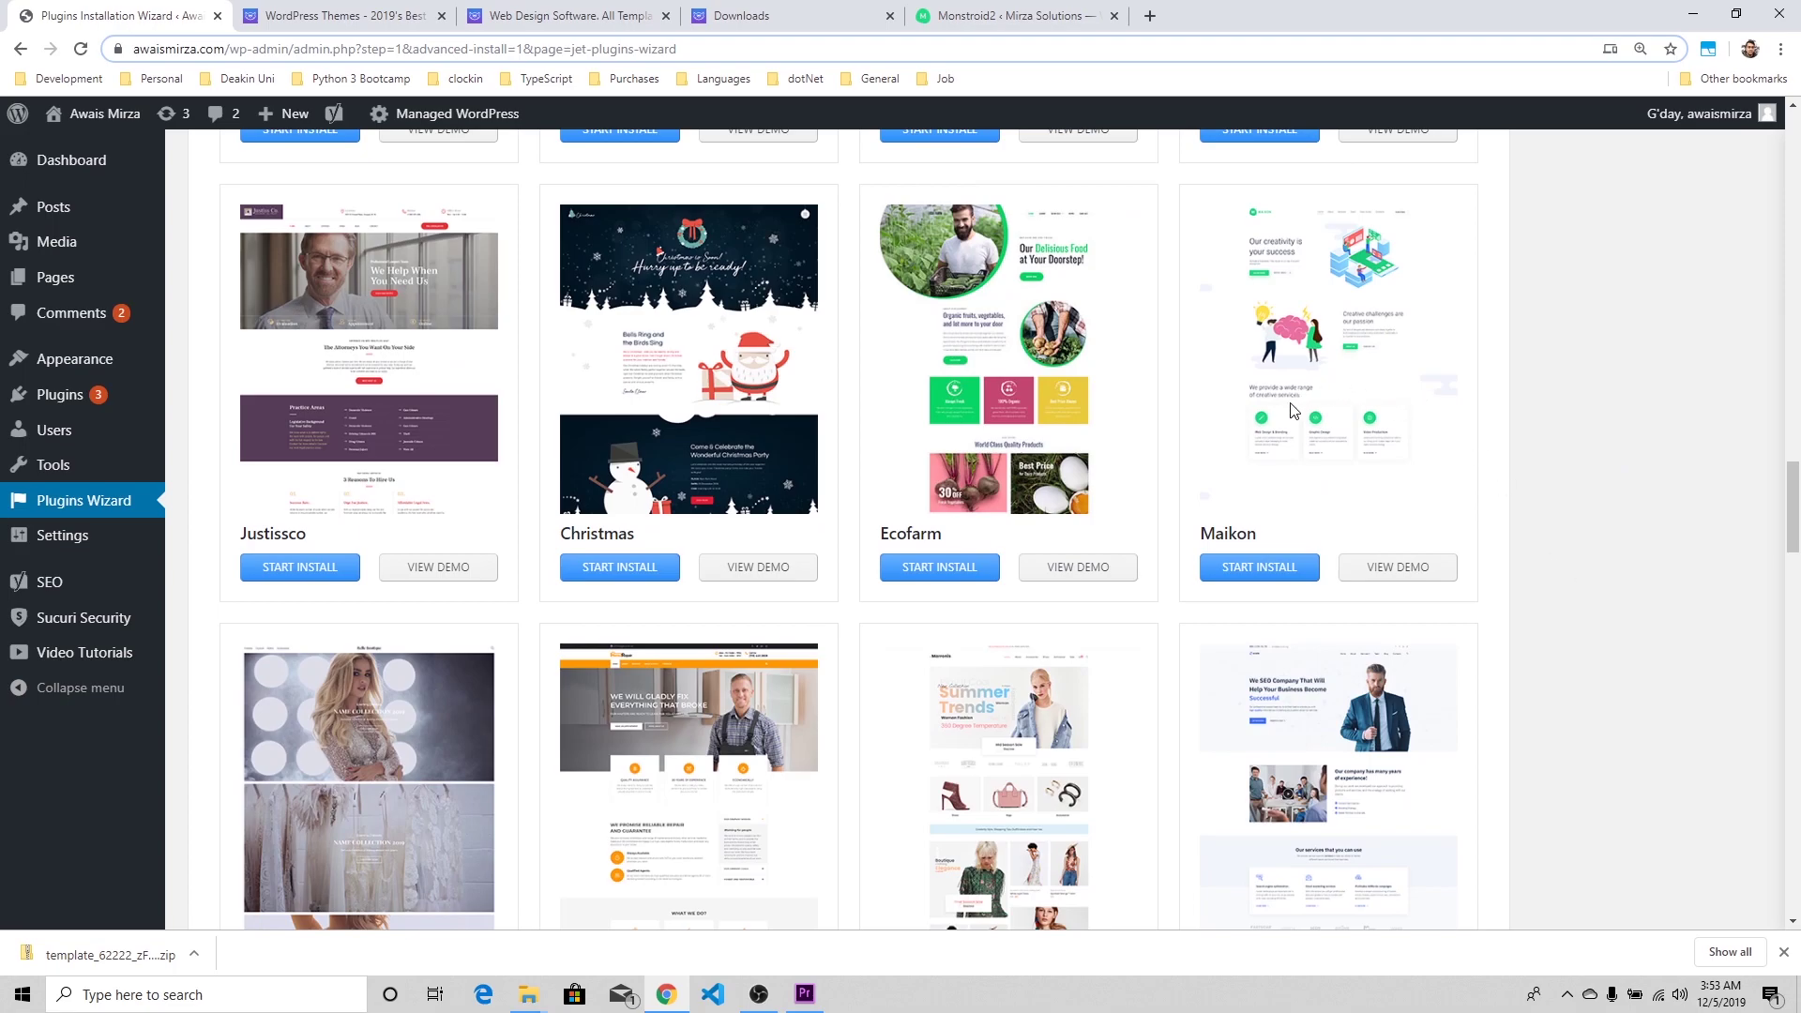
{"action": "scroll", "coordinate": [1314, 399], "scroll_direction": "up", "scroll_amount": 2}
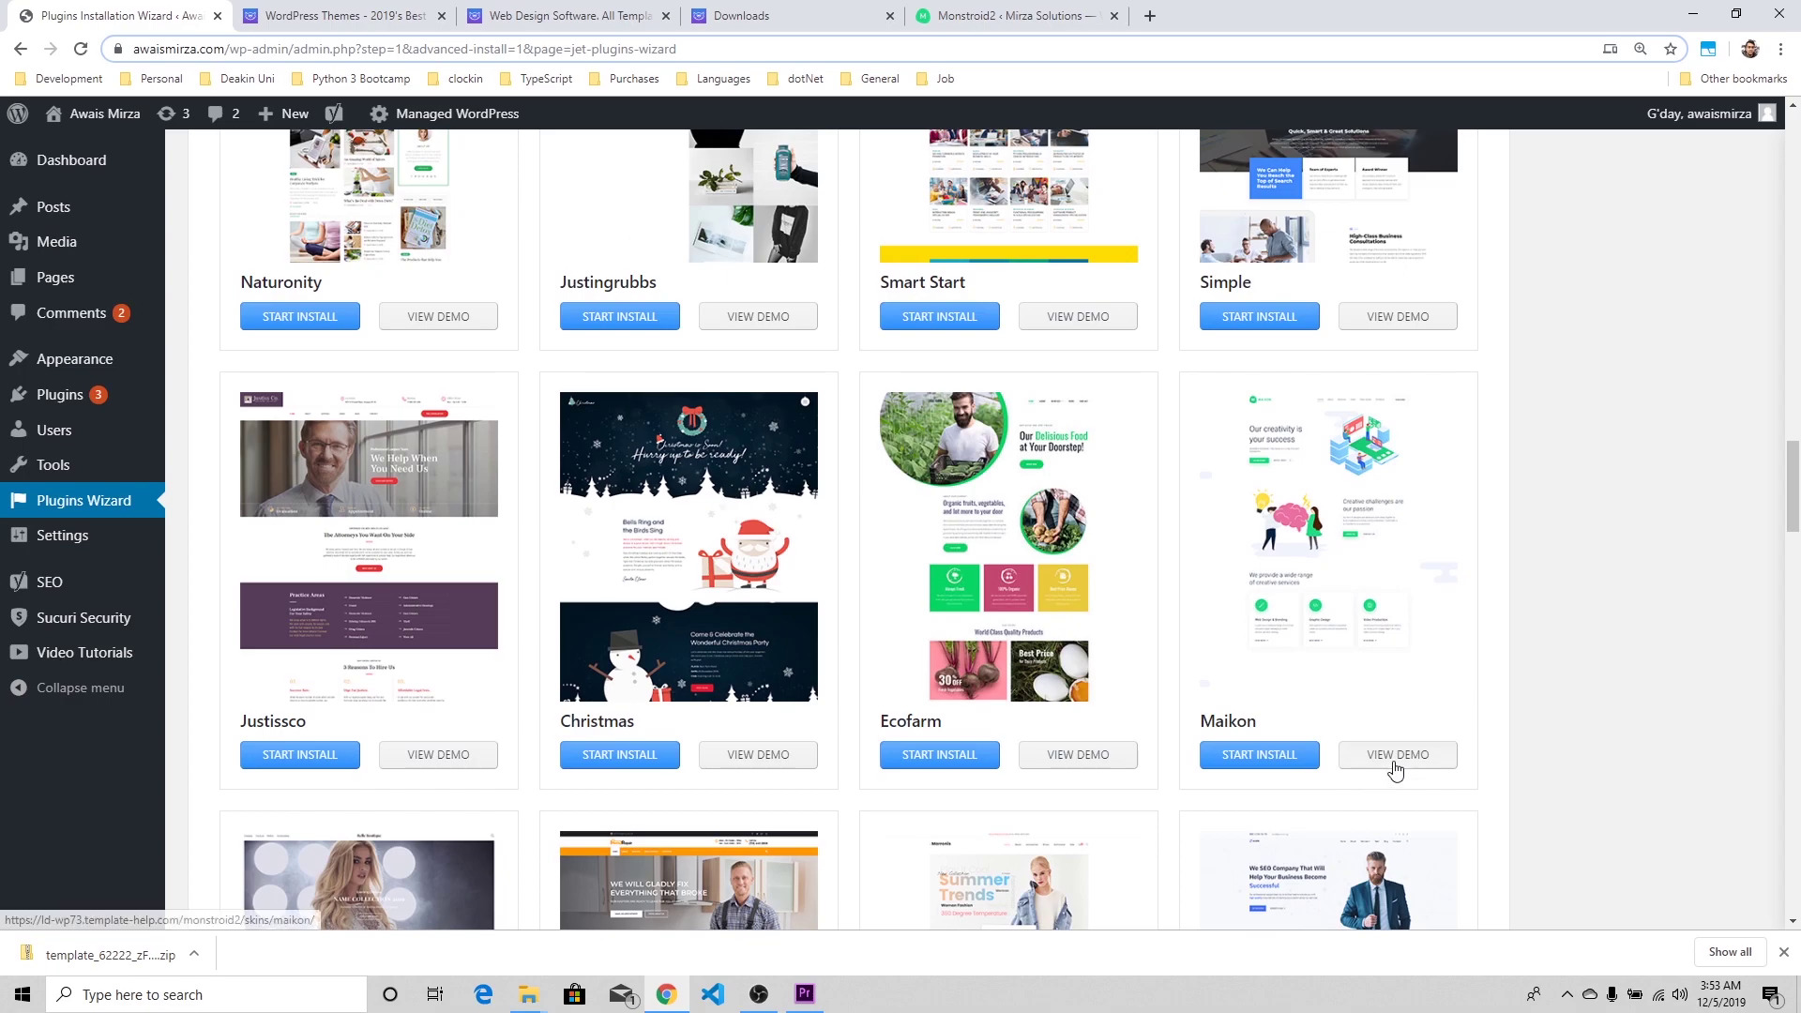
{"action": "key", "text": "F11"}
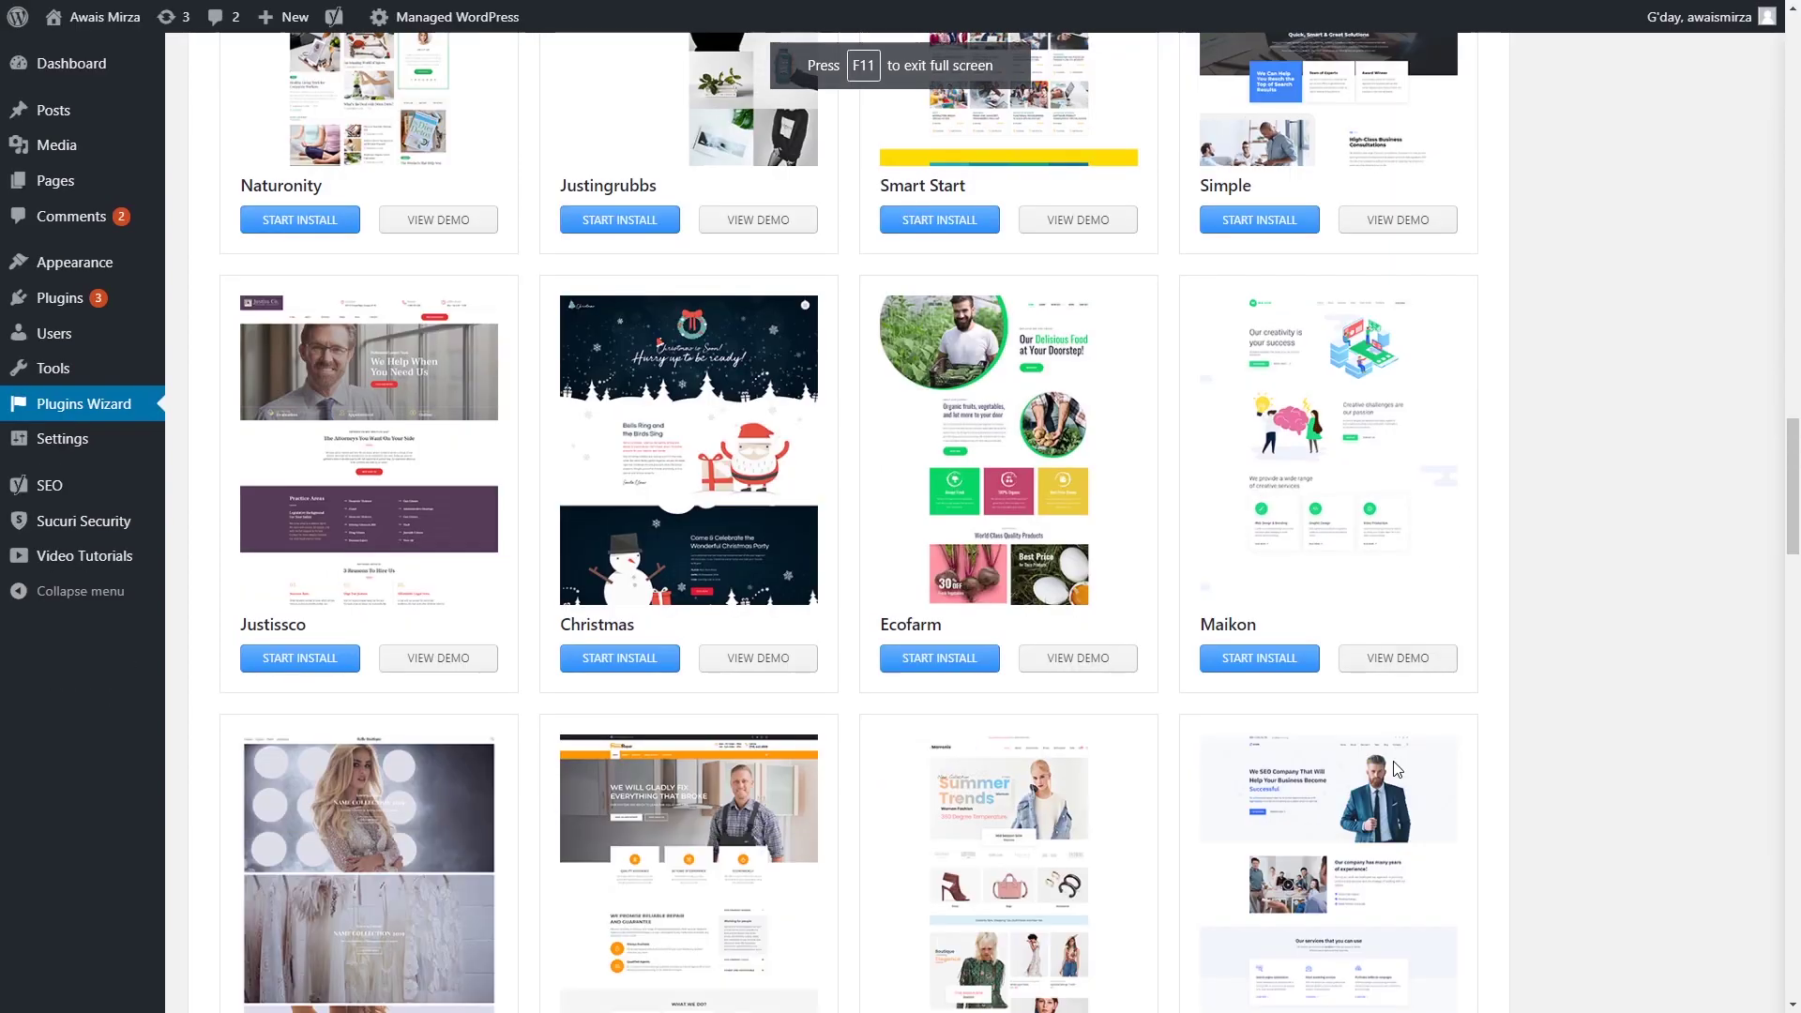
{"action": "left_click", "coordinate": [1424, 763]}
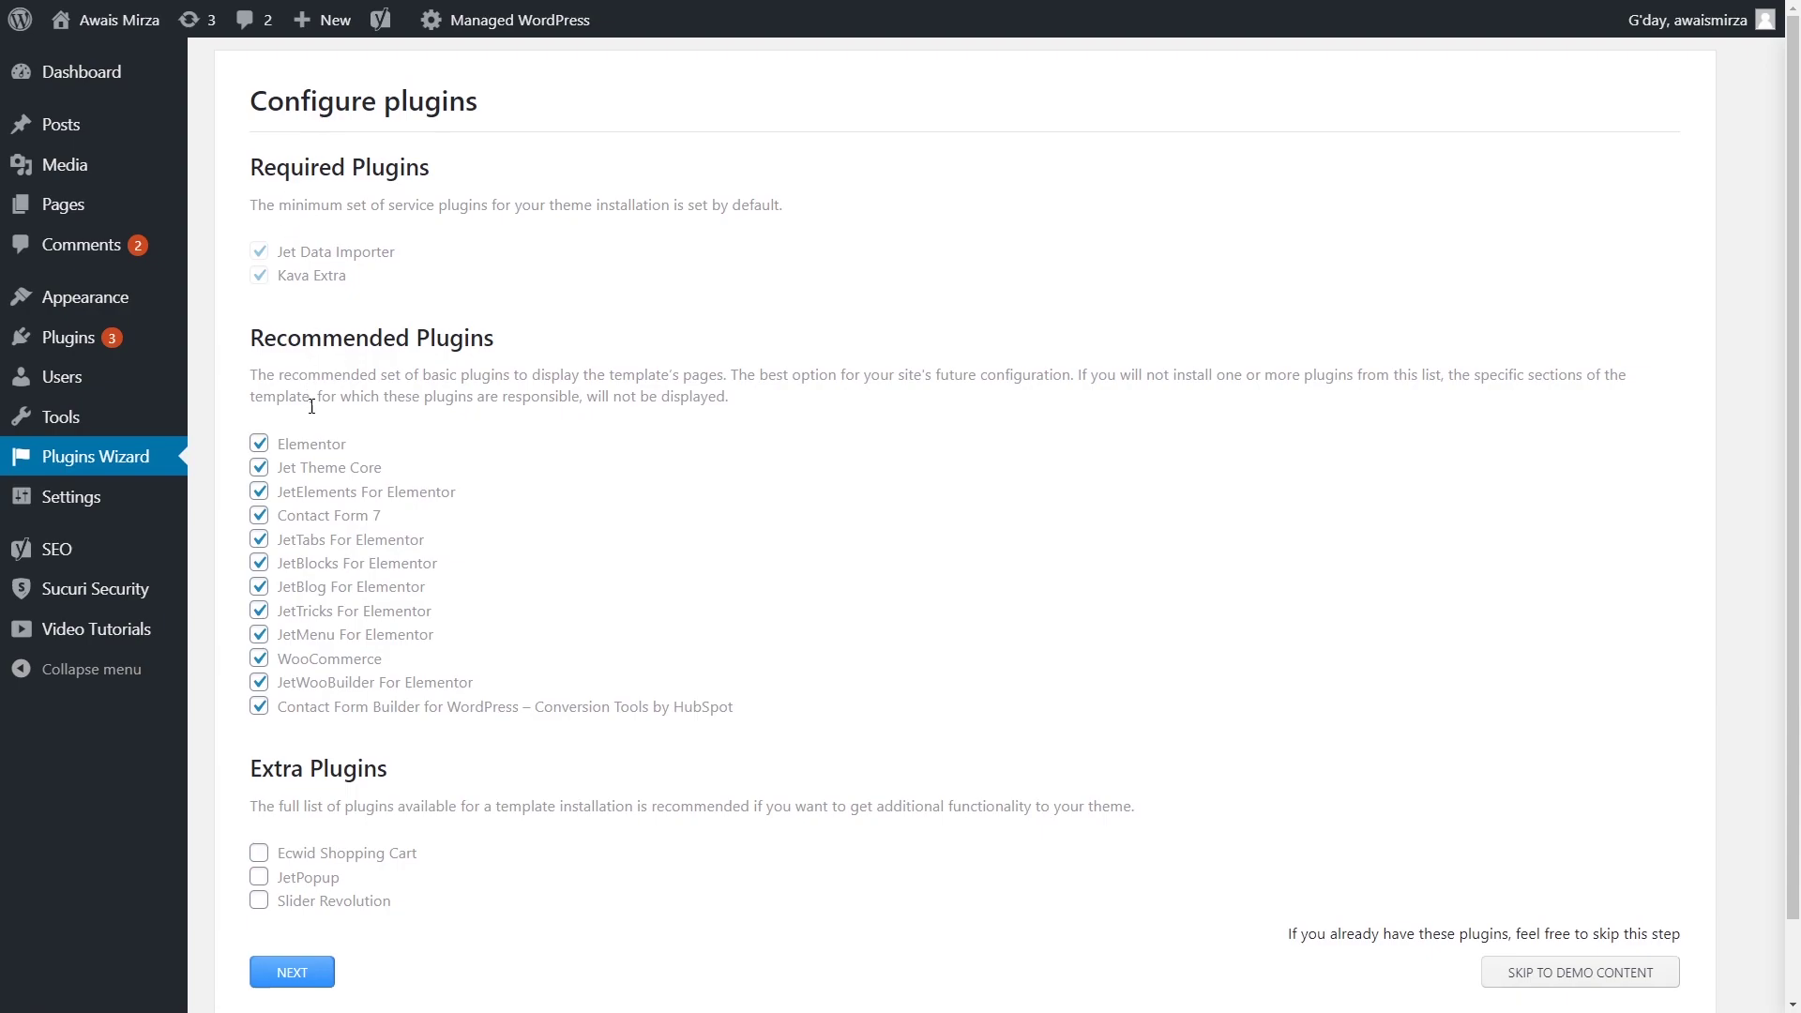
- Untick WooCommerce and JetWooBuilder For Elementor under Recommended Plugins and continue installing the rest
{"action": "left_click_drag", "start_coordinate": [294, 340], "coordinate": [472, 344]}
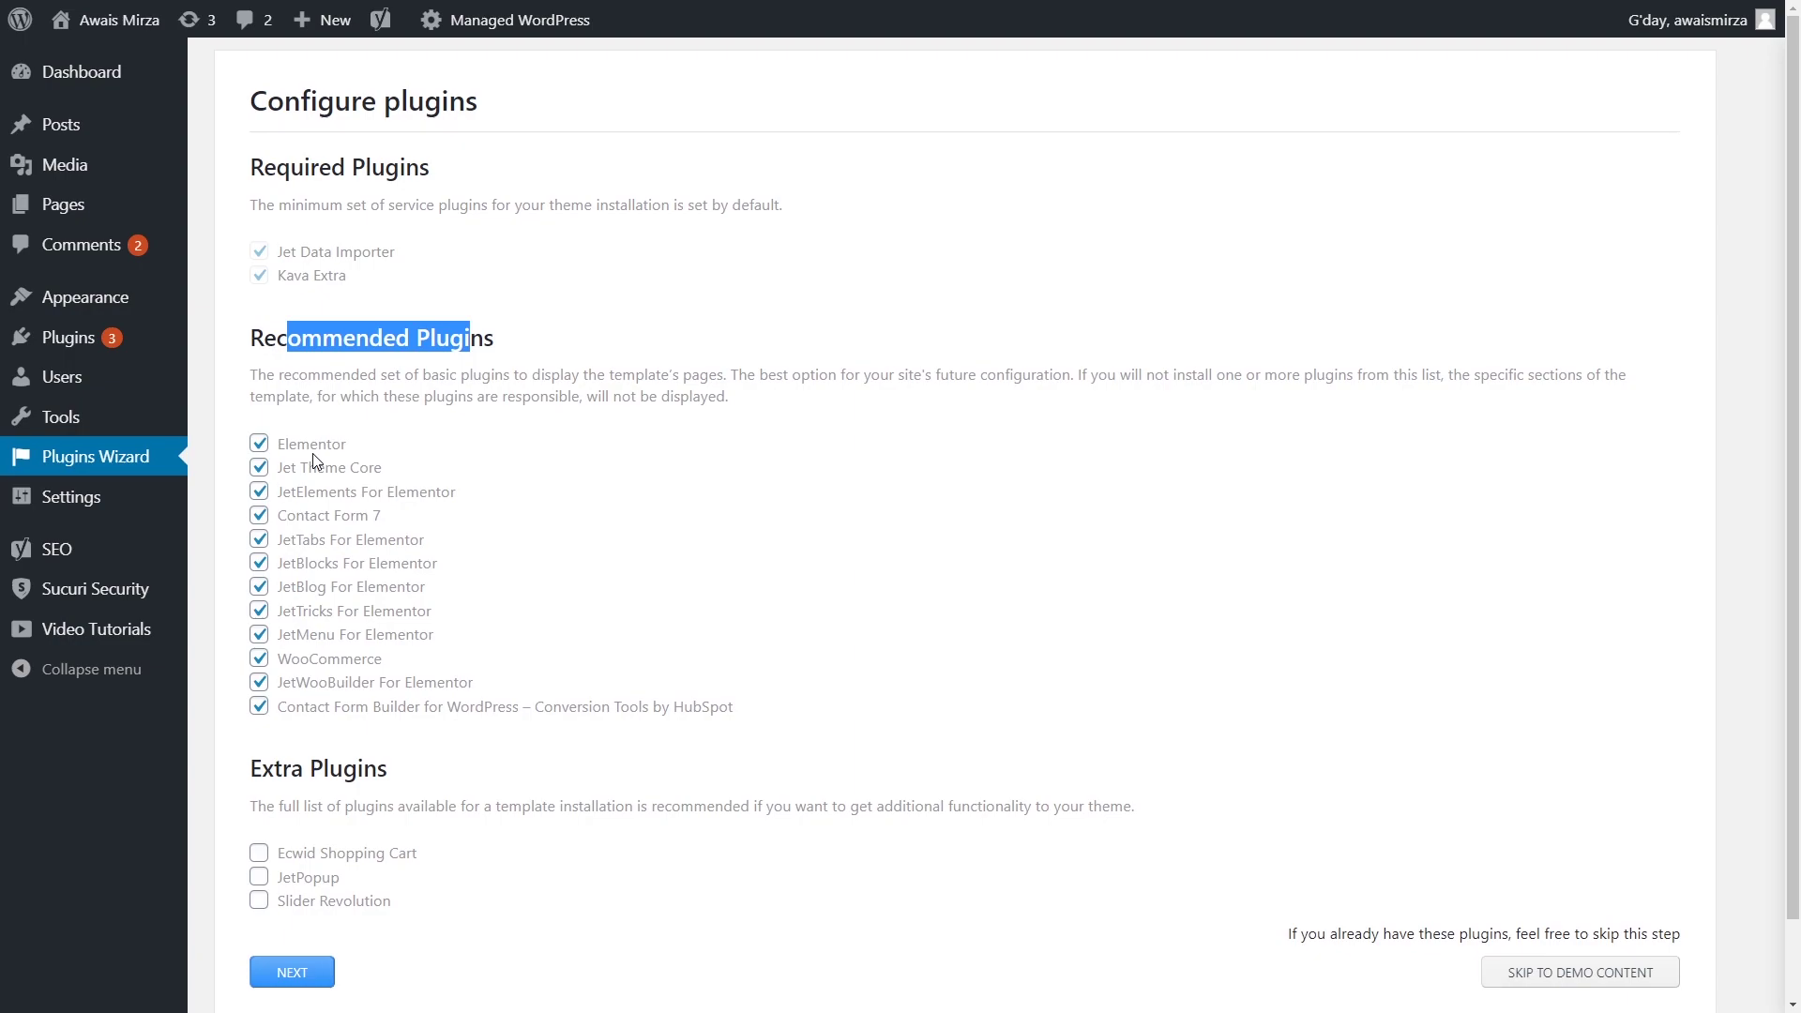
{"action": "left_click", "coordinate": [333, 668]}
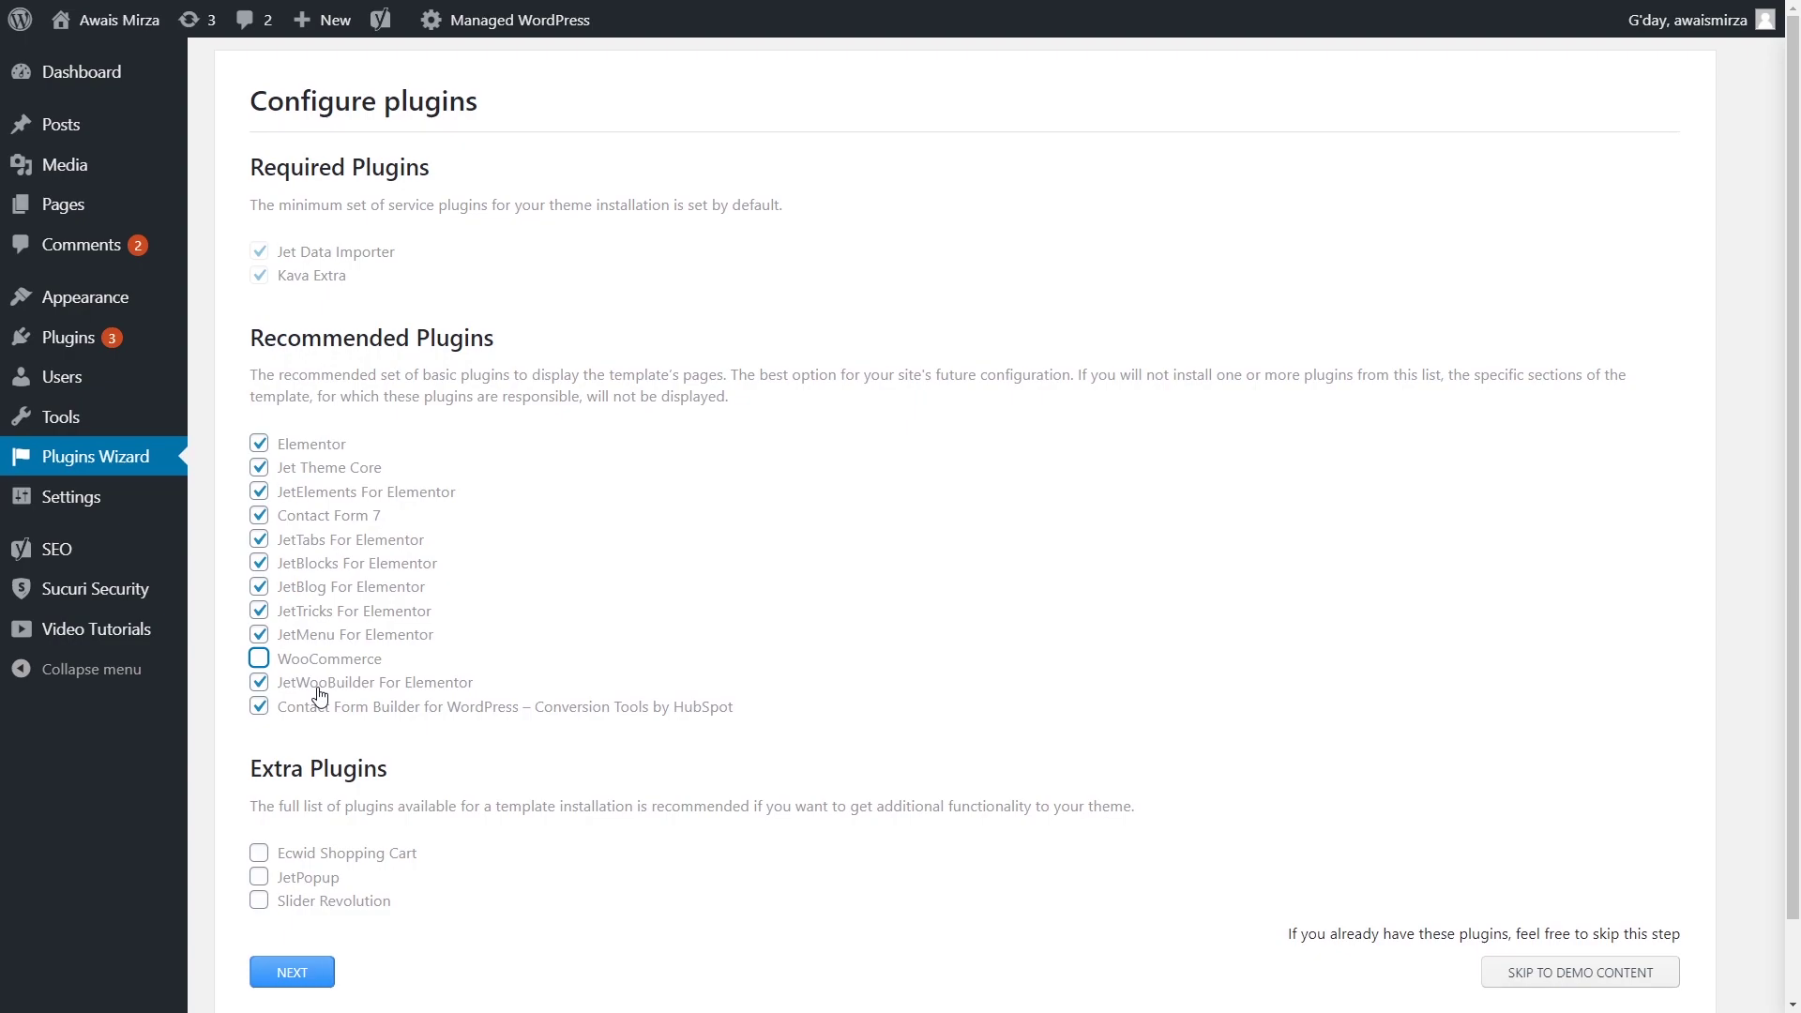
{"action": "left_click", "coordinate": [317, 689]}
{"action": "scroll", "coordinate": [324, 844], "scroll_direction": "down", "scroll_amount": 1}
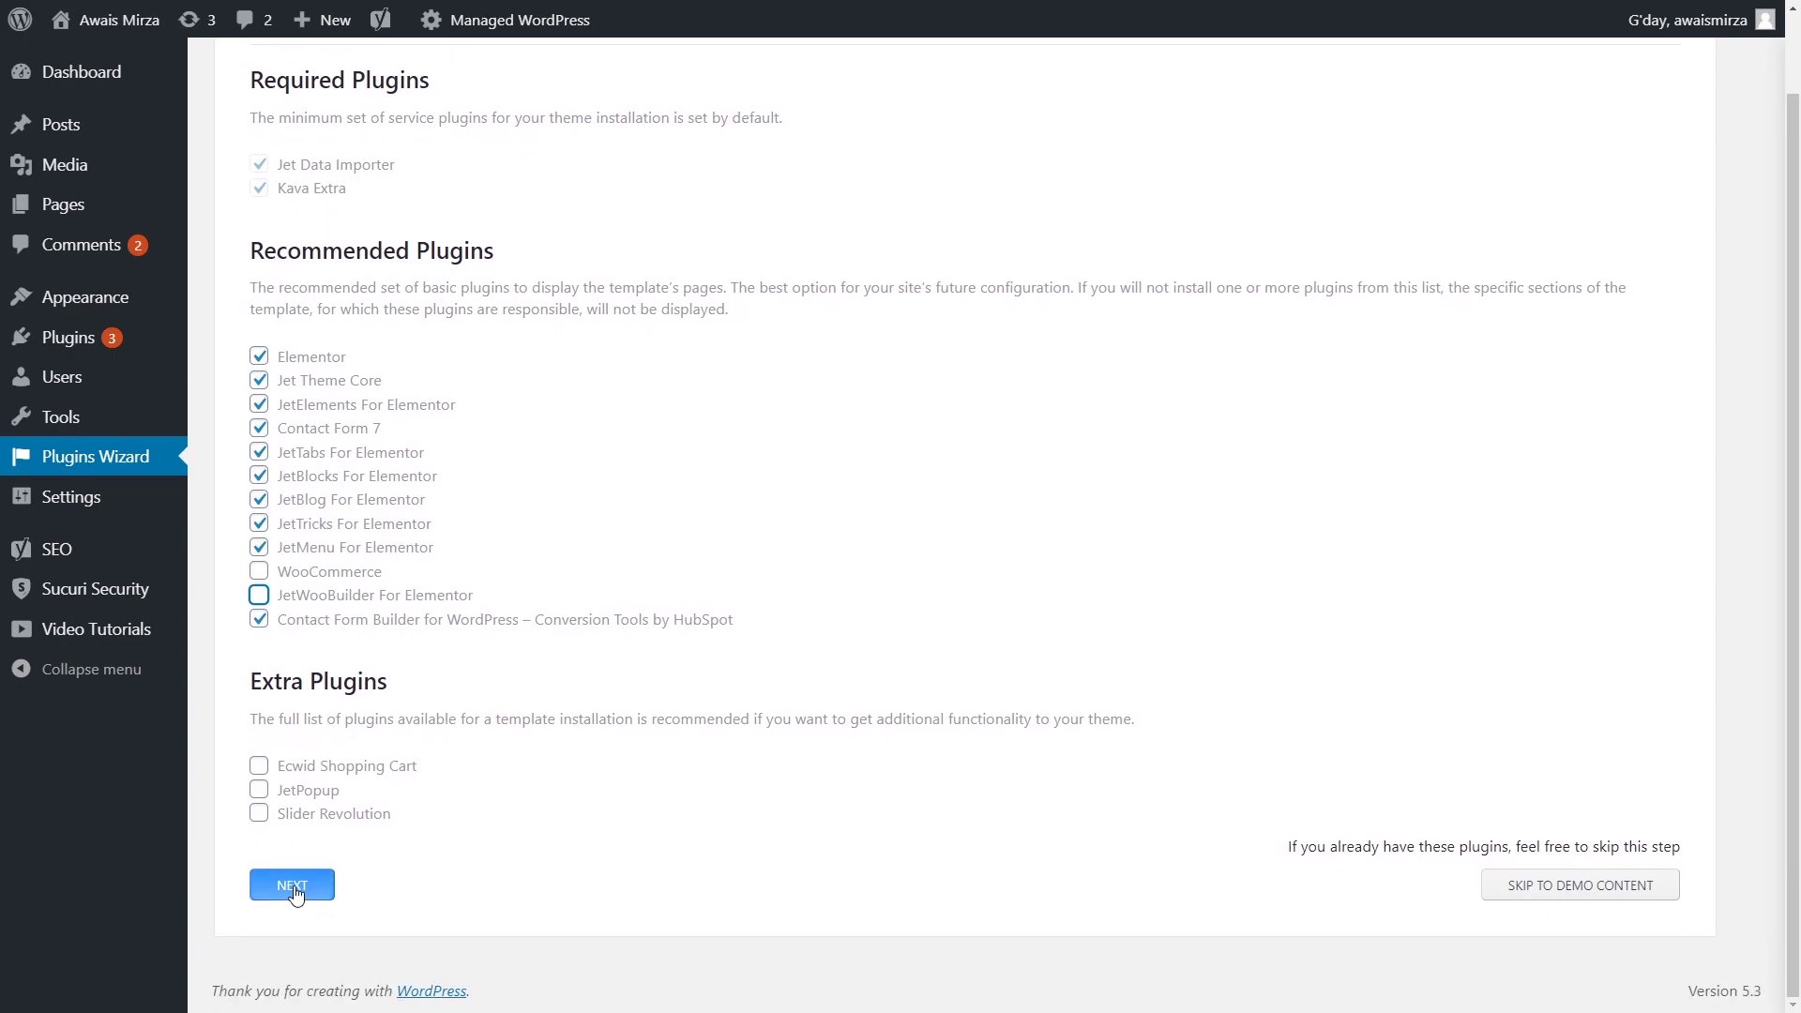
{"action": "left_click", "coordinate": [294, 888]}
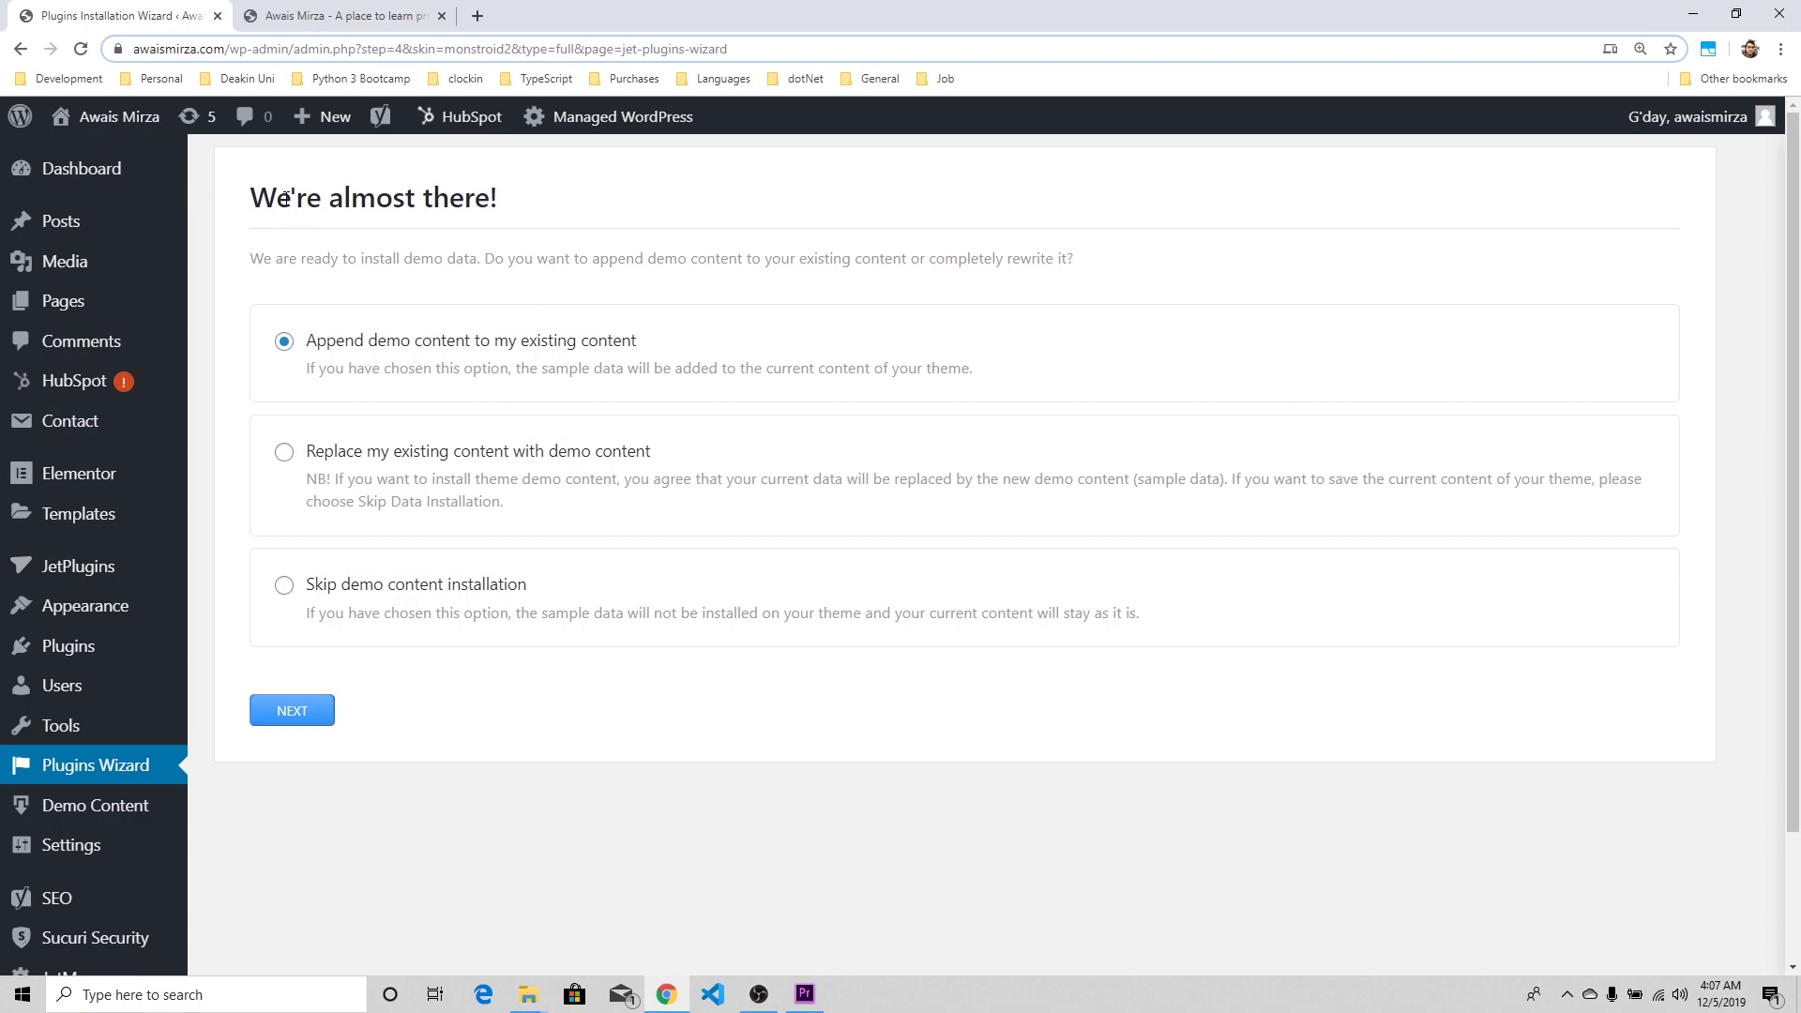
- Keep 'Append demo content to my existing content' selected and start the demo data import
{"action": "left_click_drag", "start_coordinate": [282, 197], "coordinate": [453, 197]}
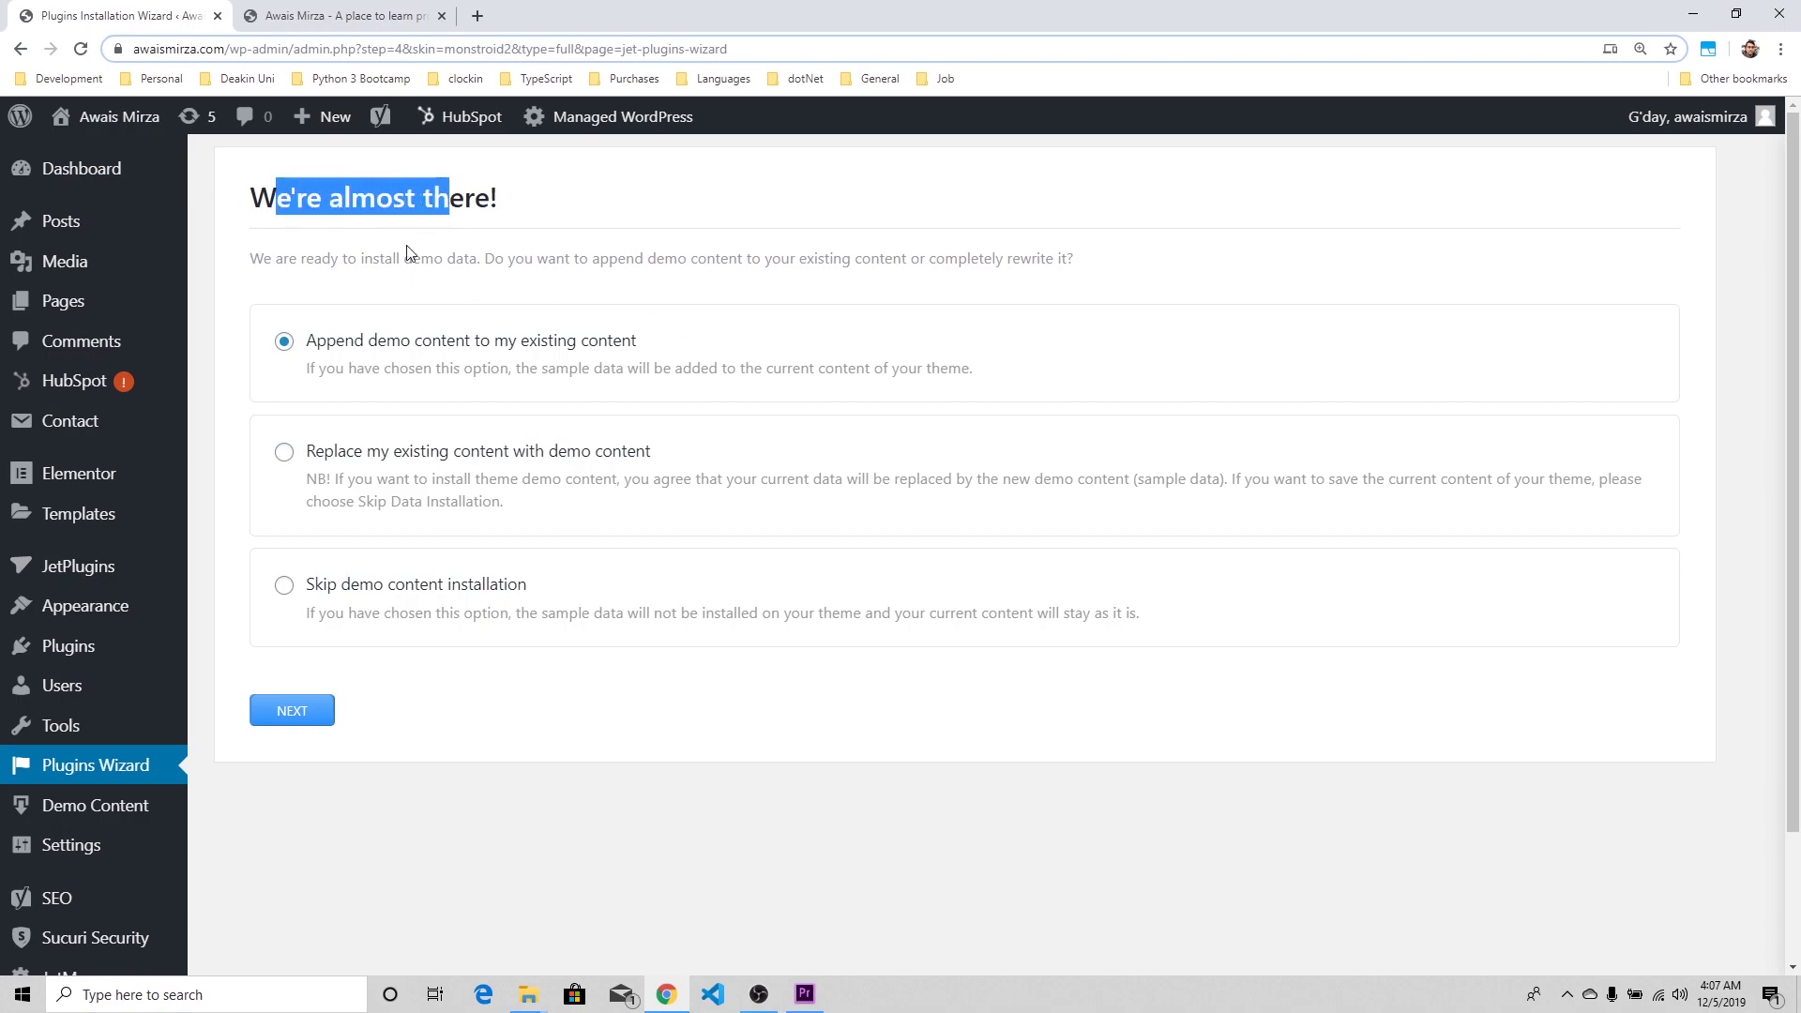
{"action": "left_click", "coordinate": [335, 274]}
{"action": "left_click_drag", "start_coordinate": [417, 263], "coordinate": [458, 262]}
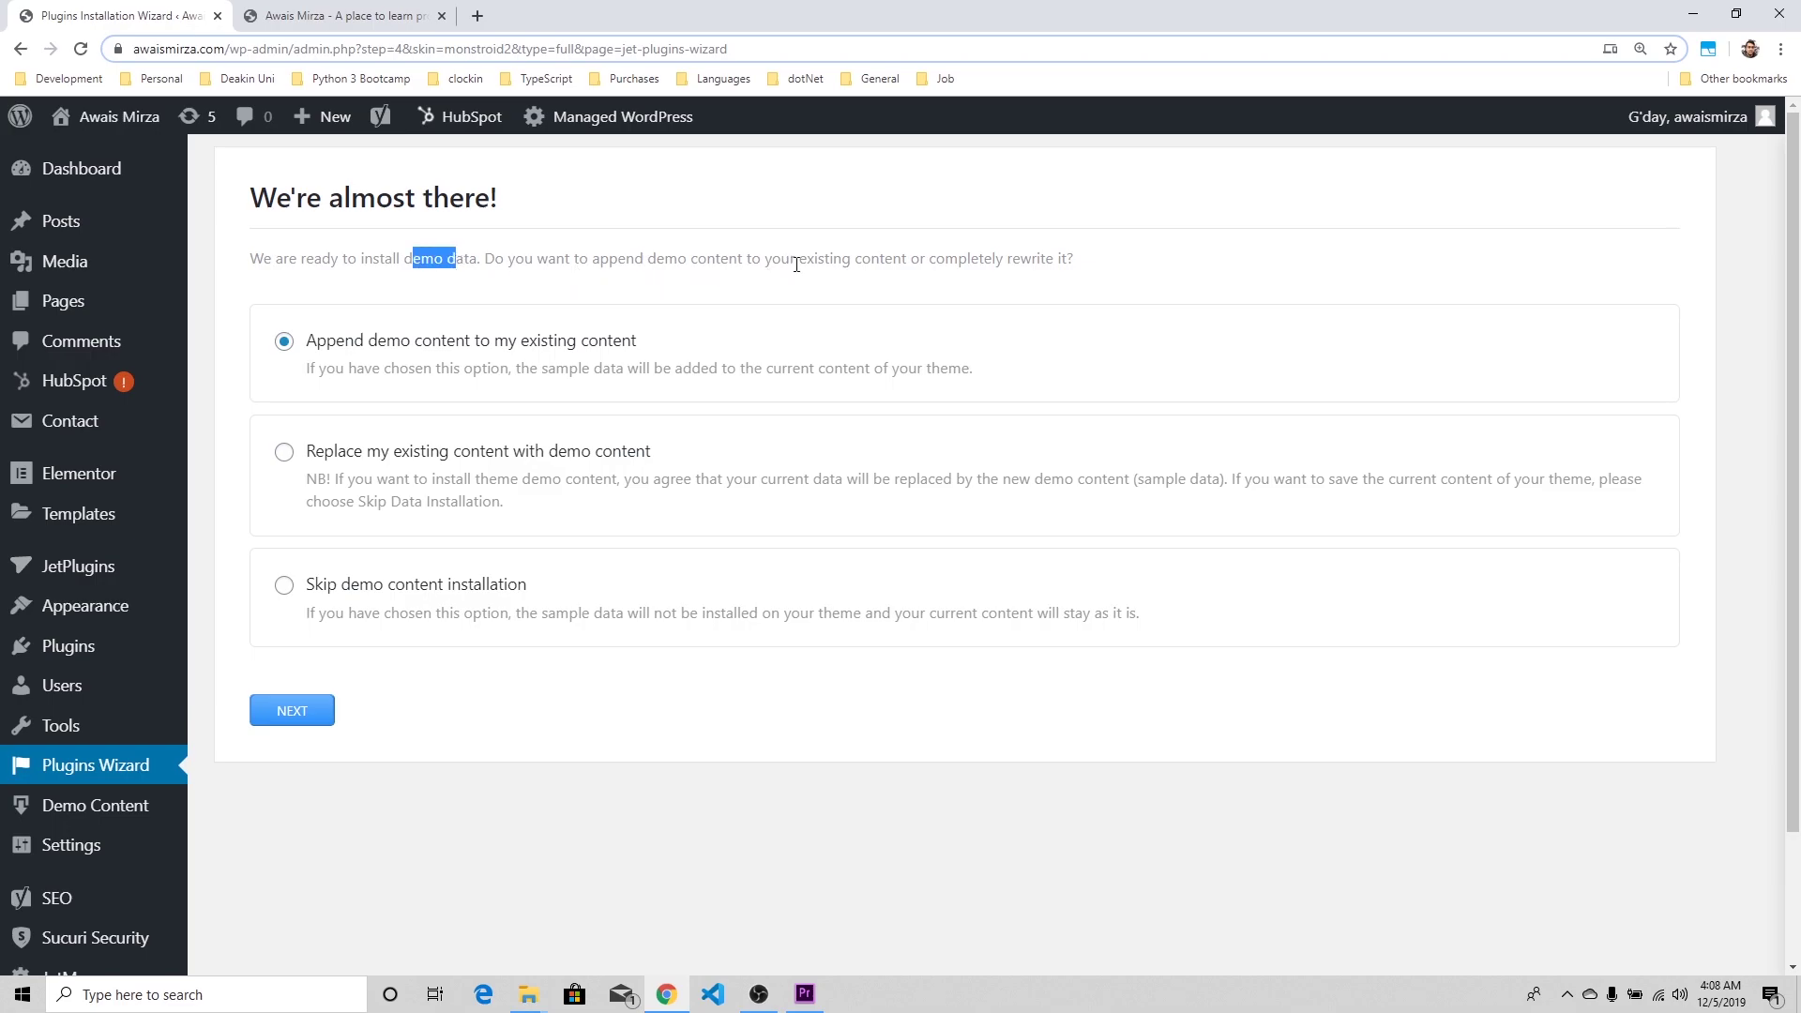
{"action": "left_click_drag", "start_coordinate": [828, 265], "coordinate": [858, 265]}
{"action": "left_click", "coordinate": [908, 272]}
{"action": "left_click", "coordinate": [380, 361]}
{"action": "left_click", "coordinate": [302, 711]}
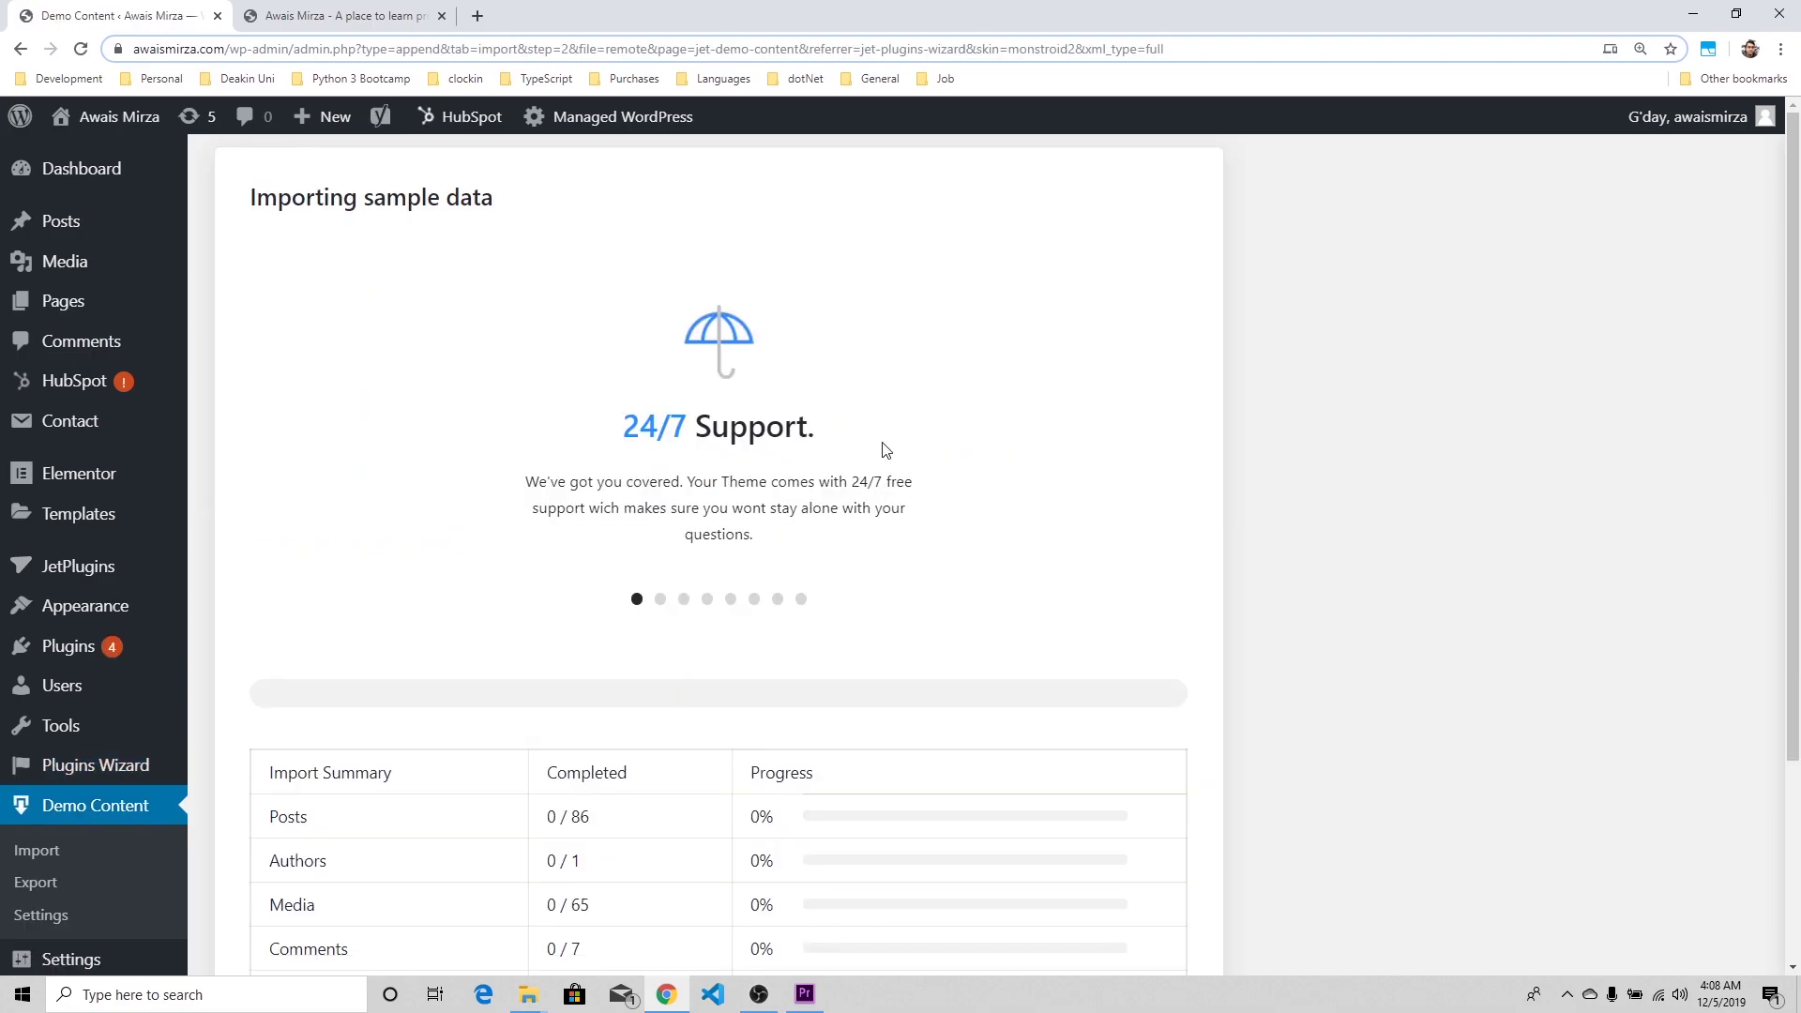
- Go full screen and watch the sample data import of posts, media, authors and terms finish until thumbnail regeneration starts
{"action": "key", "text": "F11"}
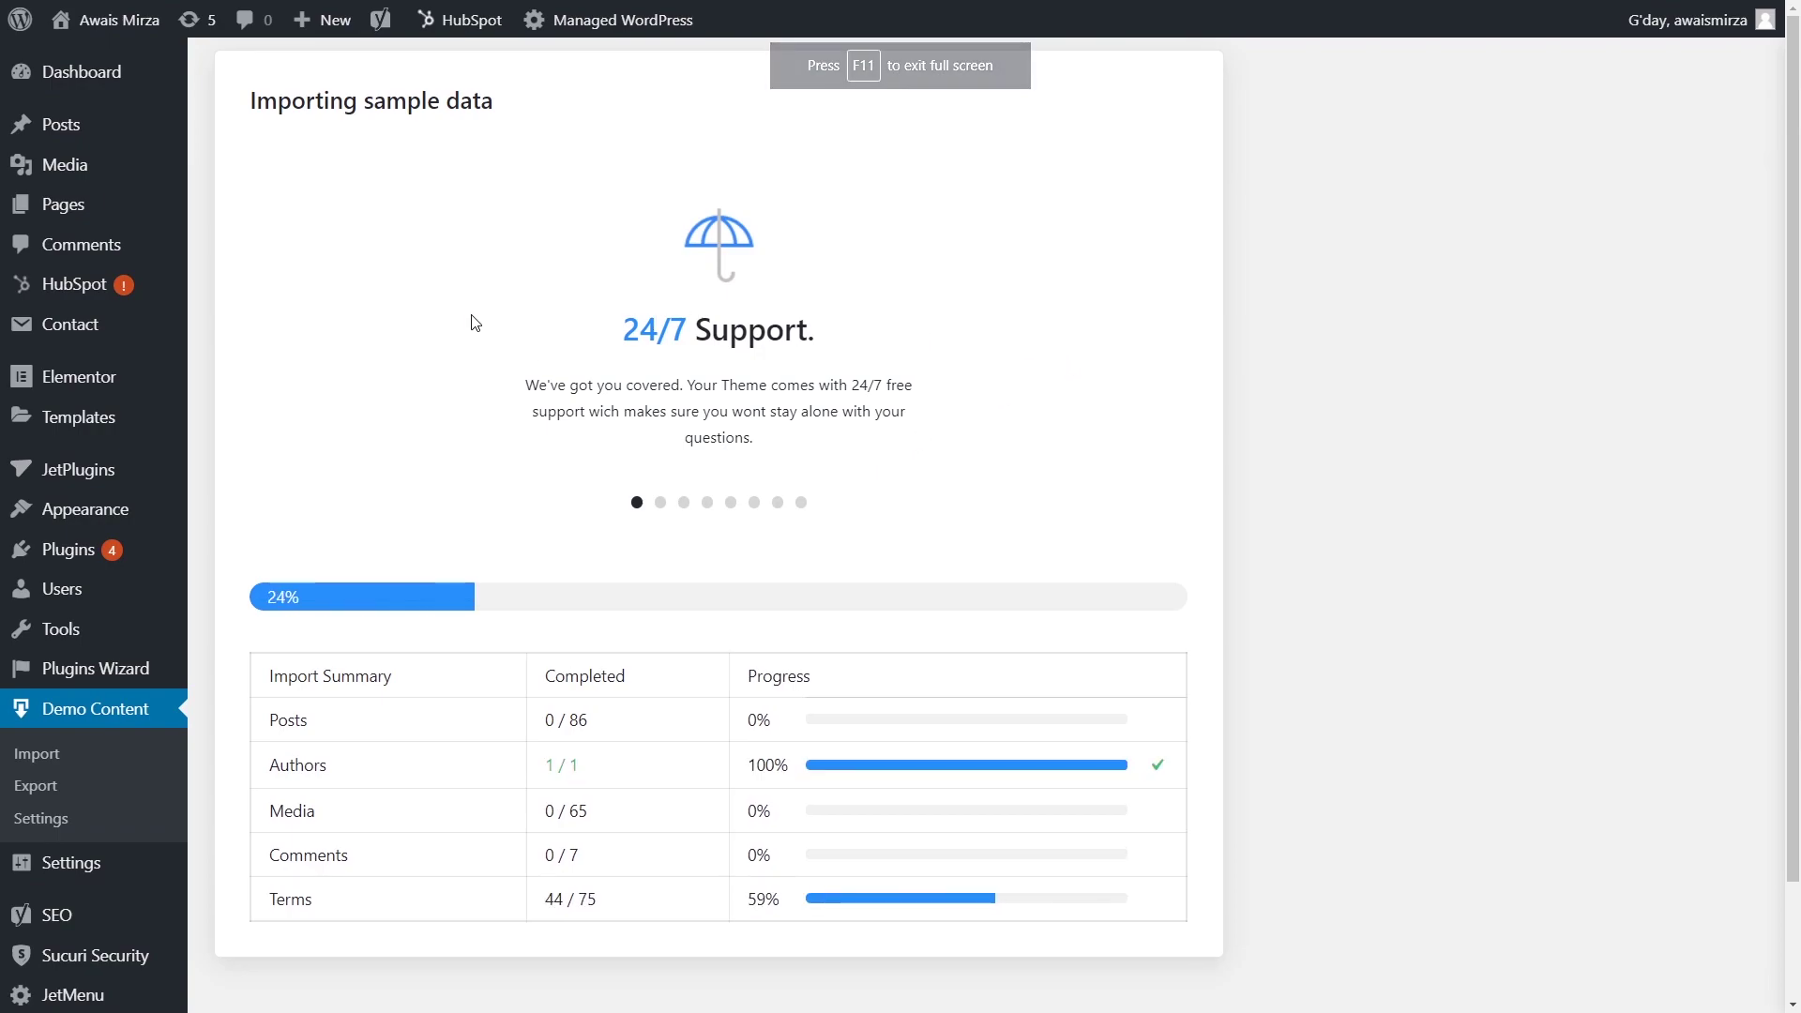
{"action": "mouse_move", "coordinate": [111, 561]}
{"action": "scroll", "coordinate": [112, 572], "scroll_direction": "down", "scroll_amount": 1}
{"action": "scroll", "coordinate": [112, 572], "scroll_direction": "down", "scroll_amount": 1}
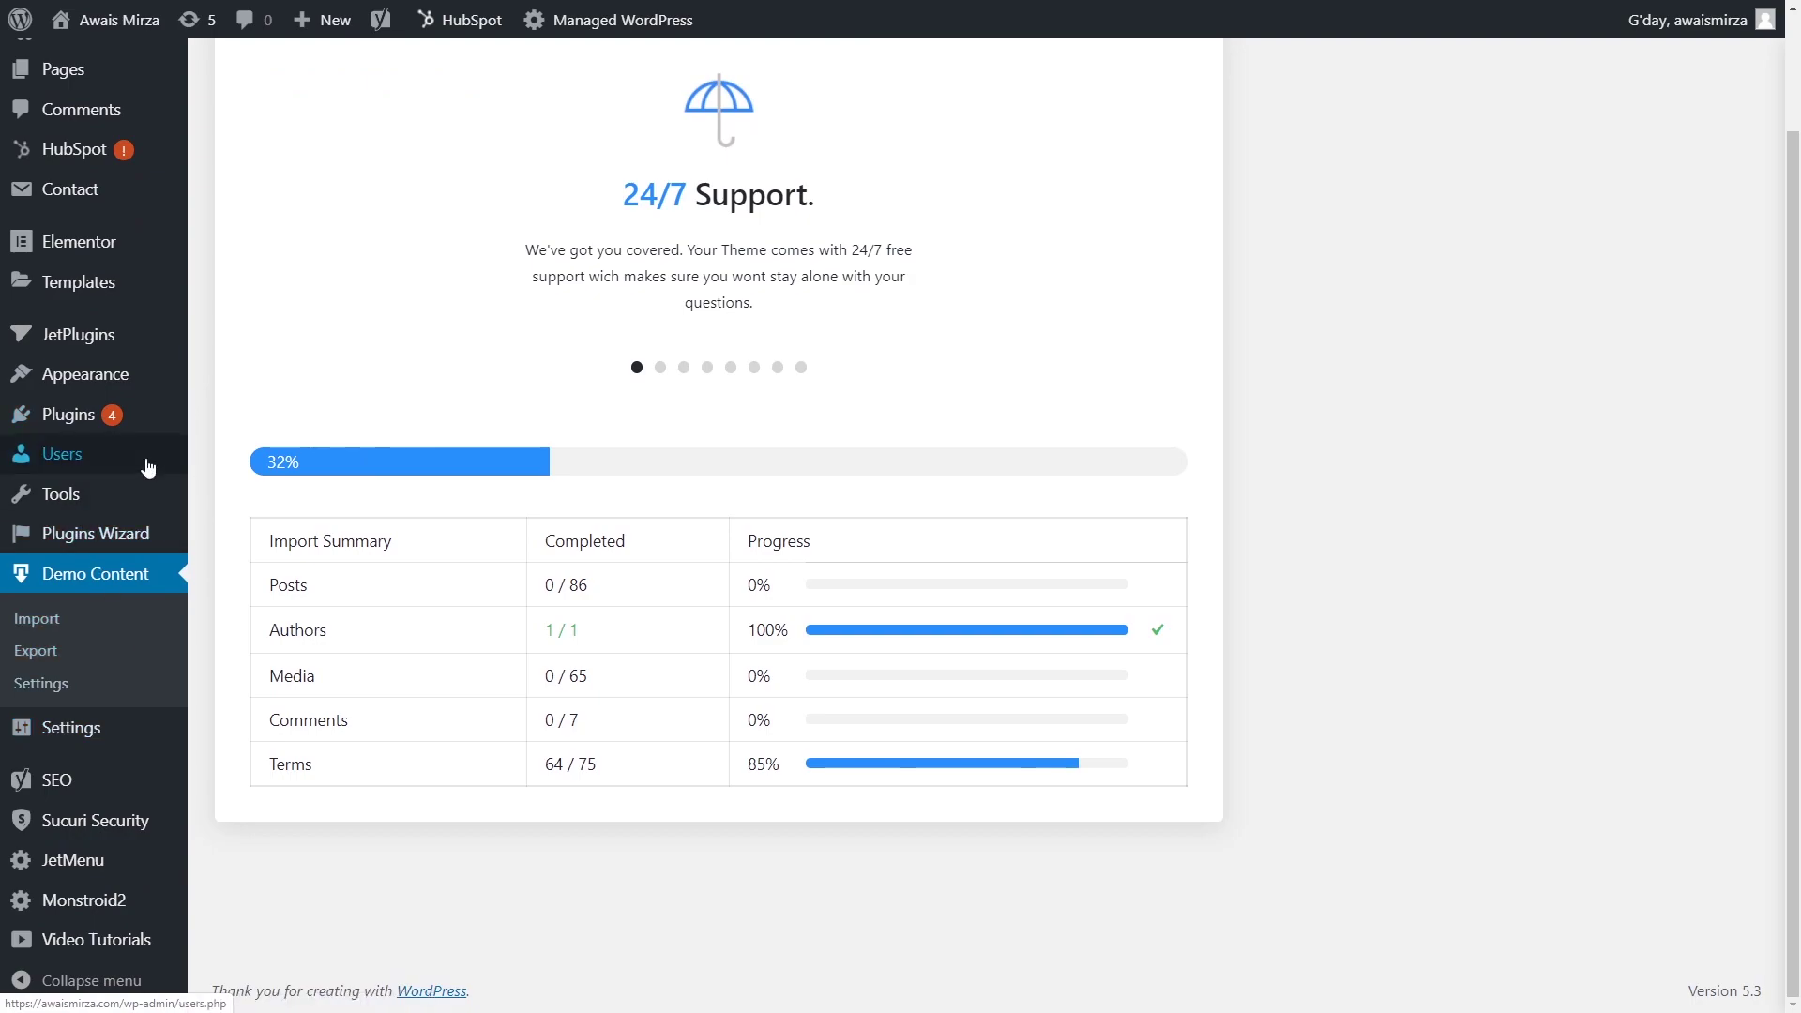
{"action": "mouse_move", "coordinate": [147, 467]}
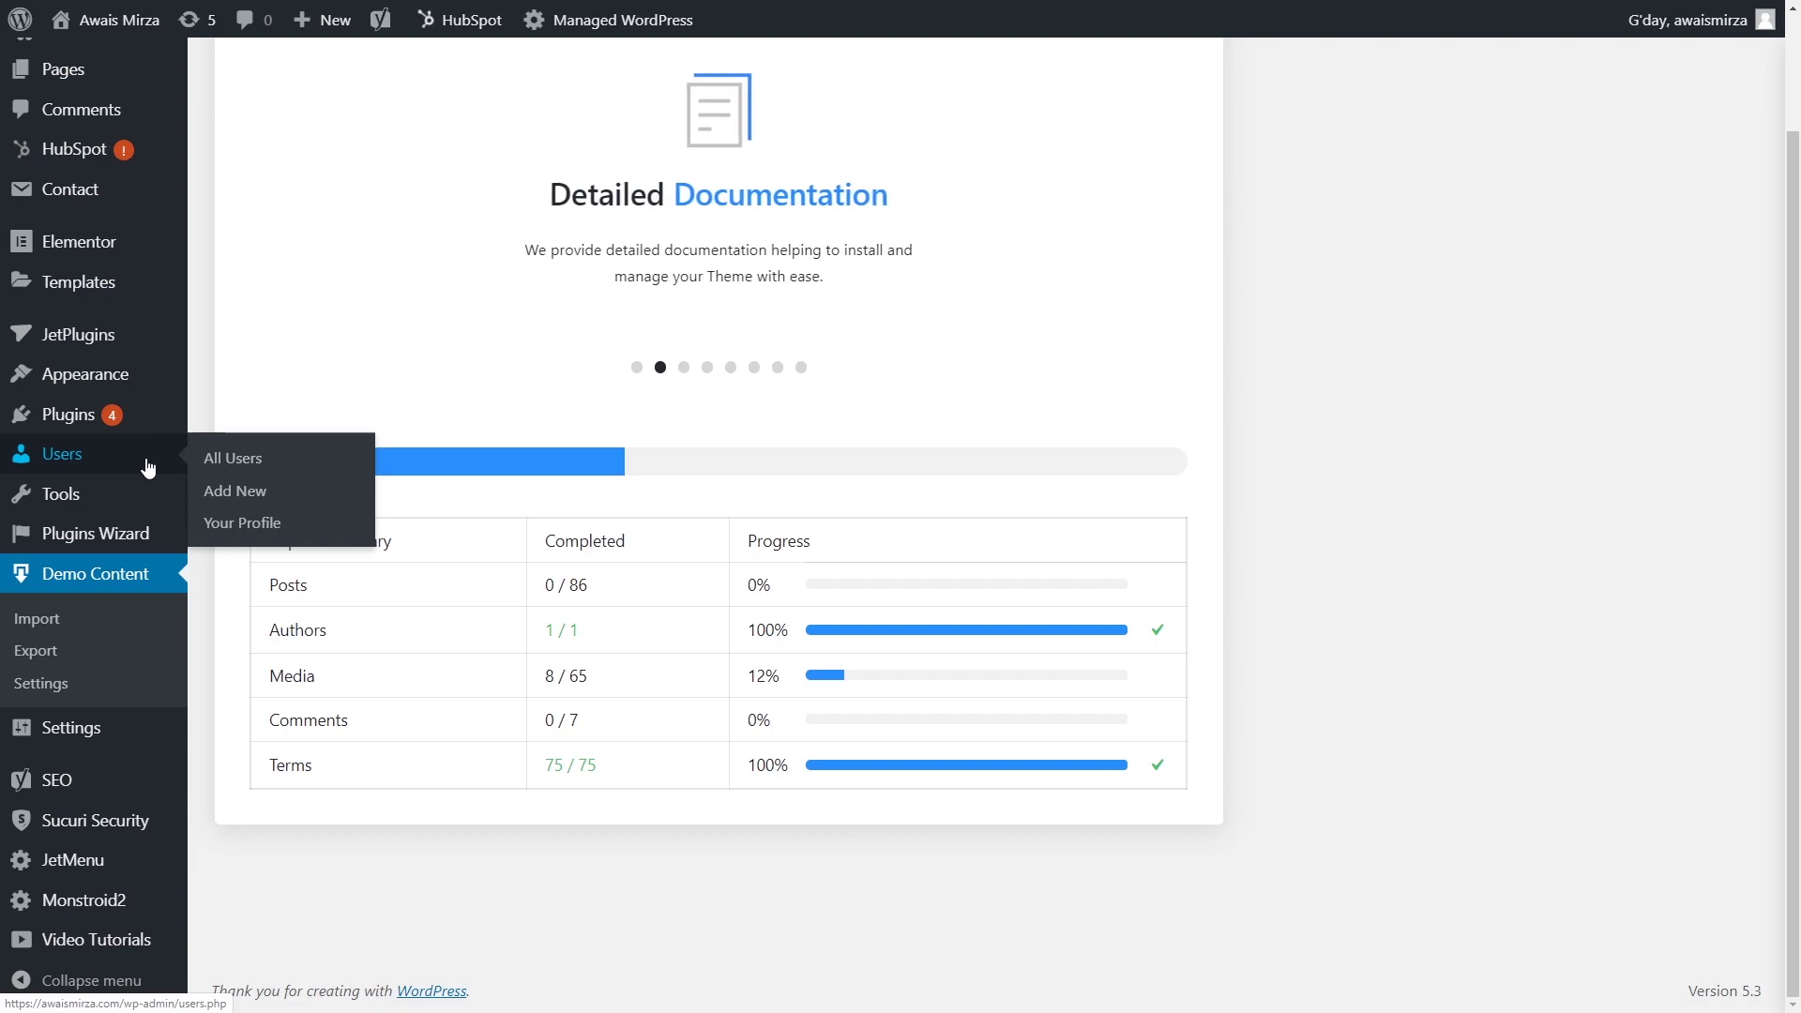
{"action": "scroll", "coordinate": [451, 411], "scroll_direction": "up", "scroll_amount": 2}
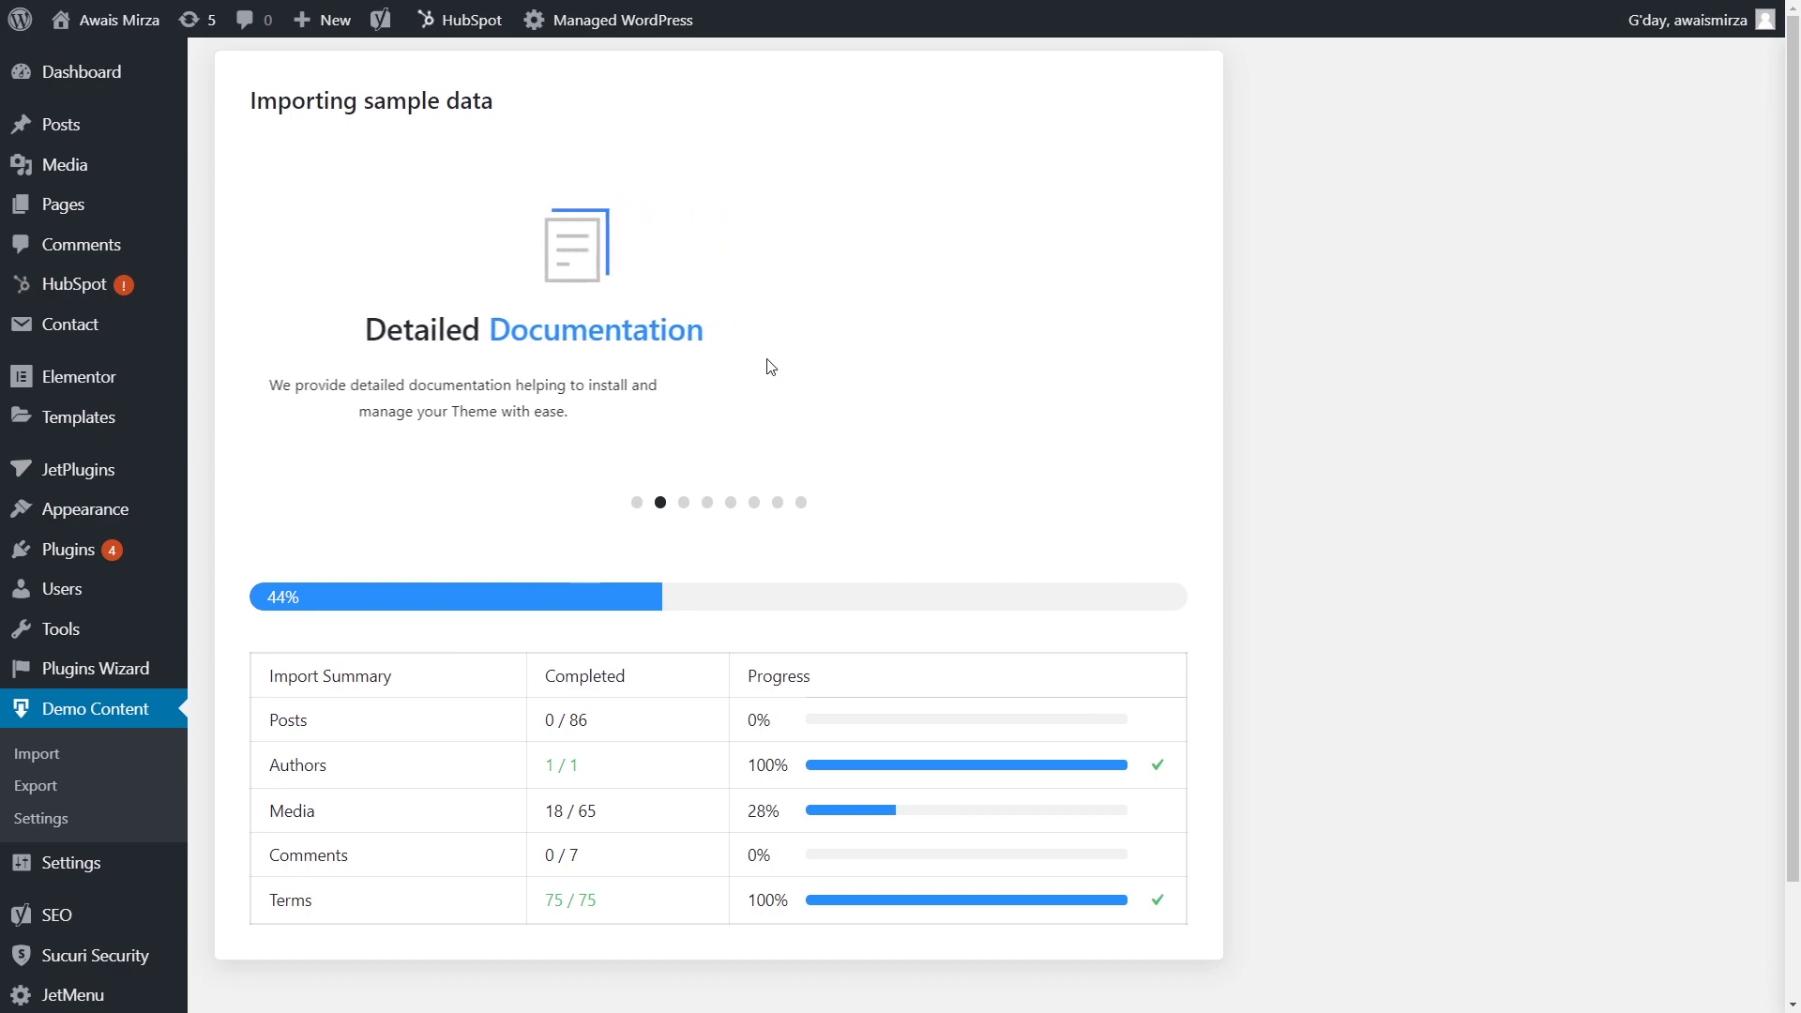
{"action": "scroll", "coordinate": [1172, 554], "scroll_direction": "down", "scroll_amount": 2}
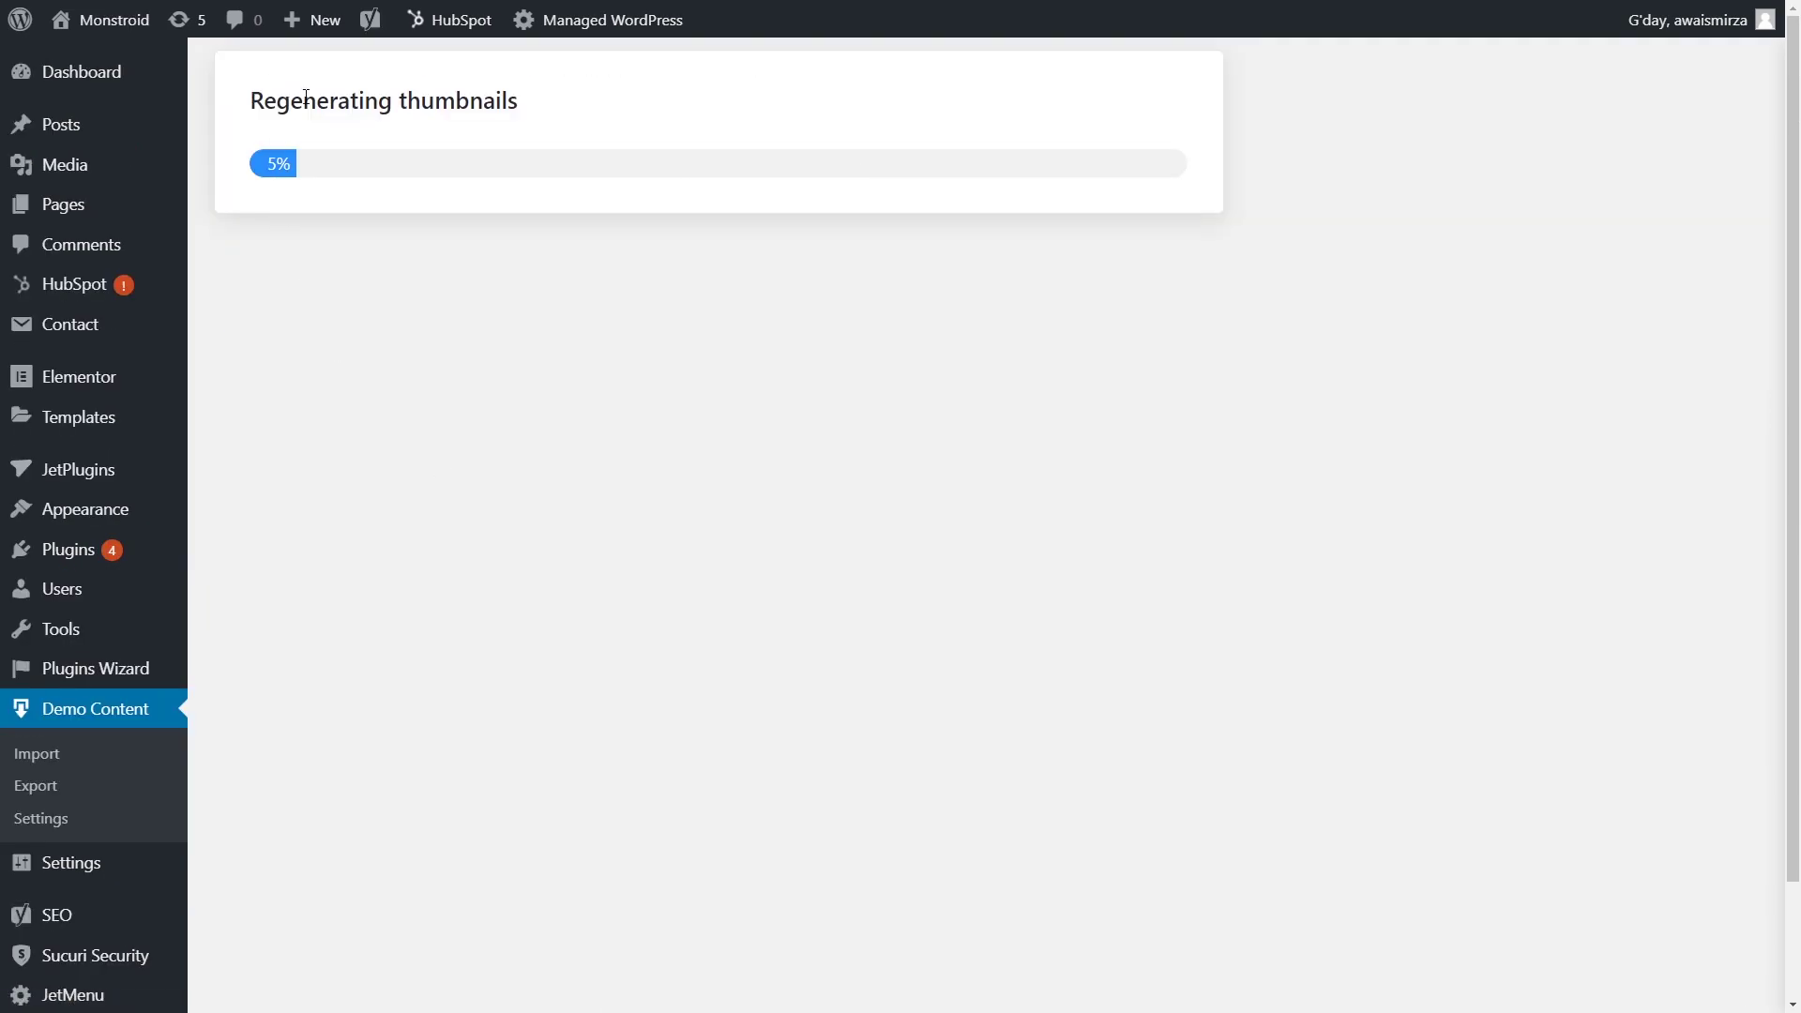
- Let thumbnail regeneration complete, then go to the live Monstroid2 site from the Congratulations page
{"action": "left_click_drag", "start_coordinate": [291, 99], "coordinate": [441, 96]}
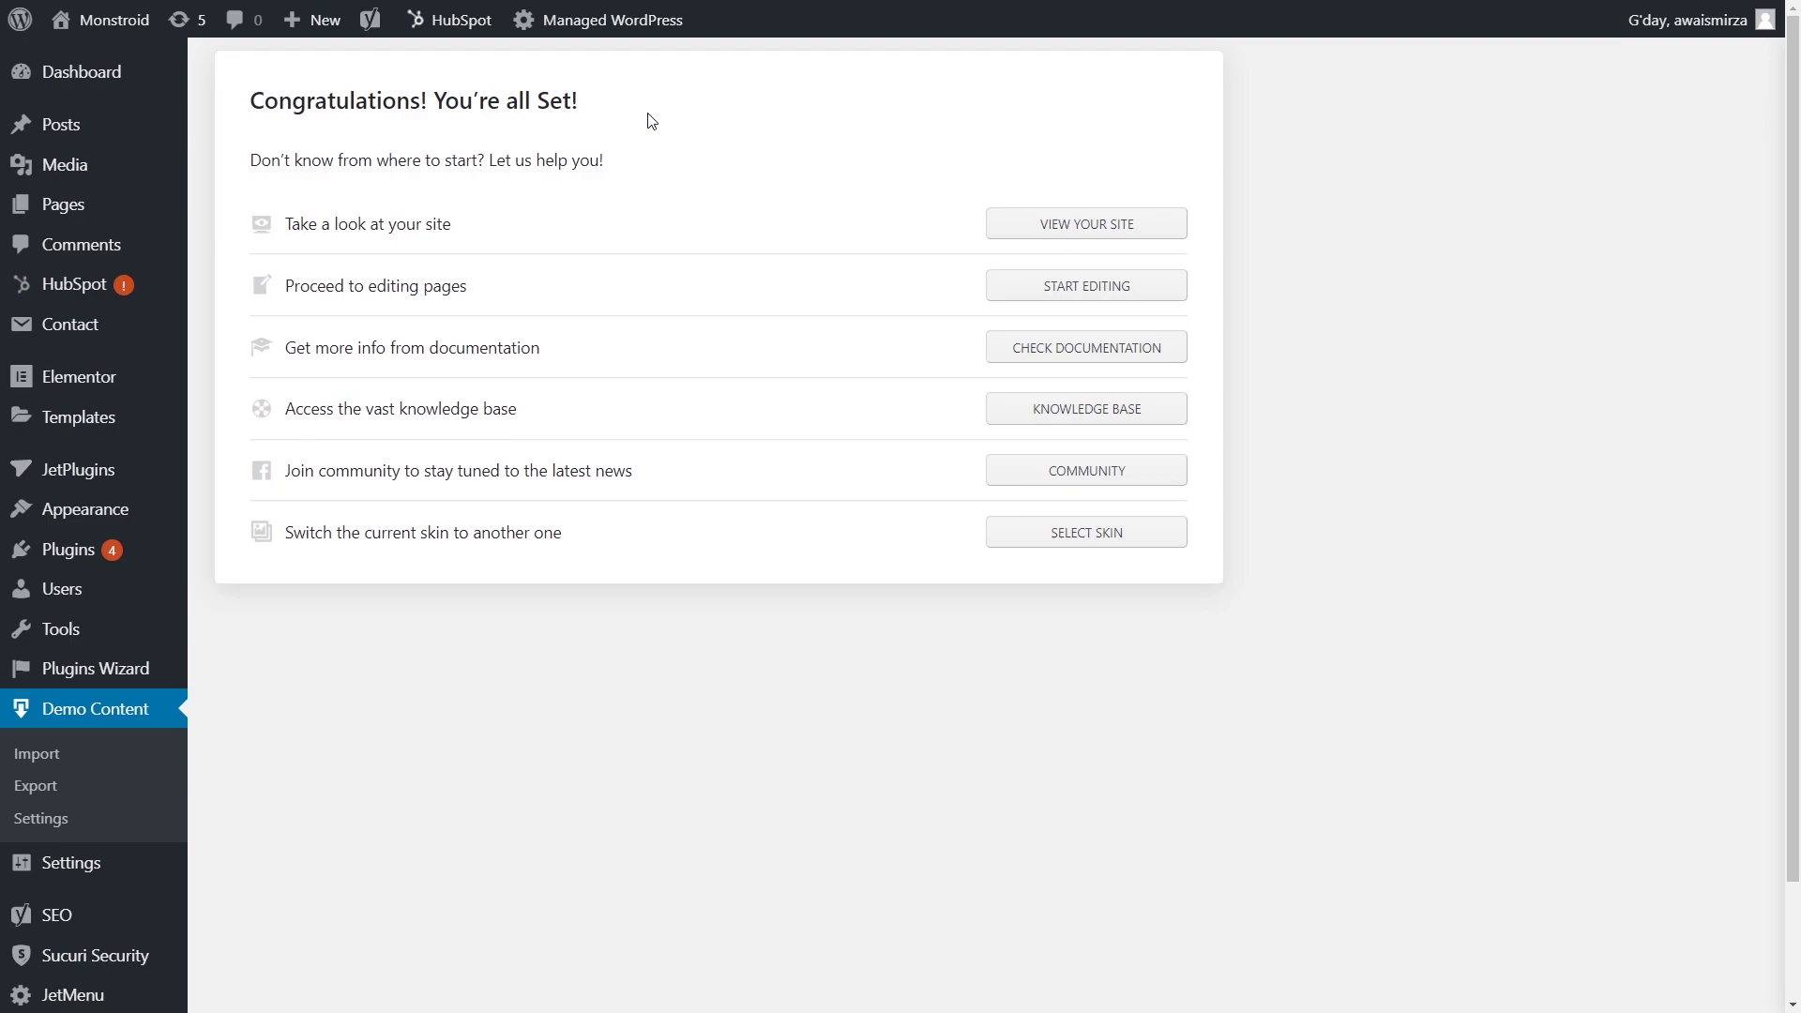
{"action": "left_click_drag", "start_coordinate": [297, 104], "coordinate": [530, 106]}
{"action": "left_click", "coordinate": [540, 122]}
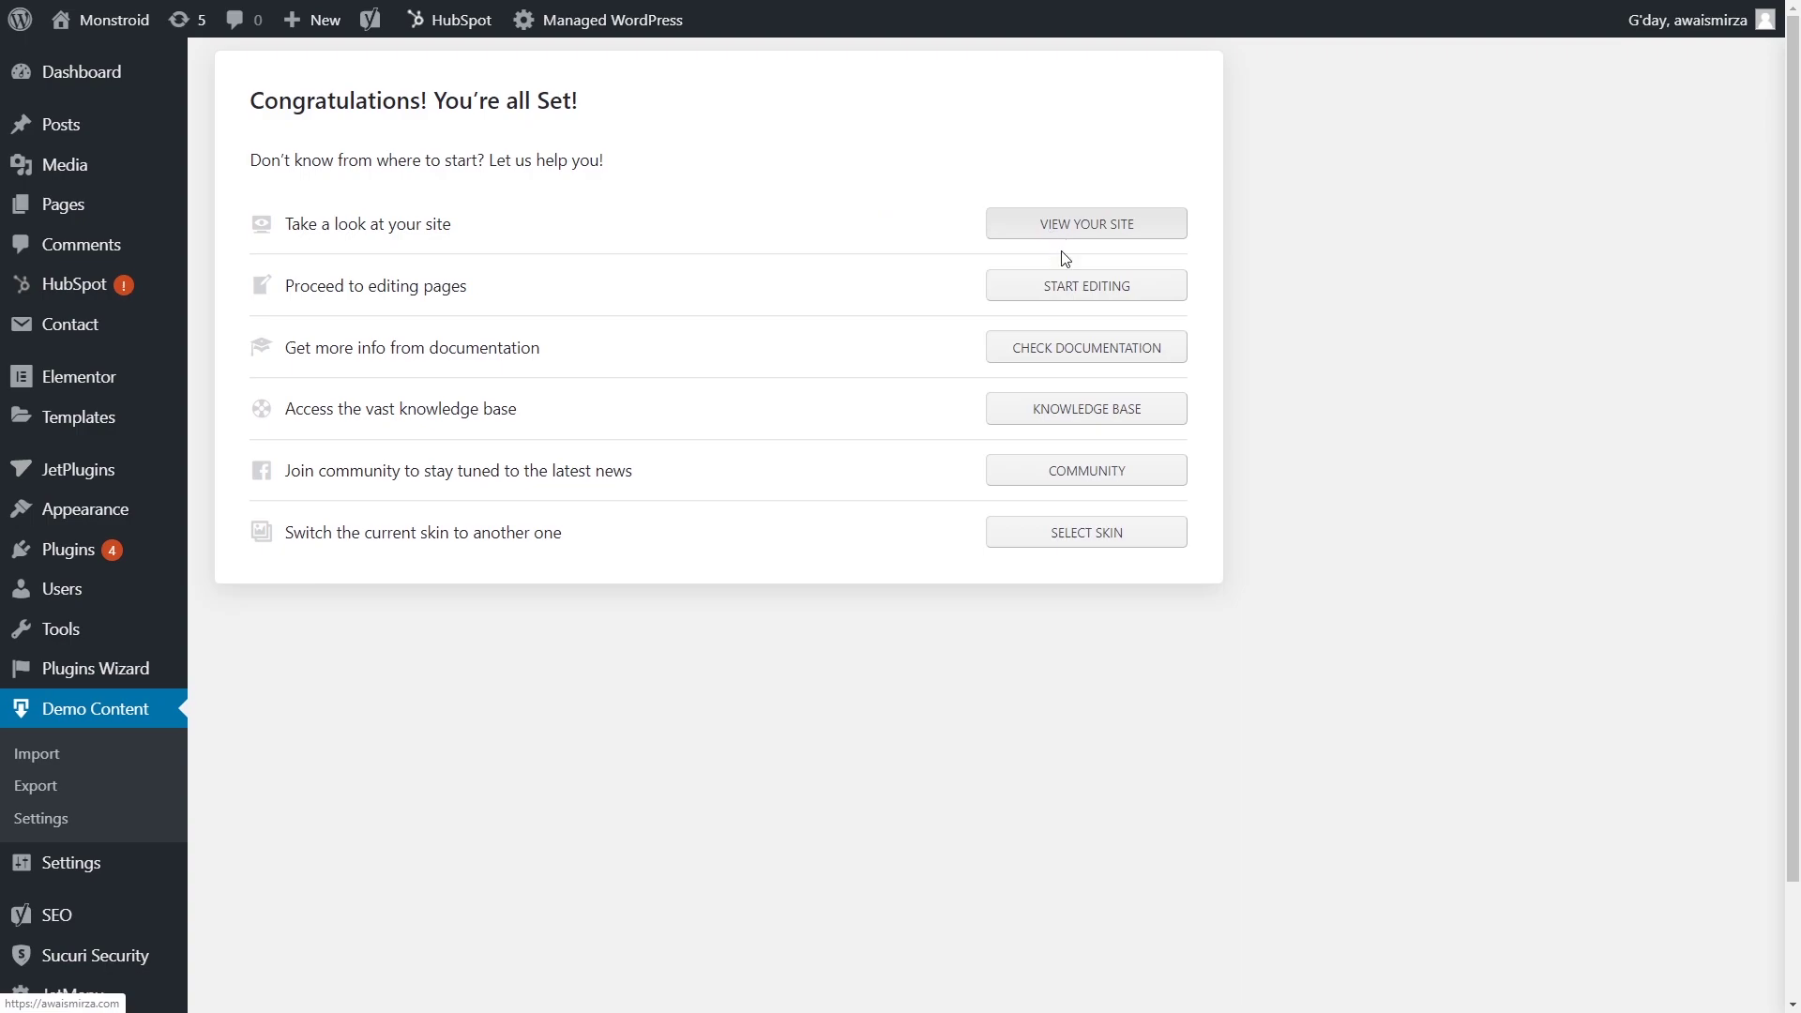
{"action": "left_click", "coordinate": [1115, 239]}
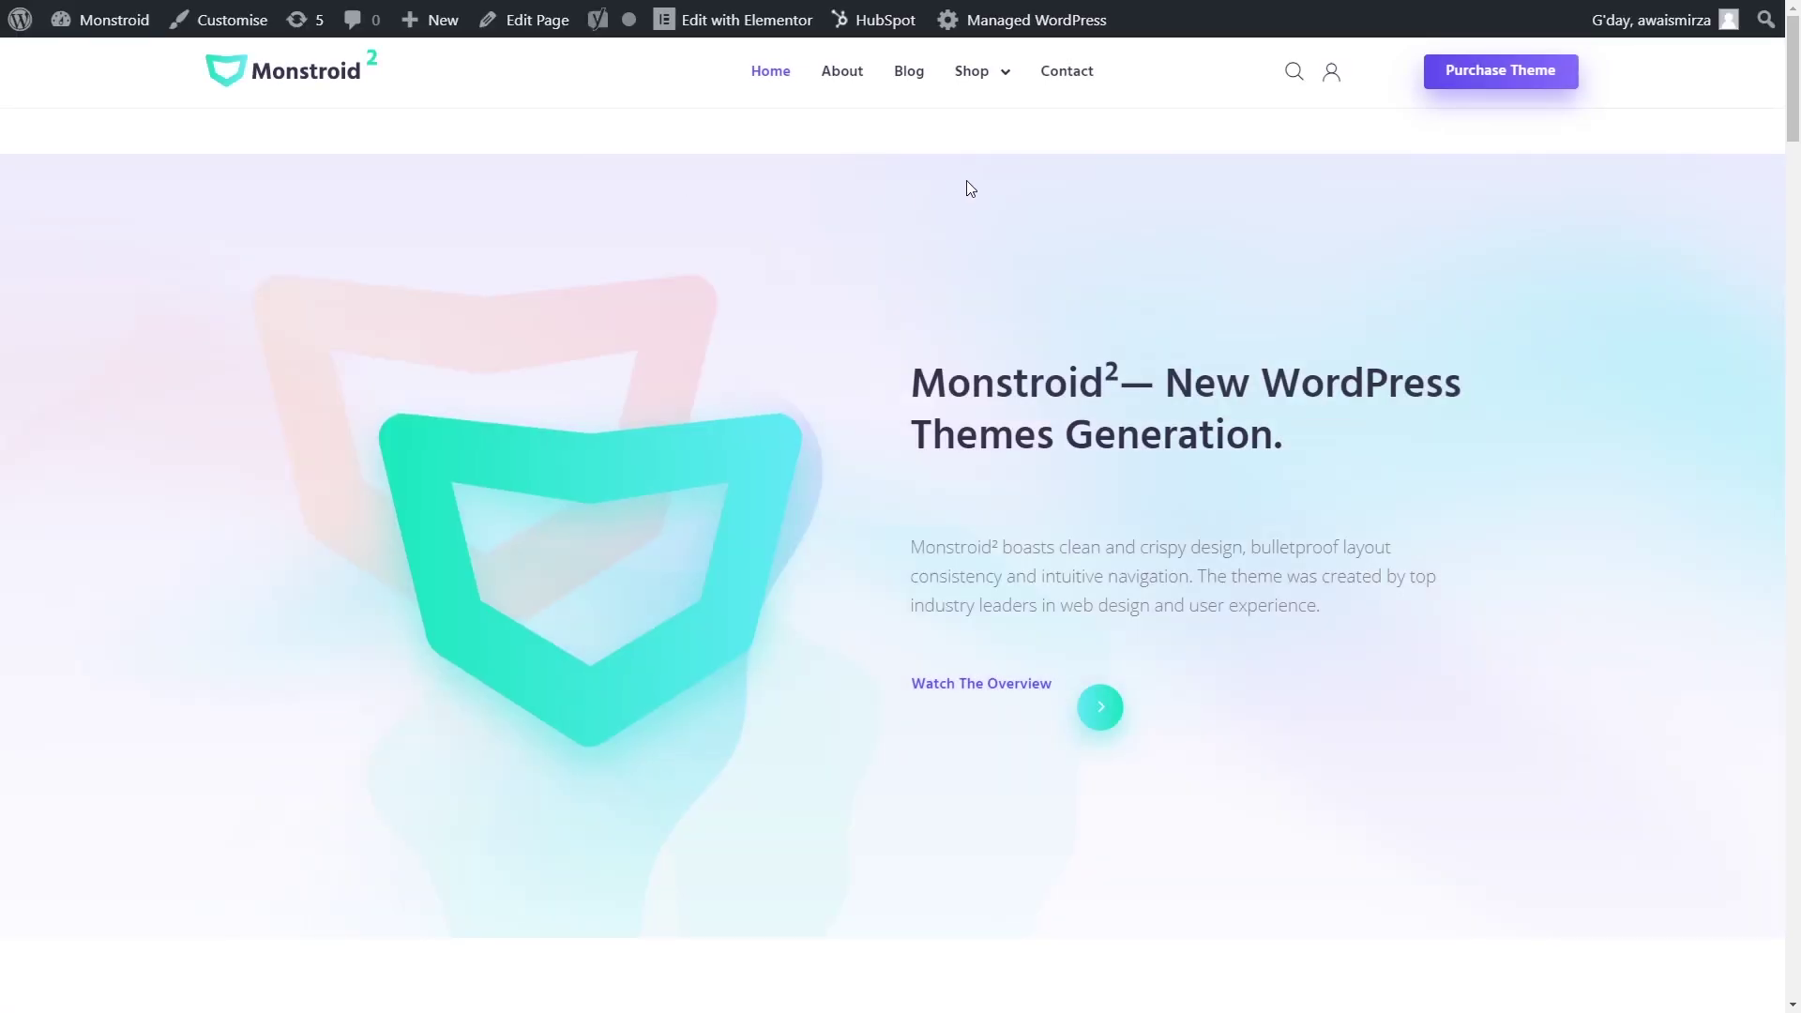
- Exit full screen, close the second browser tab and scroll through the About page
{"action": "key", "text": "F11"}
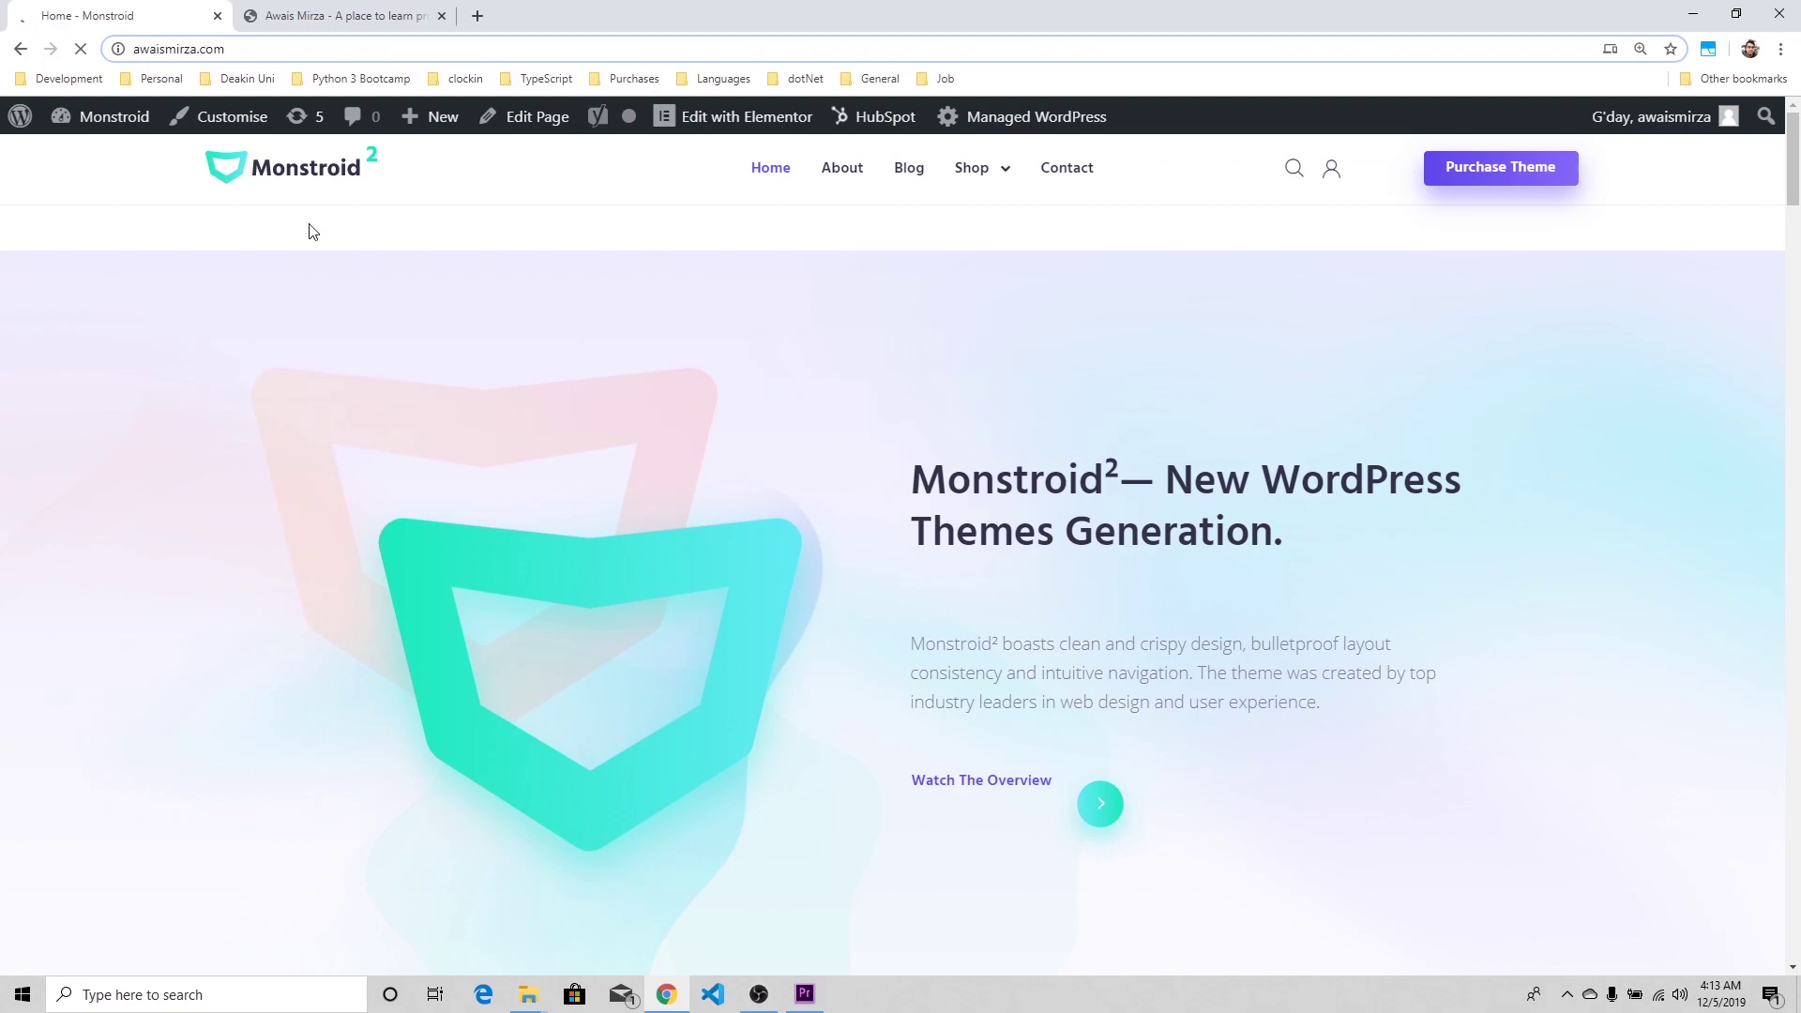
{"action": "left_click", "coordinate": [442, 16]}
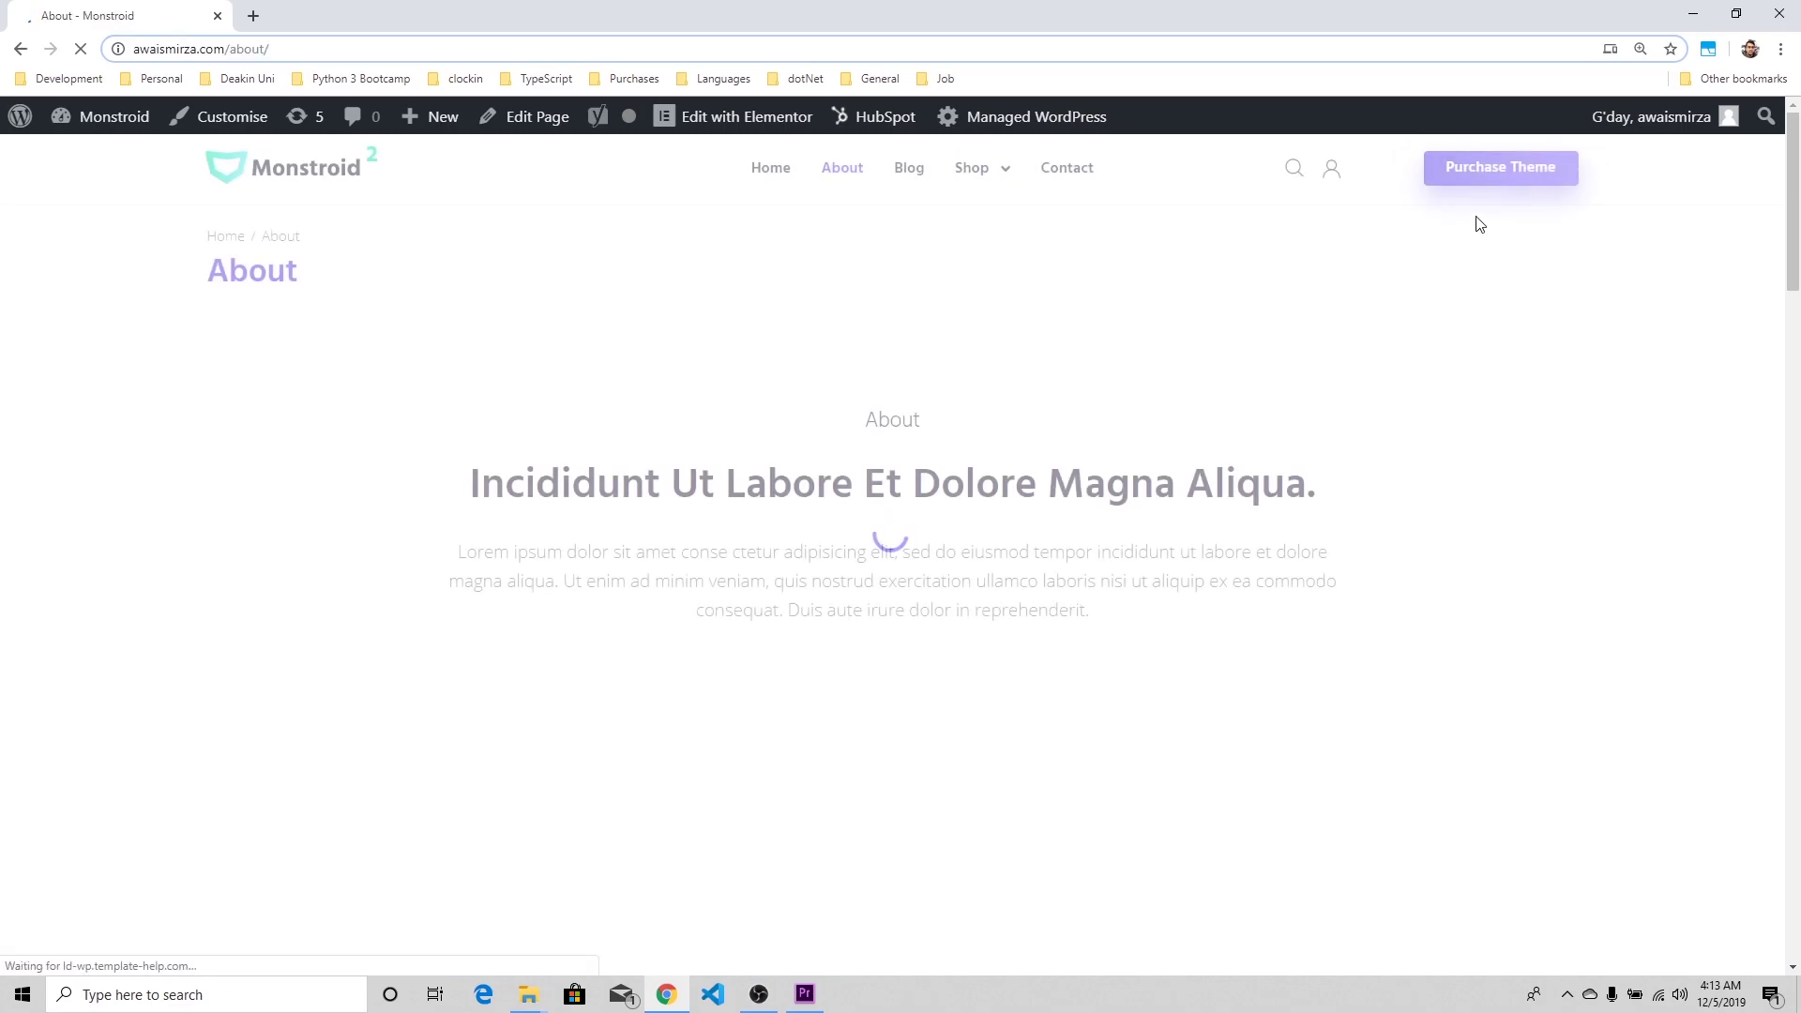
{"action": "scroll", "coordinate": [703, 611], "scroll_direction": "down", "scroll_amount": 20}
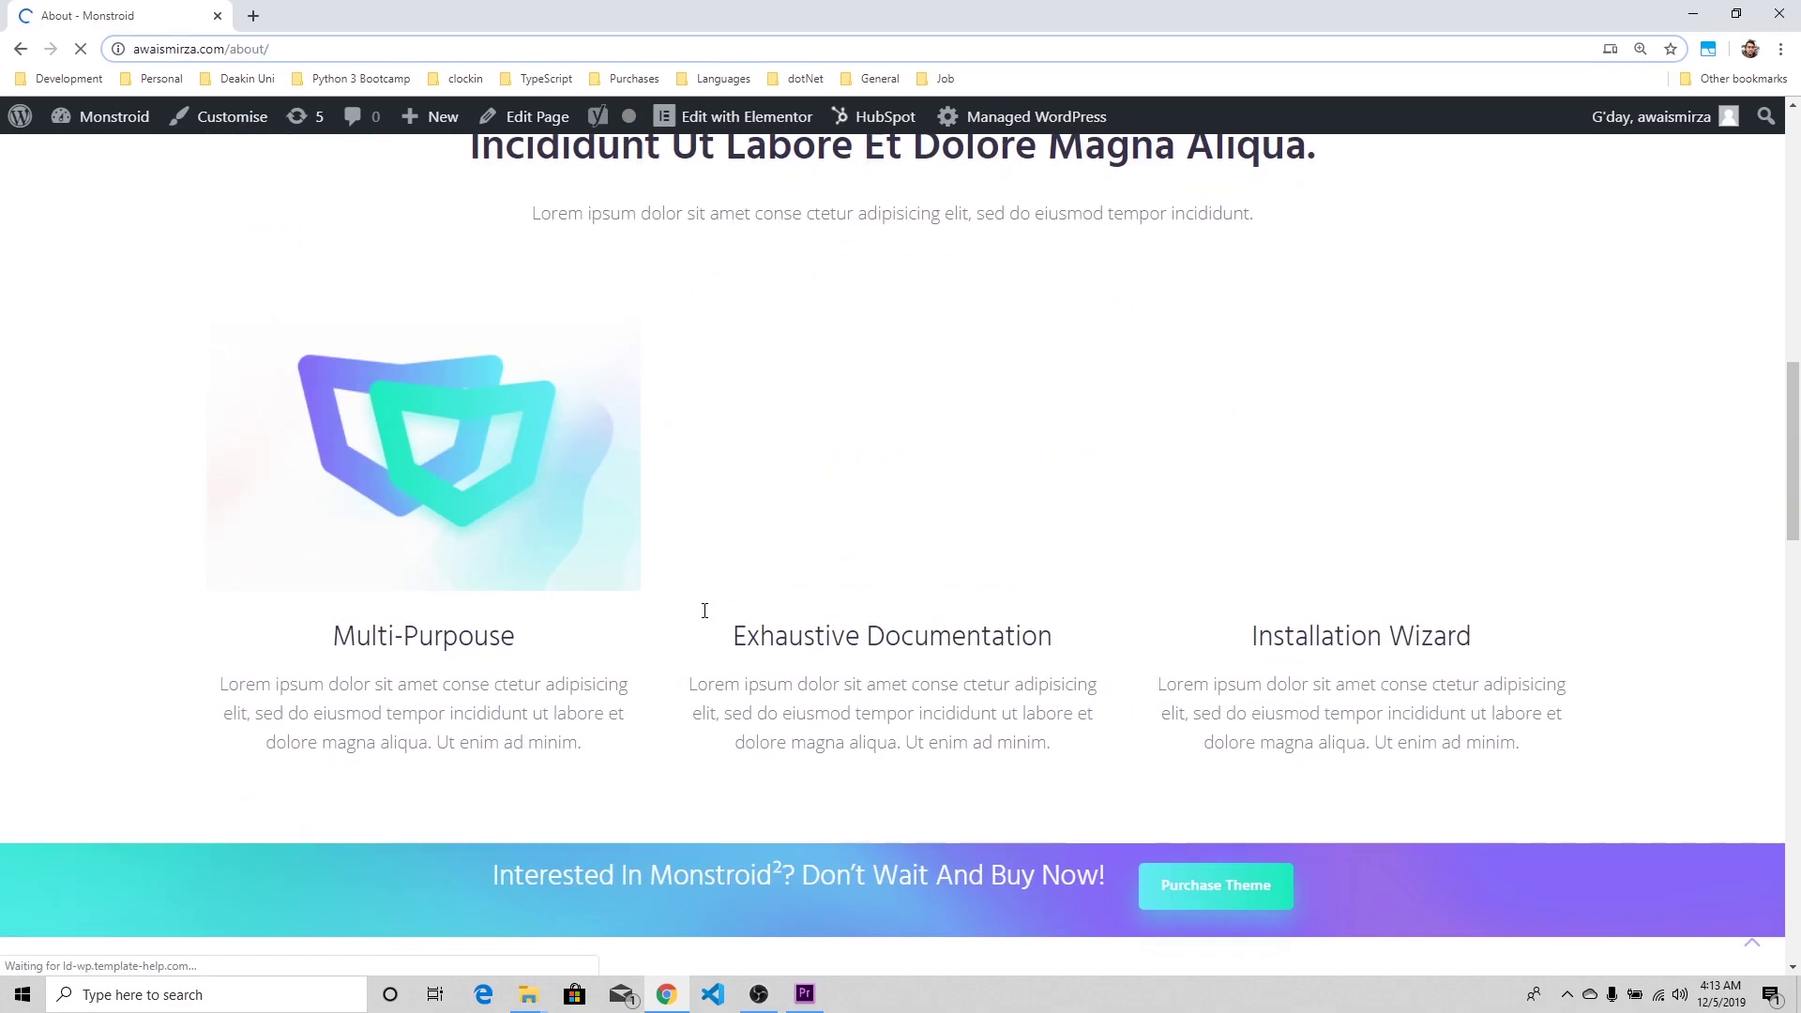
{"action": "scroll", "coordinate": [704, 614], "scroll_direction": "down", "scroll_amount": 8}
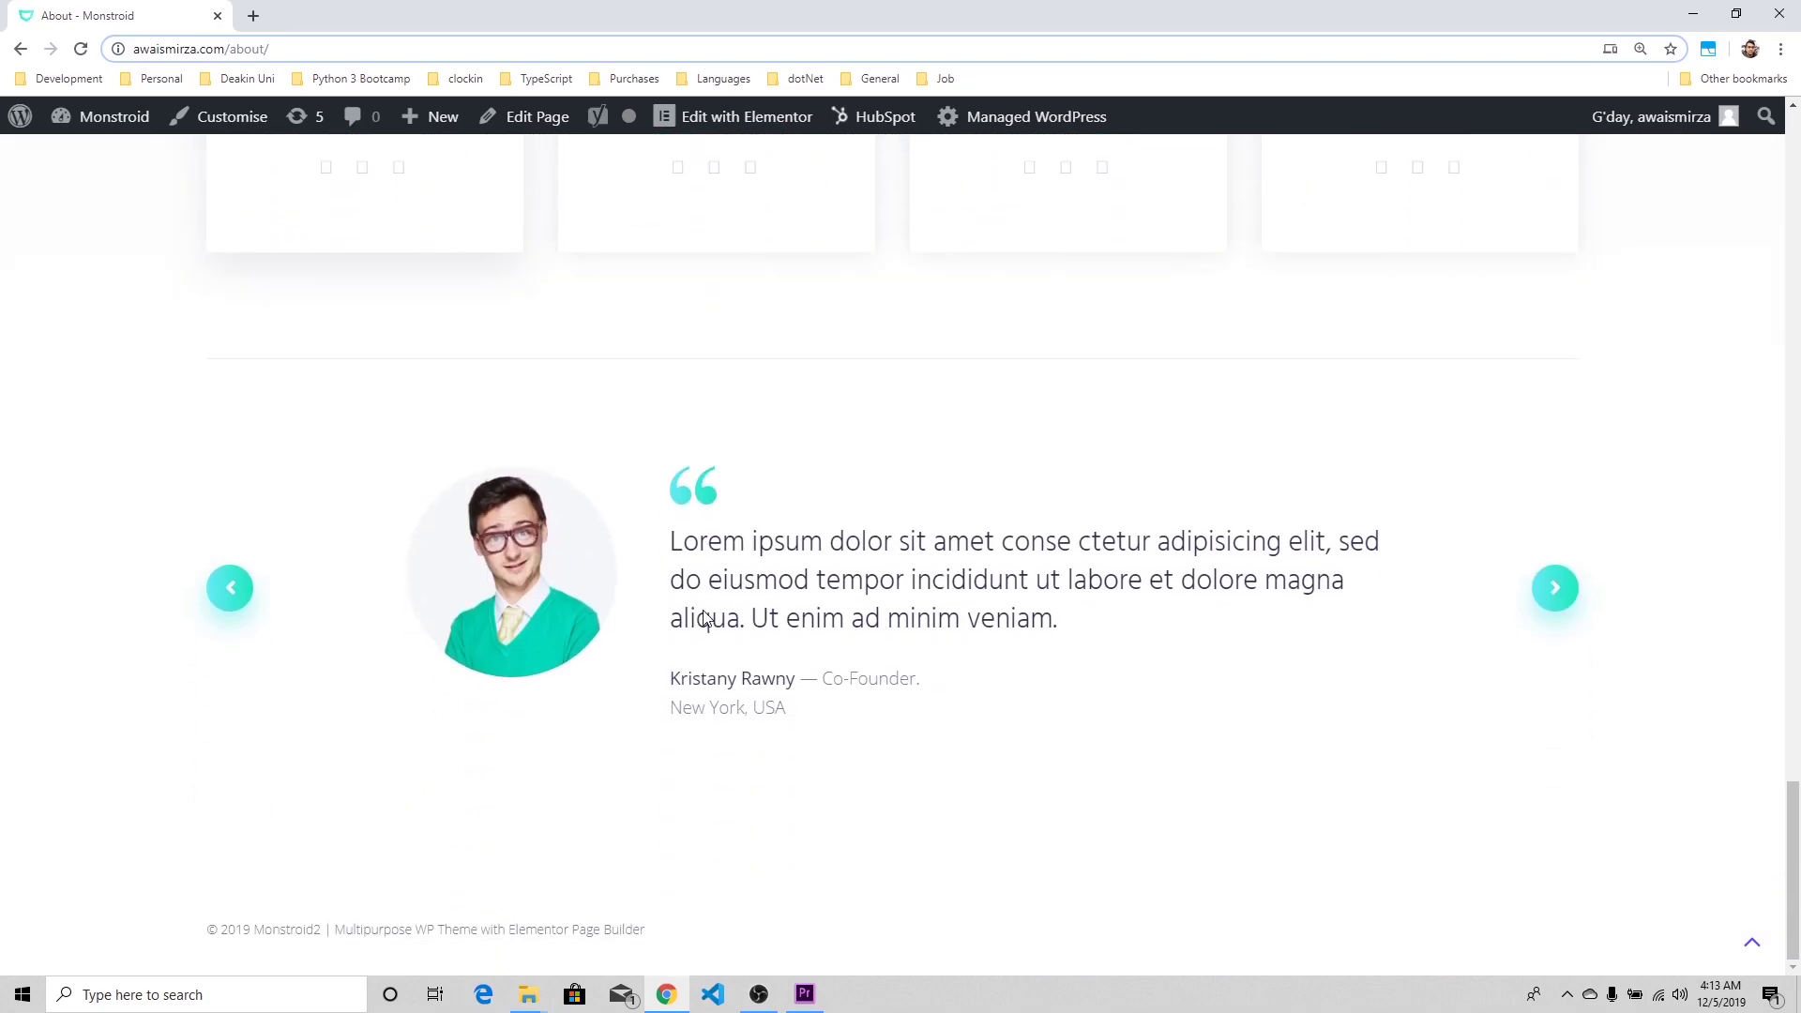
{"action": "scroll", "coordinate": [705, 619], "scroll_direction": "up", "scroll_amount": 20}
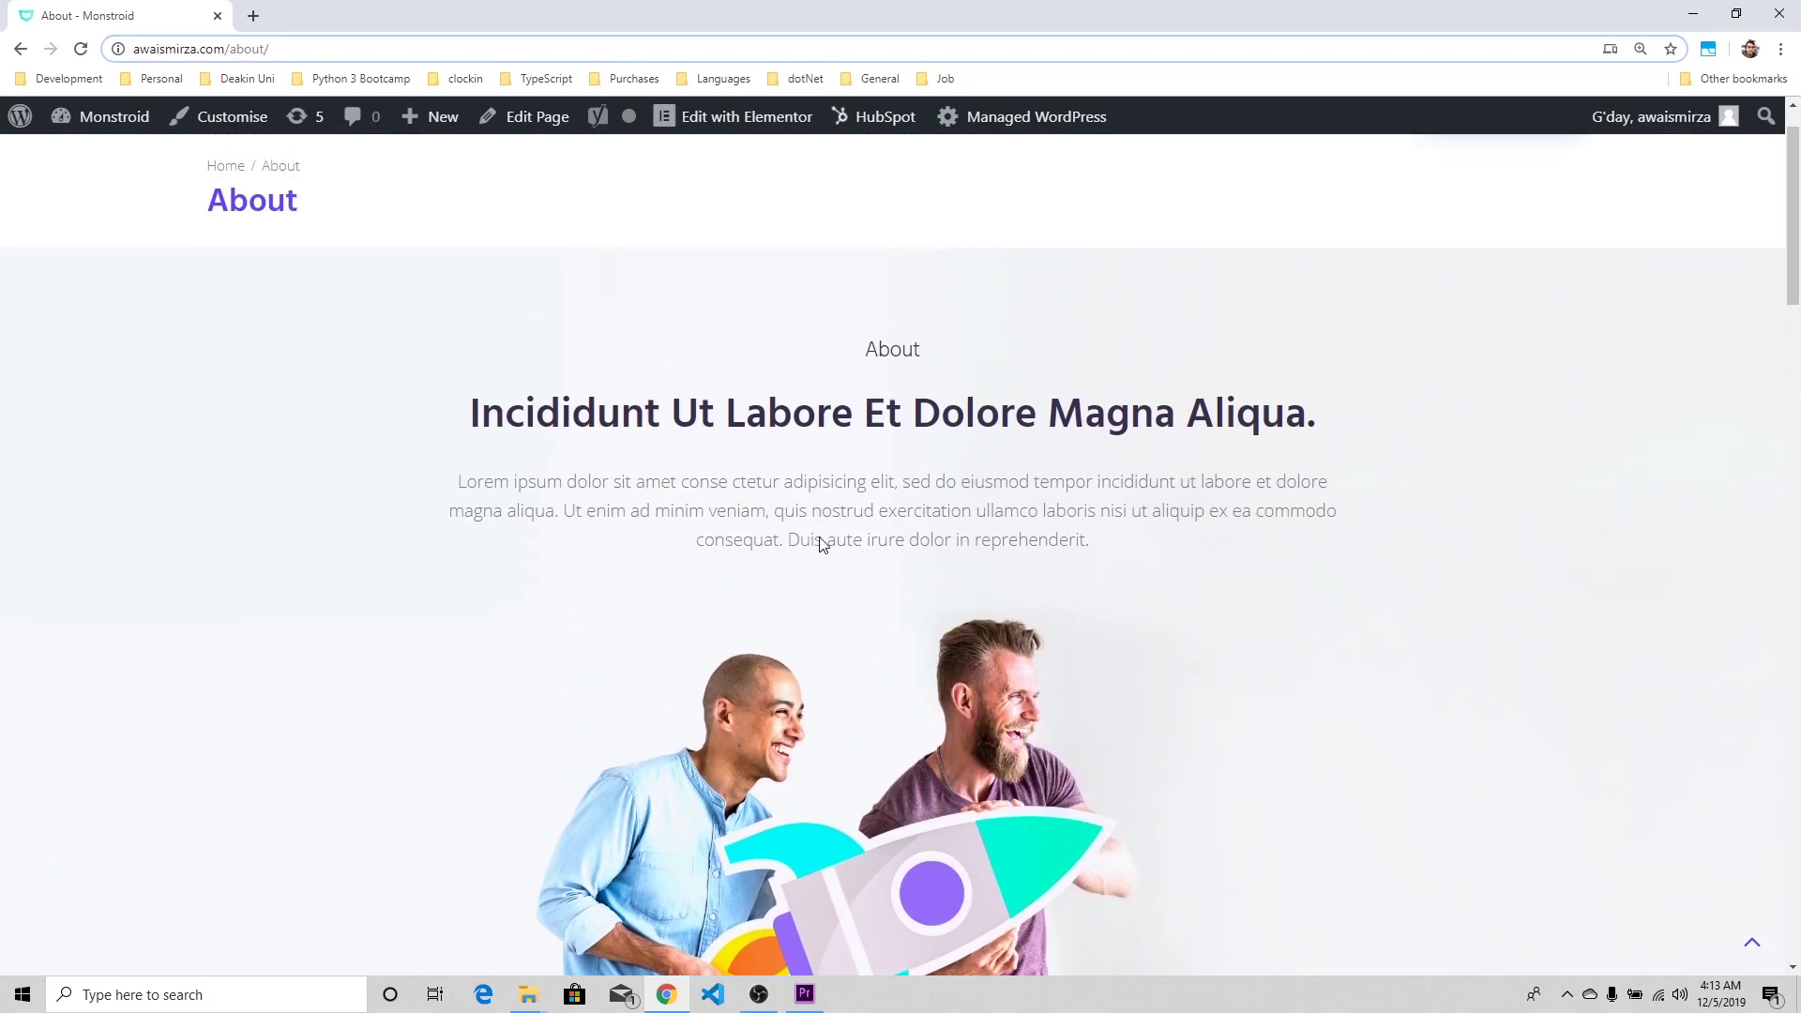
{"action": "scroll", "coordinate": [822, 544], "scroll_direction": "up", "scroll_amount": 1}
- Go to the admin dashboard and open the Demo Content import page
{"action": "mouse_move", "coordinate": [132, 122]}
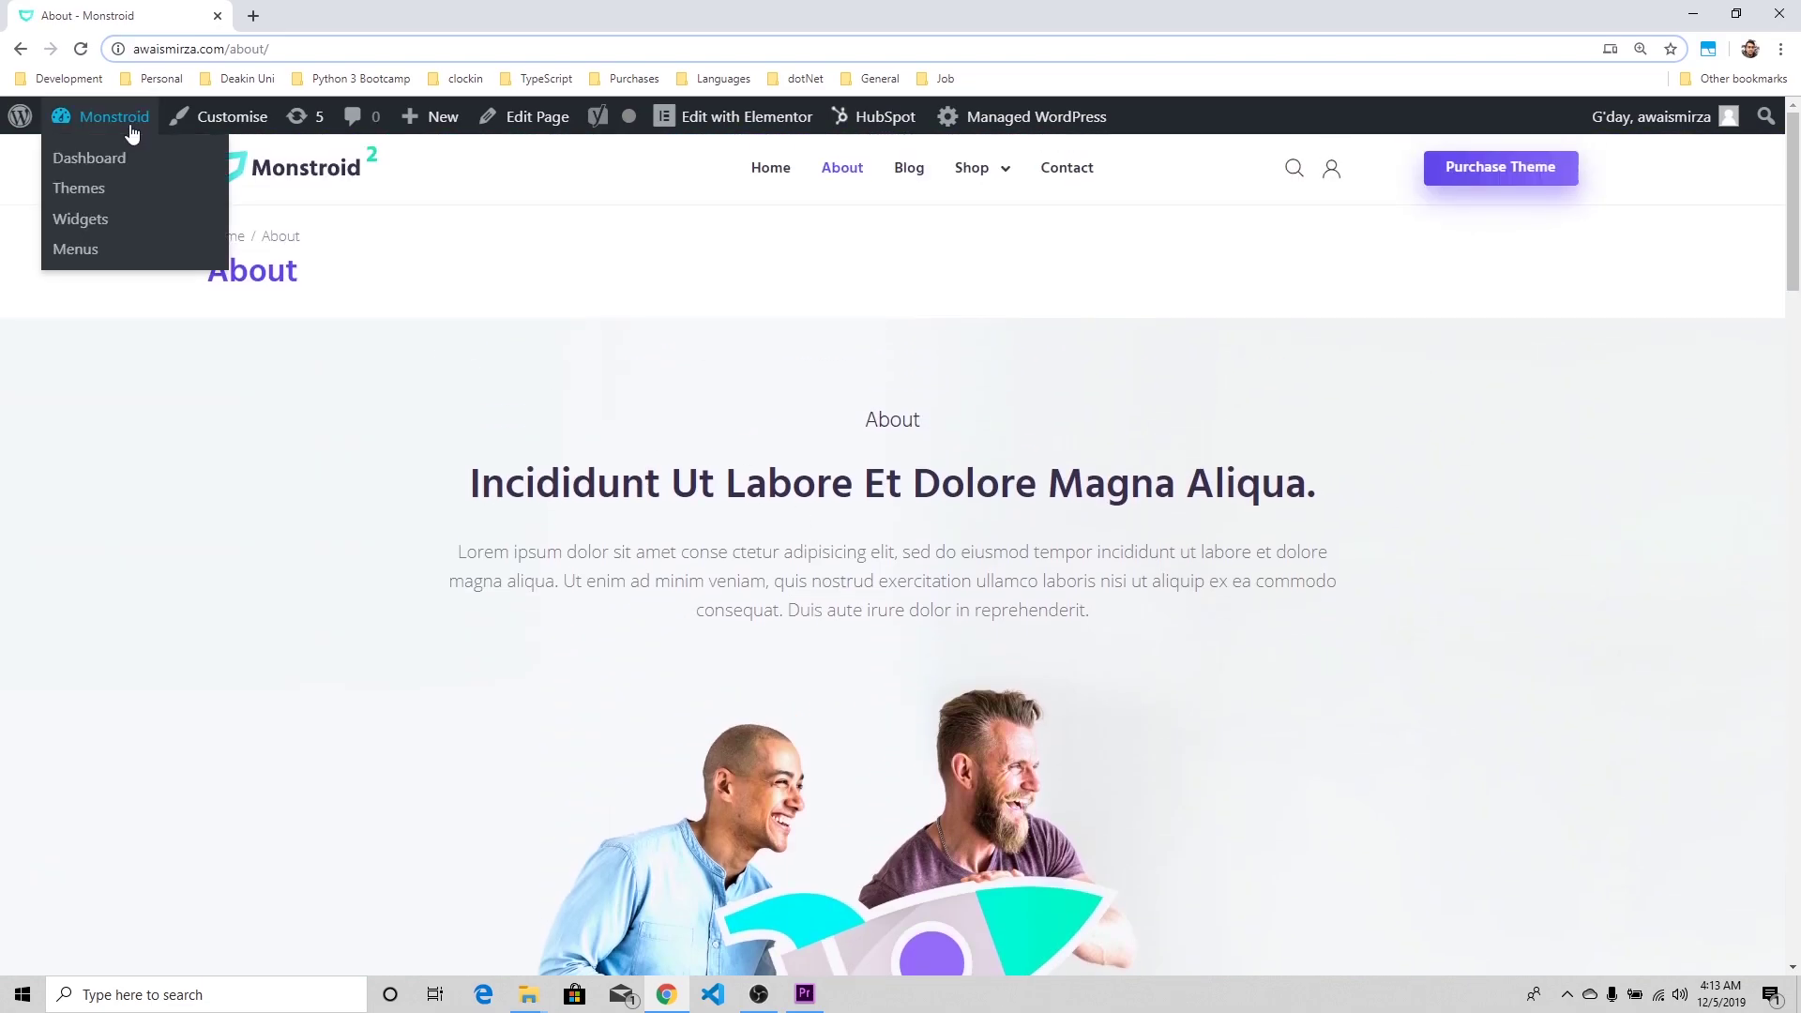
{"action": "left_click", "coordinate": [105, 165]}
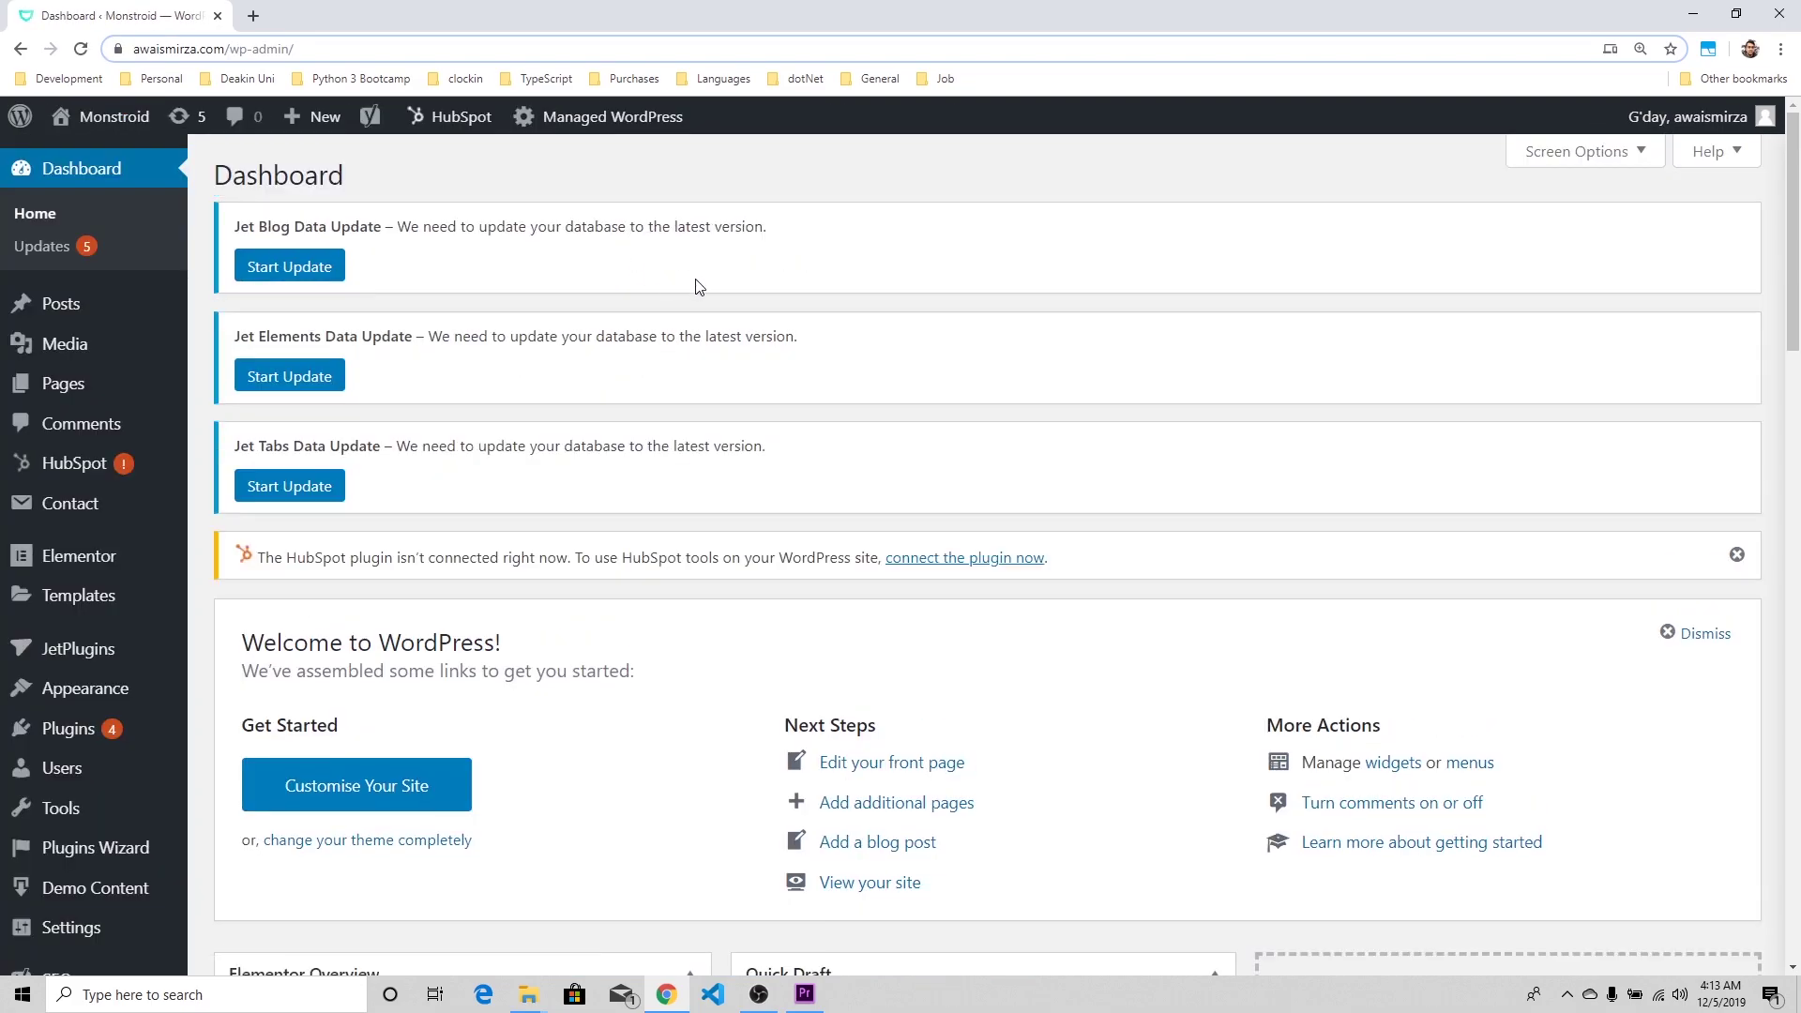
{"action": "scroll", "coordinate": [699, 286], "scroll_direction": "down", "scroll_amount": 5}
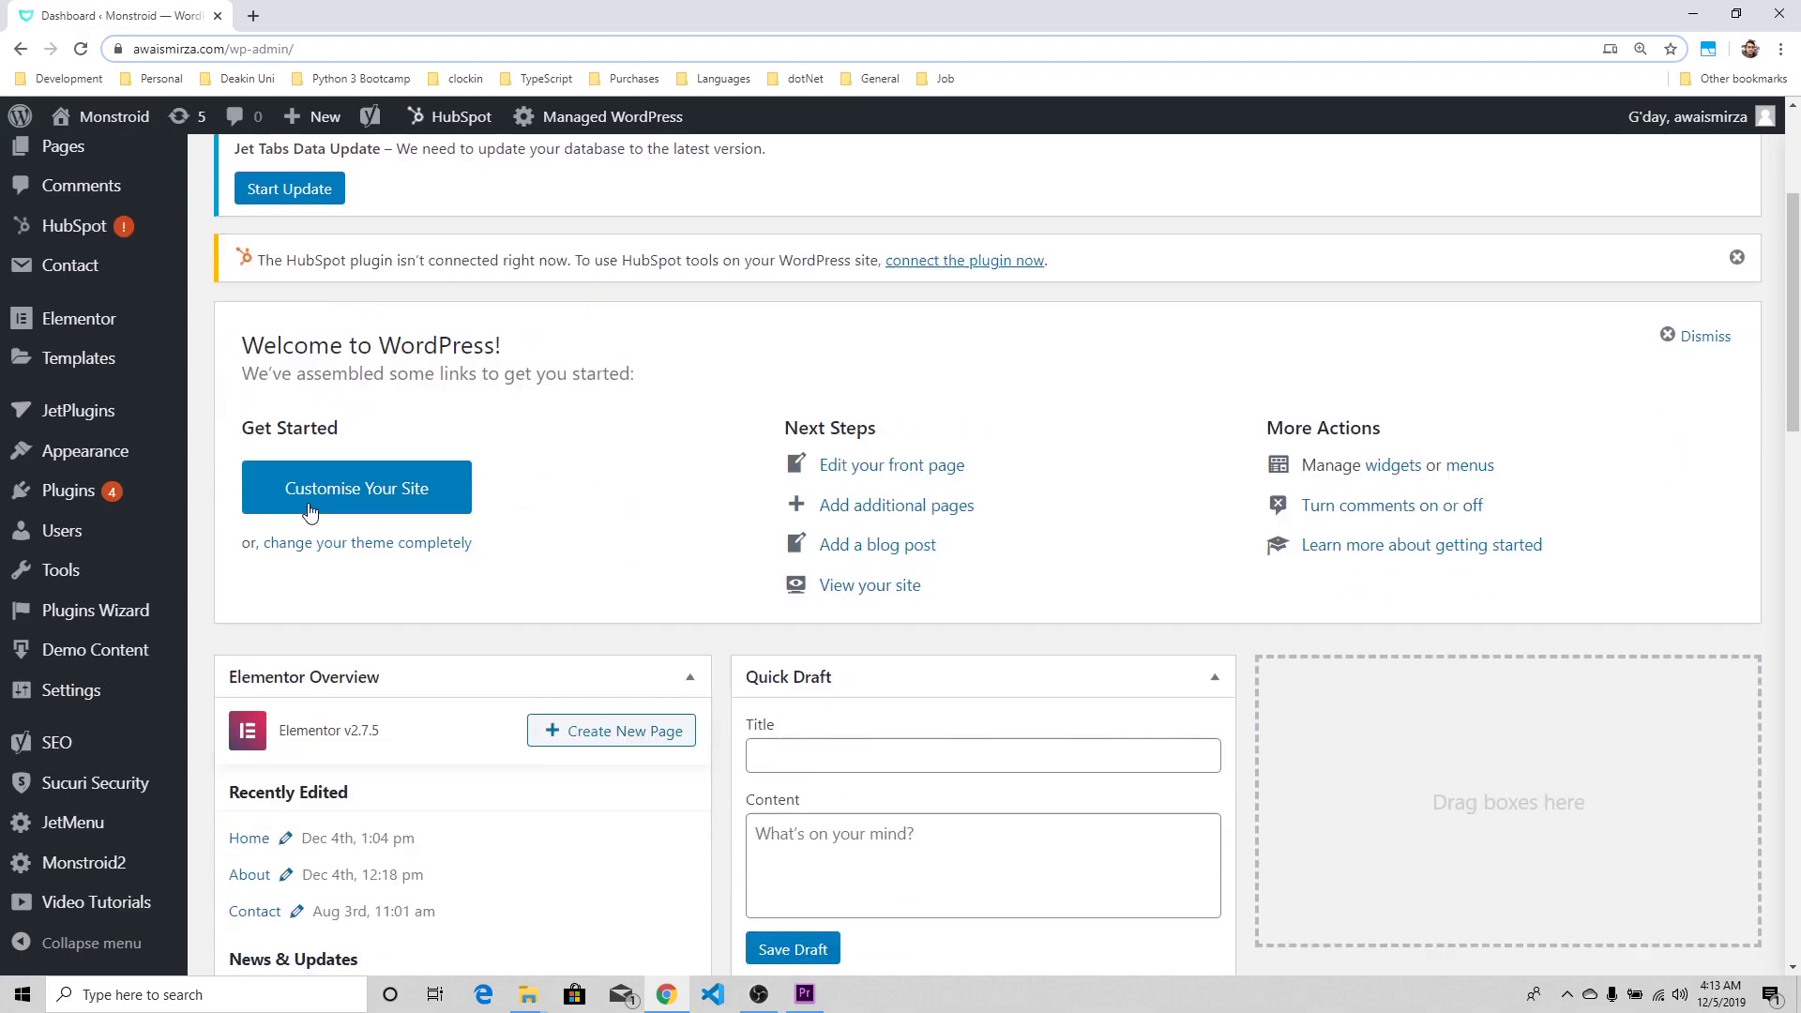
{"action": "mouse_move", "coordinate": [93, 659]}
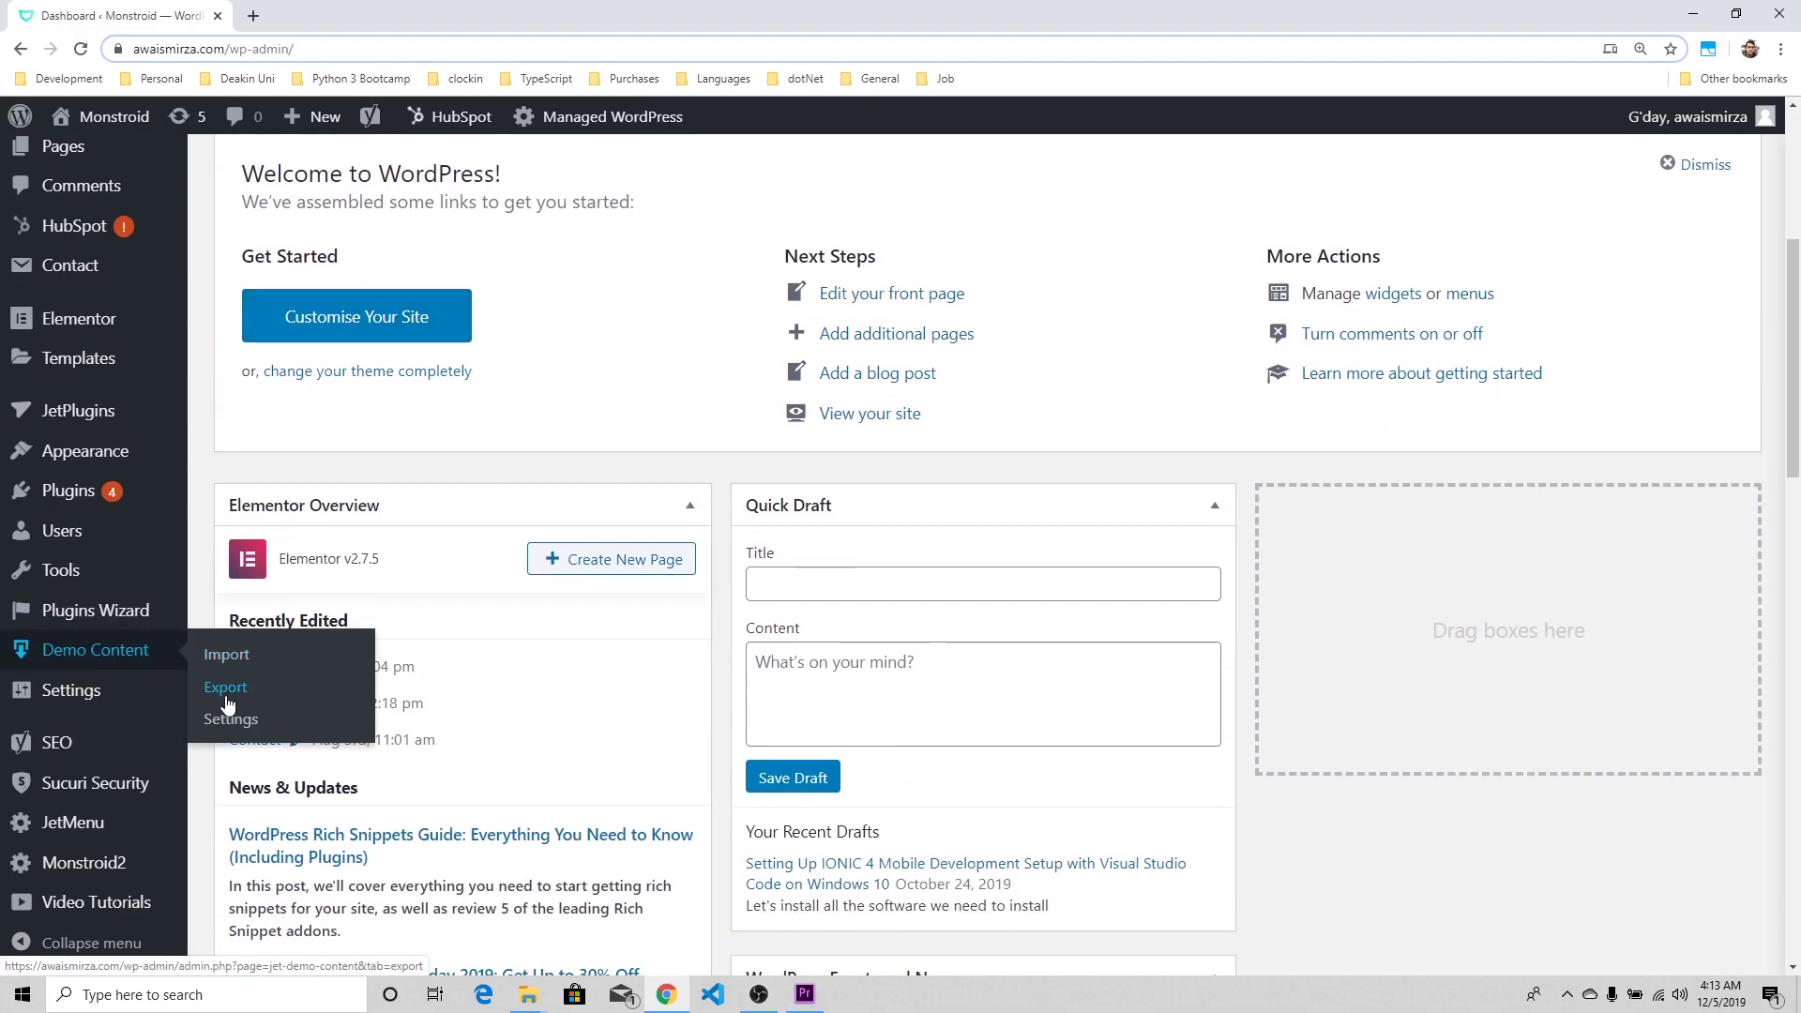
{"action": "left_click", "coordinate": [125, 659]}
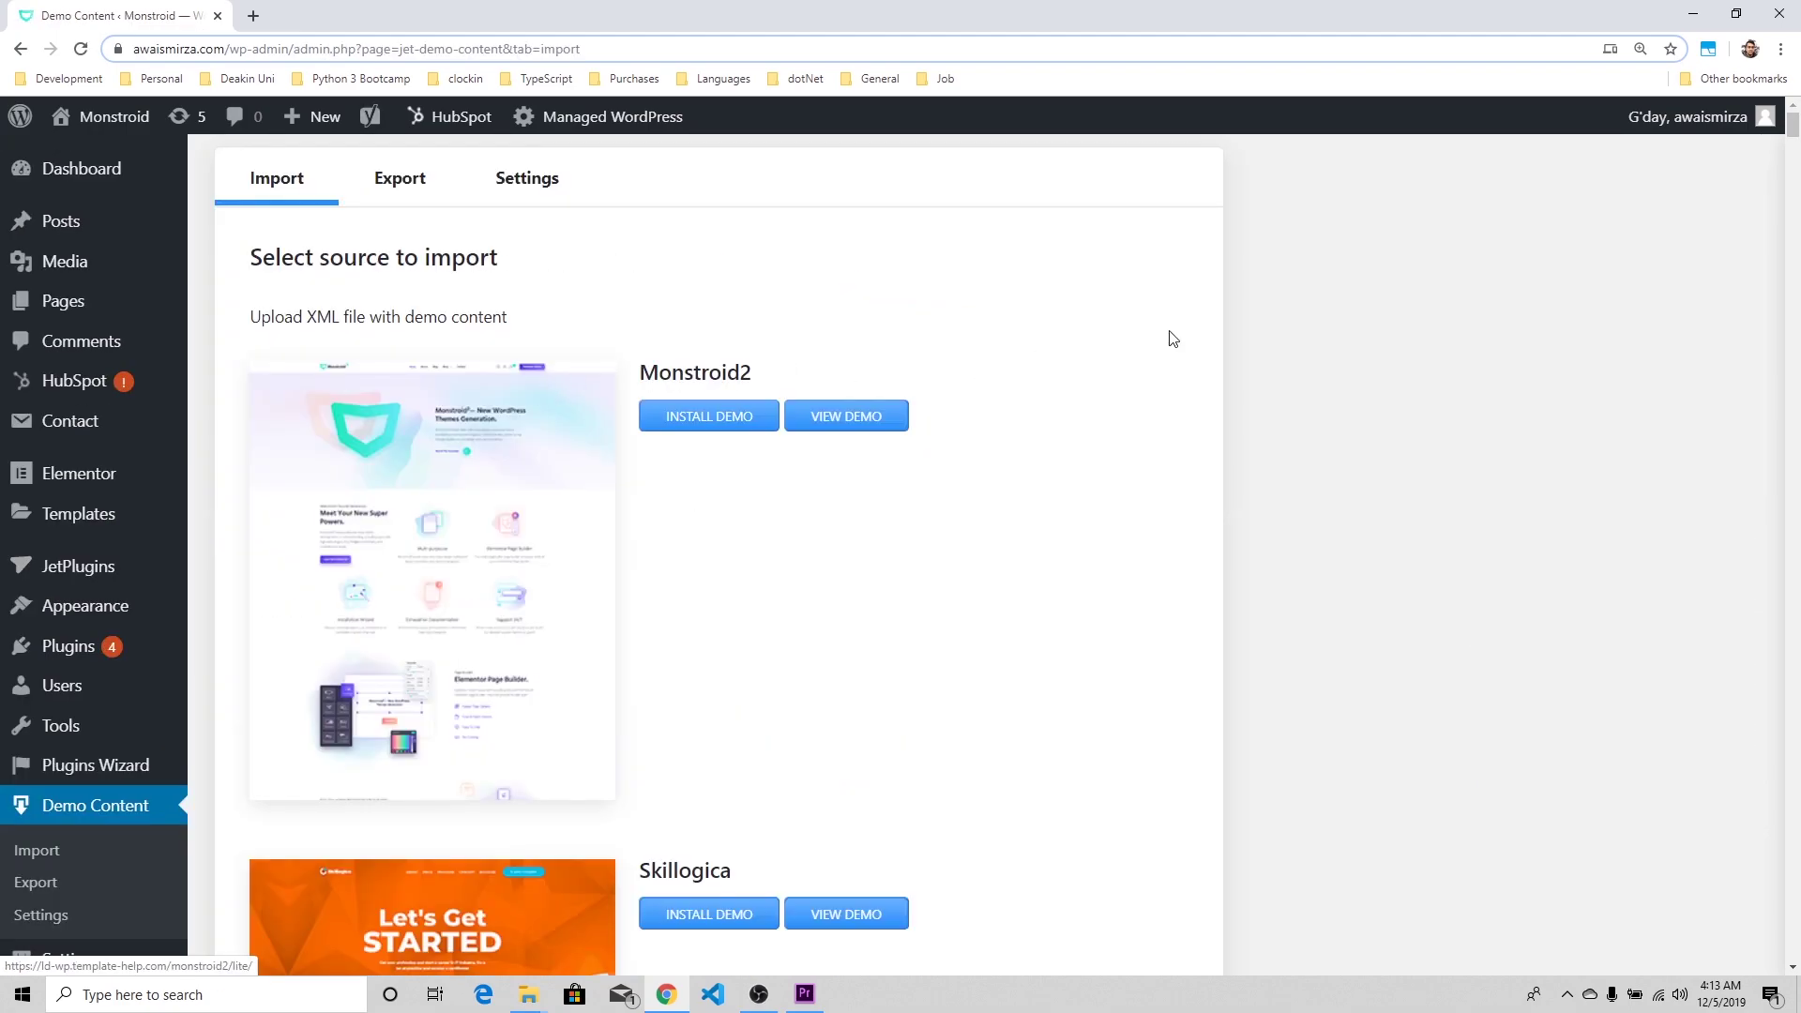
- Scroll through the first Monstroid2 demo skins down to Monsterteam
{"action": "left_click_drag", "start_coordinate": [268, 261], "coordinate": [453, 258]}
{"action": "scroll", "coordinate": [712, 279], "scroll_direction": "down", "scroll_amount": 1}
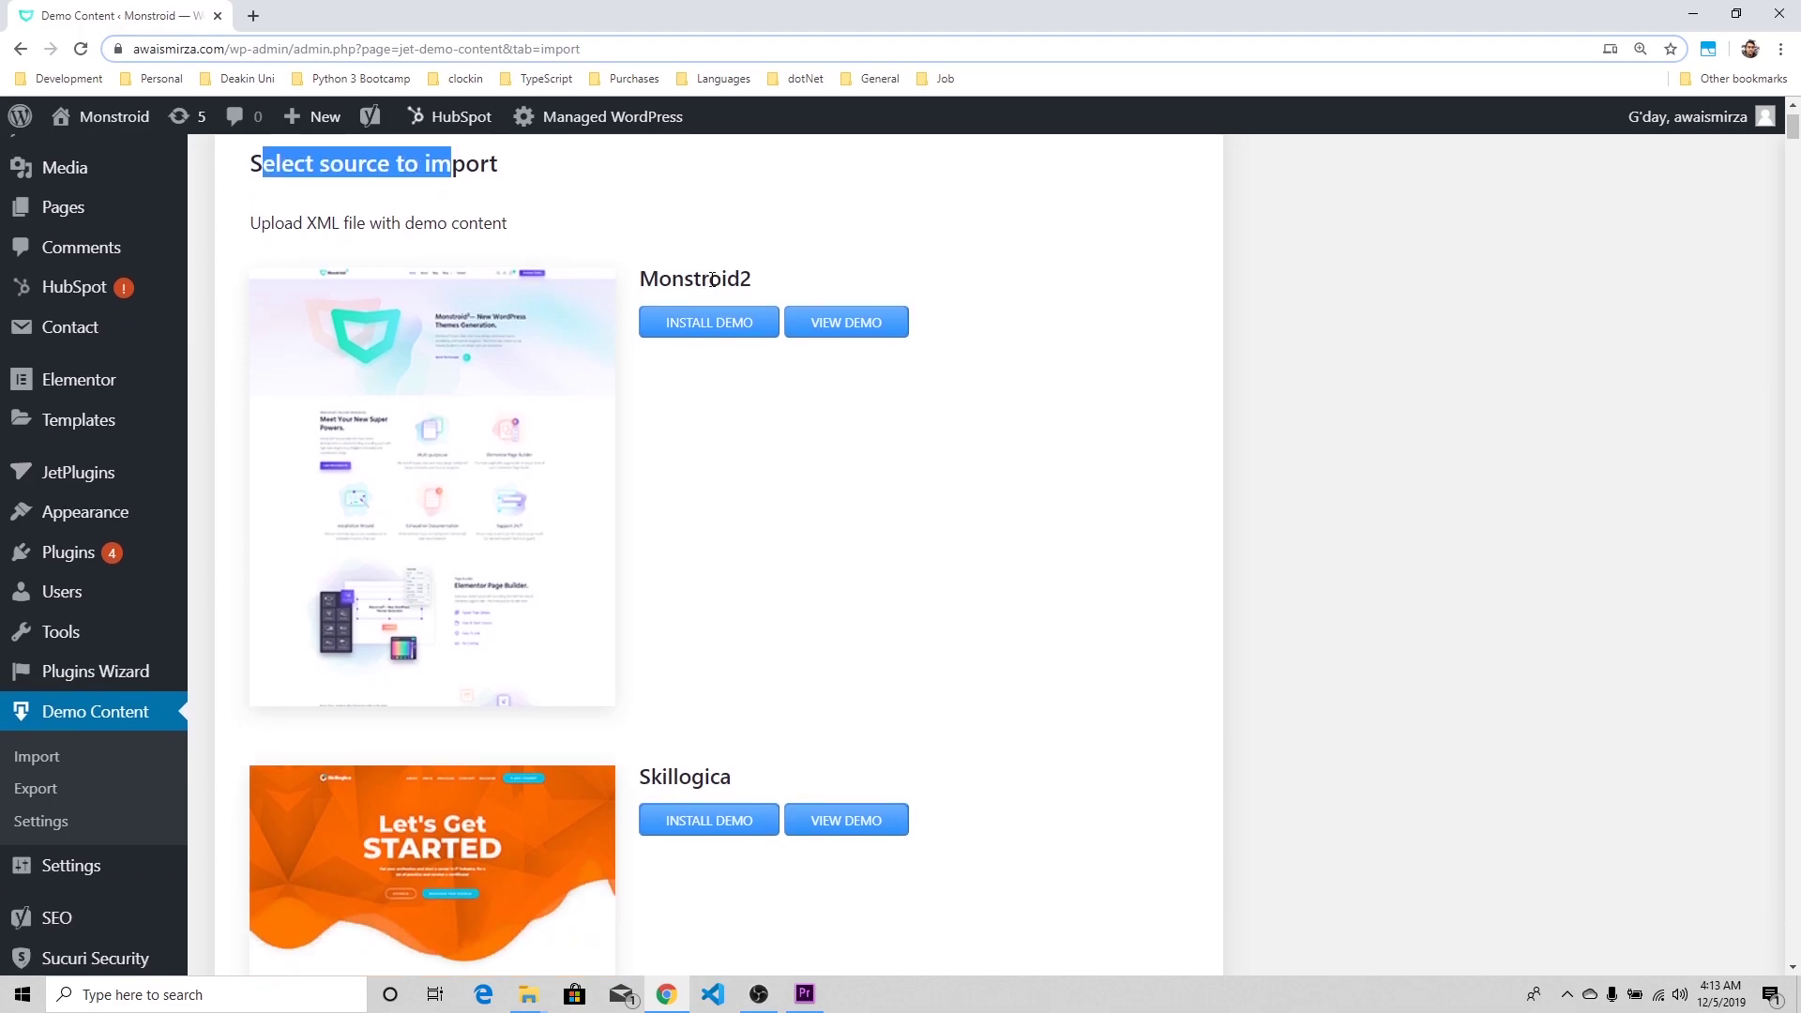
{"action": "scroll", "coordinate": [712, 279], "scroll_direction": "down", "scroll_amount": 5}
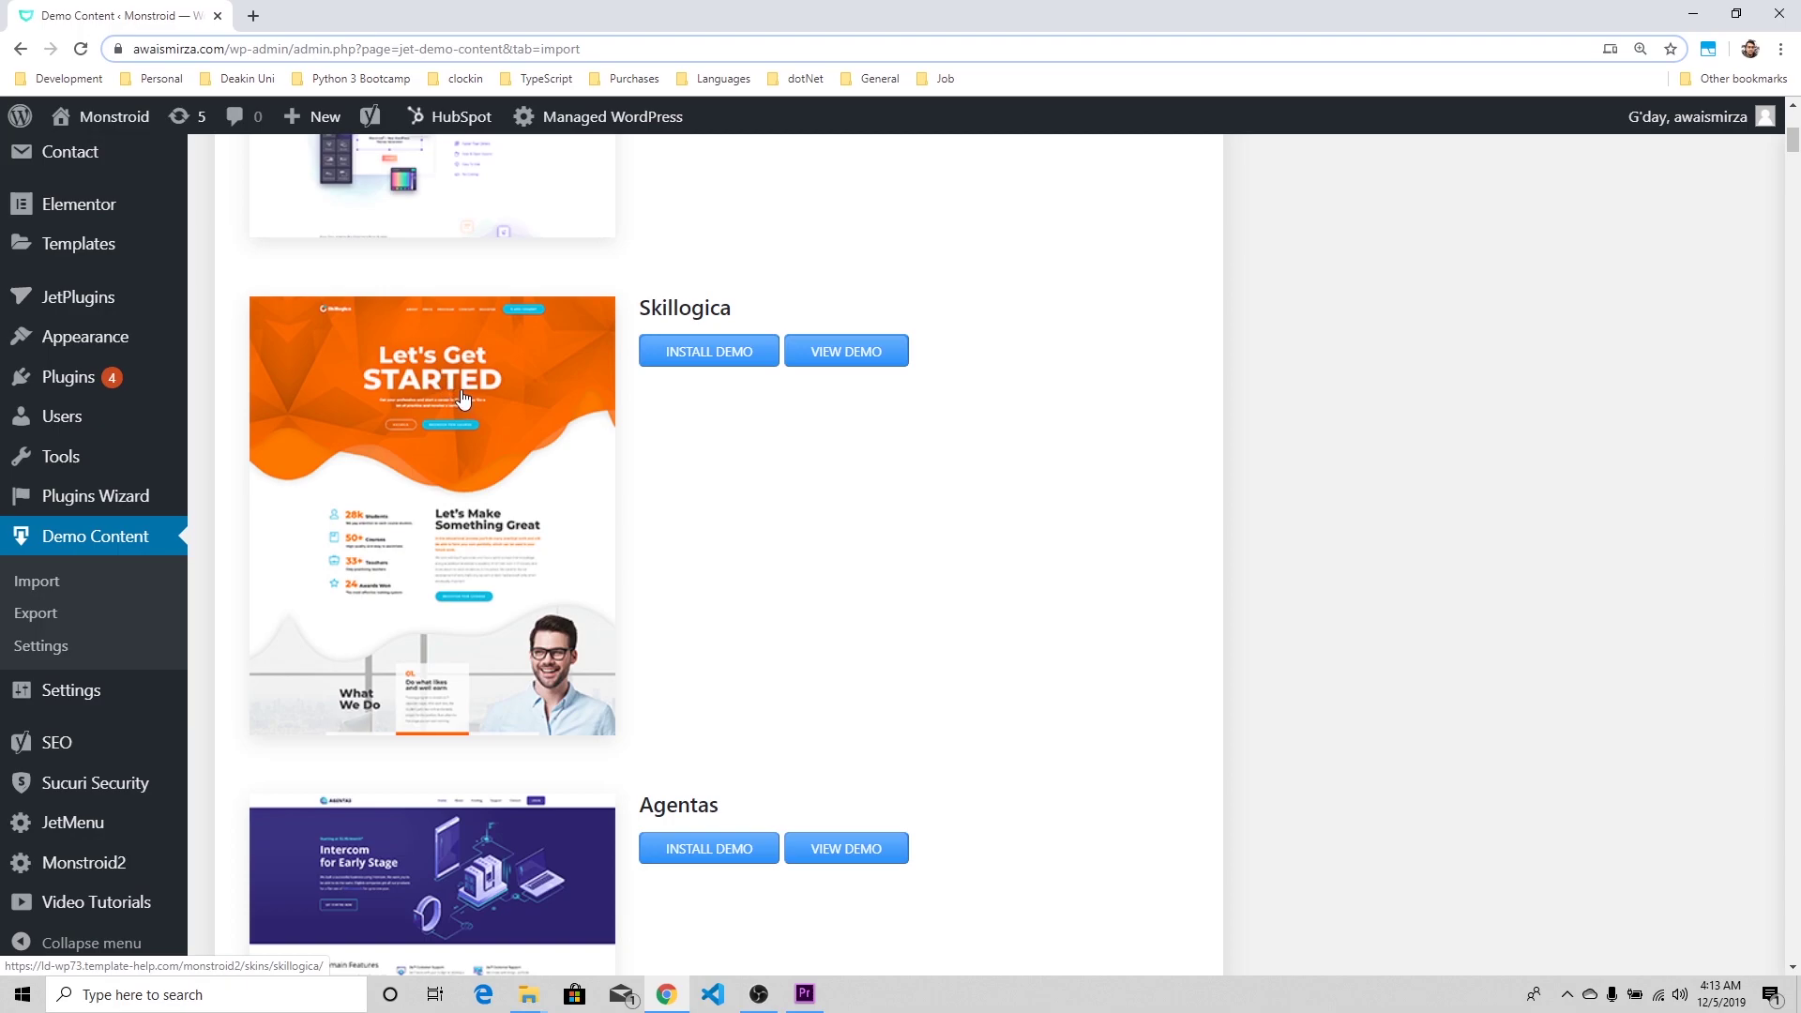
{"action": "scroll", "coordinate": [506, 553], "scroll_direction": "down", "scroll_amount": 6}
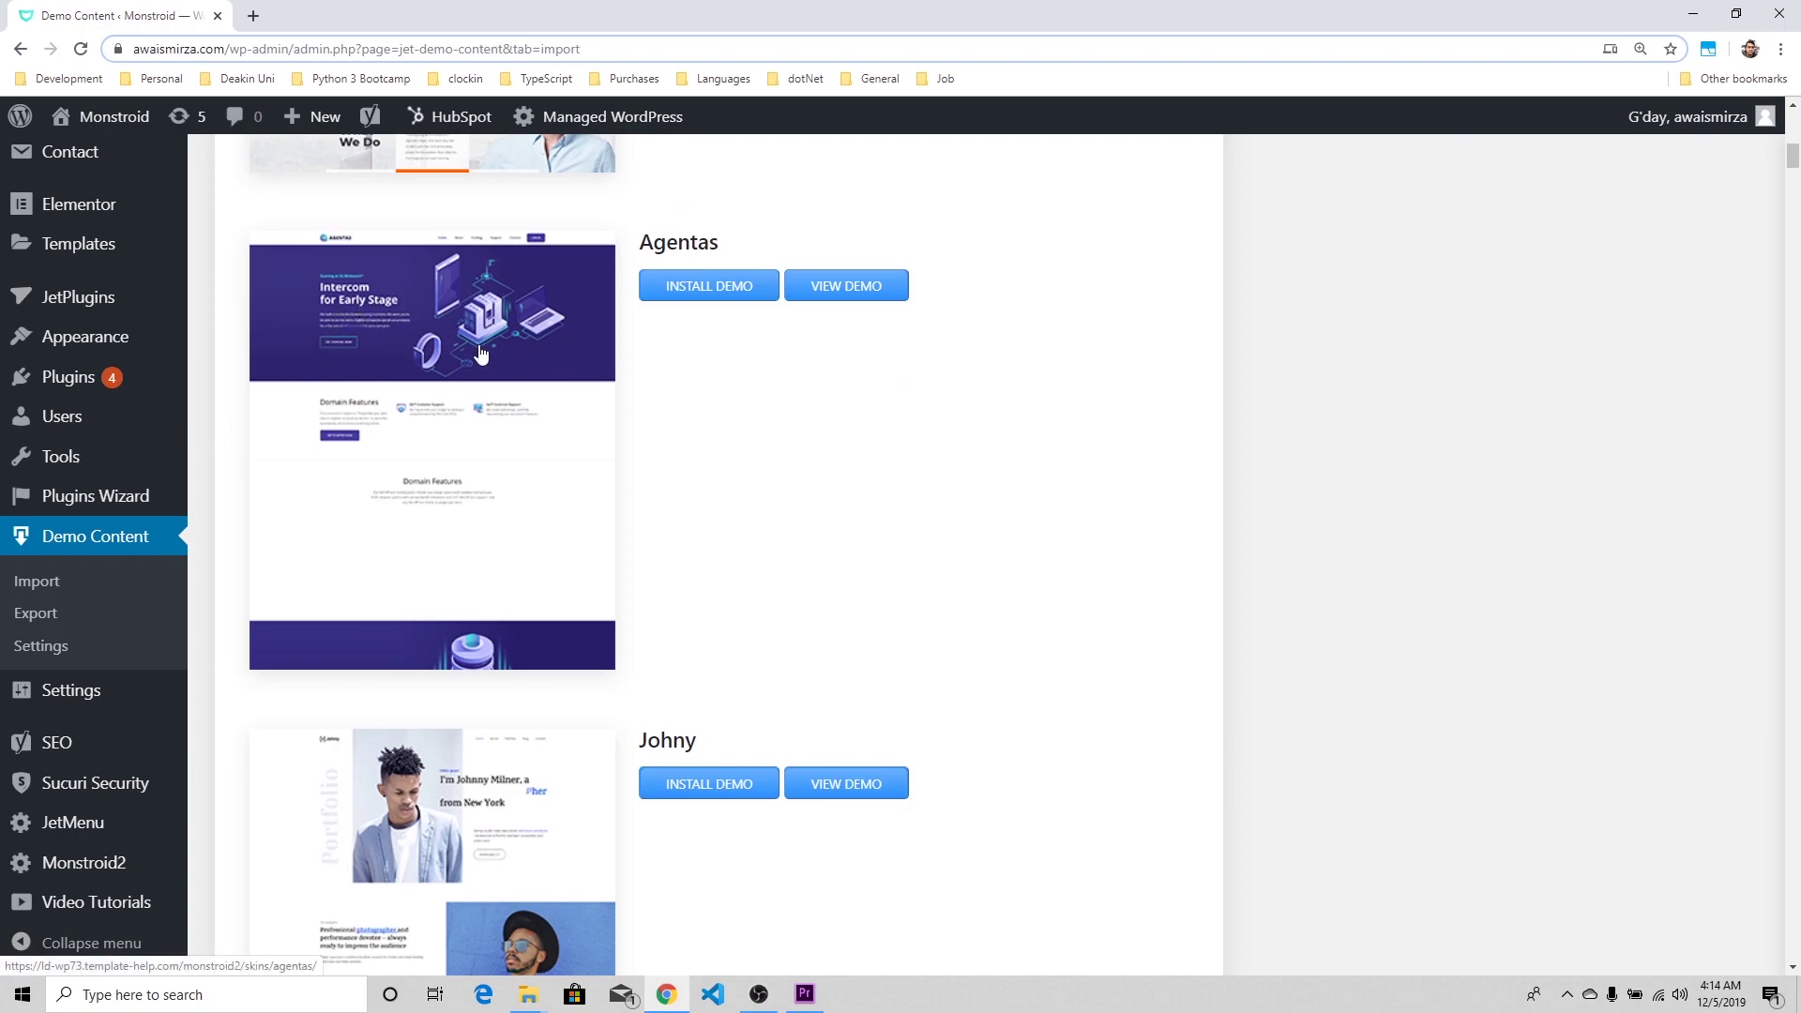
{"action": "scroll", "coordinate": [493, 408], "scroll_direction": "down", "scroll_amount": 4}
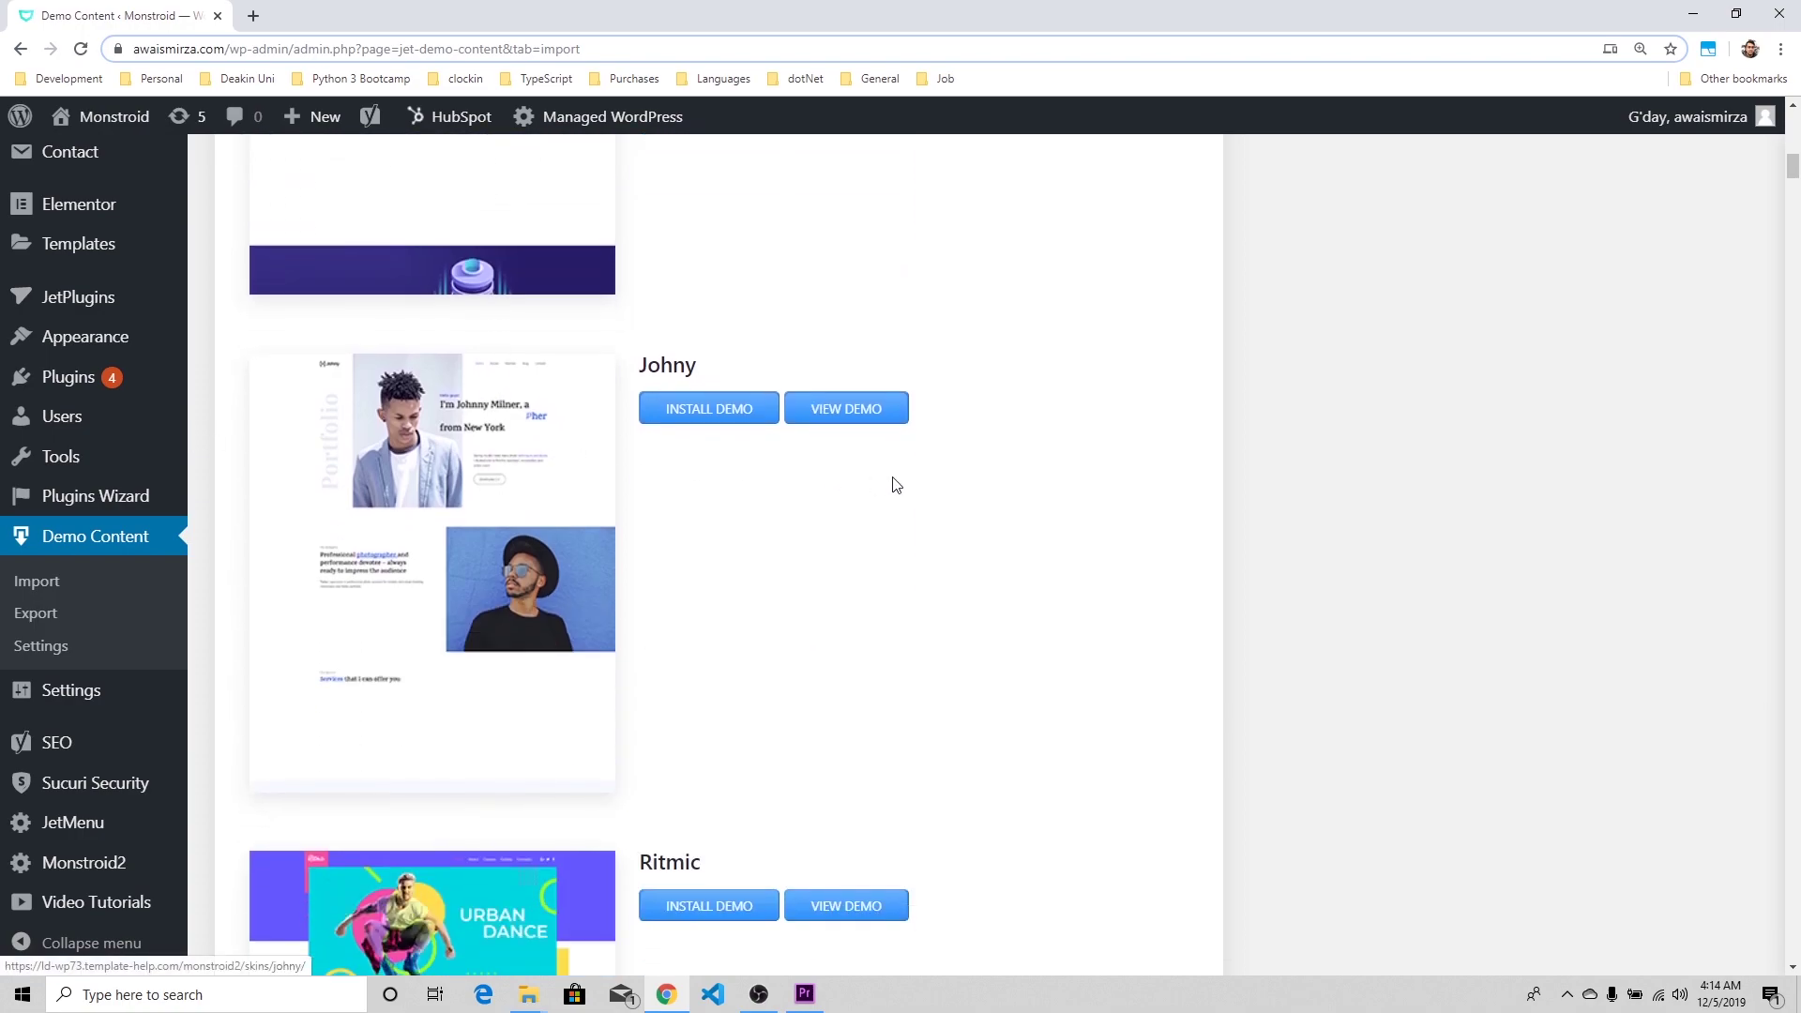
{"action": "scroll", "coordinate": [897, 541], "scroll_direction": "down", "scroll_amount": 4}
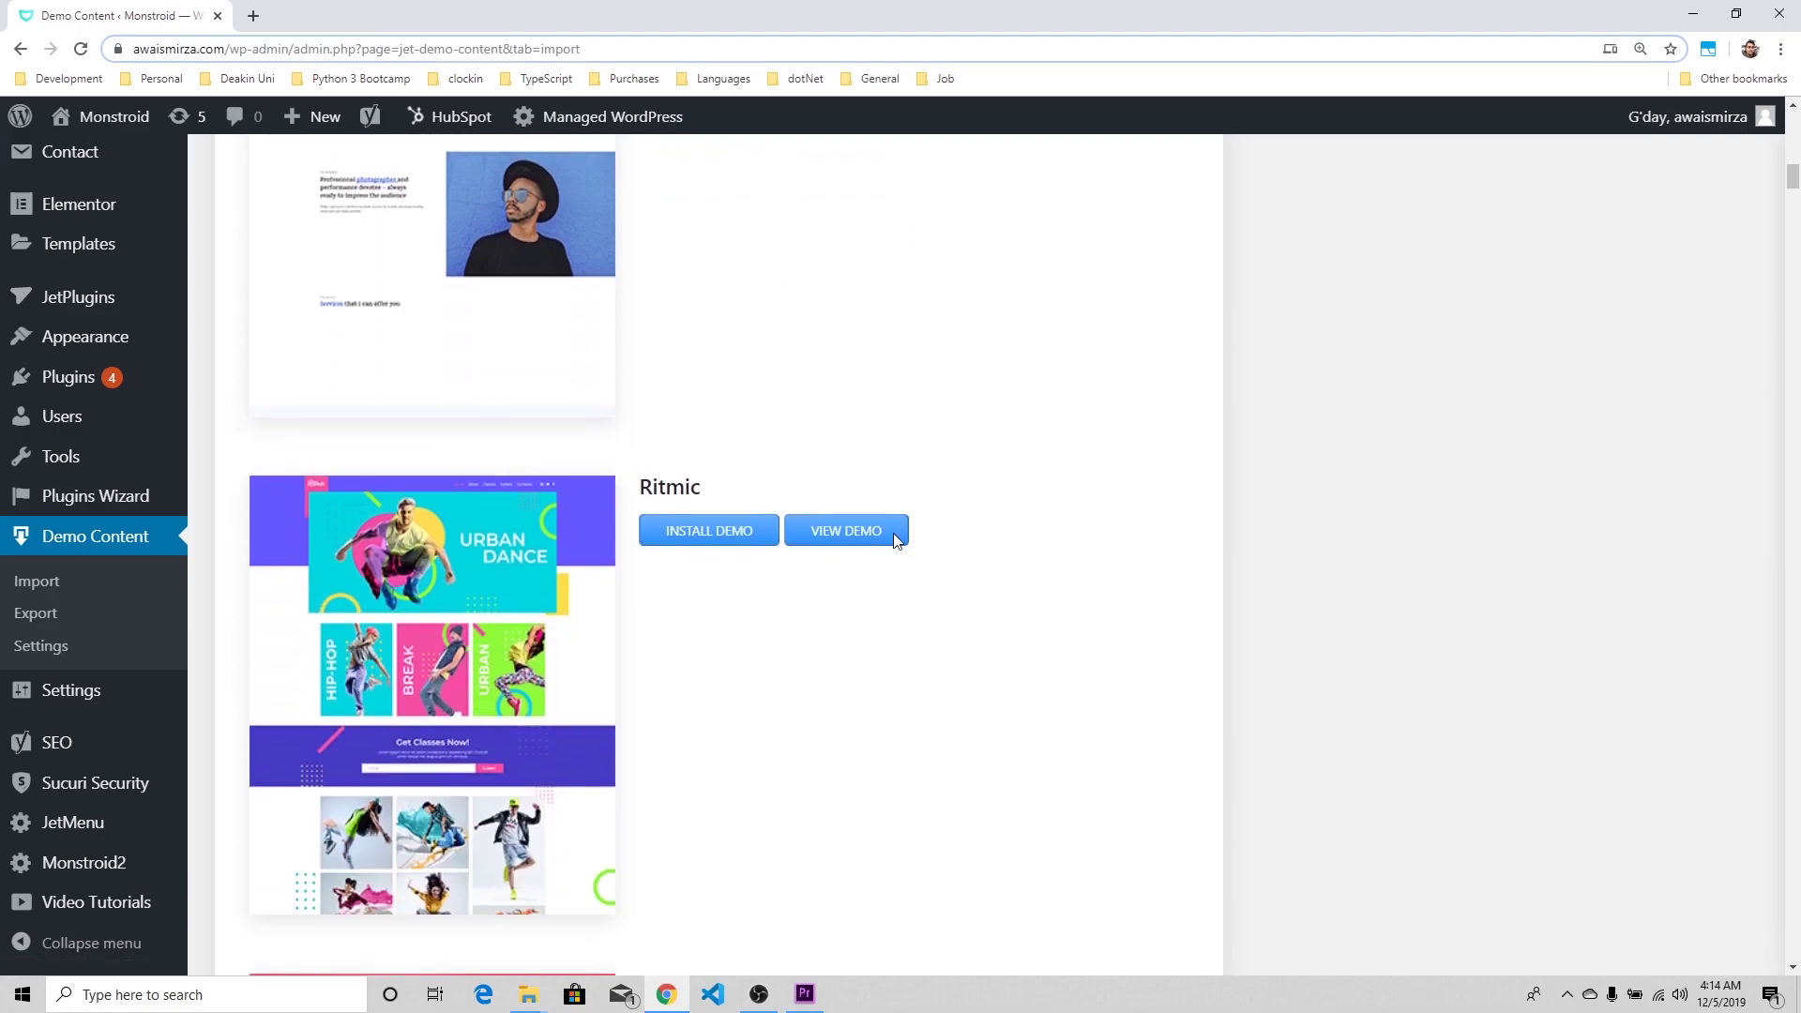
{"action": "scroll", "coordinate": [967, 621], "scroll_direction": "down", "scroll_amount": 4}
{"action": "scroll", "coordinate": [967, 621], "scroll_direction": "down", "scroll_amount": 6}
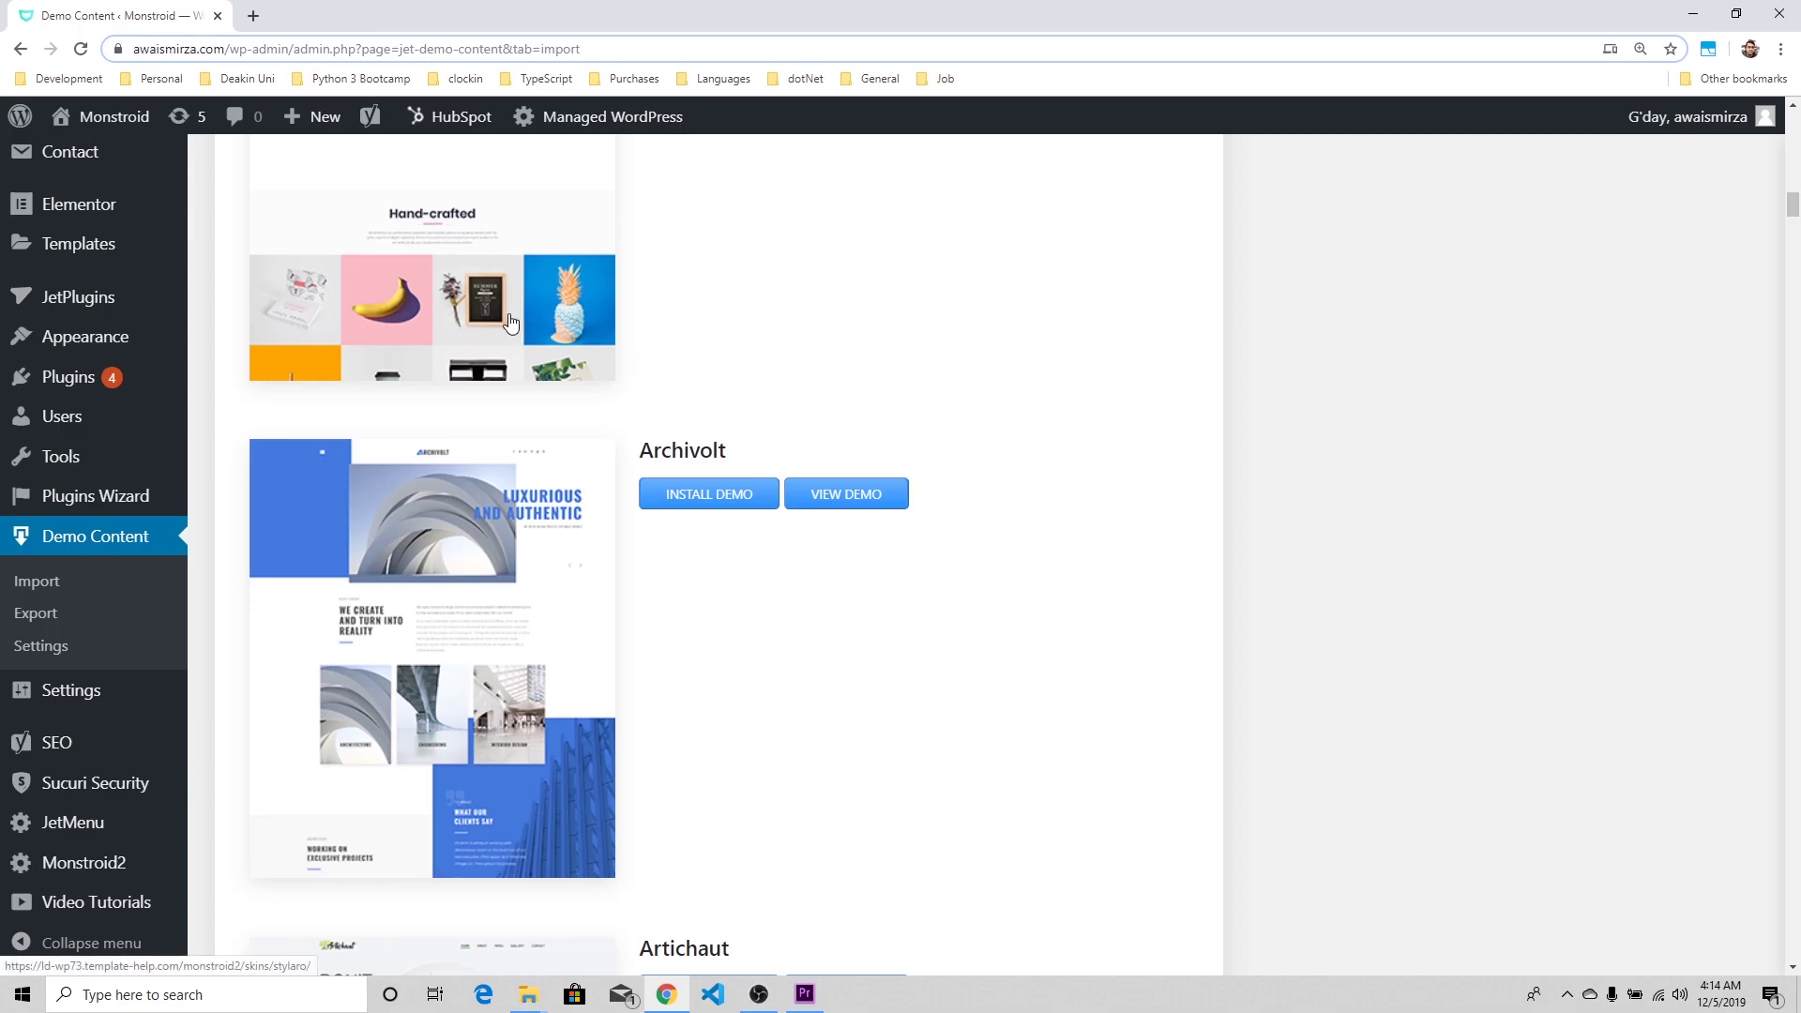
{"action": "scroll", "coordinate": [497, 349], "scroll_direction": "up", "scroll_amount": 1}
{"action": "scroll", "coordinate": [496, 349], "scroll_direction": "up", "scroll_amount": 2}
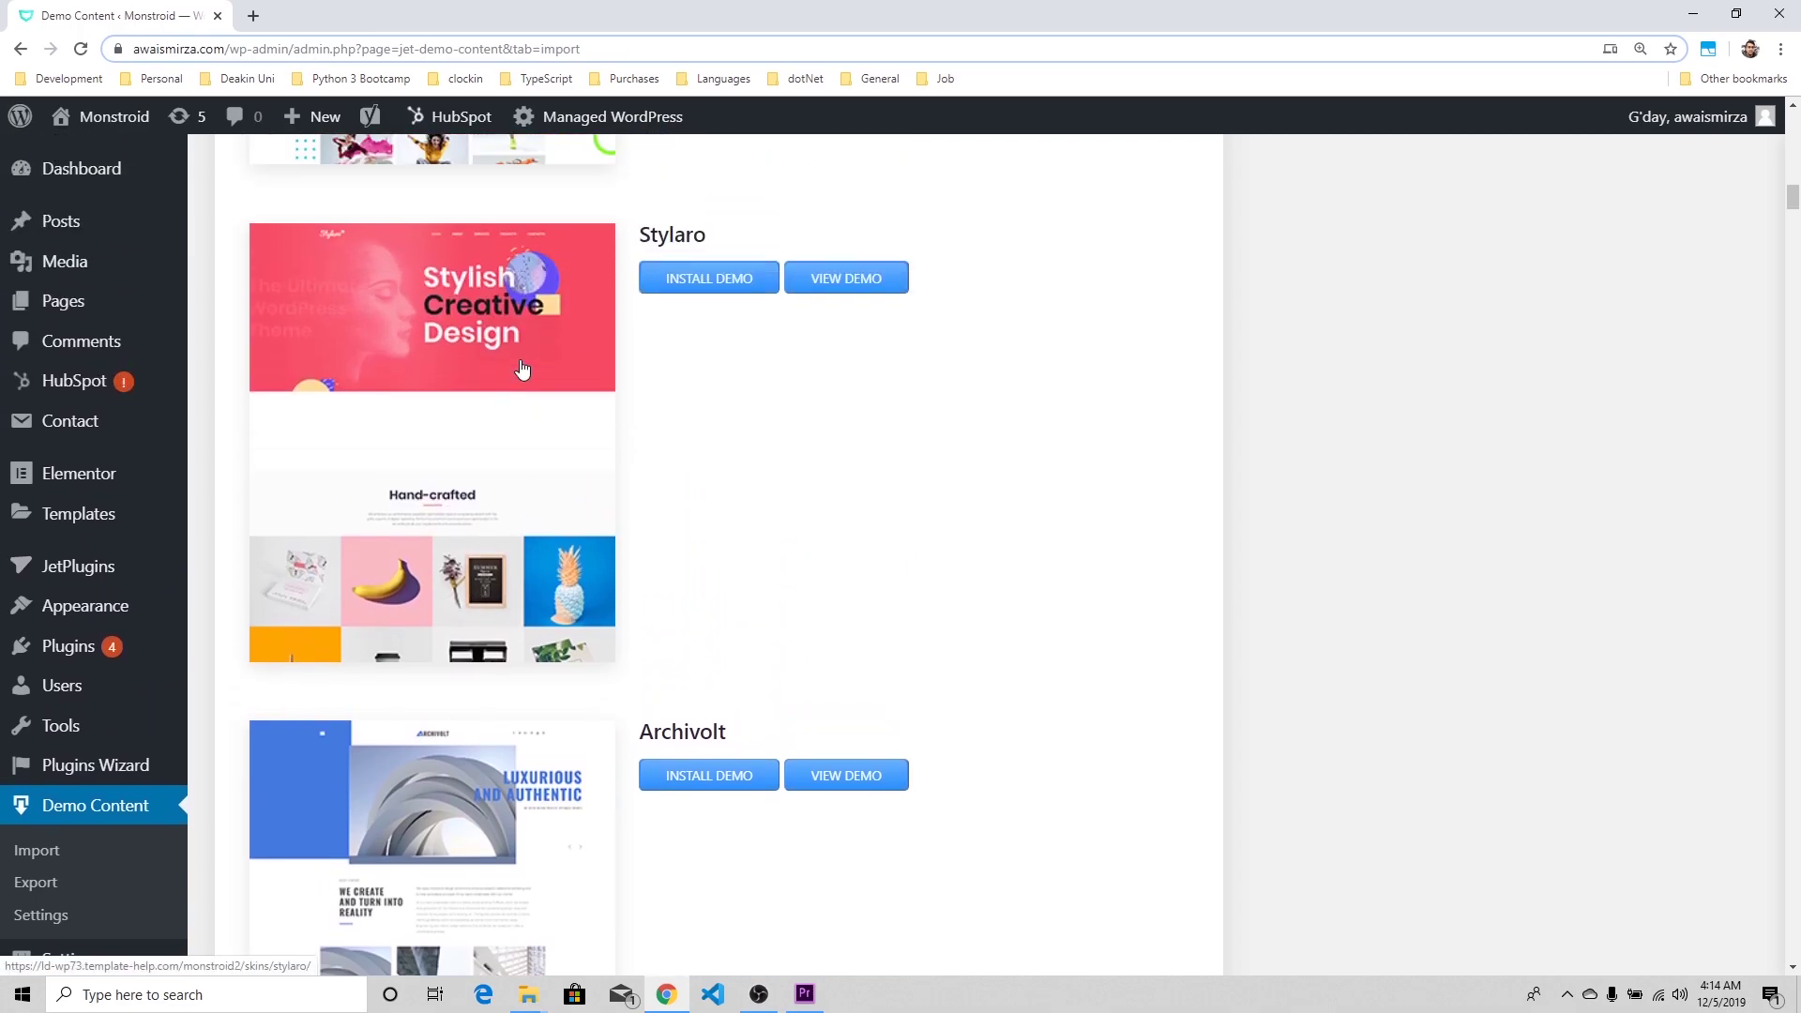
{"action": "scroll", "coordinate": [542, 338], "scroll_direction": "down", "scroll_amount": 5}
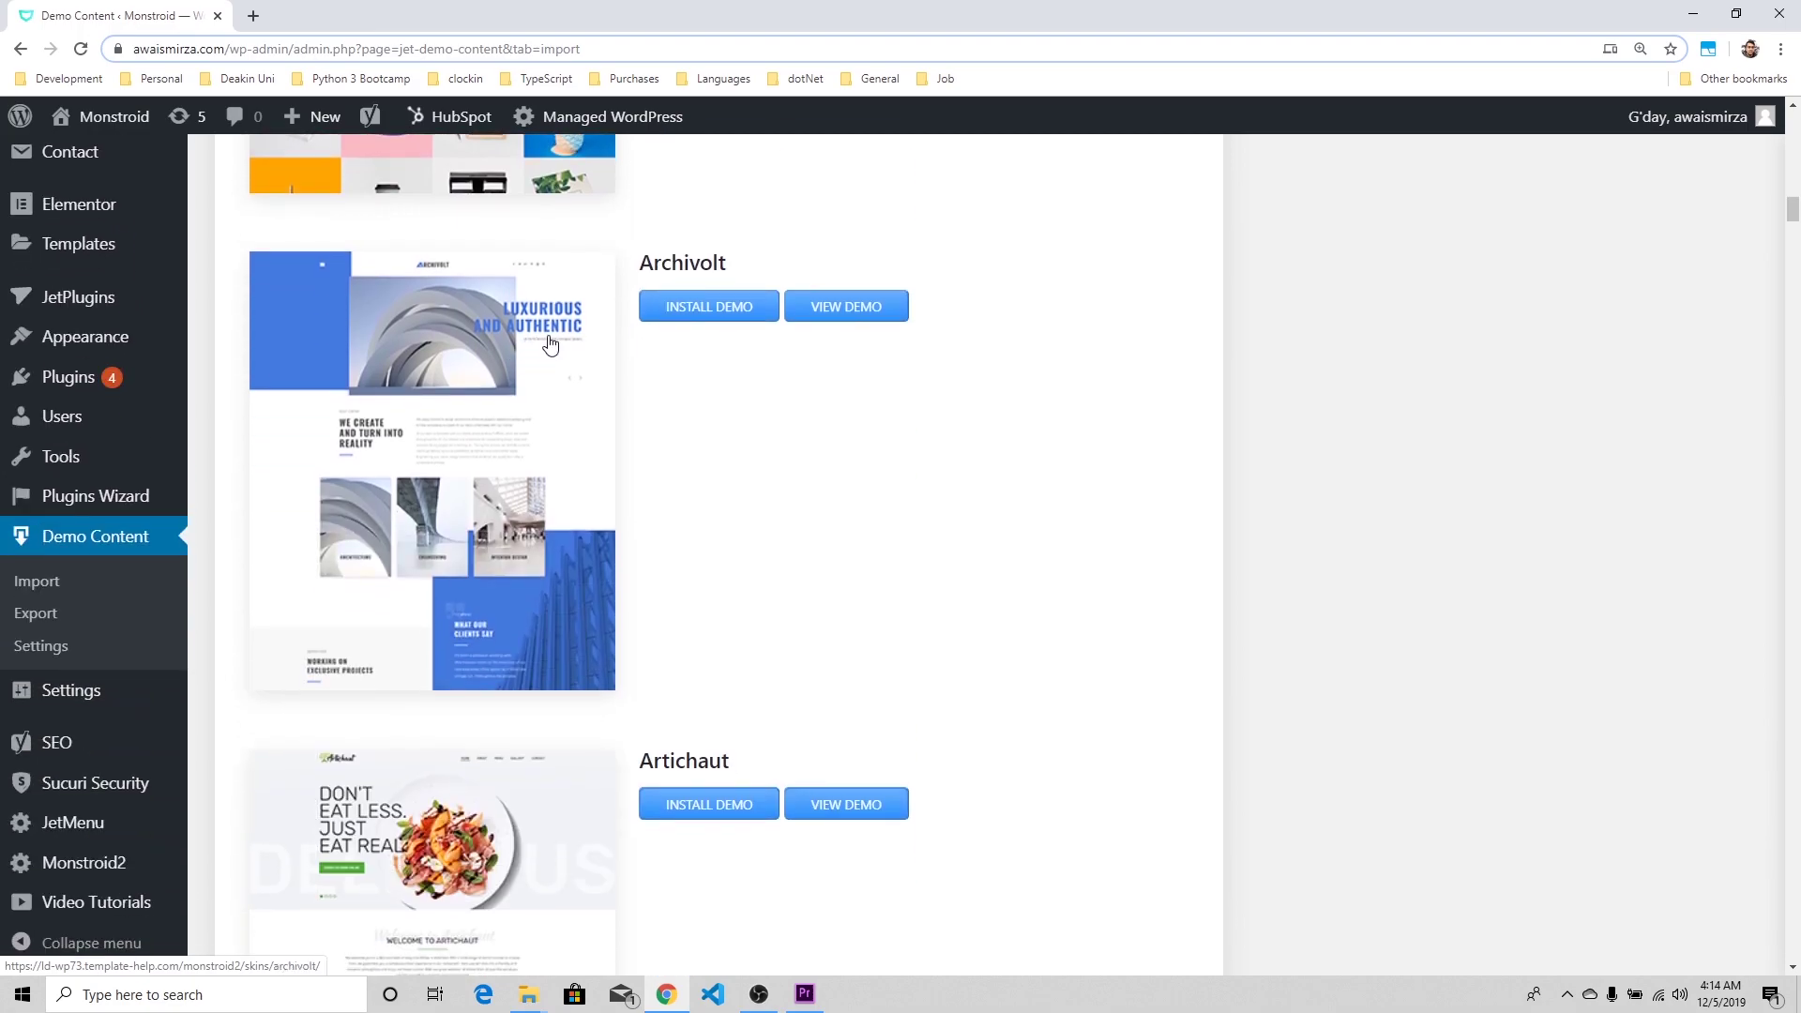
{"action": "scroll", "coordinate": [682, 375], "scroll_direction": "down", "scroll_amount": 5}
{"action": "scroll", "coordinate": [756, 470], "scroll_direction": "down", "scroll_amount": 4}
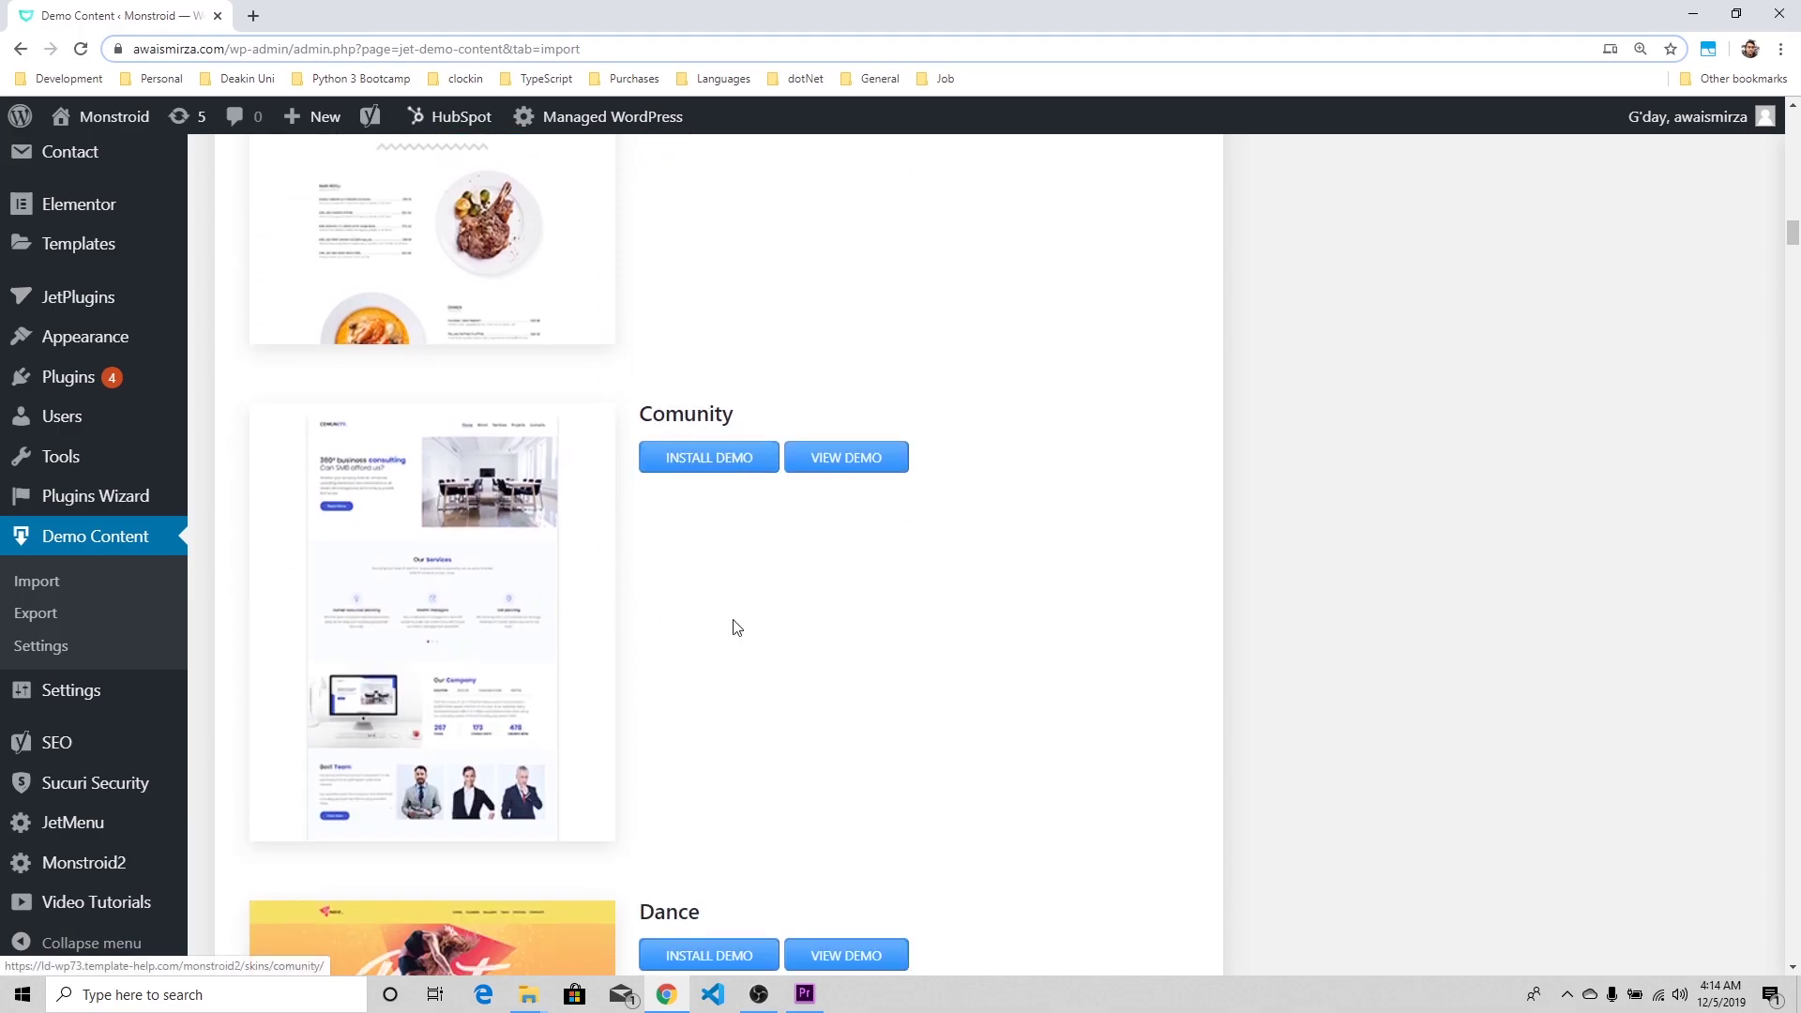
{"action": "scroll", "coordinate": [736, 627], "scroll_direction": "down", "scroll_amount": 6}
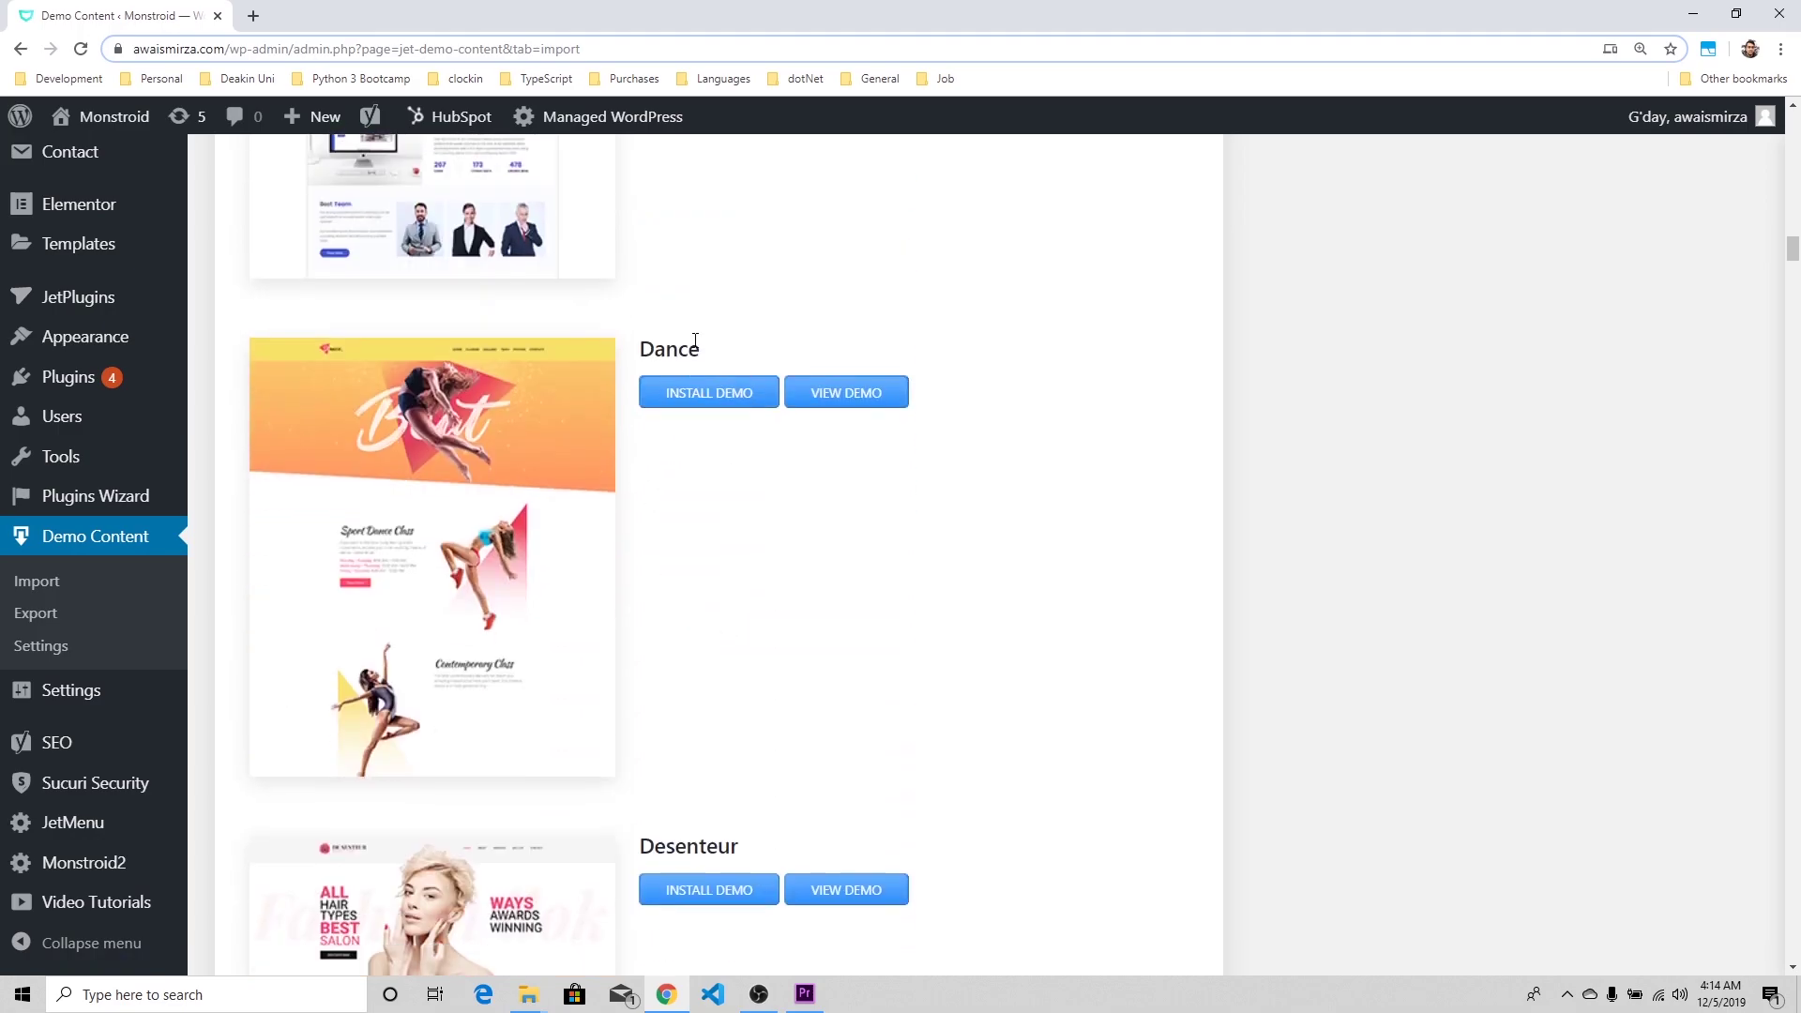
{"action": "scroll", "coordinate": [750, 526], "scroll_direction": "down", "scroll_amount": 9}
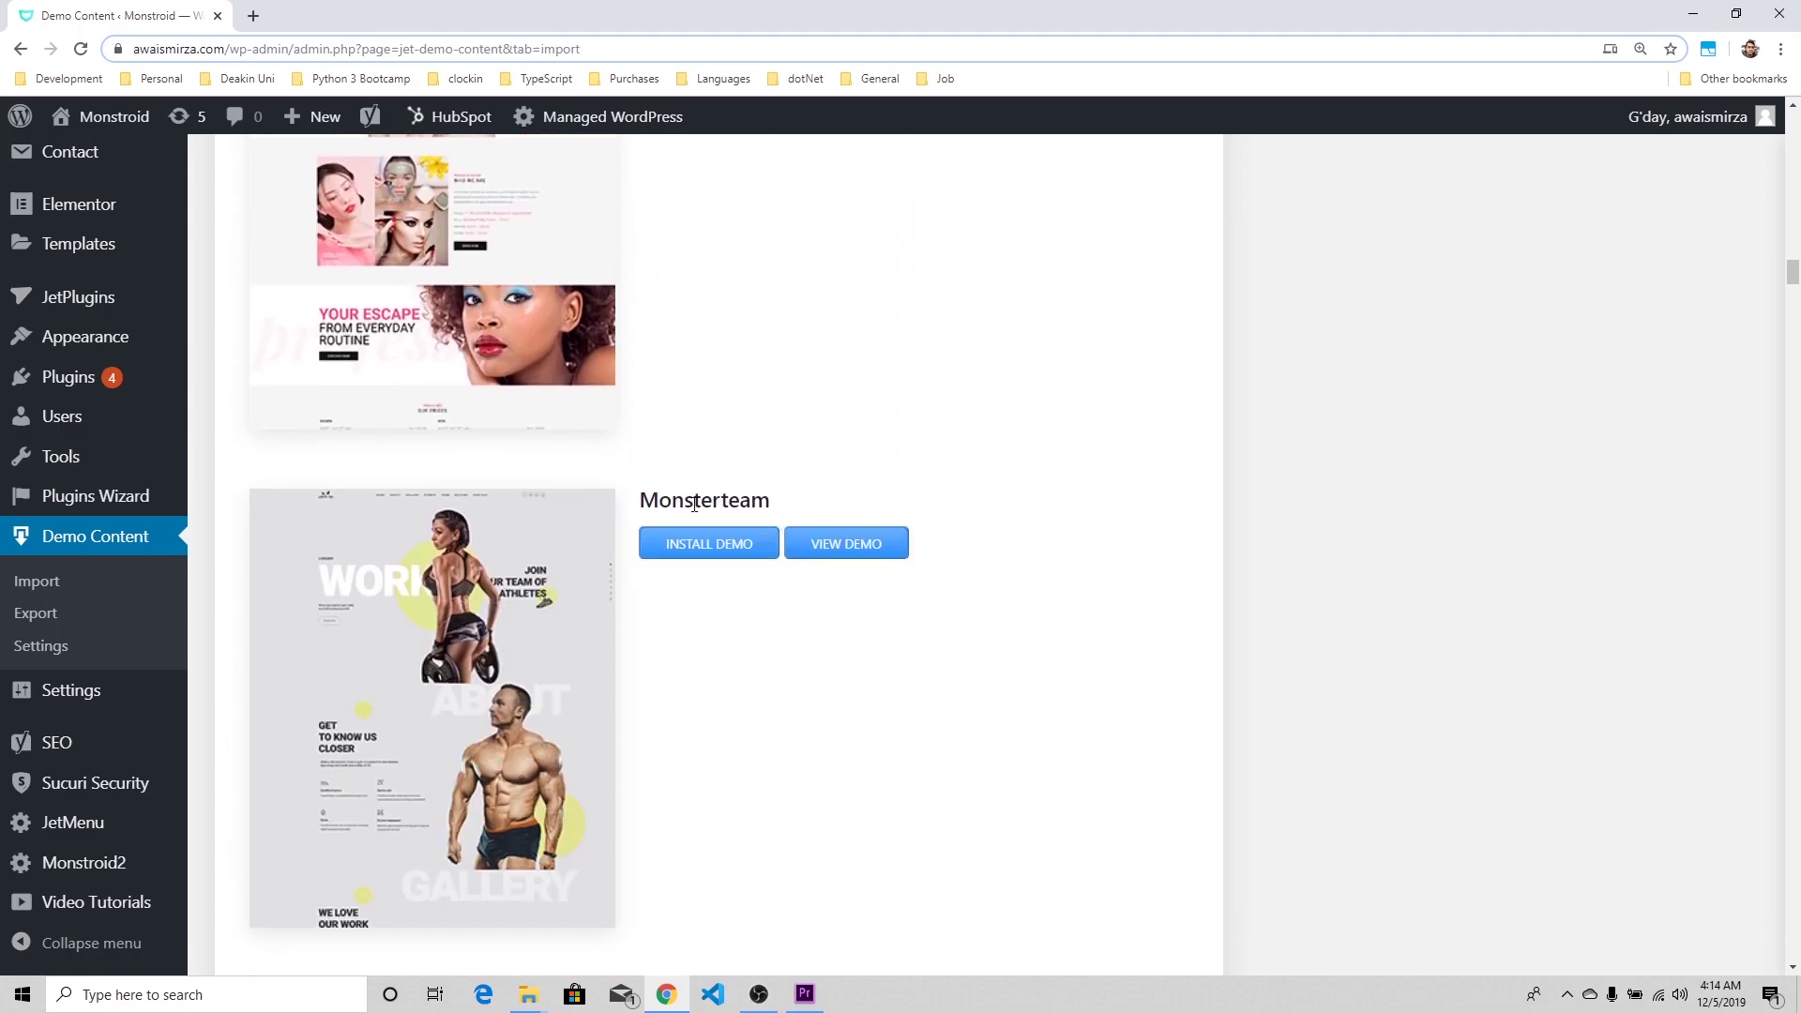
{"action": "left_click_drag", "start_coordinate": [659, 504], "coordinate": [728, 505]}
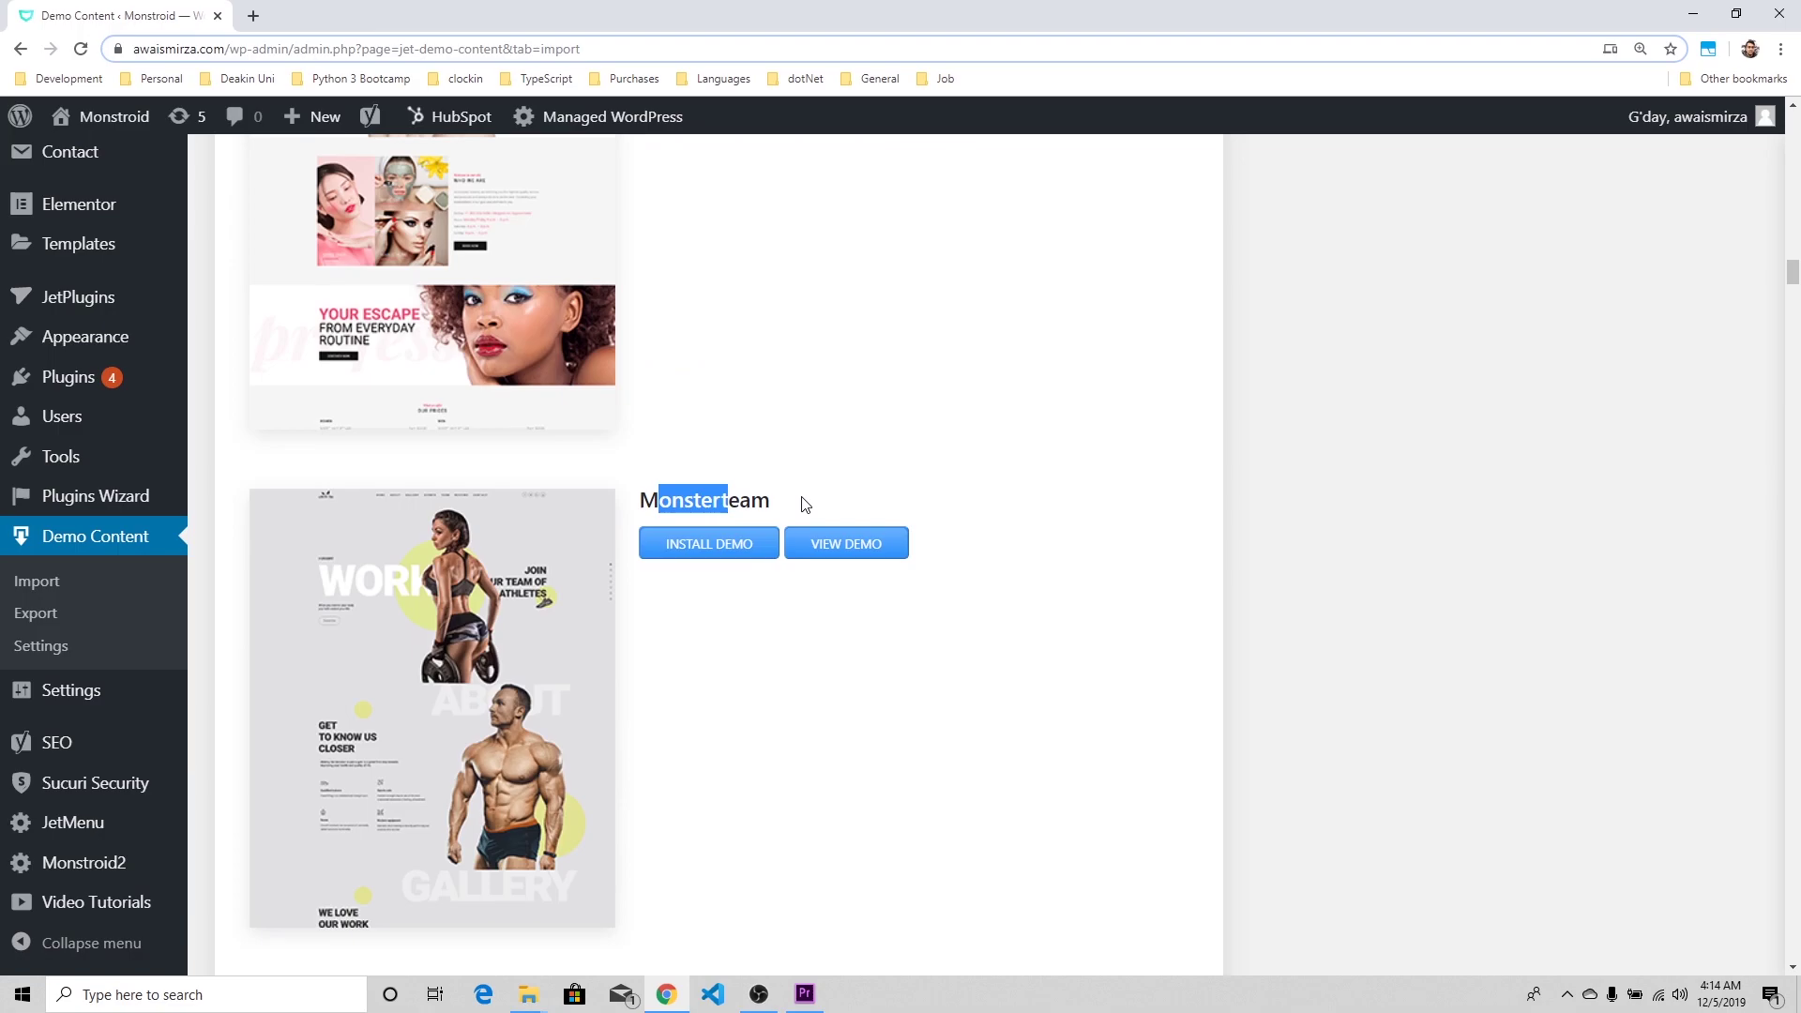
{"action": "left_click", "coordinate": [729, 499]}
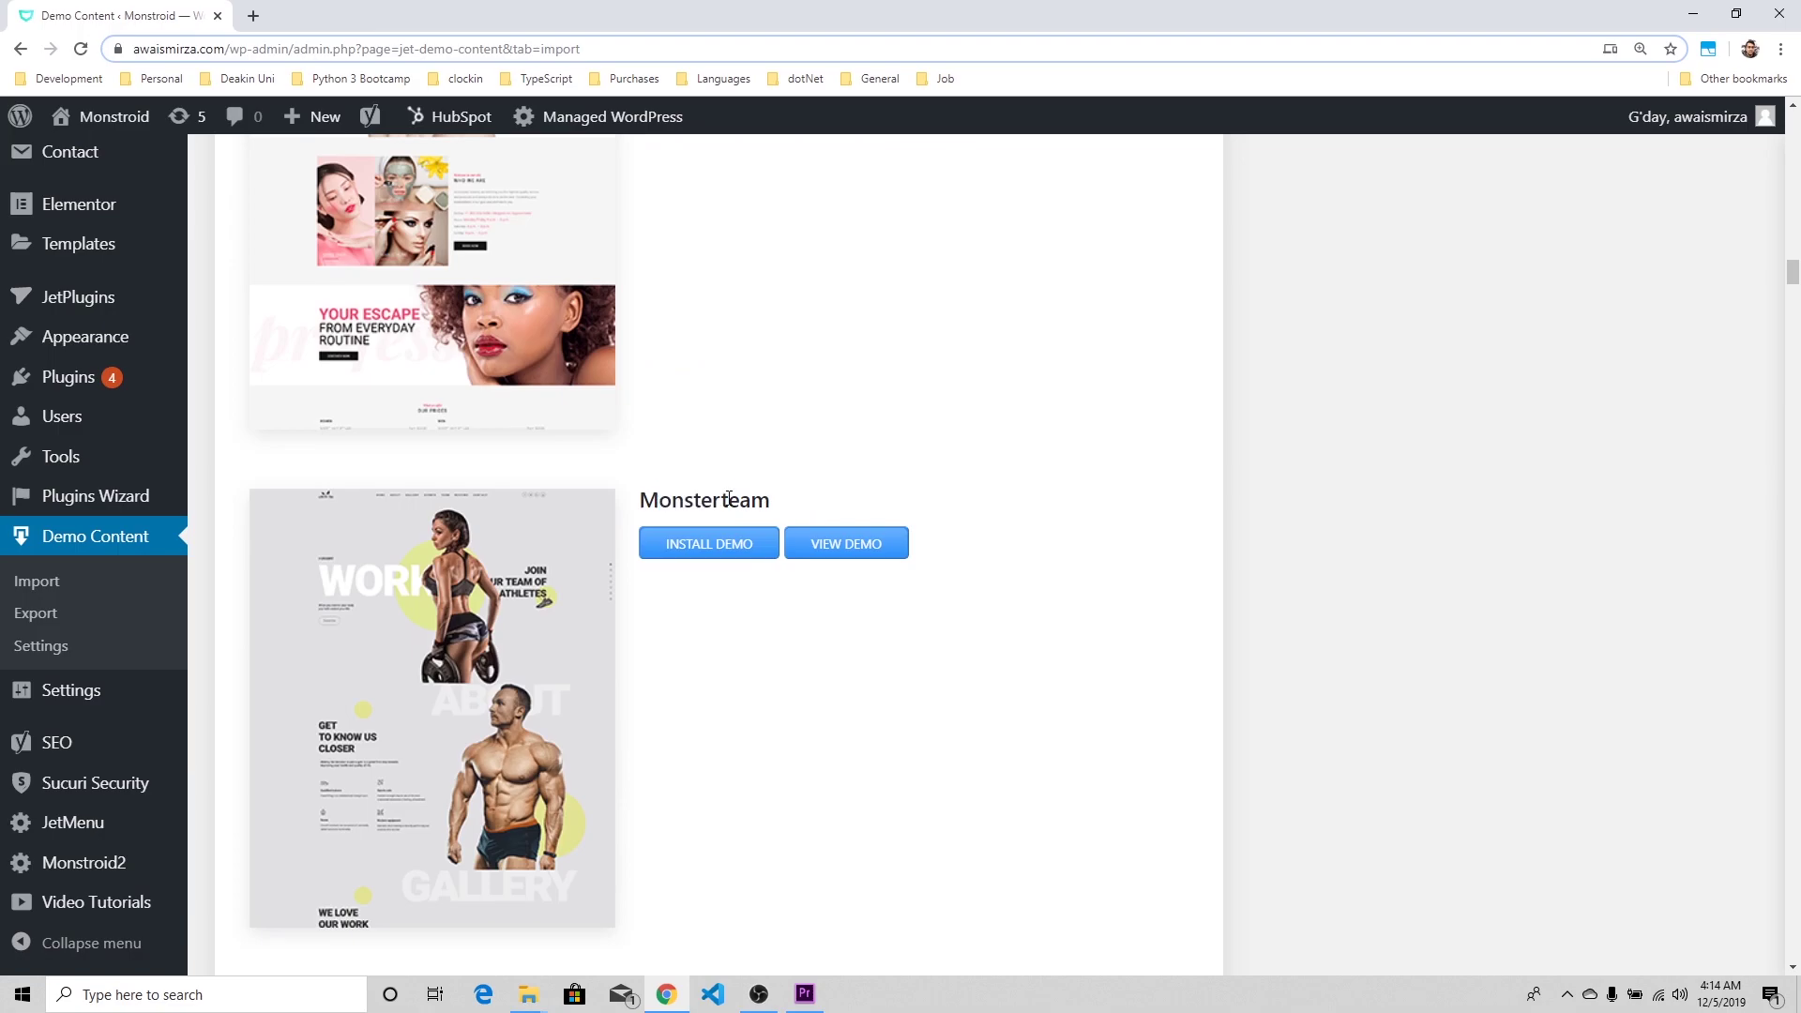
- Continue past Acidic and Backpackstory down to the Maikon skin's Install Demo and View Demo options
{"action": "scroll", "coordinate": [427, 481], "scroll_direction": "down", "scroll_amount": 5}
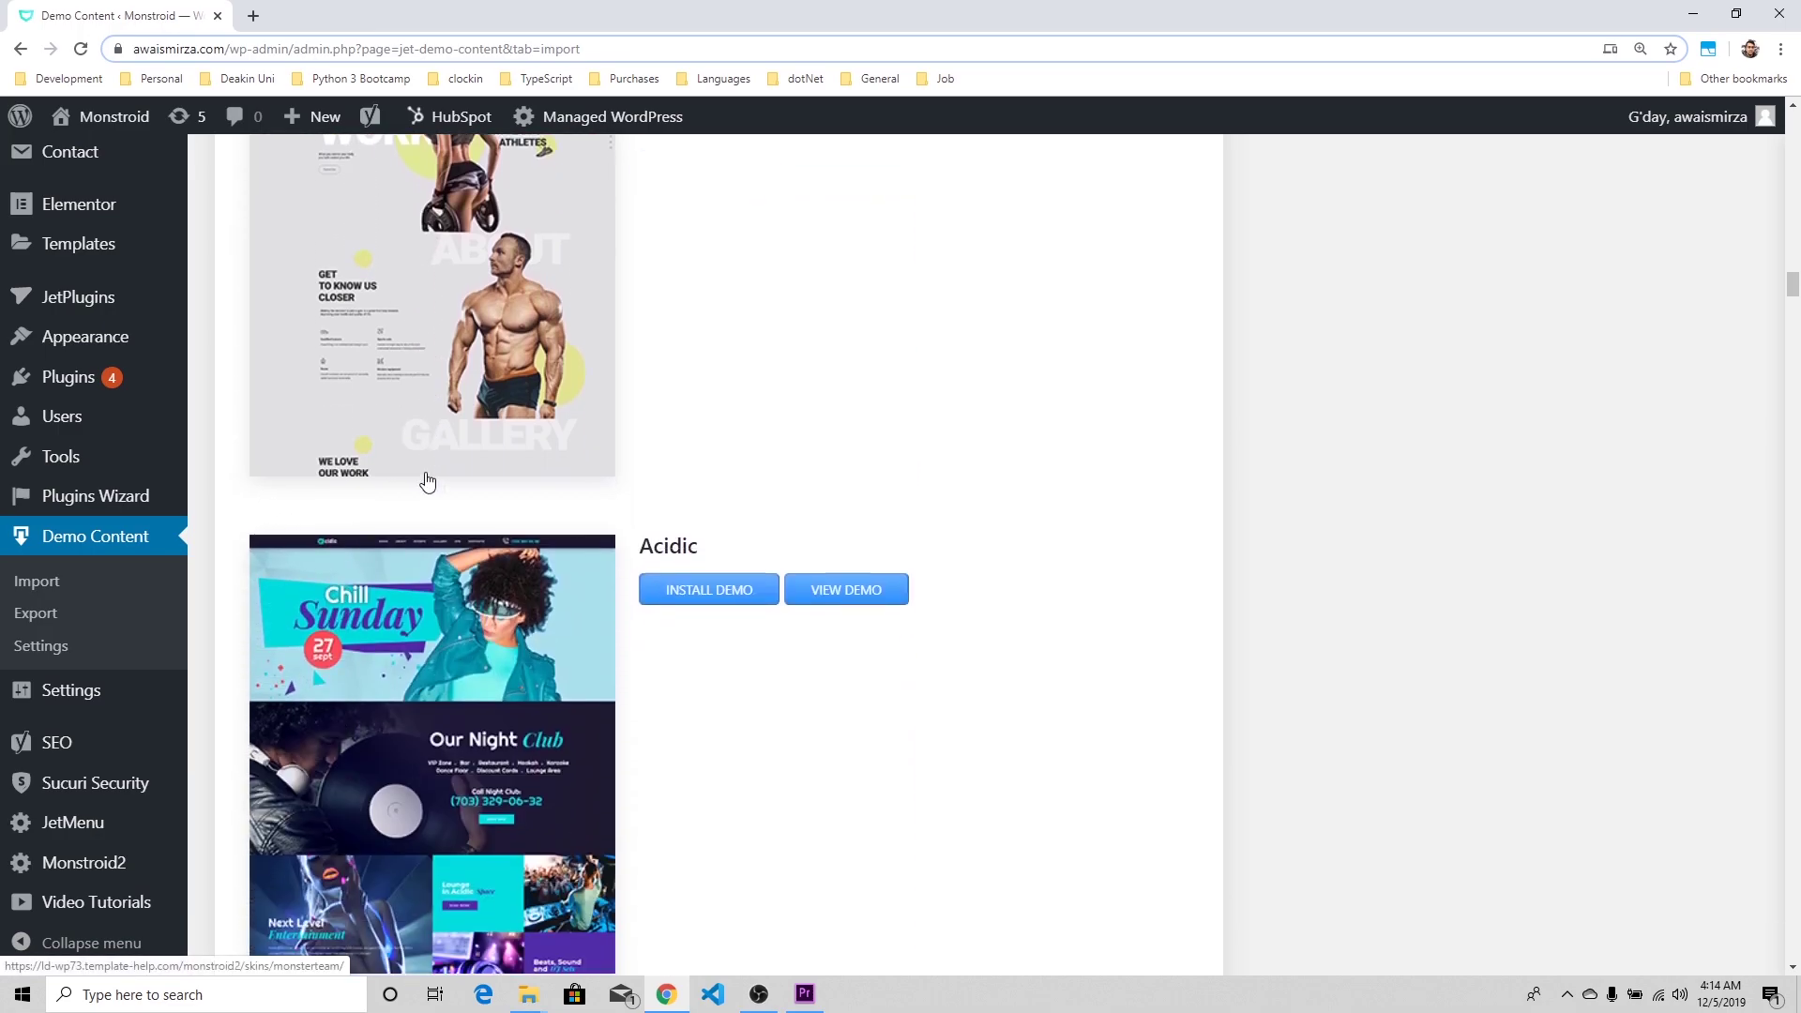
{"action": "scroll", "coordinate": [427, 481], "scroll_direction": "down", "scroll_amount": 4}
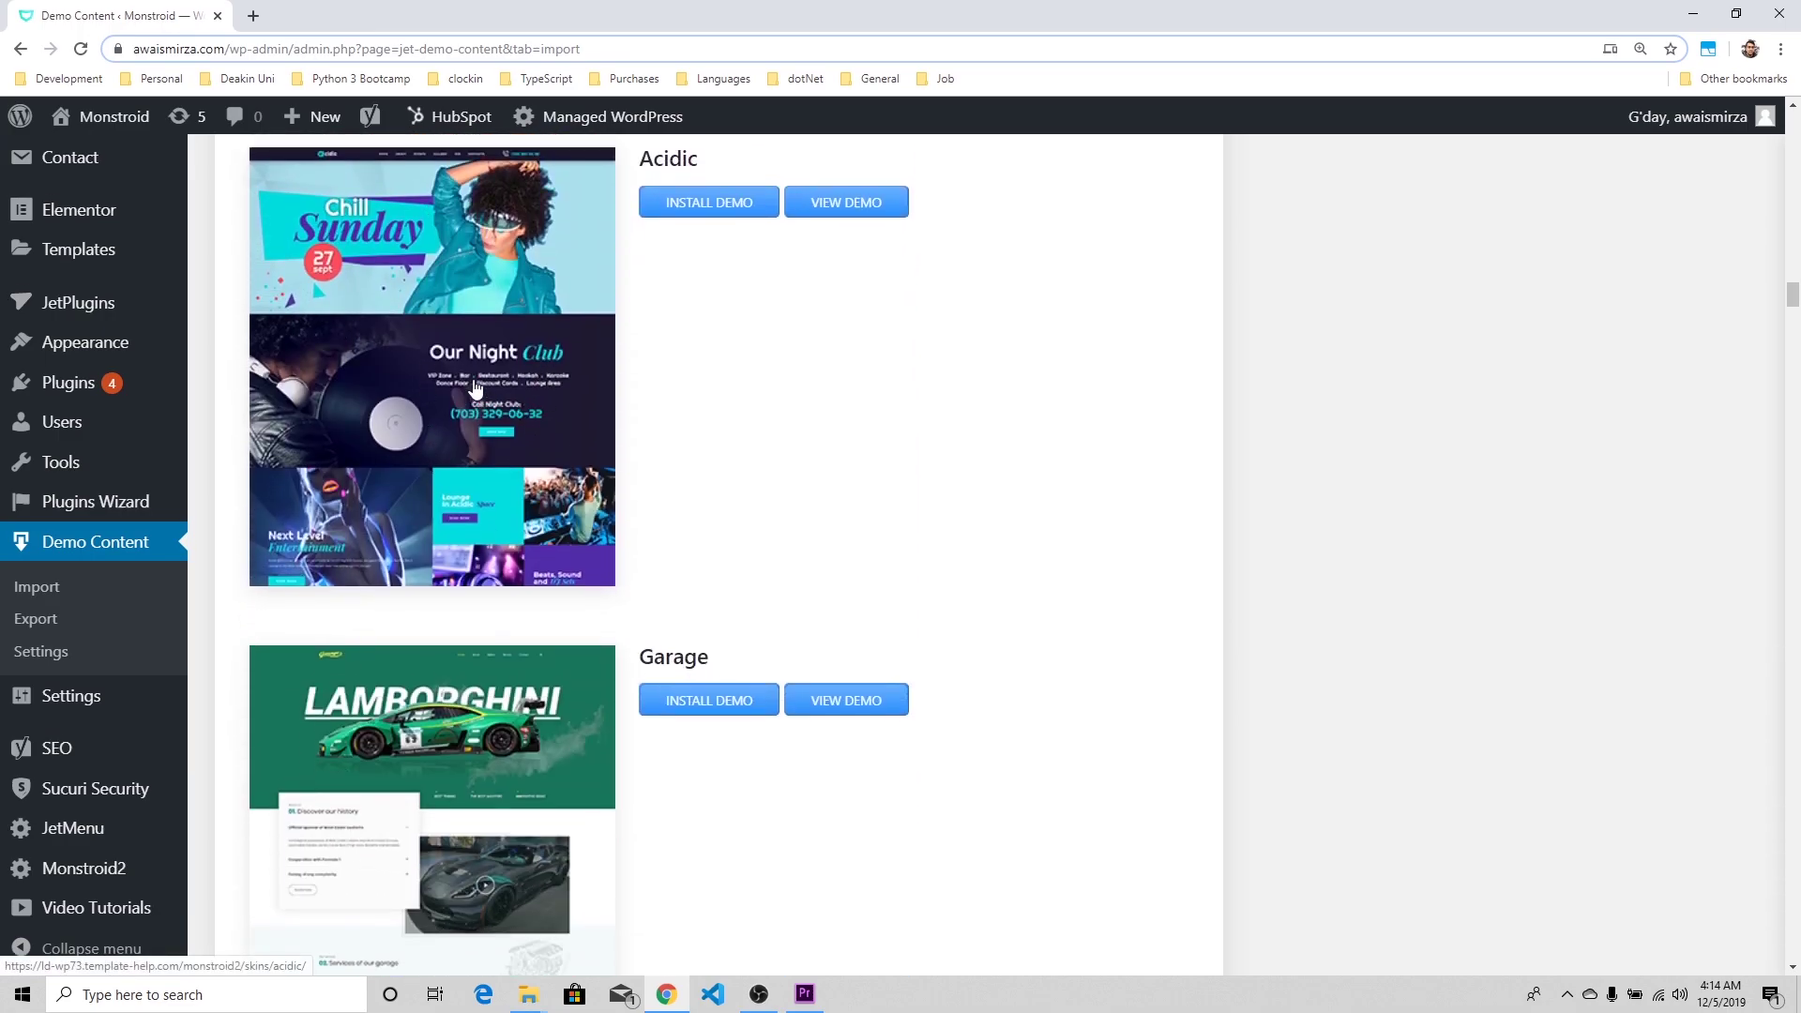
{"action": "scroll", "coordinate": [474, 387], "scroll_direction": "up", "scroll_amount": 2}
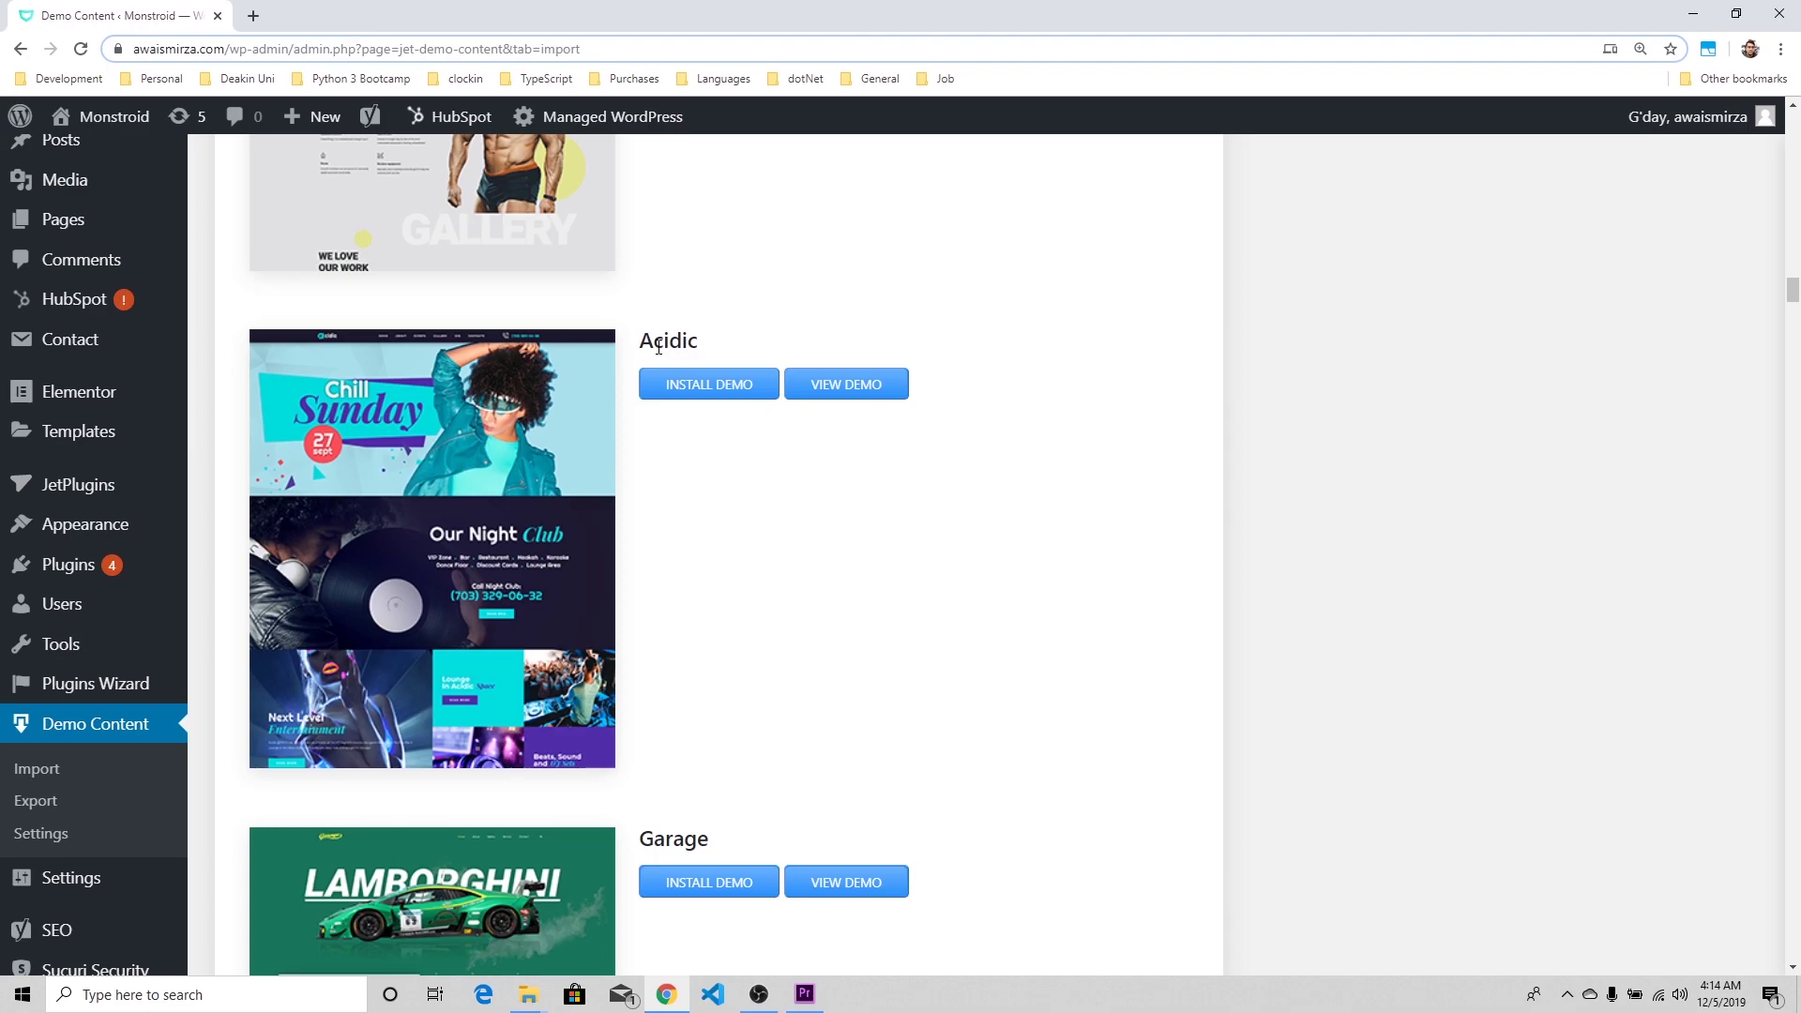
{"action": "left_click_drag", "start_coordinate": [659, 347], "coordinate": [676, 348]}
{"action": "scroll", "coordinate": [750, 528], "scroll_direction": "down", "scroll_amount": 5}
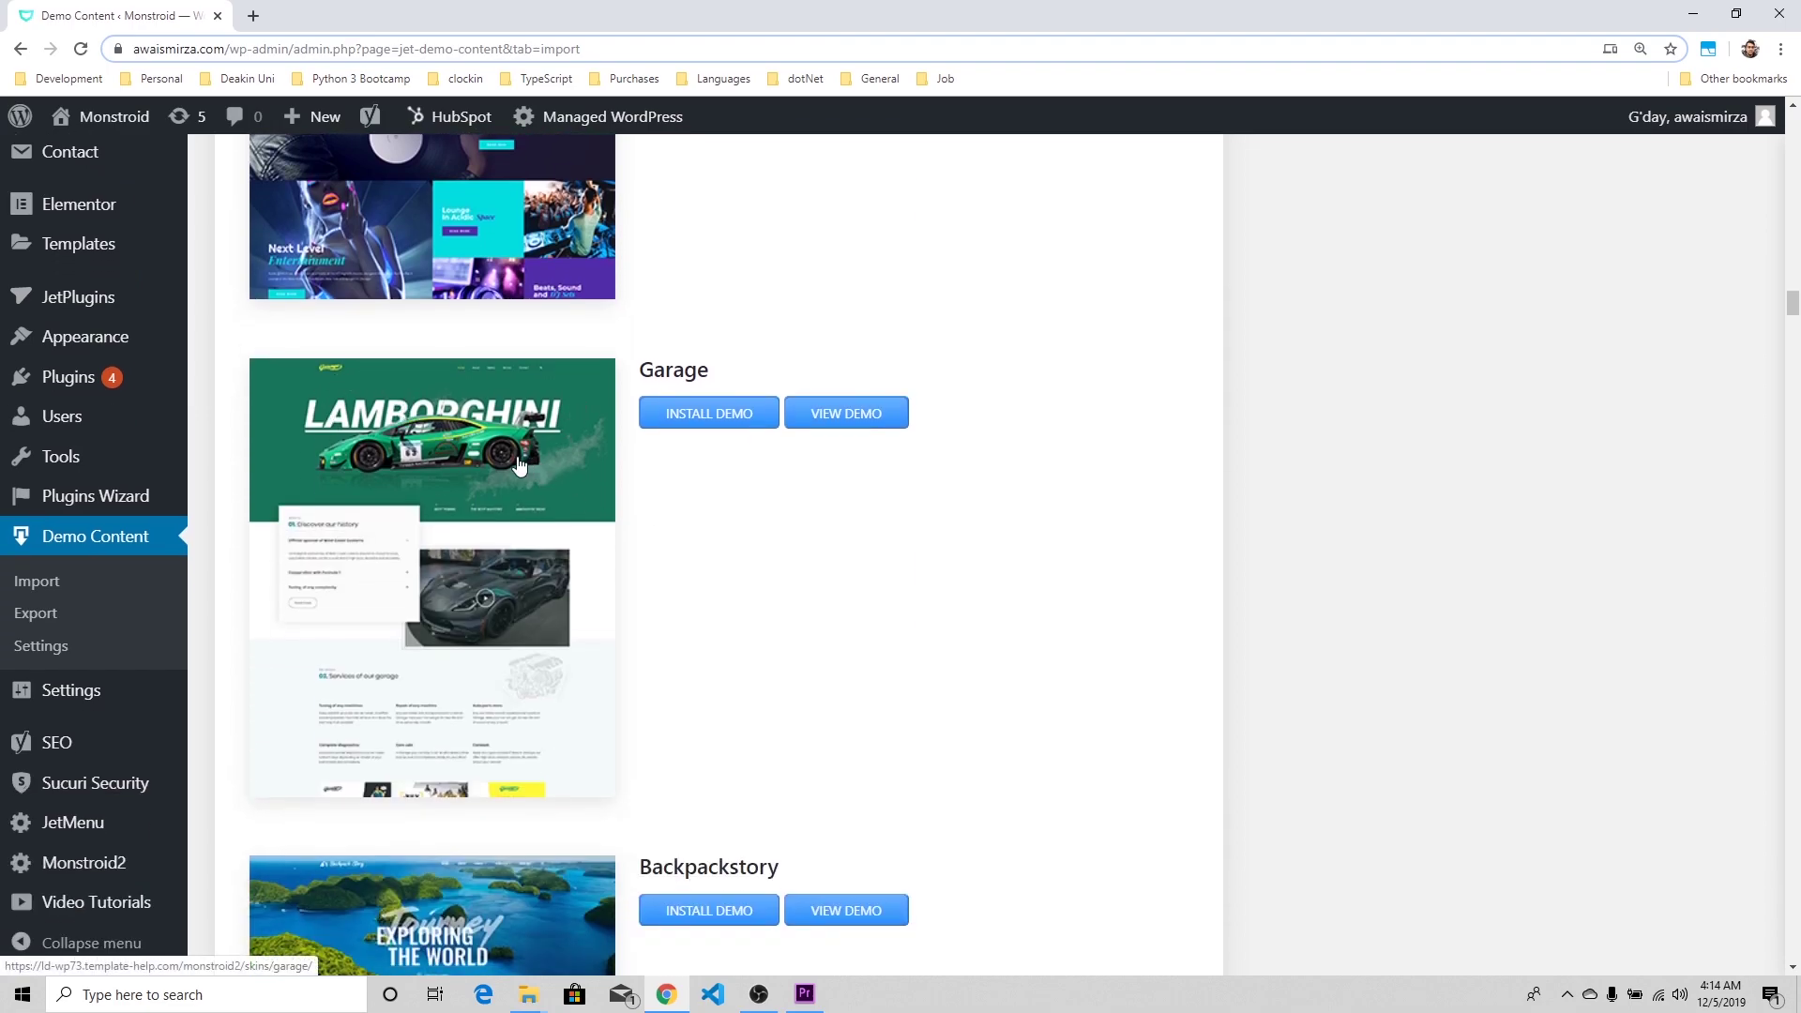
{"action": "scroll", "coordinate": [525, 466], "scroll_direction": "down", "scroll_amount": 1}
{"action": "scroll", "coordinate": [526, 465], "scroll_direction": "down", "scroll_amount": 3}
{"action": "scroll", "coordinate": [575, 398], "scroll_direction": "up", "scroll_amount": 3}
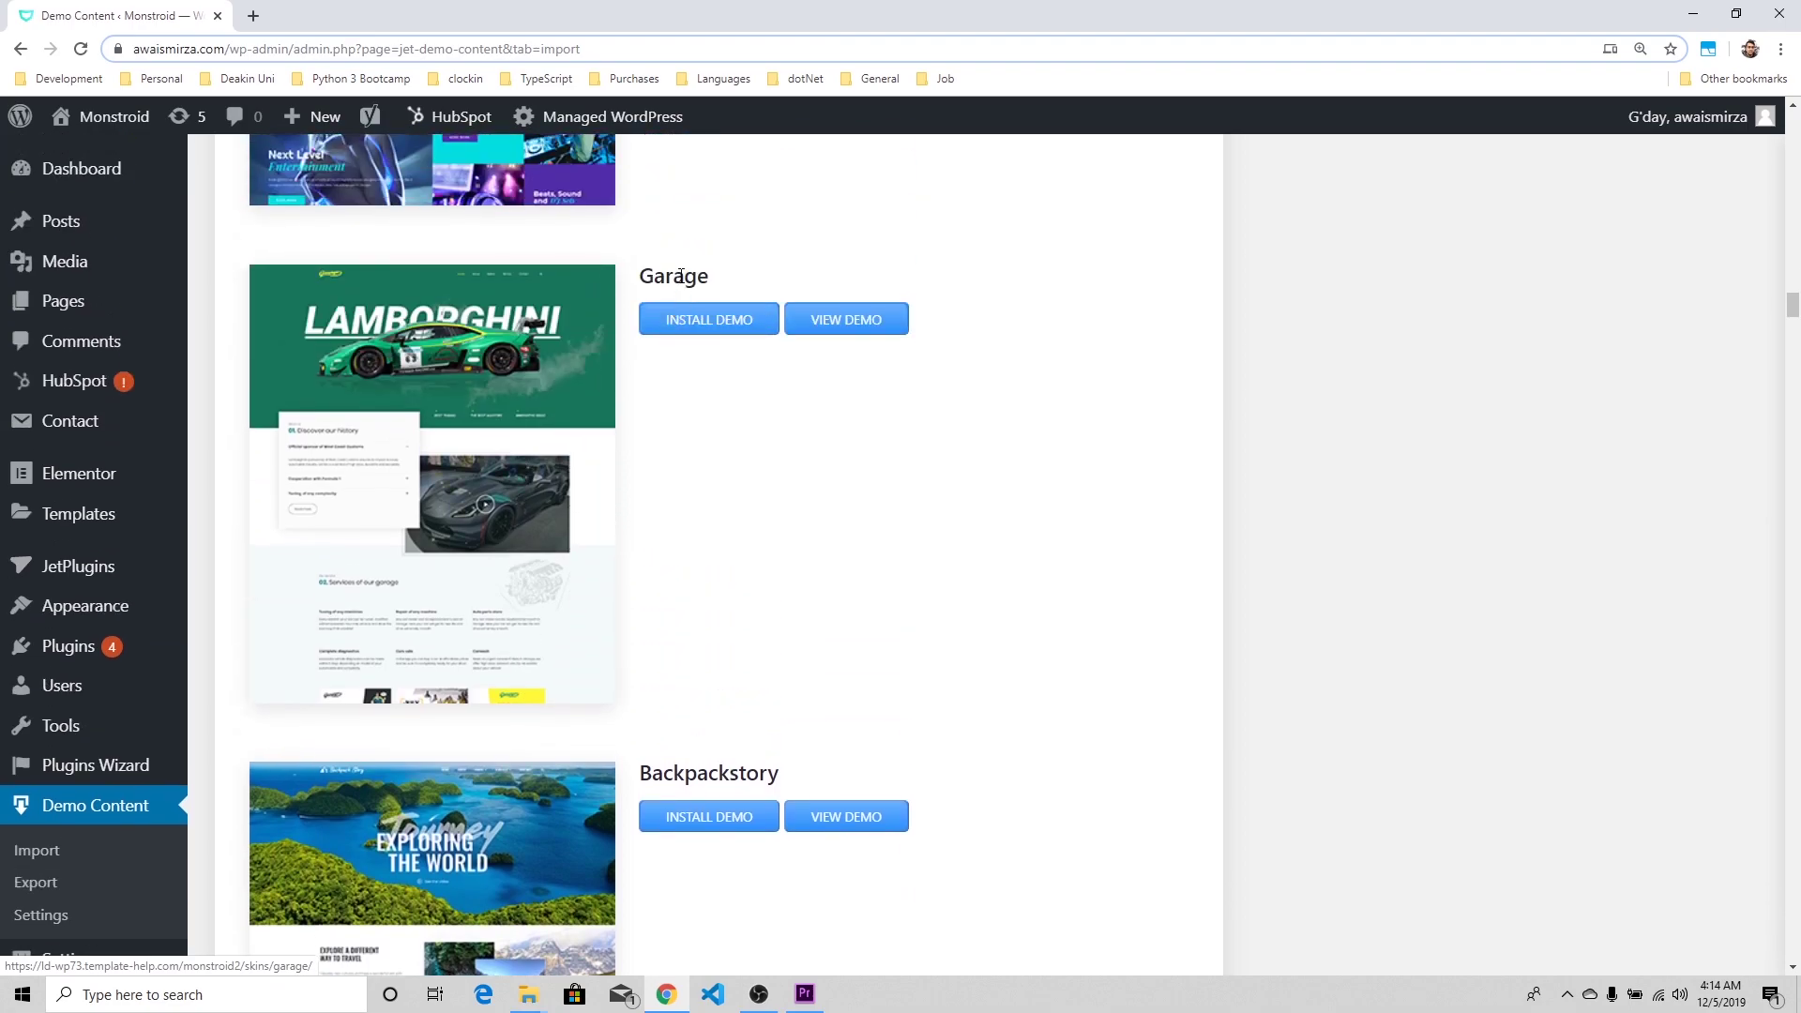
{"action": "left_click_drag", "start_coordinate": [667, 276], "coordinate": [684, 276]}
{"action": "scroll", "coordinate": [715, 455], "scroll_direction": "down", "scroll_amount": 4}
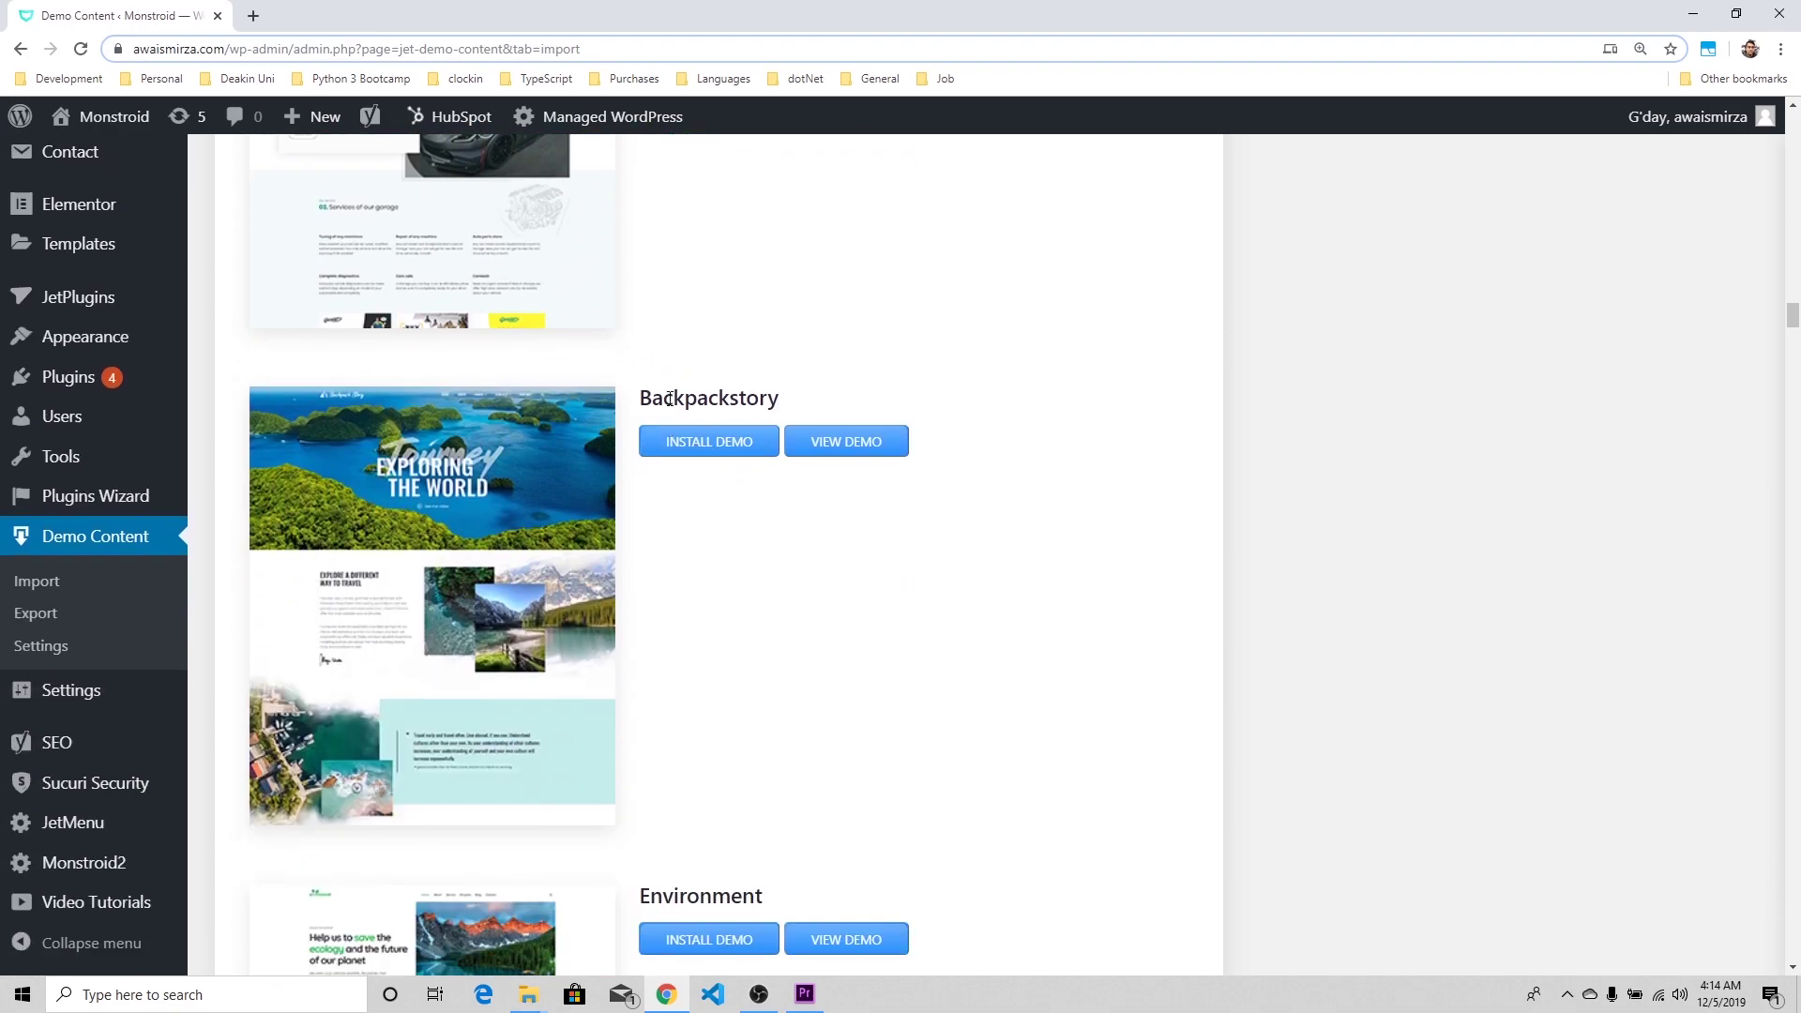
{"action": "left_click_drag", "start_coordinate": [659, 401], "coordinate": [689, 398]}
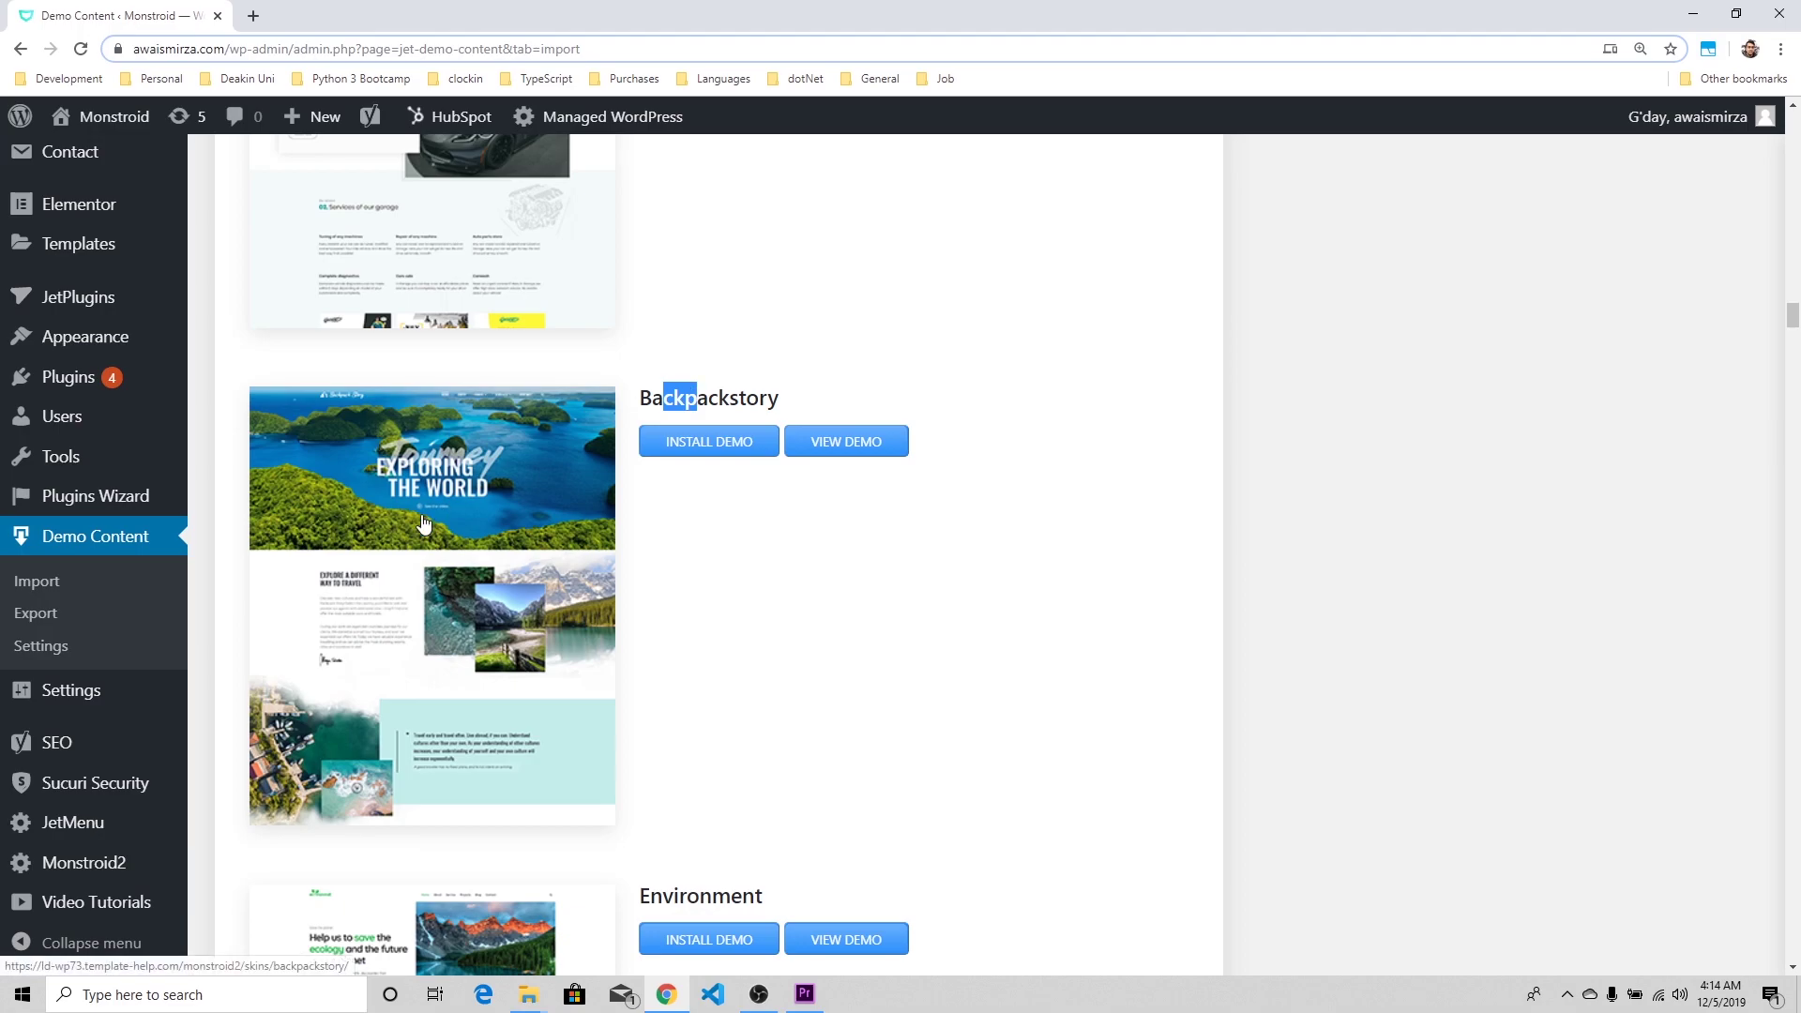
{"action": "scroll", "coordinate": [672, 535], "scroll_direction": "down", "scroll_amount": 7}
{"action": "scroll", "coordinate": [787, 610], "scroll_direction": "down", "scroll_amount": 8}
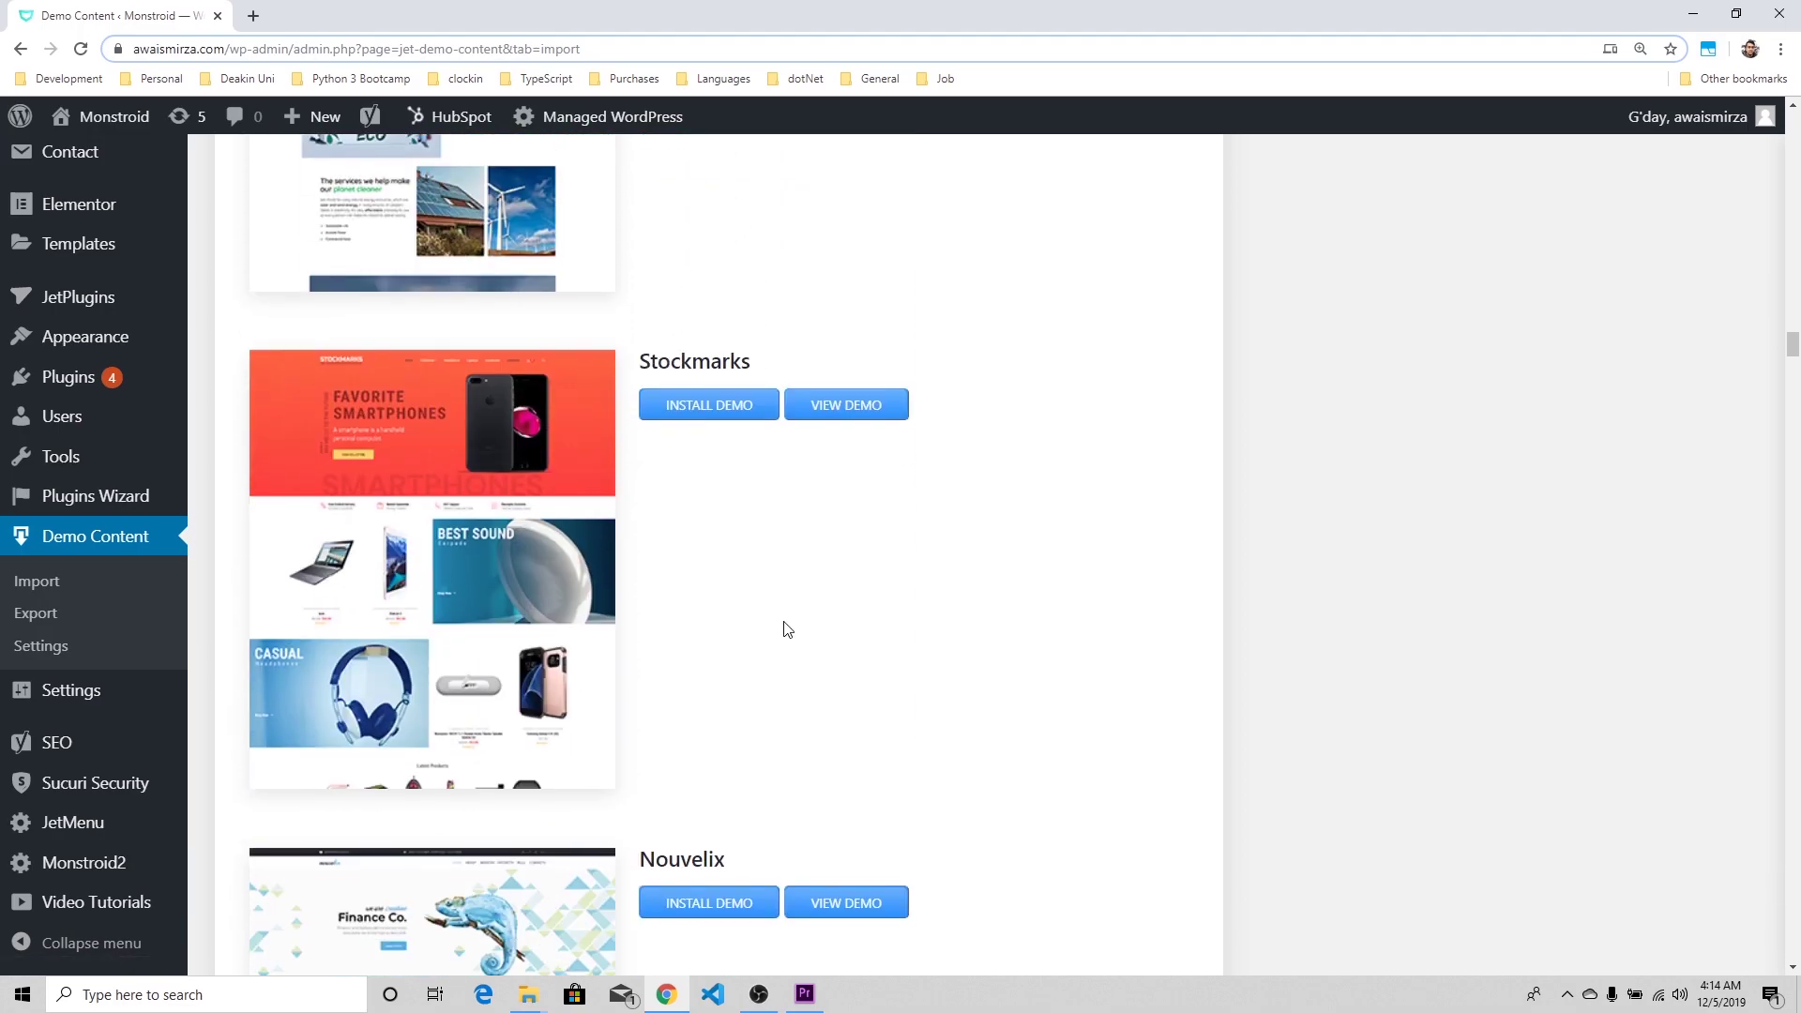
{"action": "scroll", "coordinate": [787, 629], "scroll_direction": "down", "scroll_amount": 9}
{"action": "scroll", "coordinate": [785, 627], "scroll_direction": "down", "scroll_amount": 5}
{"action": "scroll", "coordinate": [784, 626], "scroll_direction": "down", "scroll_amount": 17}
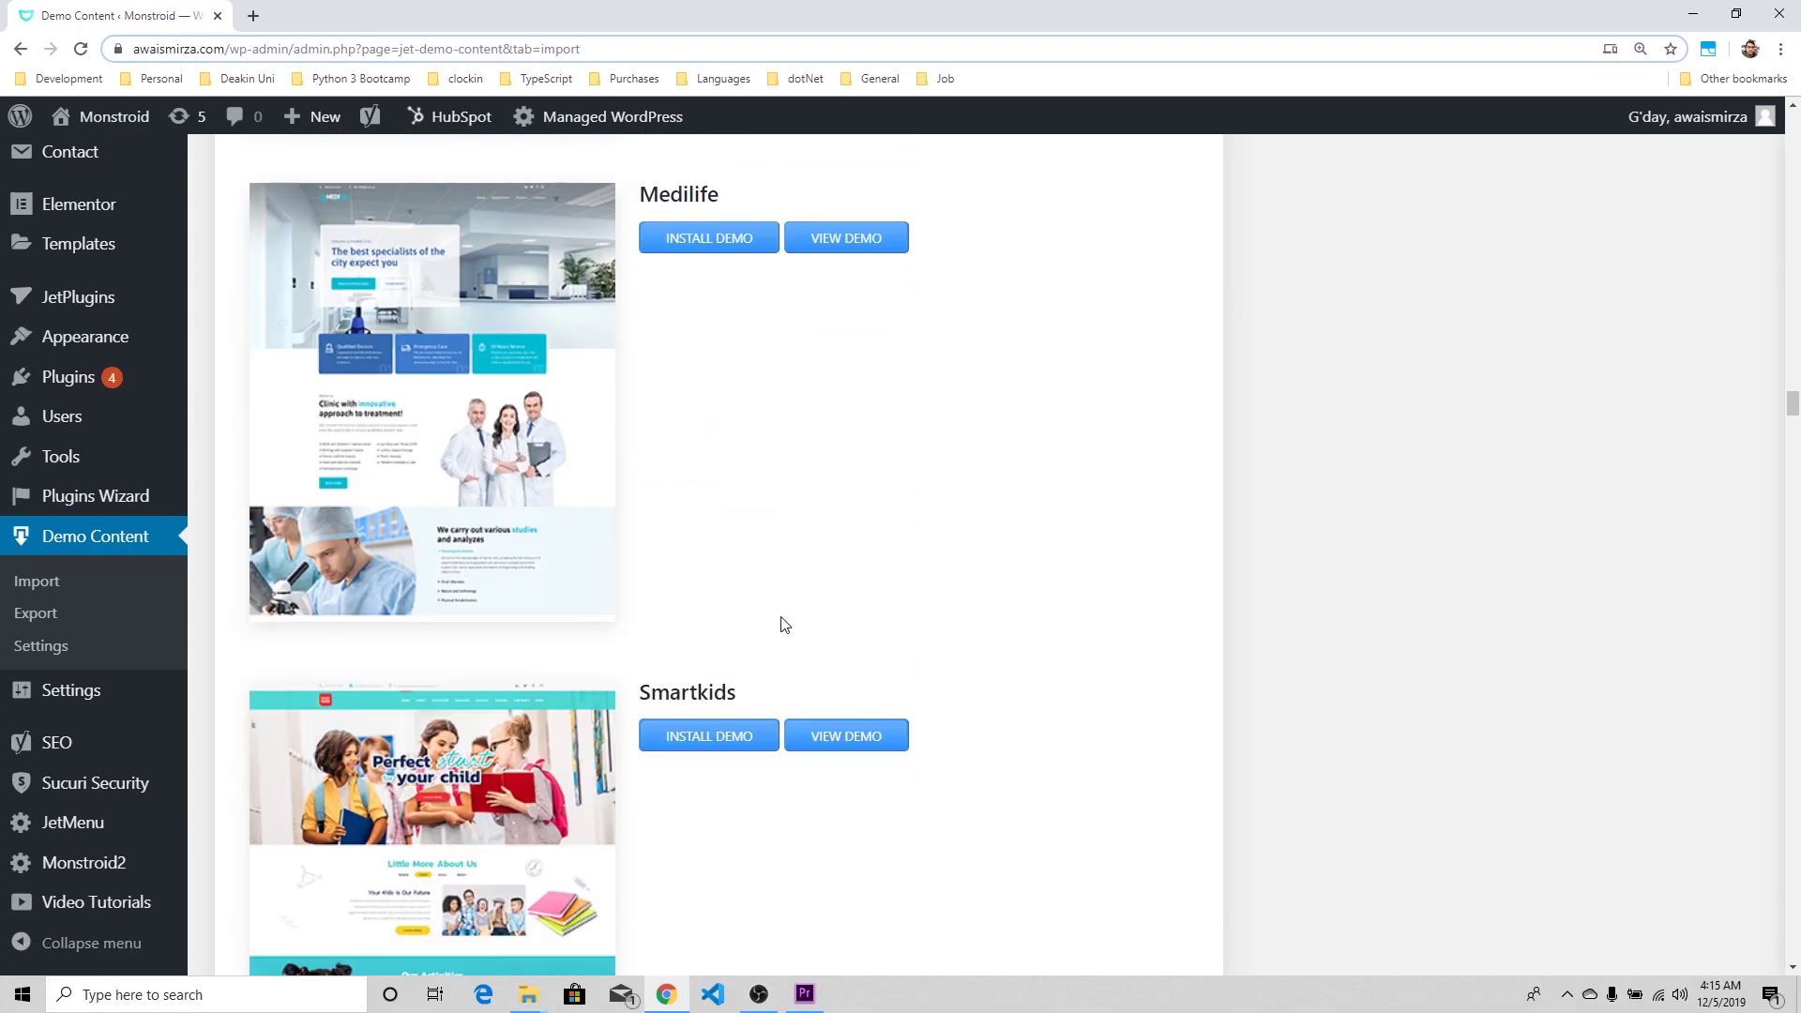
{"action": "scroll", "coordinate": [784, 624], "scroll_direction": "down", "scroll_amount": 8}
{"action": "scroll", "coordinate": [784, 625], "scroll_direction": "down", "scroll_amount": 19}
{"action": "scroll", "coordinate": [784, 625], "scroll_direction": "down", "scroll_amount": 14}
{"action": "scroll", "coordinate": [784, 624], "scroll_direction": "down", "scroll_amount": 4}
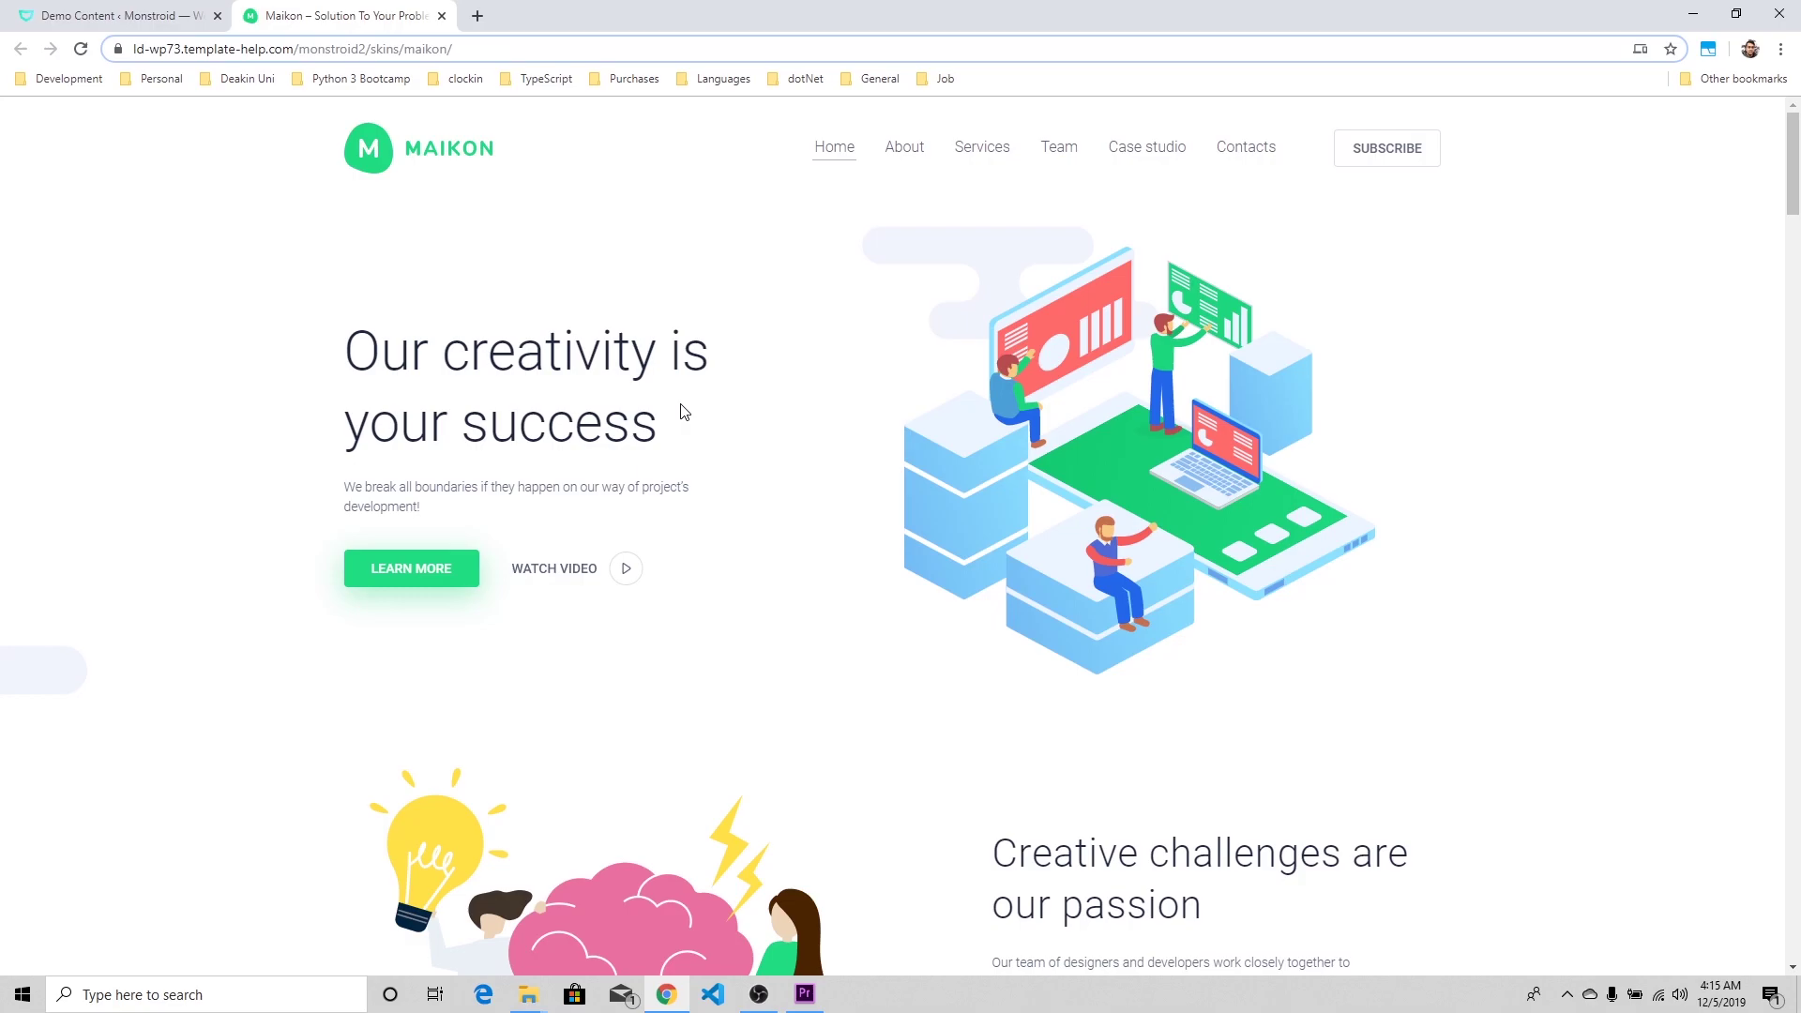
- Open the Maikon demo's Services page and read the Web Design & Brending and Graphic Design cards
{"action": "left_click", "coordinate": [965, 152]}
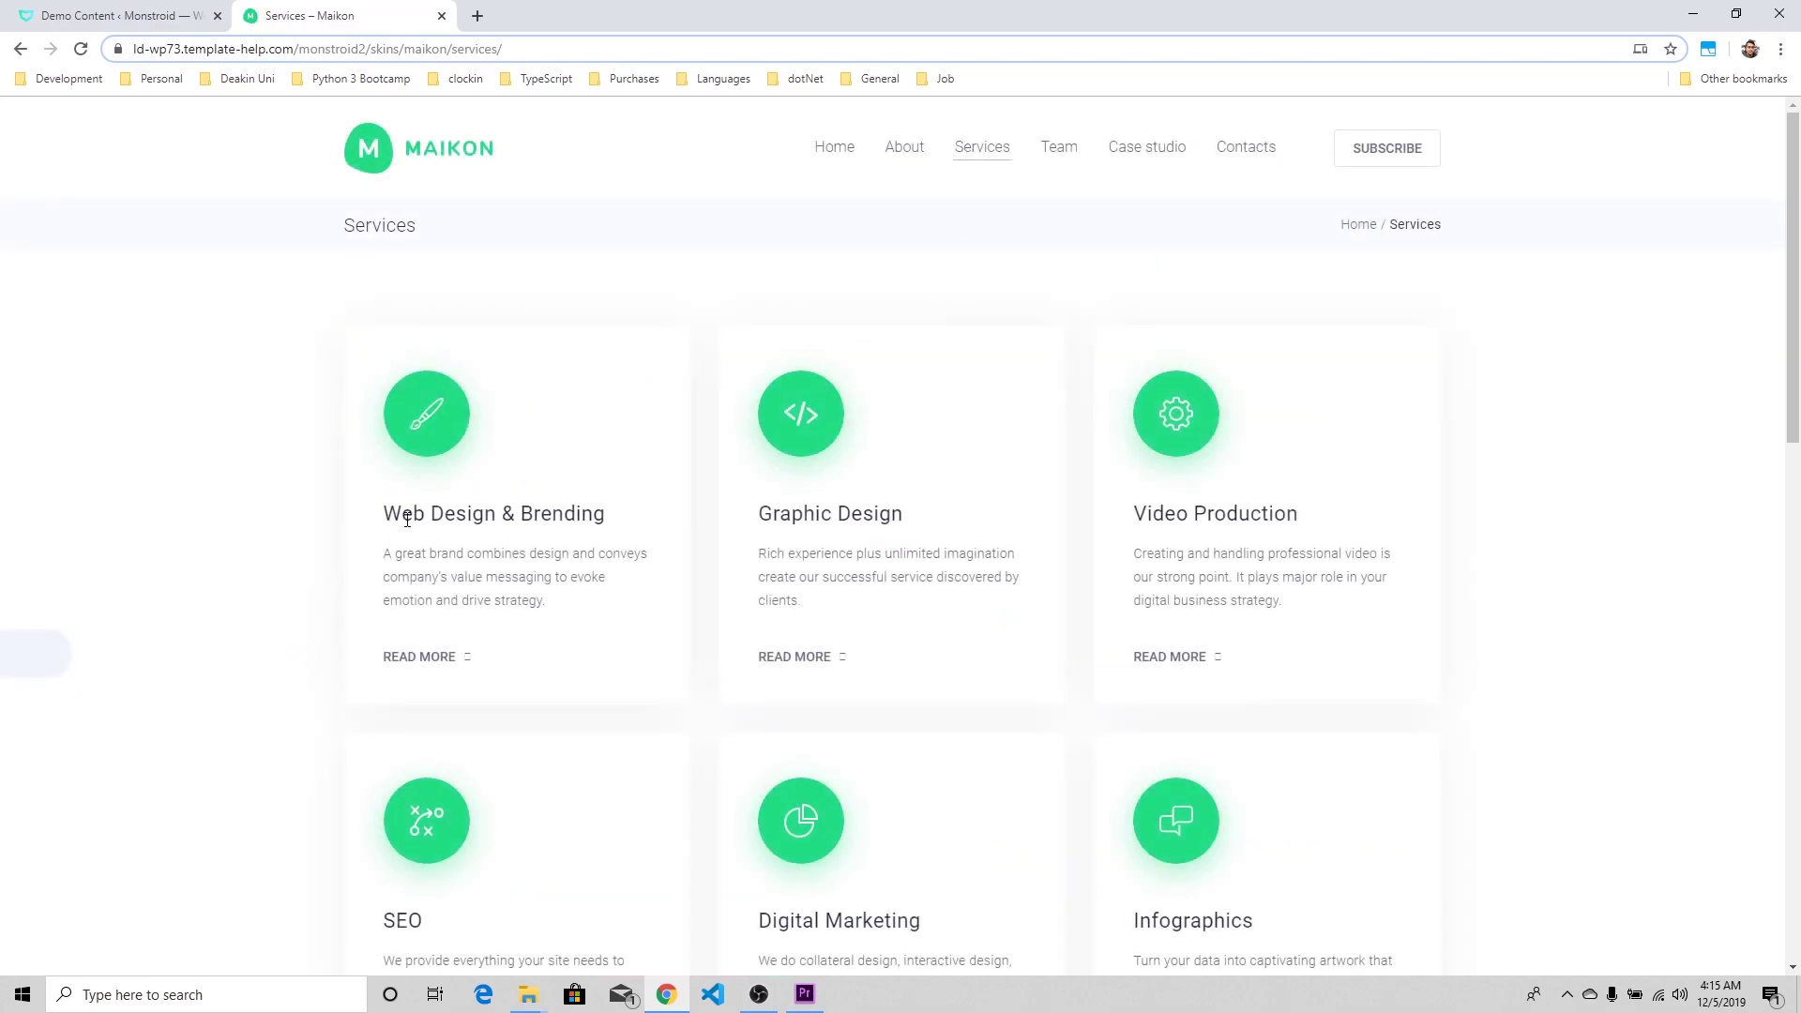
{"action": "left_click_drag", "start_coordinate": [404, 516], "coordinate": [552, 508]}
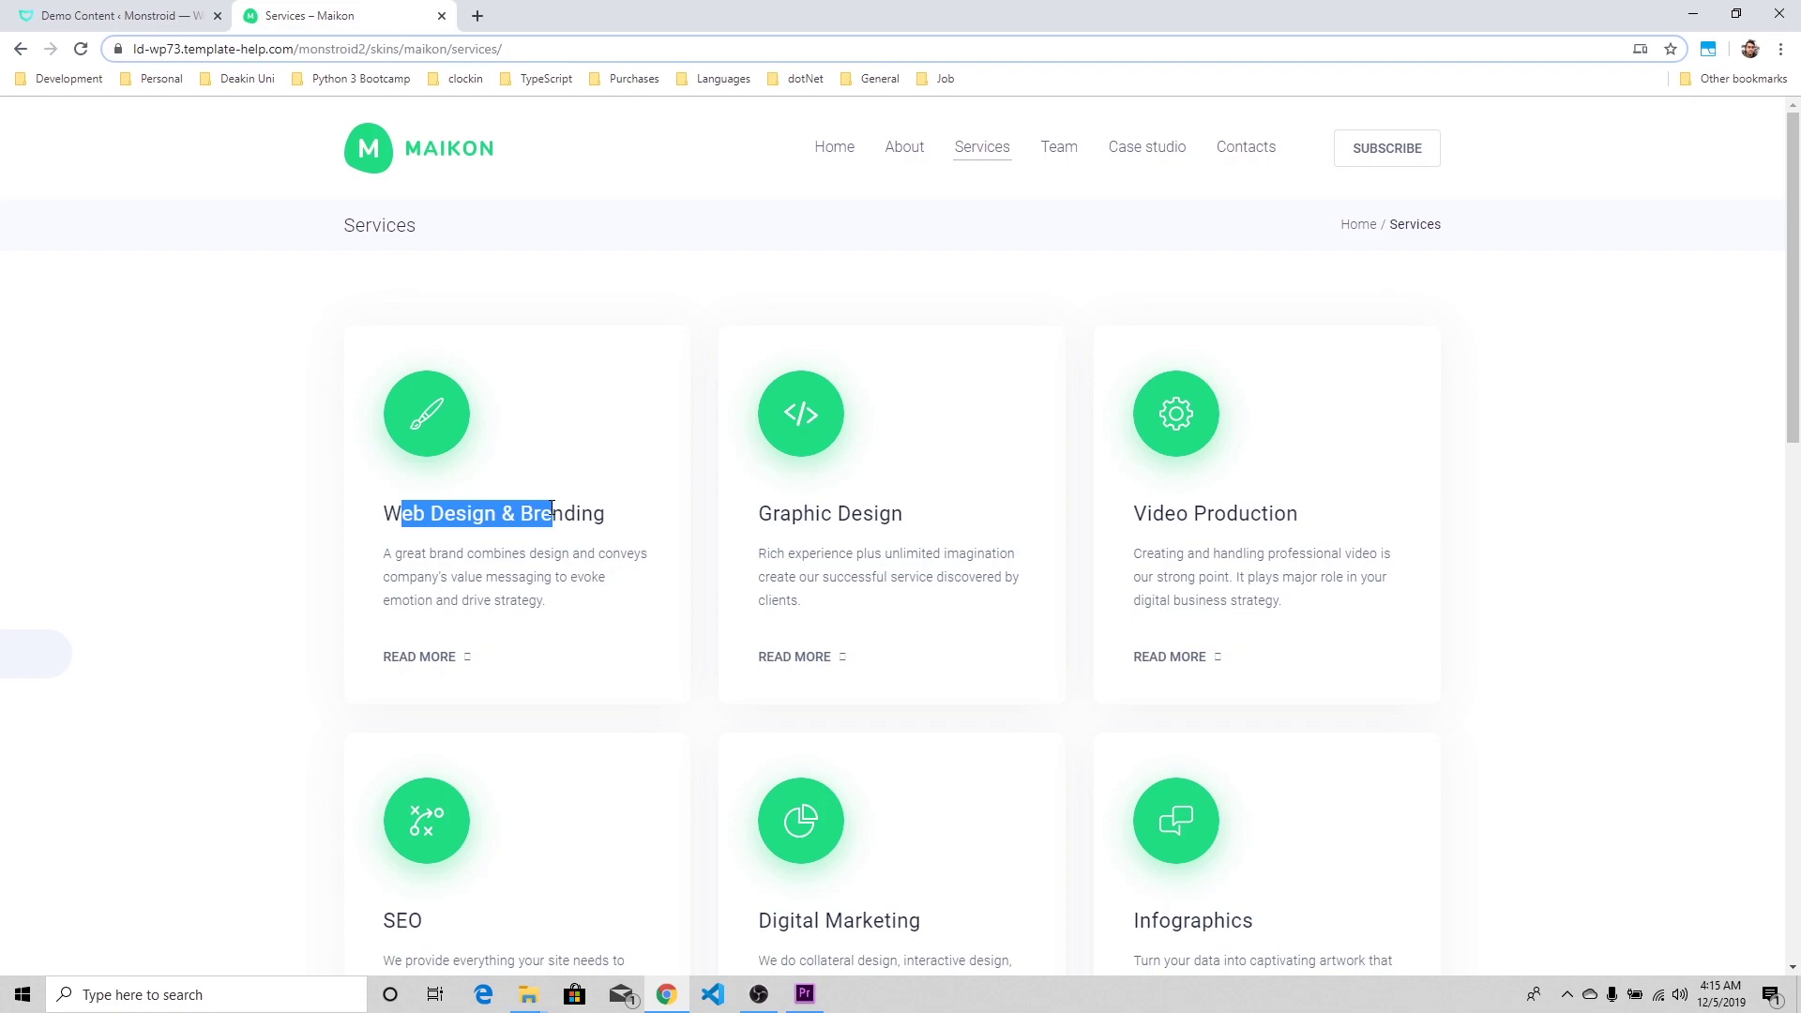
{"action": "left_click", "coordinate": [479, 571]}
{"action": "left_click_drag", "start_coordinate": [420, 551], "coordinate": [487, 597]}
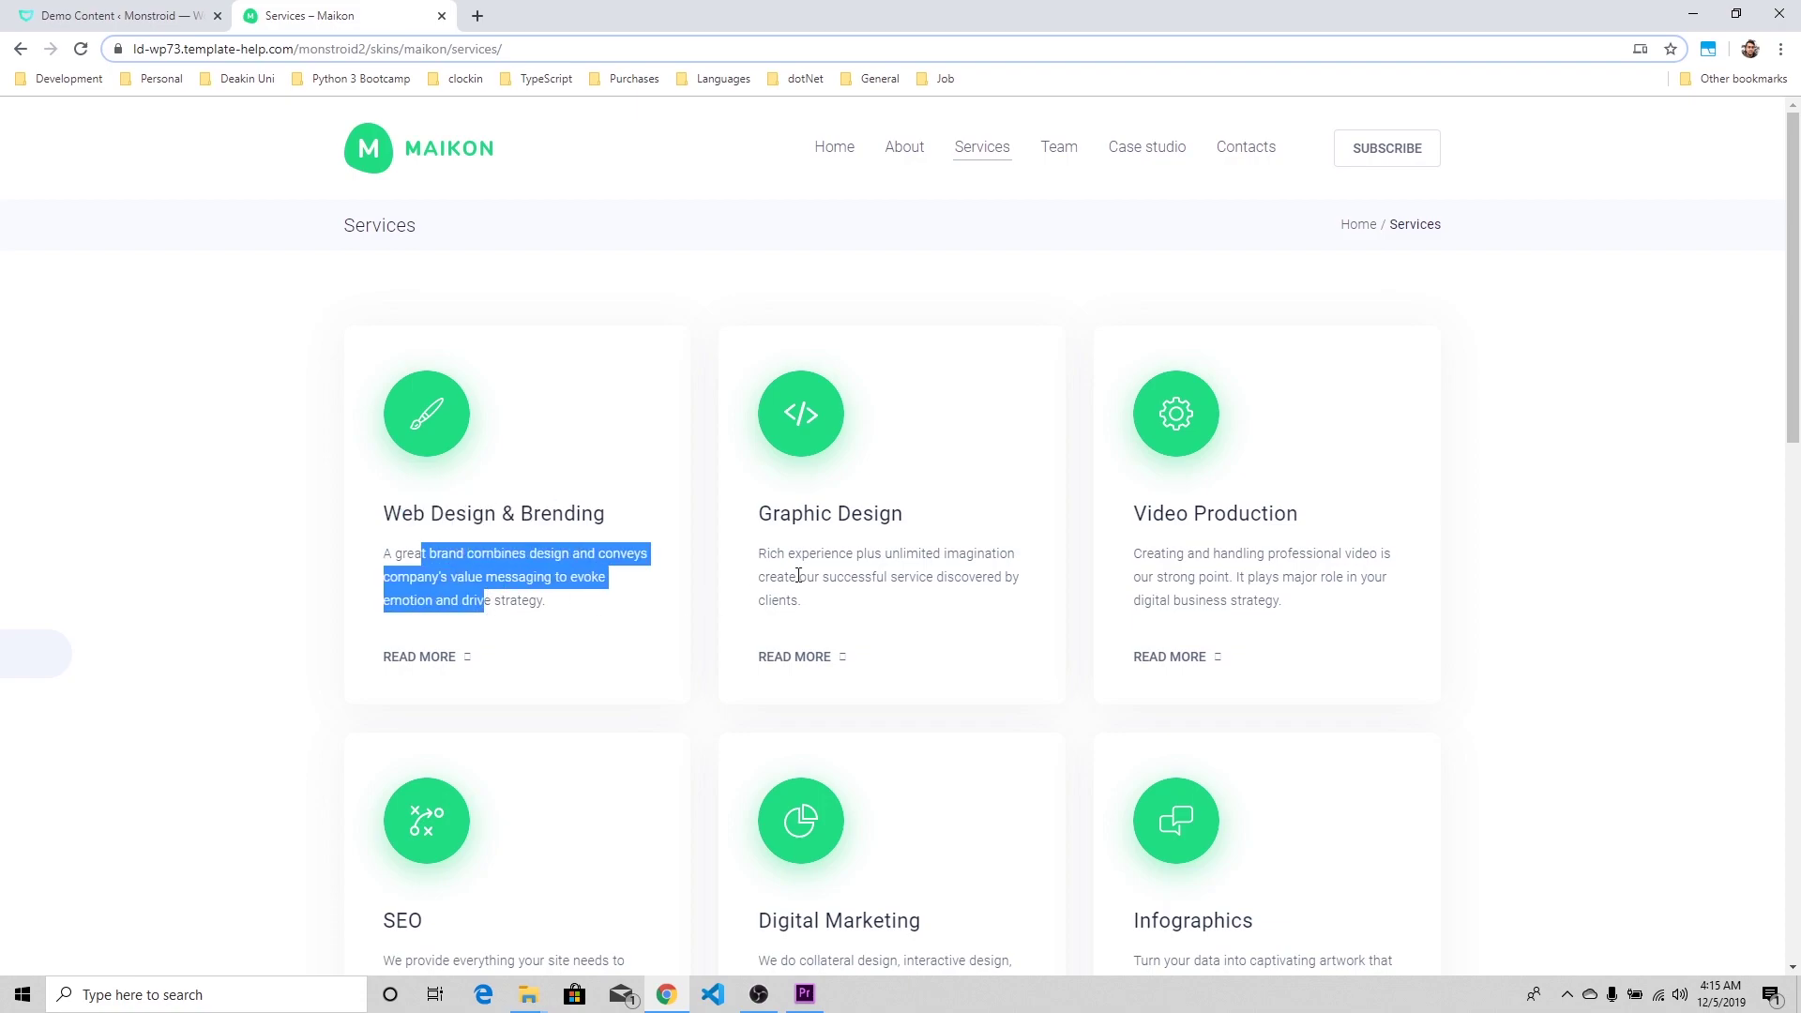
{"action": "left_click_drag", "start_coordinate": [796, 553], "coordinate": [838, 574]}
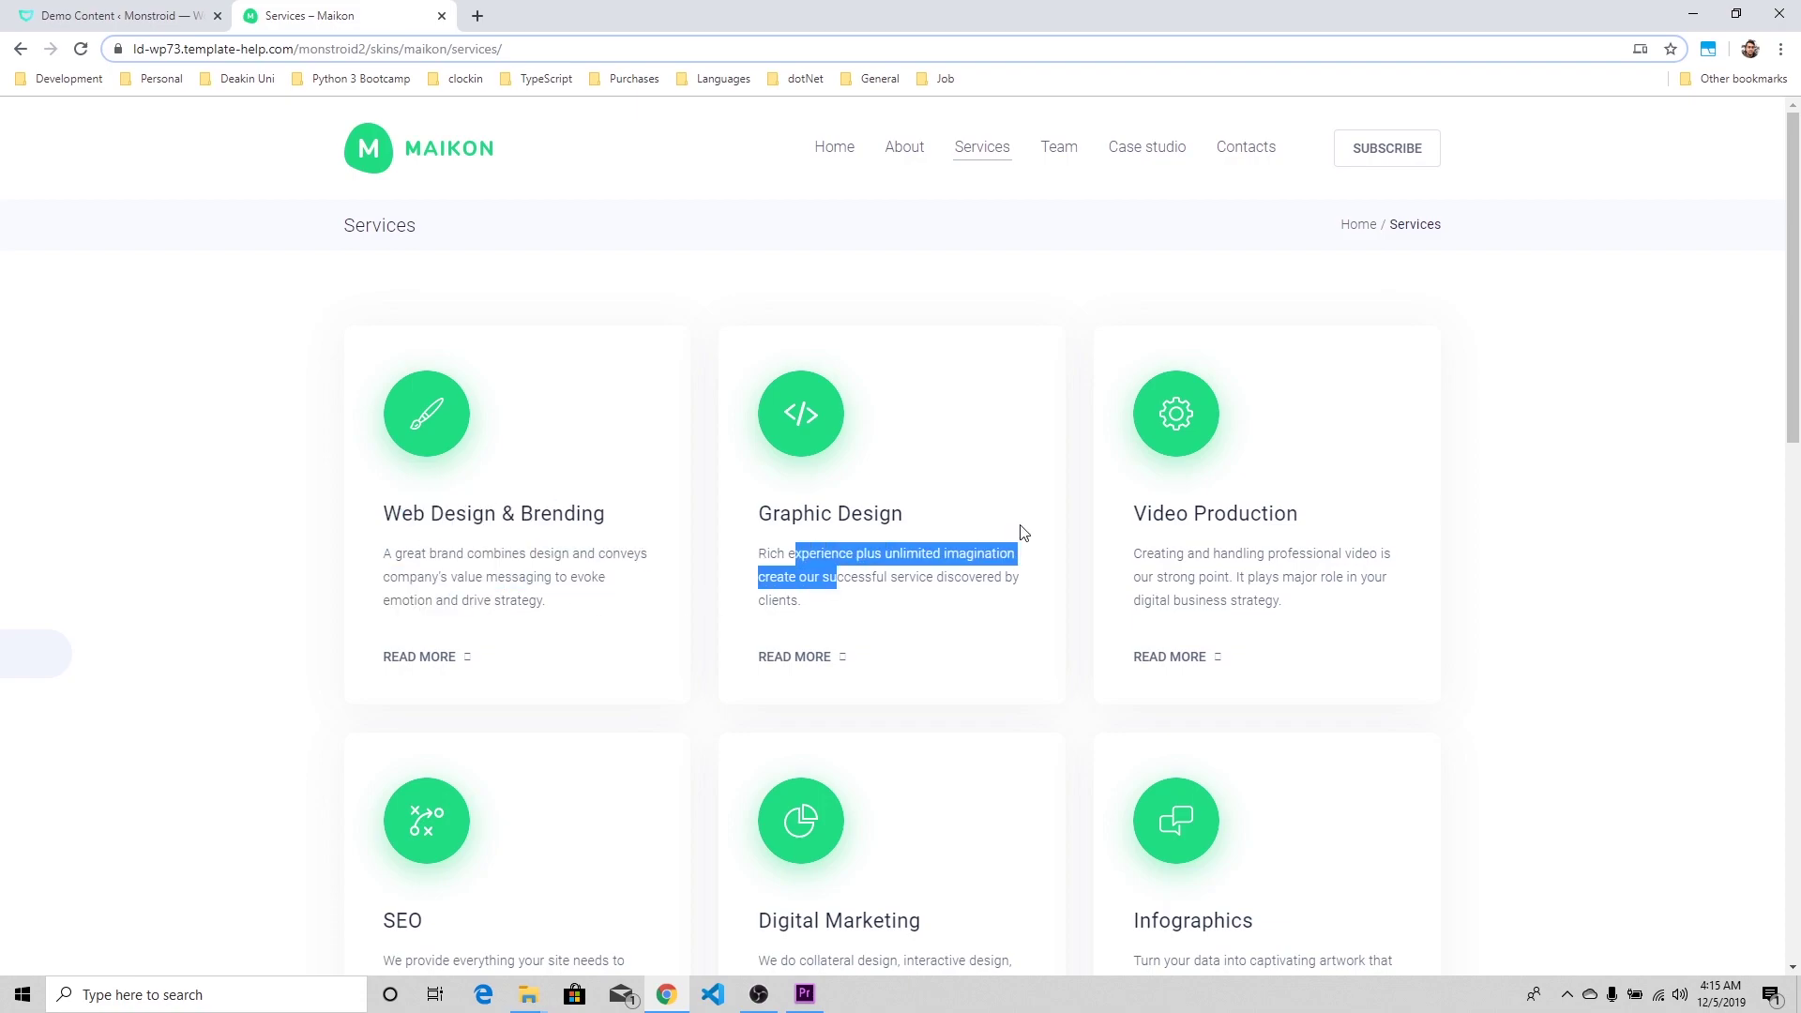
{"action": "scroll", "coordinate": [1163, 570], "scroll_direction": "down", "scroll_amount": 5}
{"action": "scroll", "coordinate": [898, 541], "scroll_direction": "up", "scroll_amount": 5}
{"action": "left_click", "coordinate": [1079, 429]}
{"action": "scroll", "coordinate": [1073, 454], "scroll_direction": "down", "scroll_amount": 3}
{"action": "scroll", "coordinate": [1082, 241], "scroll_direction": "up", "scroll_amount": 1}
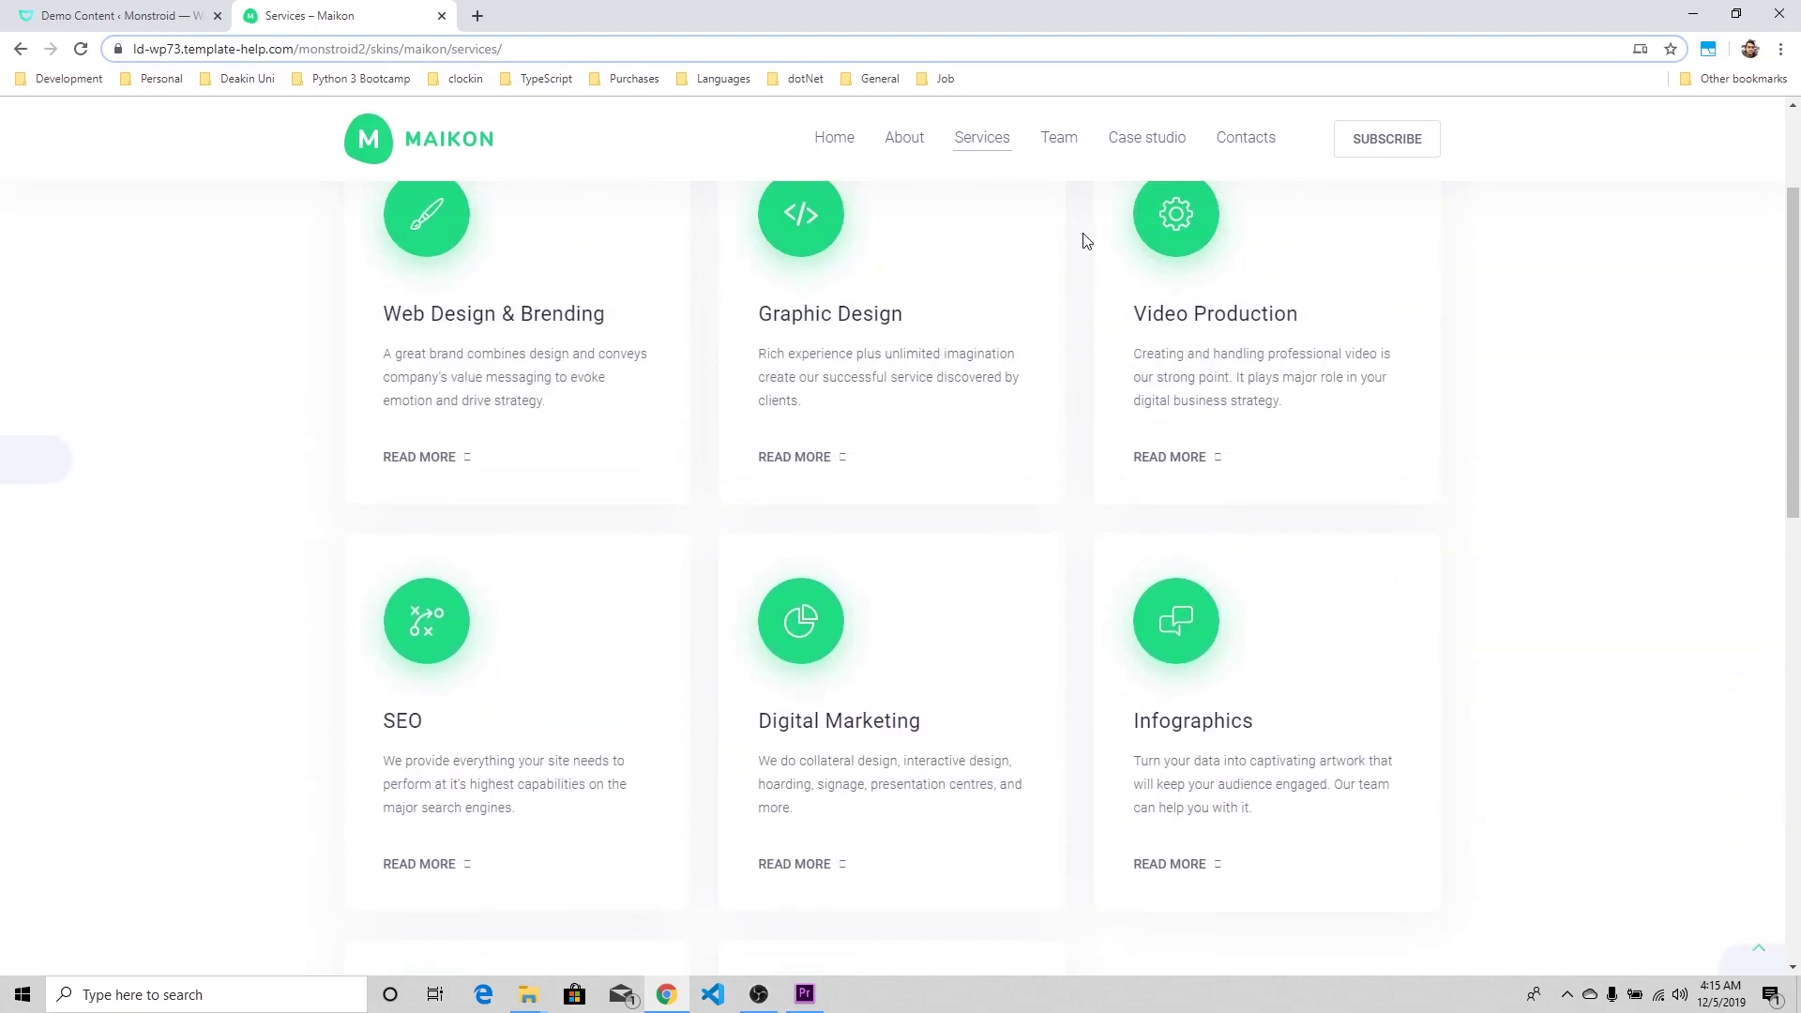
- Visit the Contacts page, then return to Services
{"action": "left_click", "coordinate": [1220, 142]}
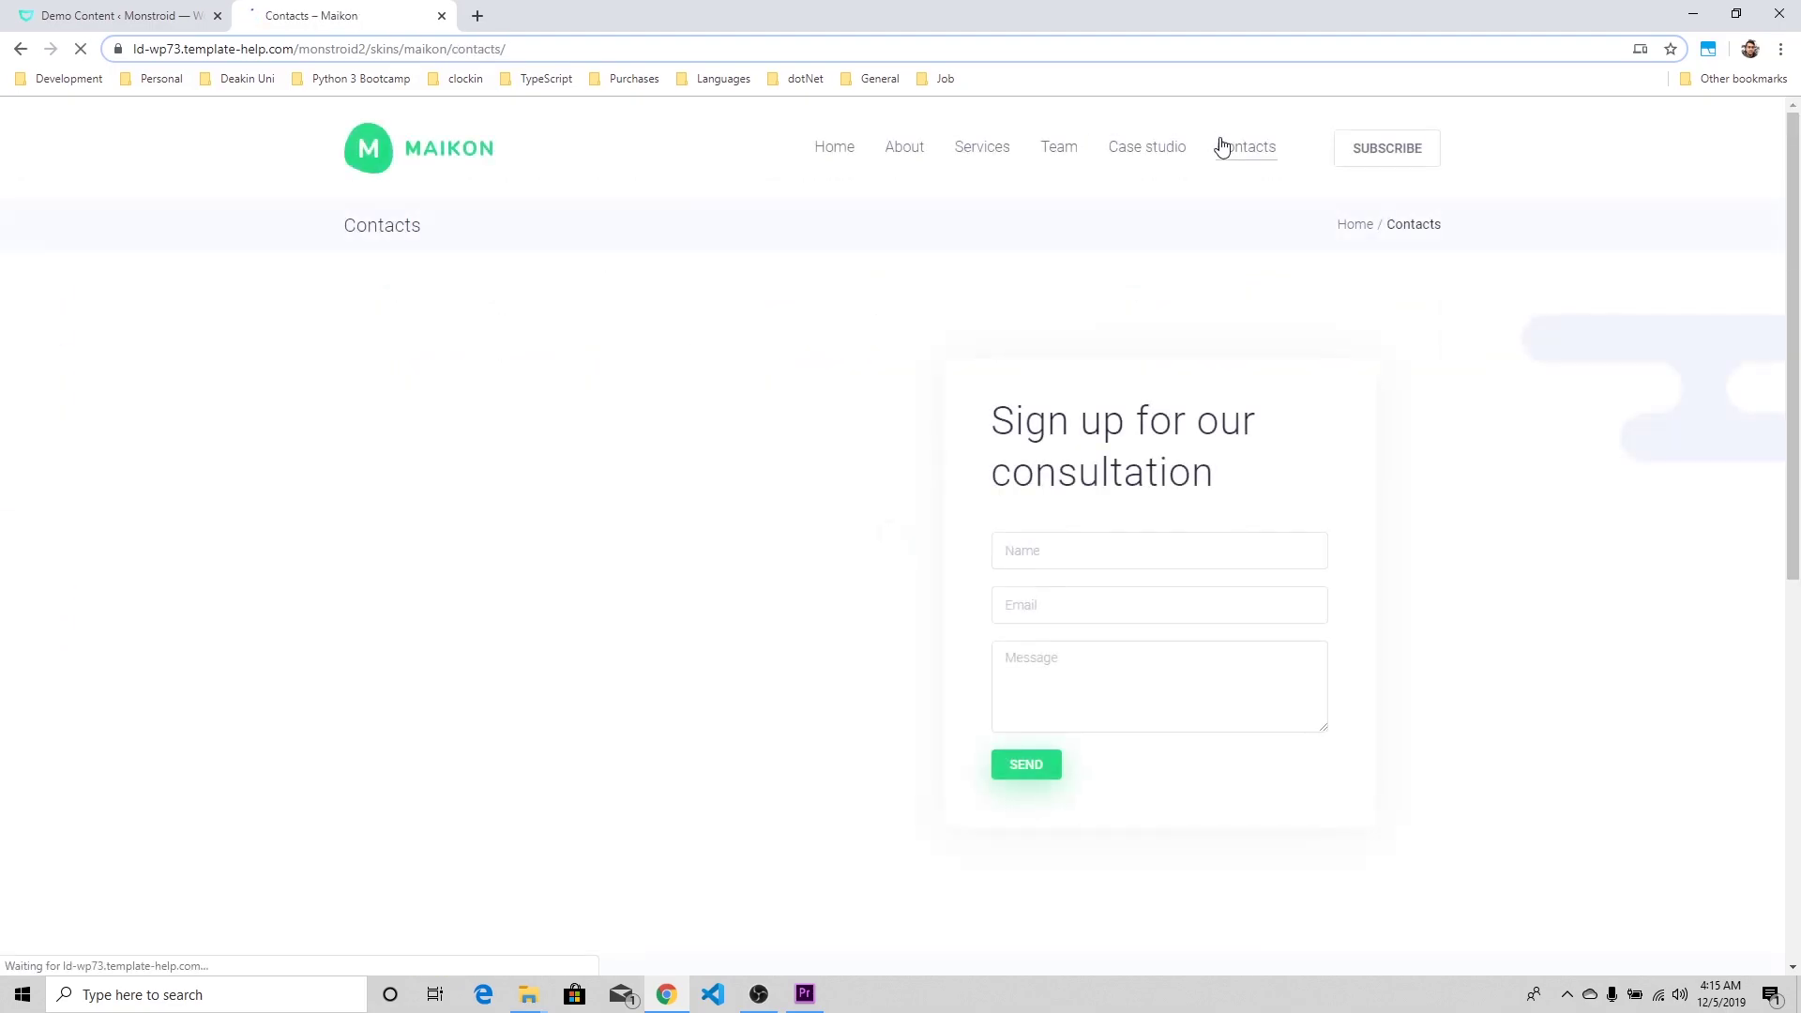
{"action": "scroll", "coordinate": [1167, 634], "scroll_direction": "down", "scroll_amount": 3}
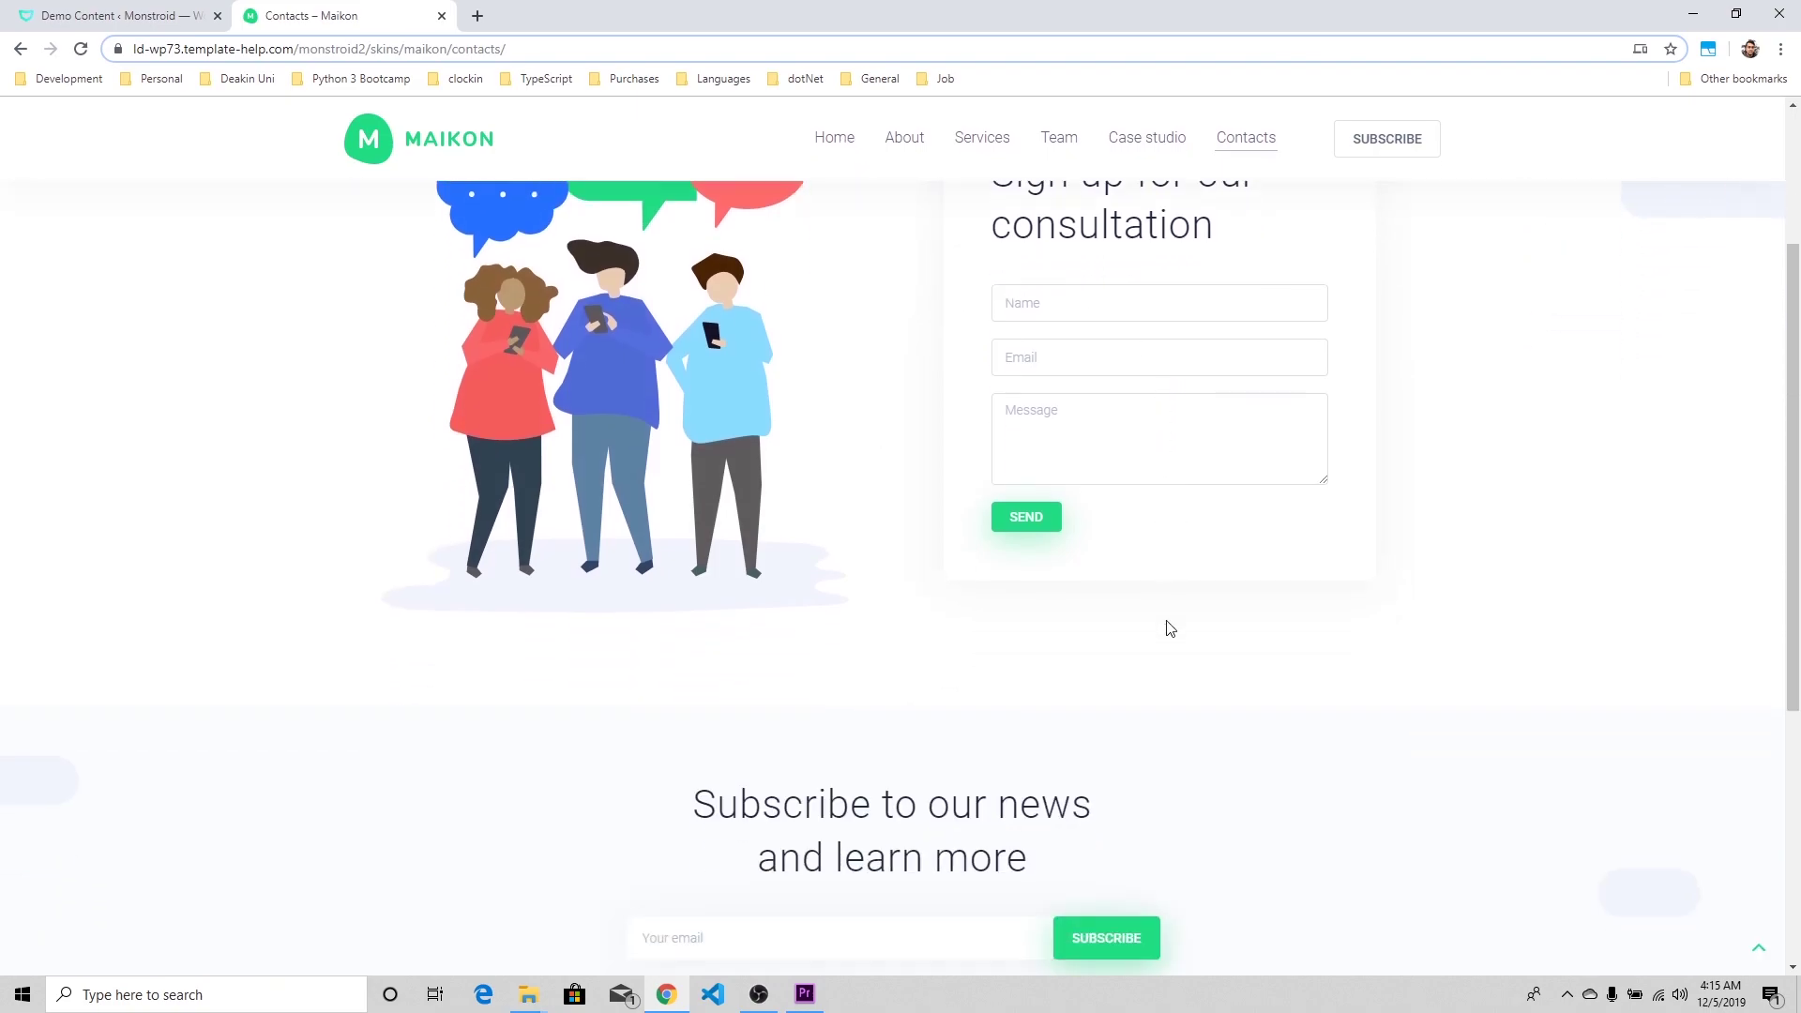
{"action": "left_click", "coordinate": [987, 148]}
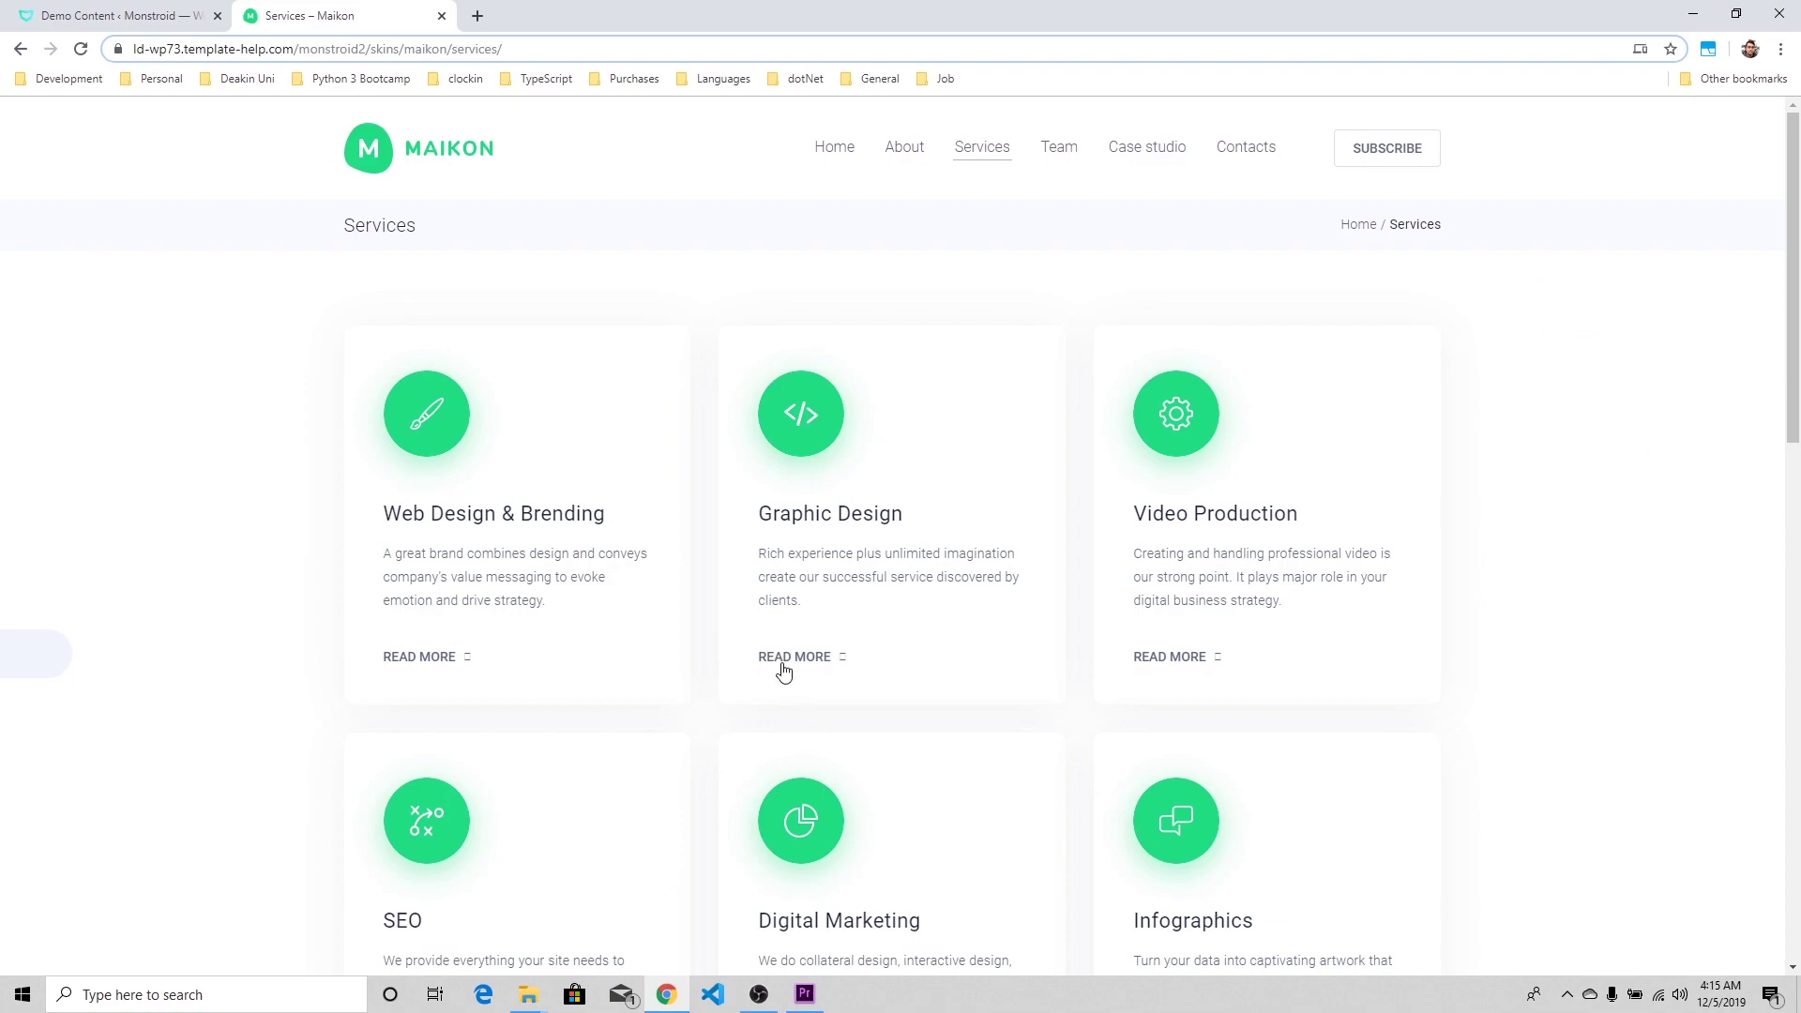
- Open the Graphic Design service page, switch to Web Design & Brending, and read the service descriptions
{"action": "left_click", "coordinate": [786, 665]}
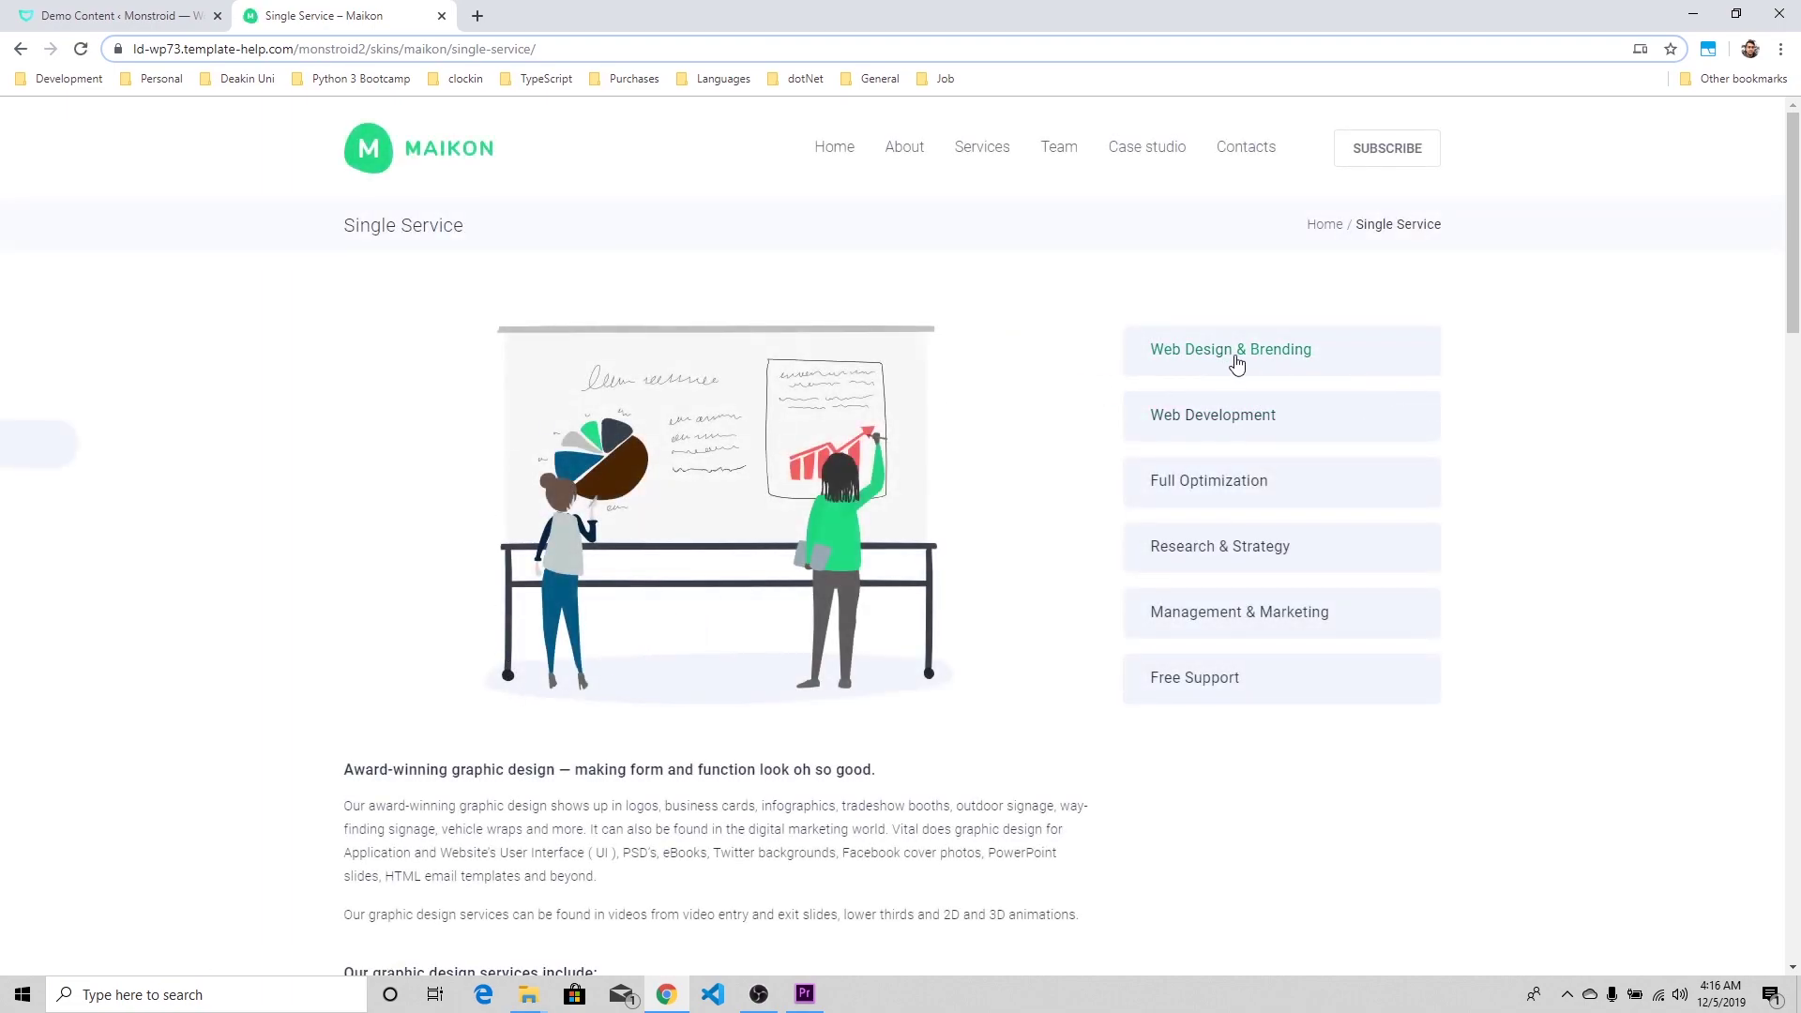
{"action": "left_click", "coordinate": [1230, 362]}
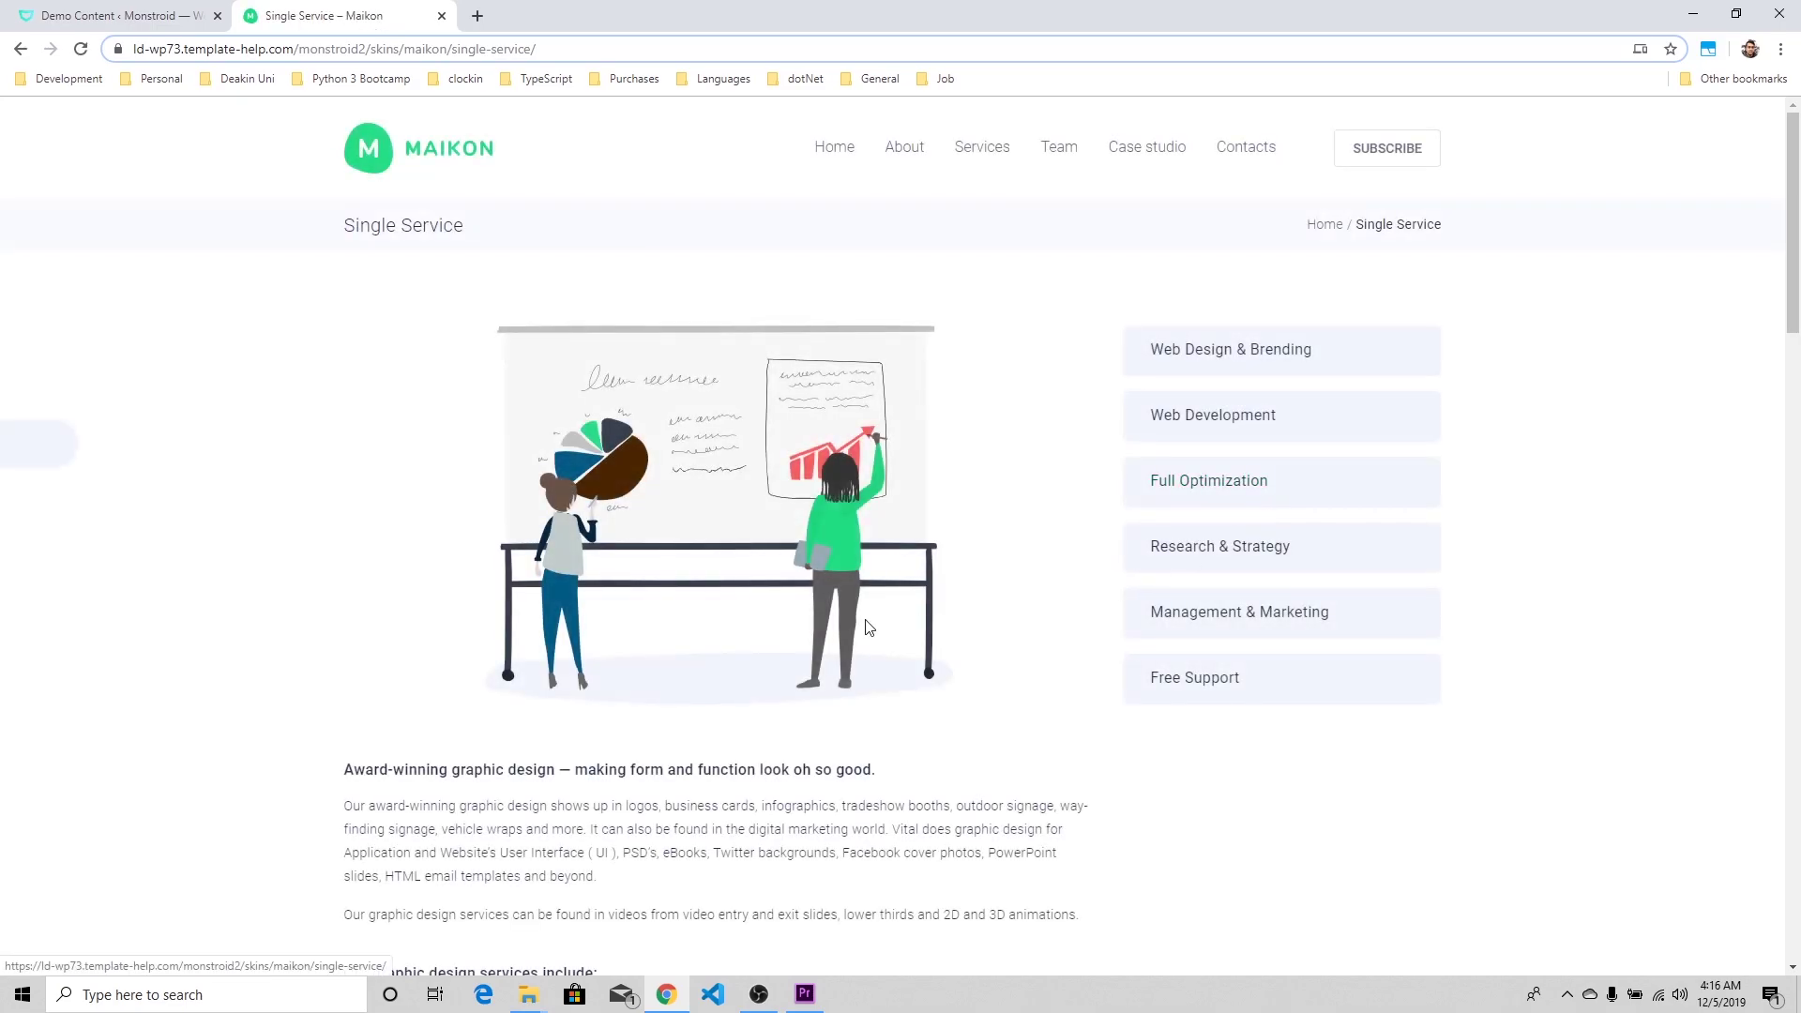
{"action": "scroll", "coordinate": [861, 615], "scroll_direction": "down", "scroll_amount": 20}
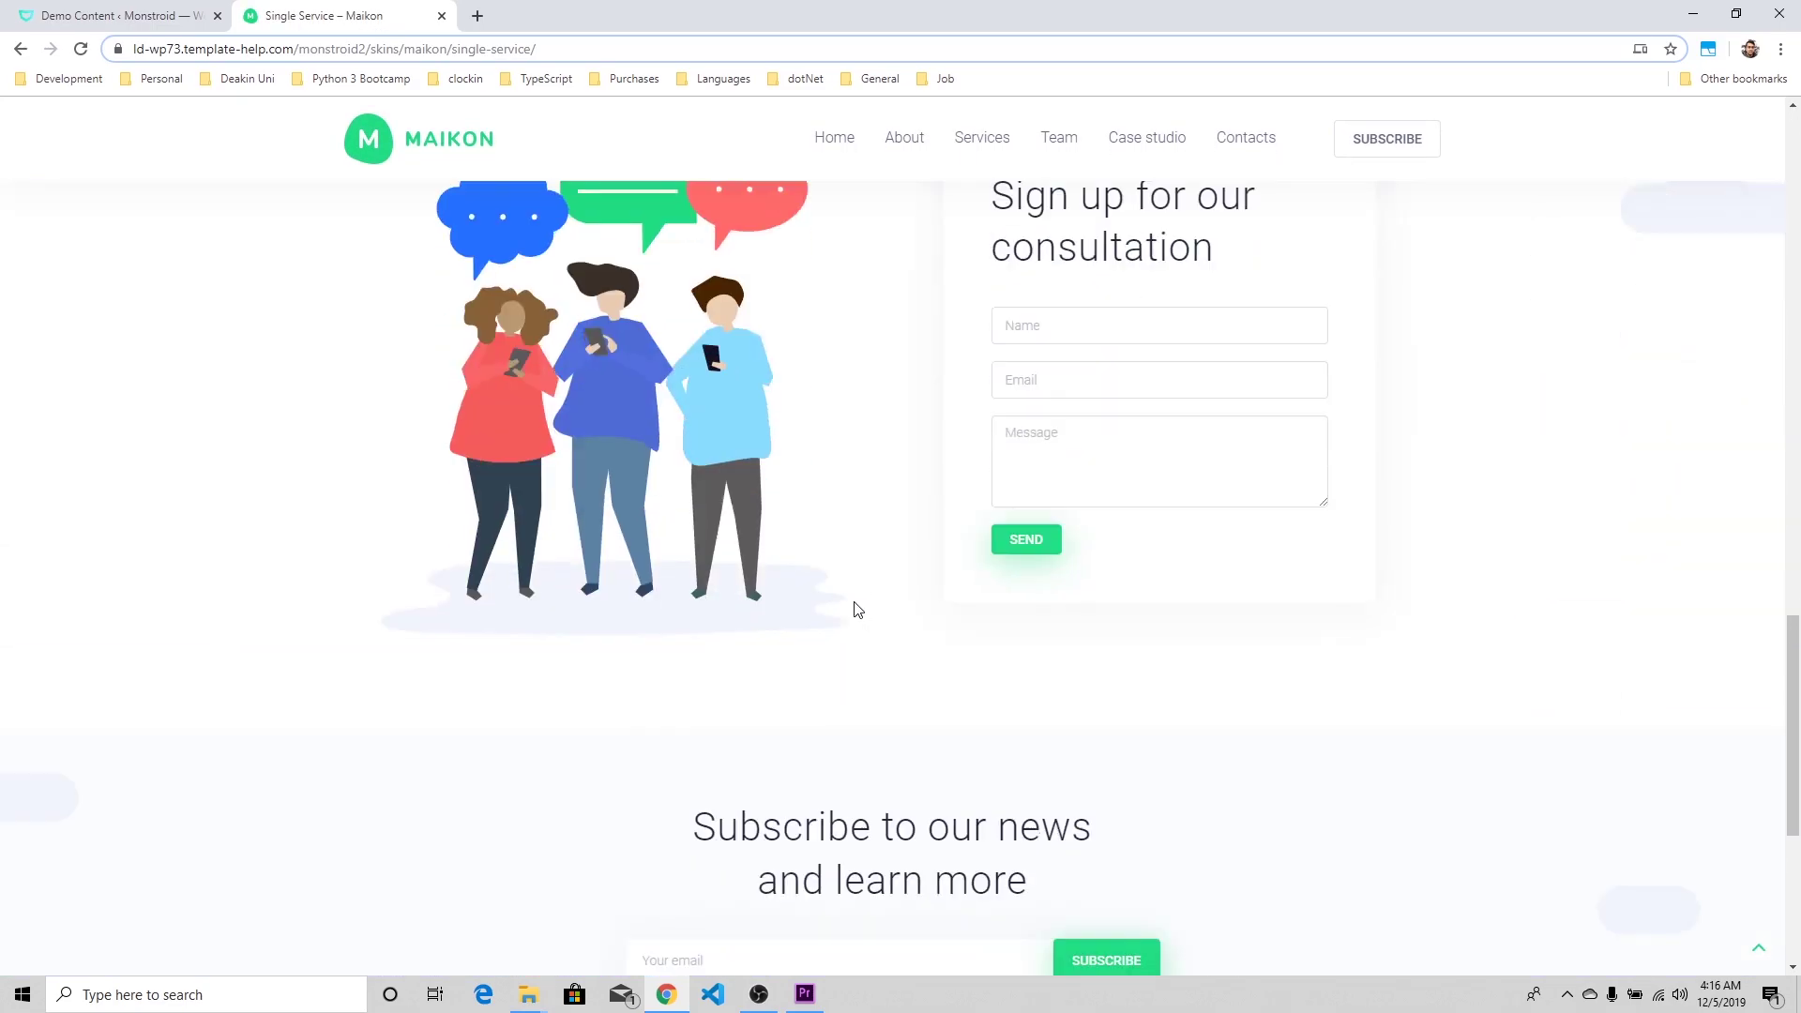
{"action": "scroll", "coordinate": [857, 609], "scroll_direction": "down", "scroll_amount": 5}
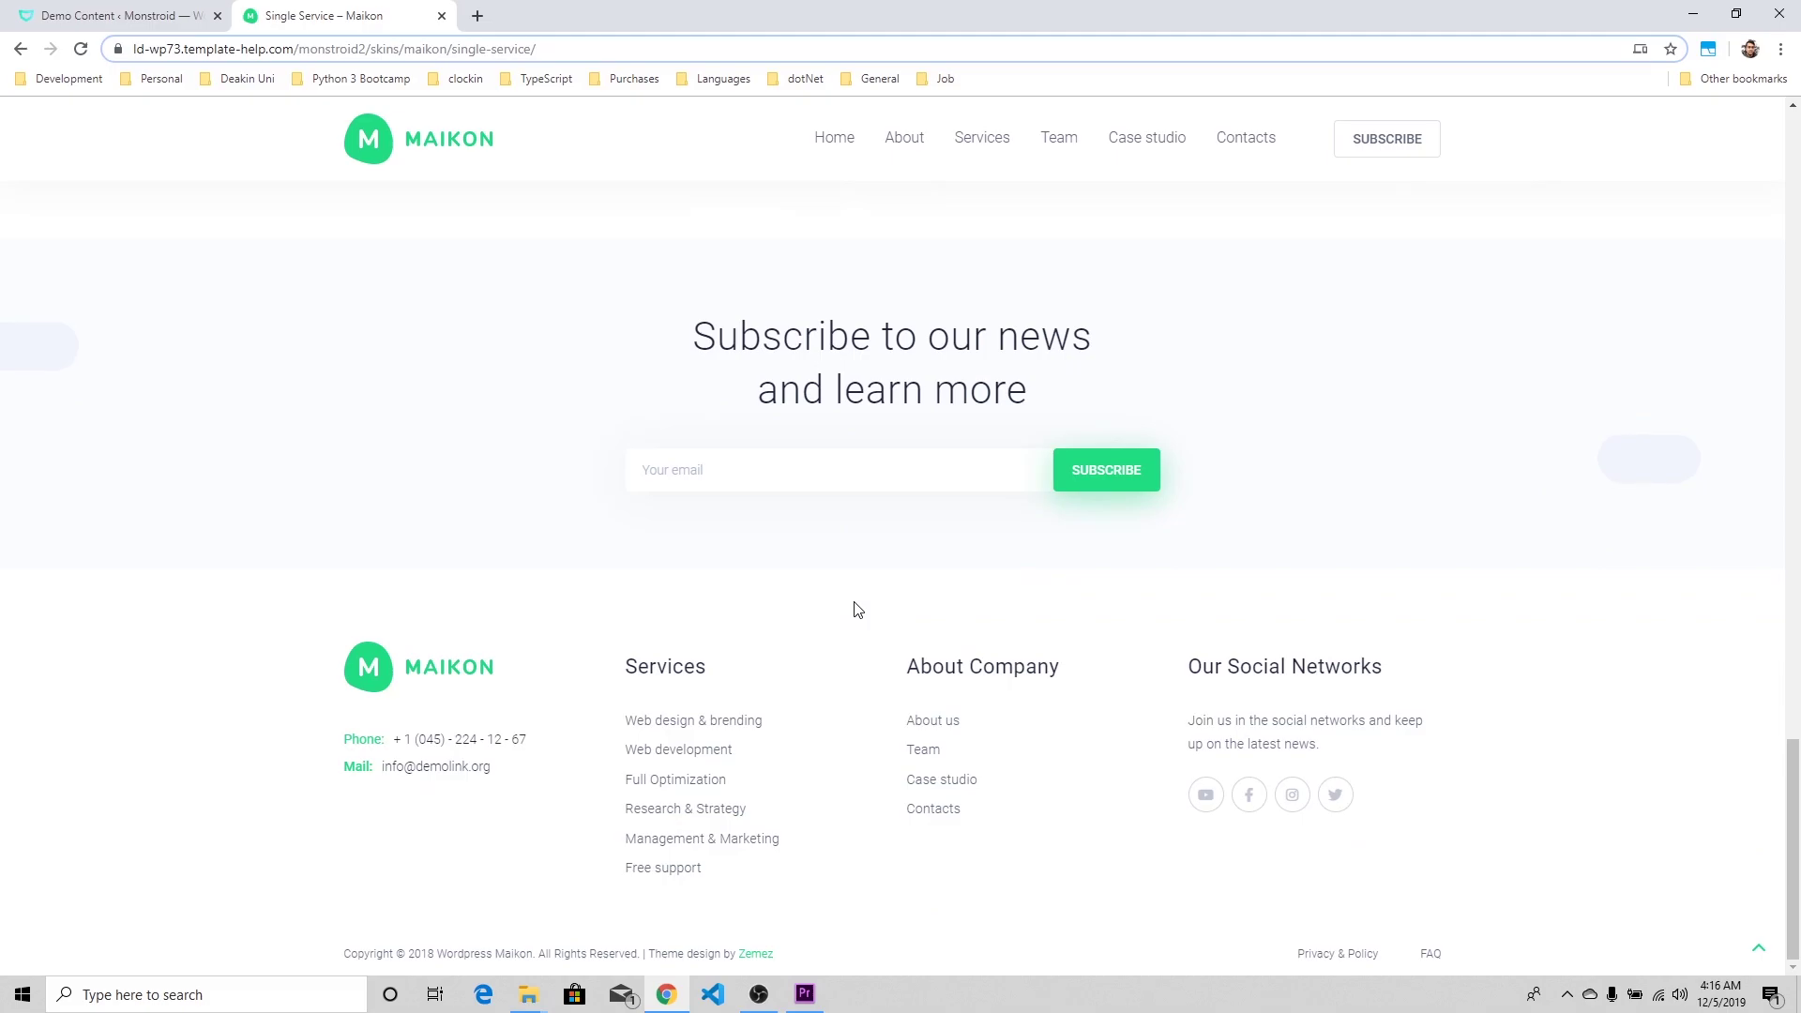
{"action": "scroll", "coordinate": [855, 608], "scroll_direction": "up", "scroll_amount": 20}
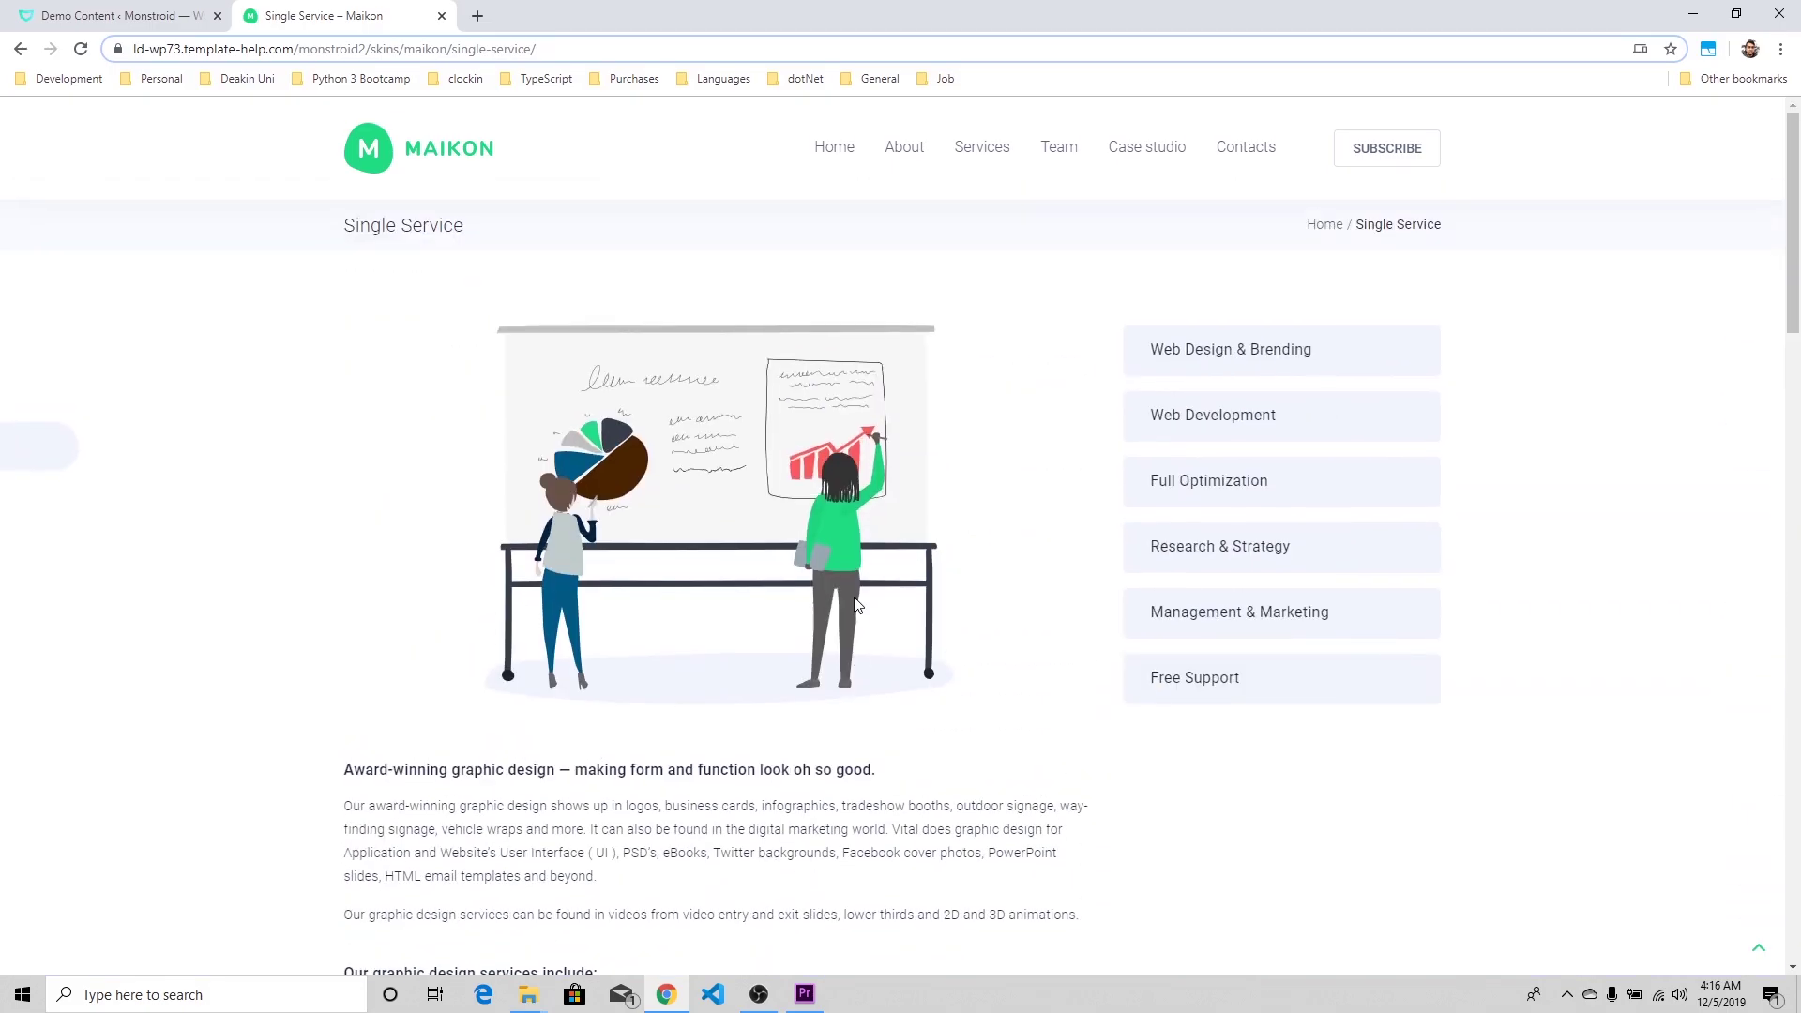
{"action": "scroll", "coordinate": [856, 605], "scroll_direction": "down", "scroll_amount": 1}
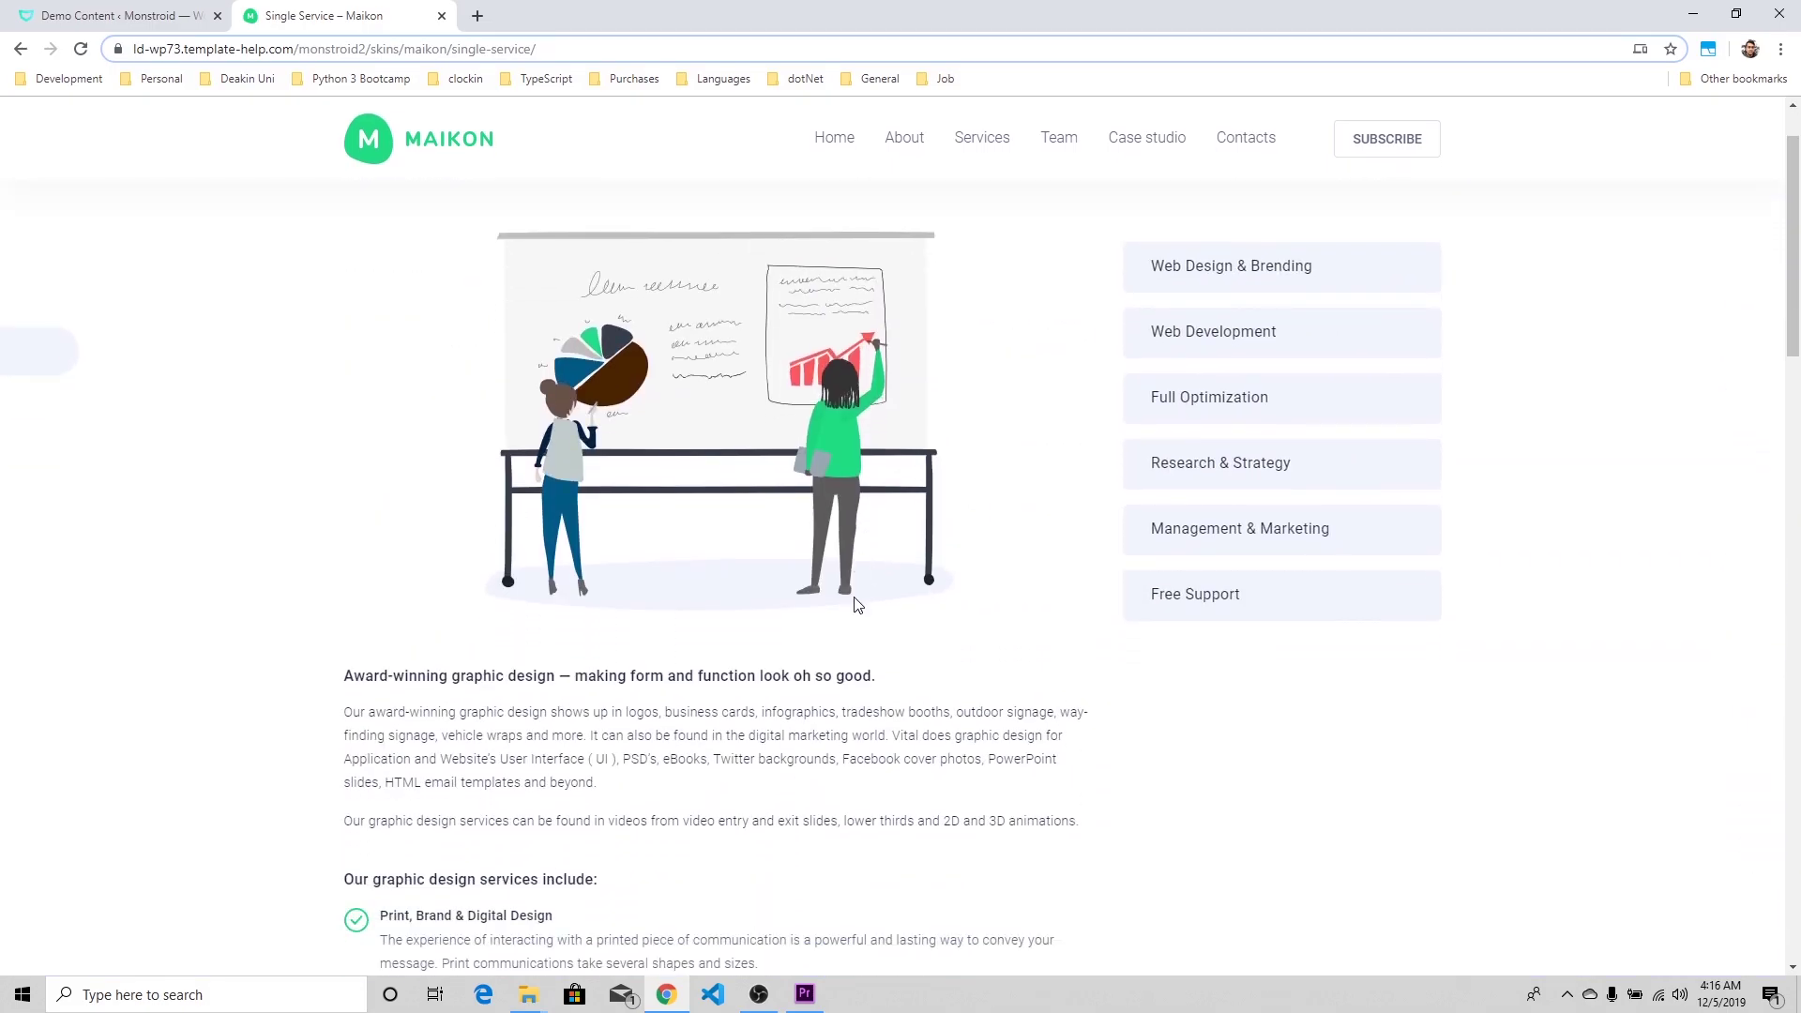
{"action": "scroll", "coordinate": [856, 605], "scroll_direction": "up", "scroll_amount": 2}
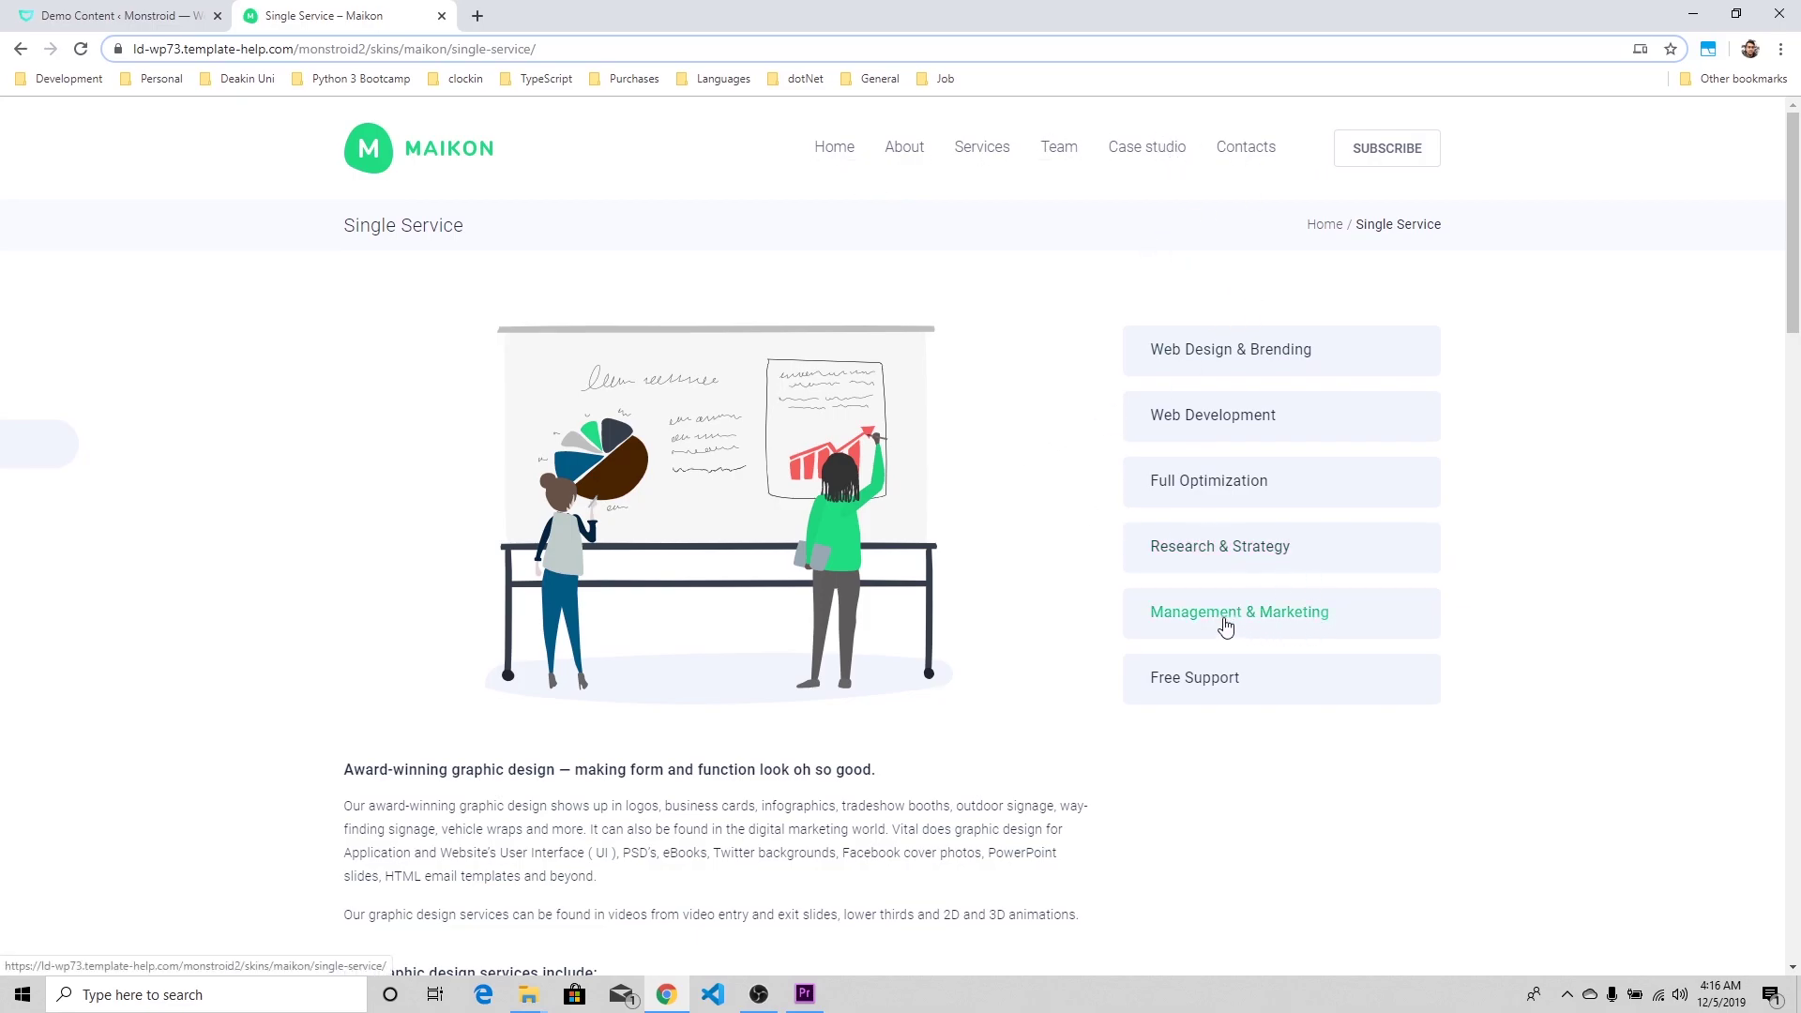
{"action": "scroll", "coordinate": [1117, 601], "scroll_direction": "down", "scroll_amount": 7}
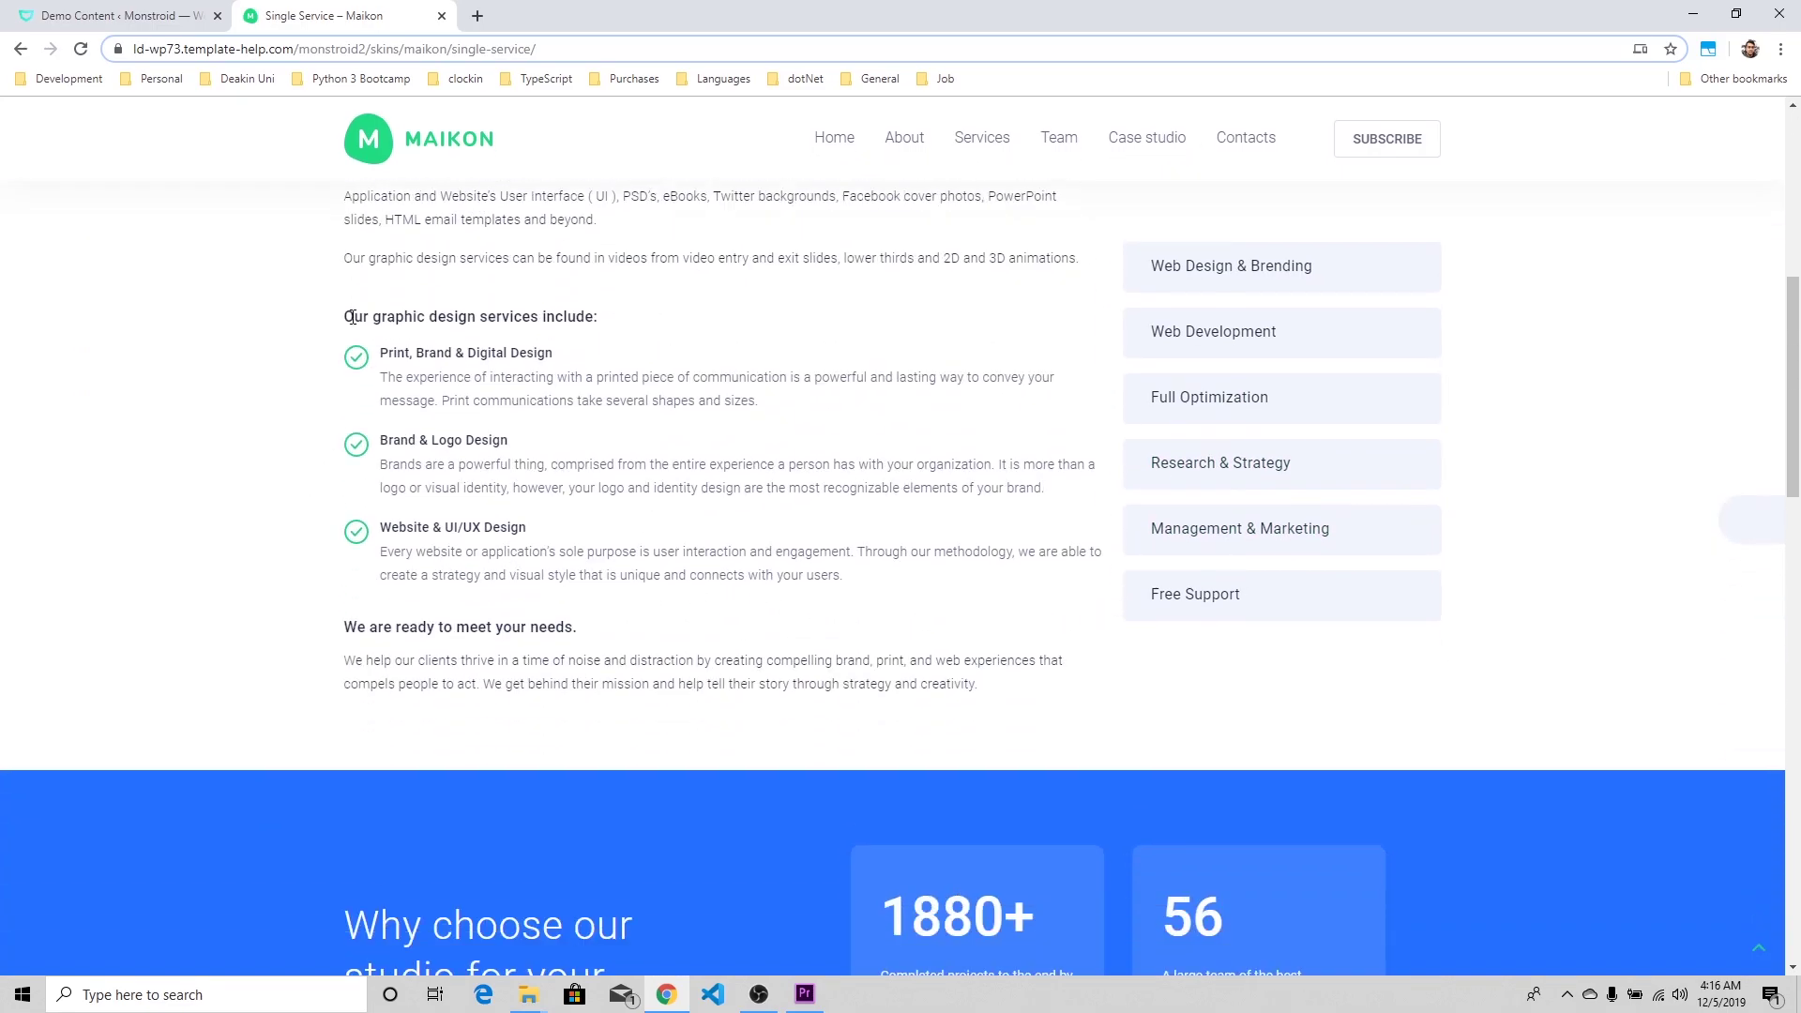
{"action": "scroll", "coordinate": [353, 314], "scroll_direction": "up", "scroll_amount": 3}
{"action": "left_click_drag", "start_coordinate": [358, 453], "coordinate": [656, 531]}
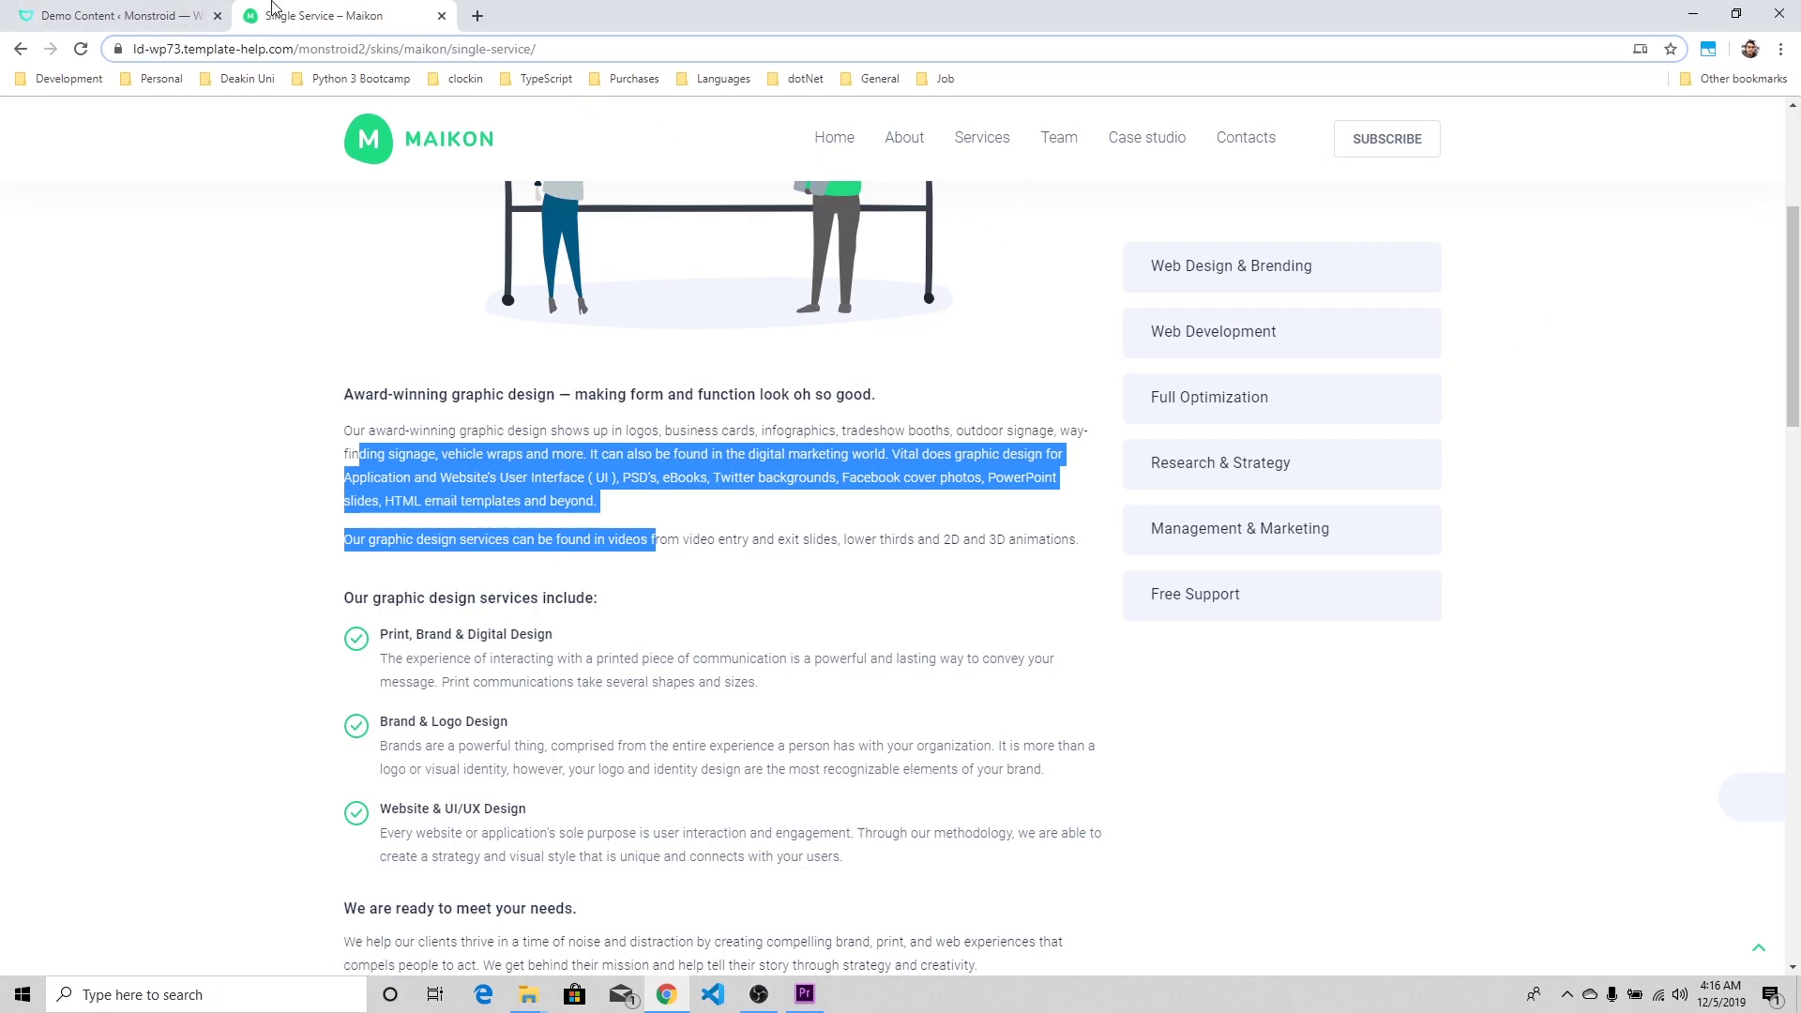
- Return to the Demo Content tab and scroll through demo skins like Improvix and Noovazity
{"action": "left_click", "coordinate": [122, 13]}
{"action": "scroll", "coordinate": [931, 620], "scroll_direction": "down", "scroll_amount": 20}
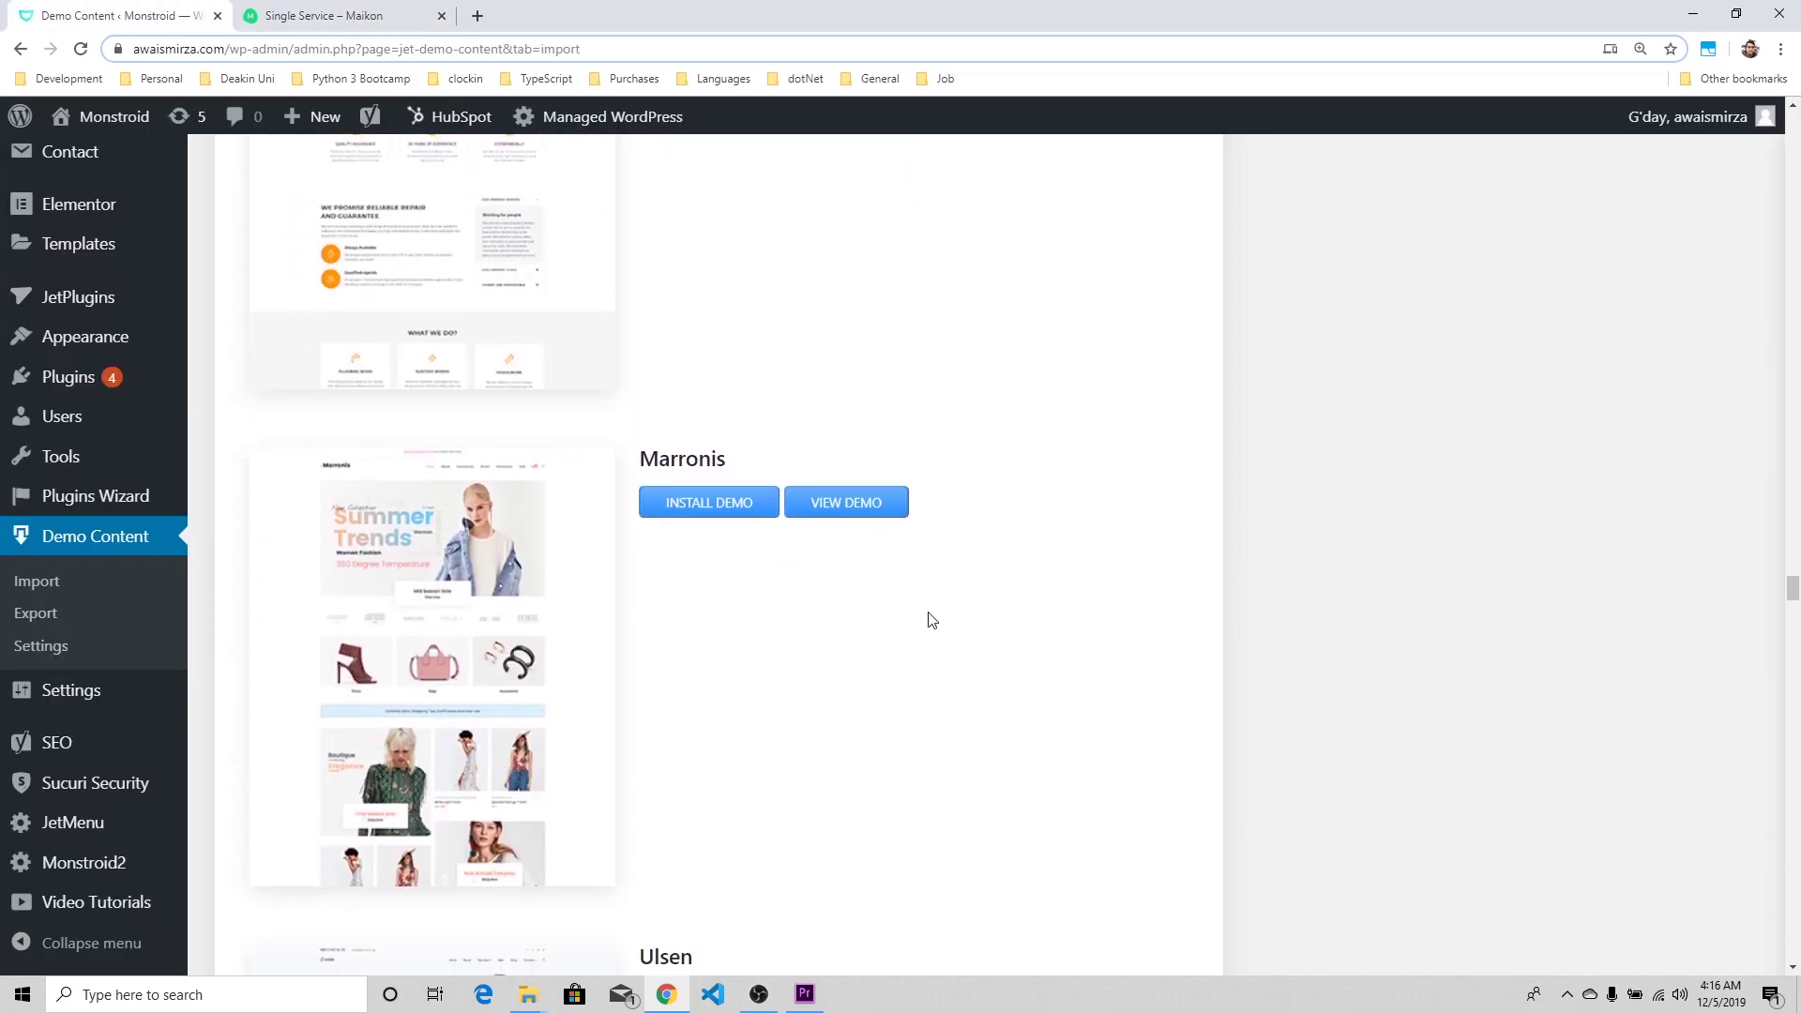
{"action": "scroll", "coordinate": [931, 621], "scroll_direction": "down", "scroll_amount": 6}
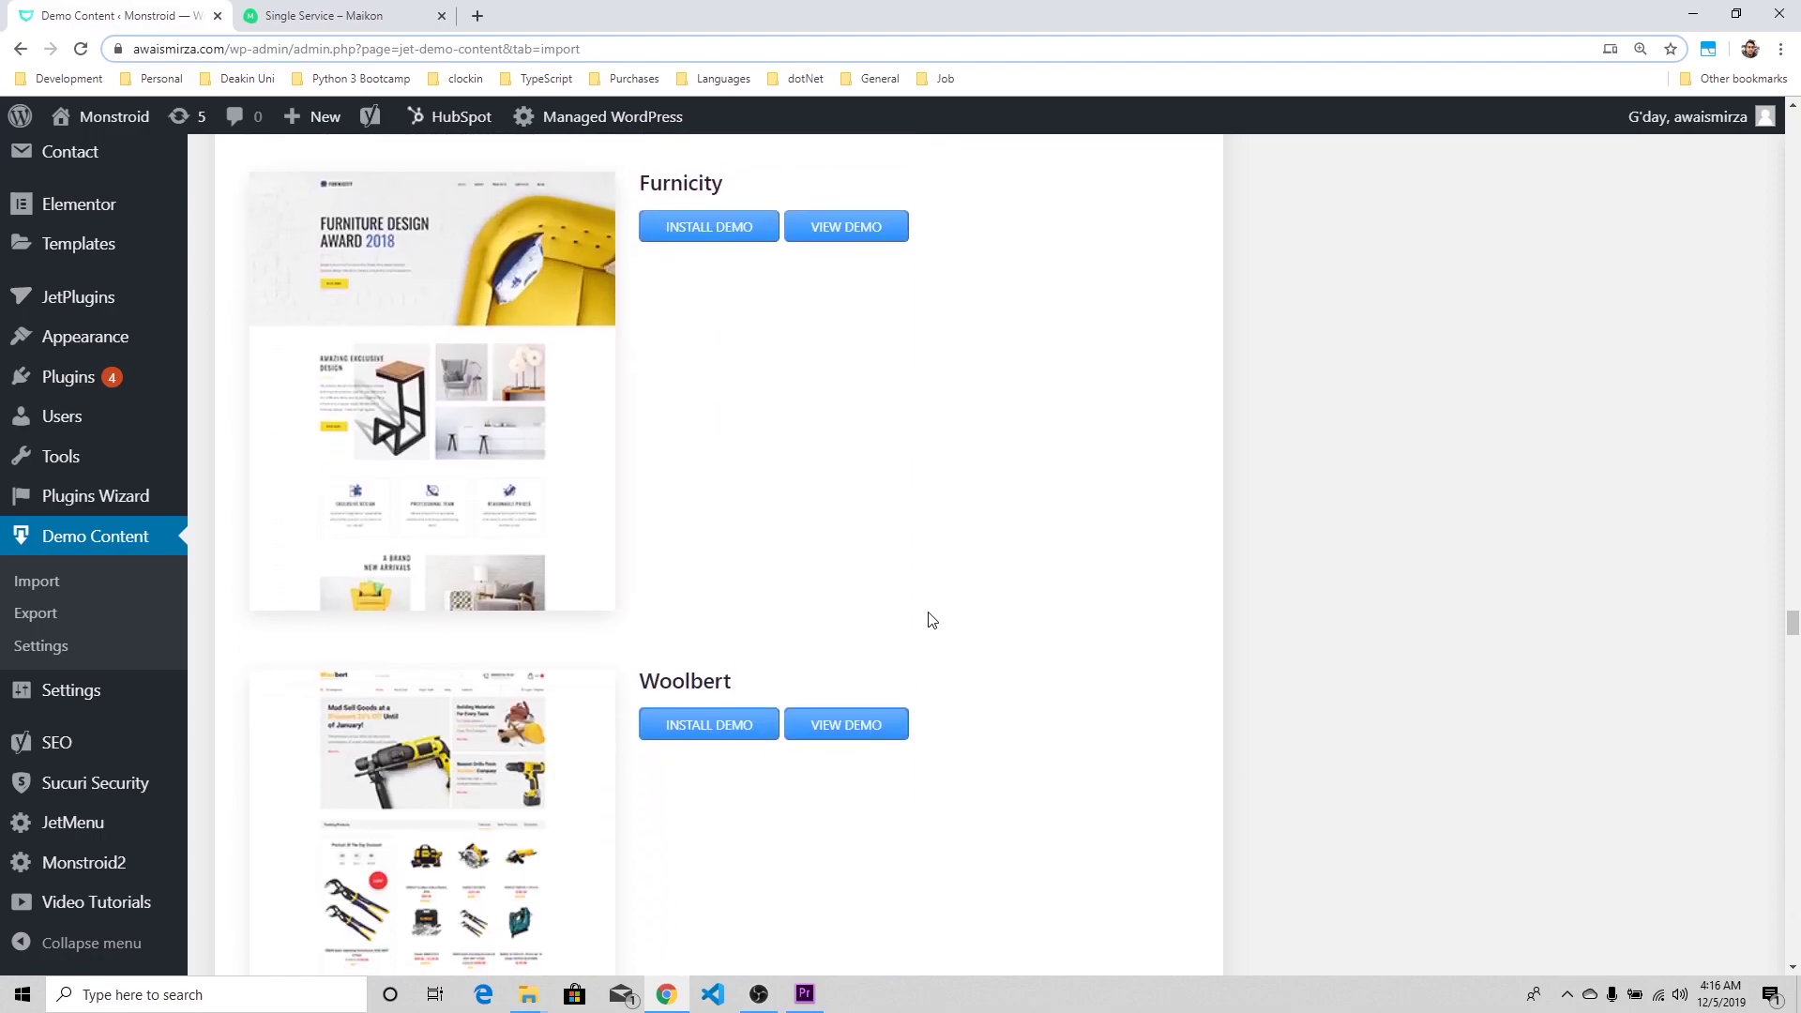
{"action": "scroll", "coordinate": [708, 471], "scroll_direction": "down", "scroll_amount": 2}
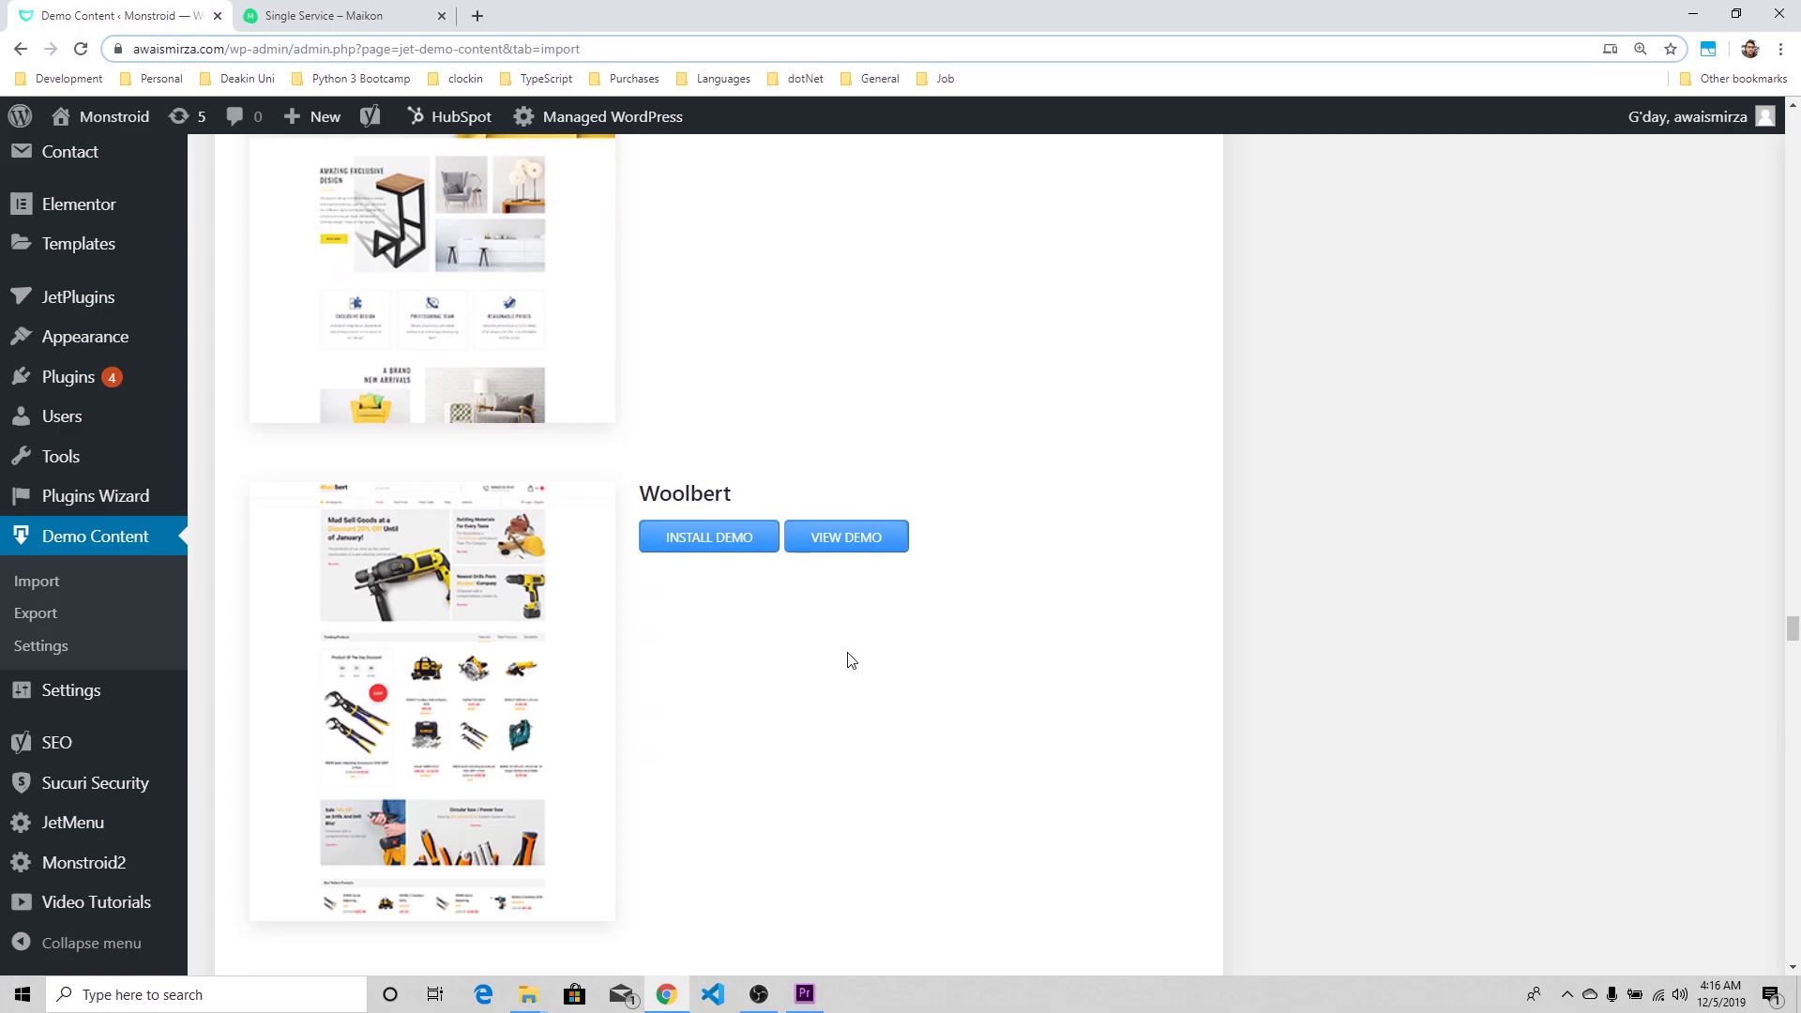
{"action": "scroll", "coordinate": [849, 661], "scroll_direction": "down", "scroll_amount": 4}
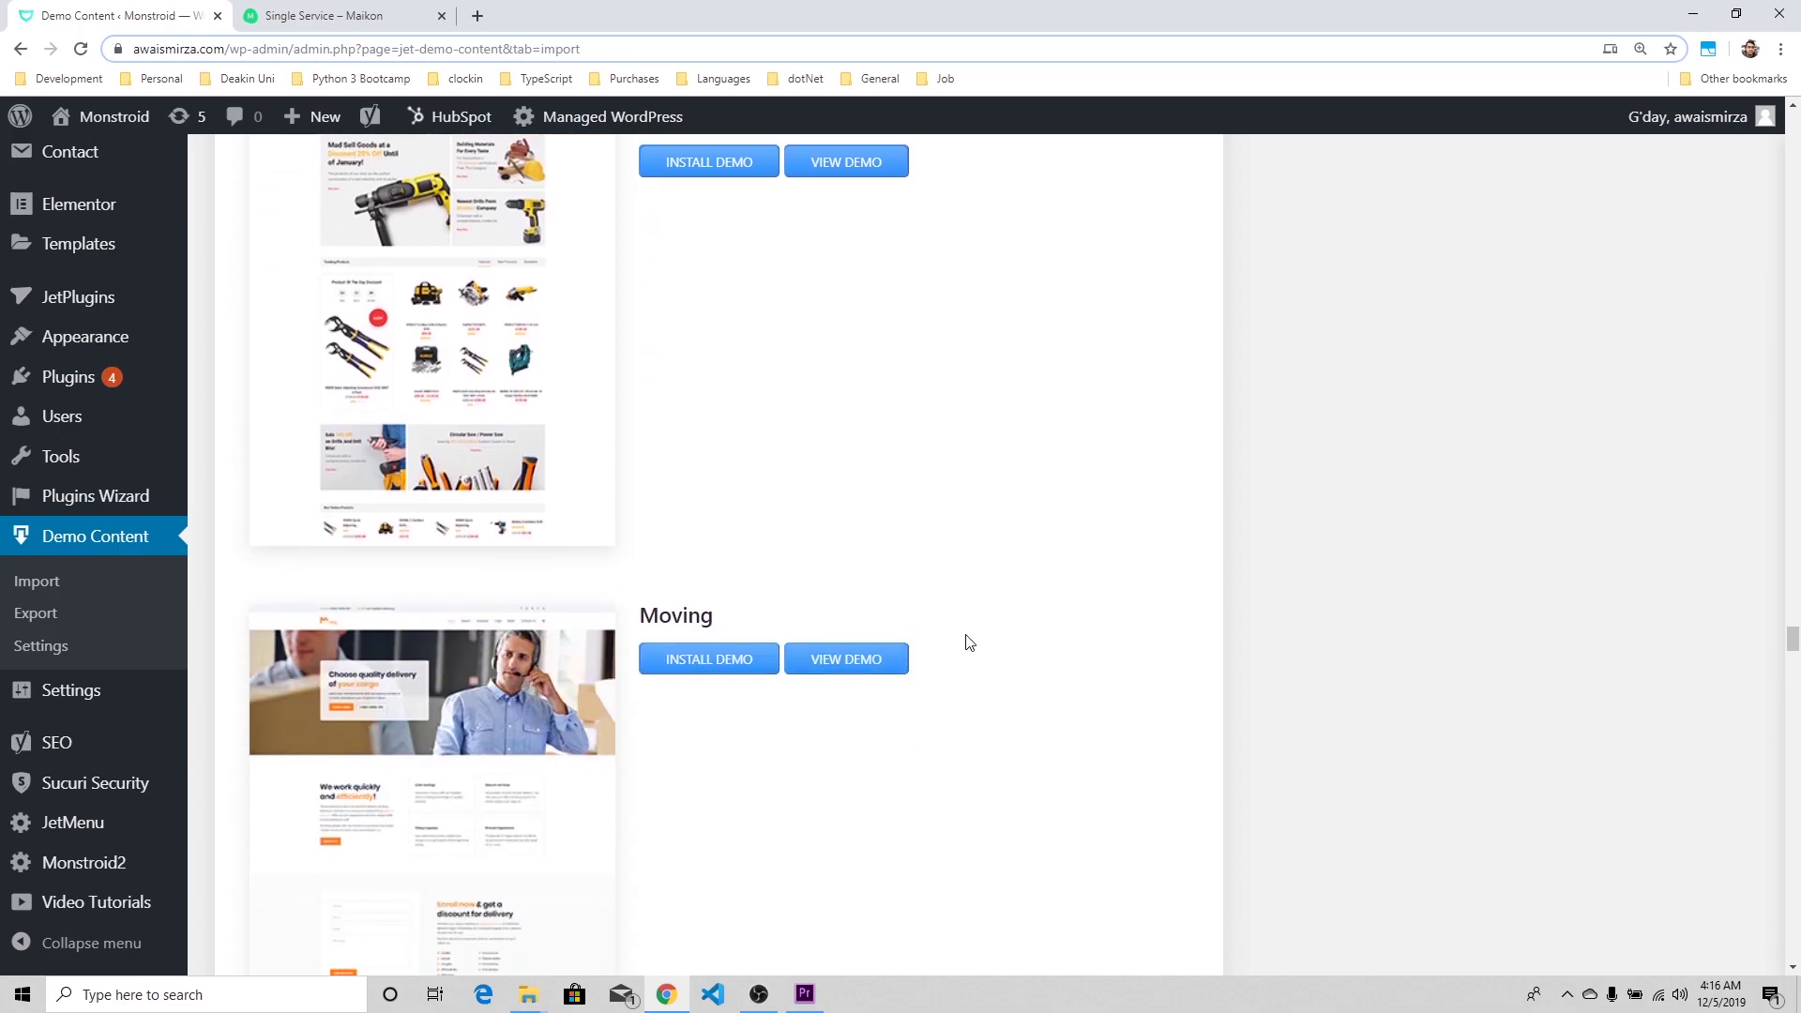
{"action": "scroll", "coordinate": [969, 642], "scroll_direction": "down", "scroll_amount": 5}
{"action": "scroll", "coordinate": [969, 642], "scroll_direction": "down", "scroll_amount": 15}
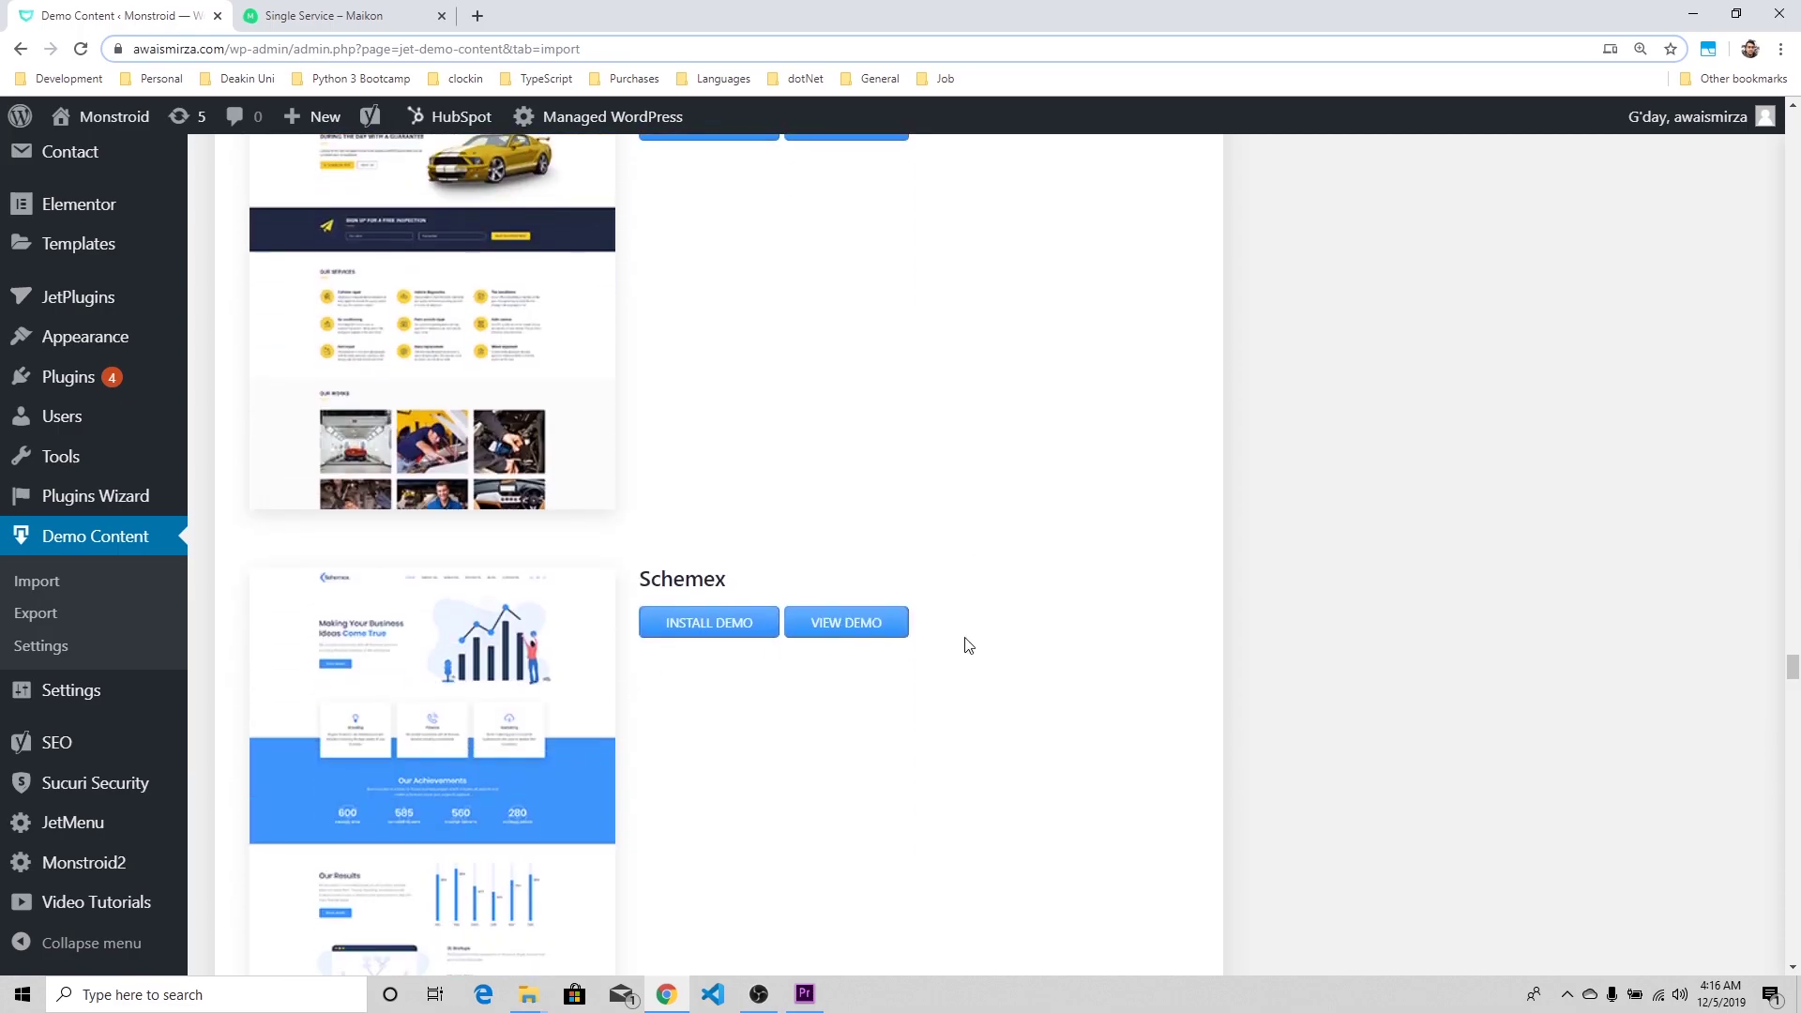
{"action": "scroll", "coordinate": [967, 647], "scroll_direction": "down", "scroll_amount": 20}
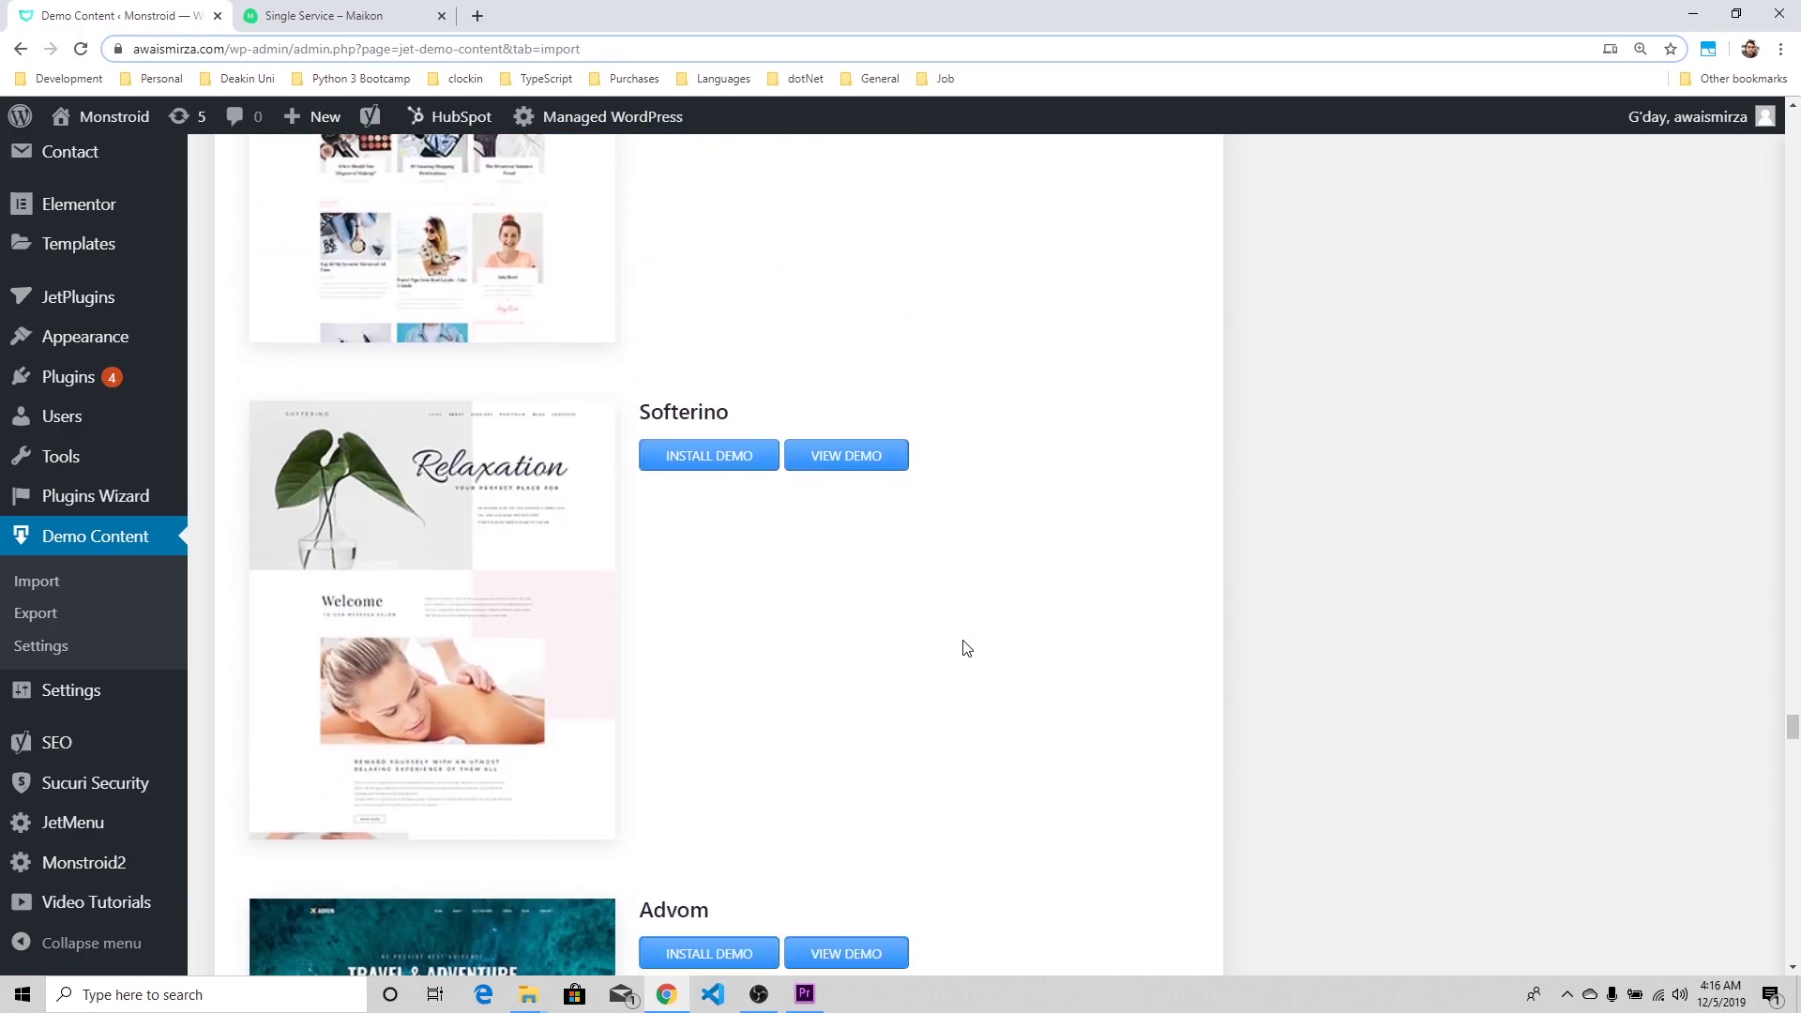
{"action": "scroll", "coordinate": [965, 648], "scroll_direction": "down", "scroll_amount": 9}
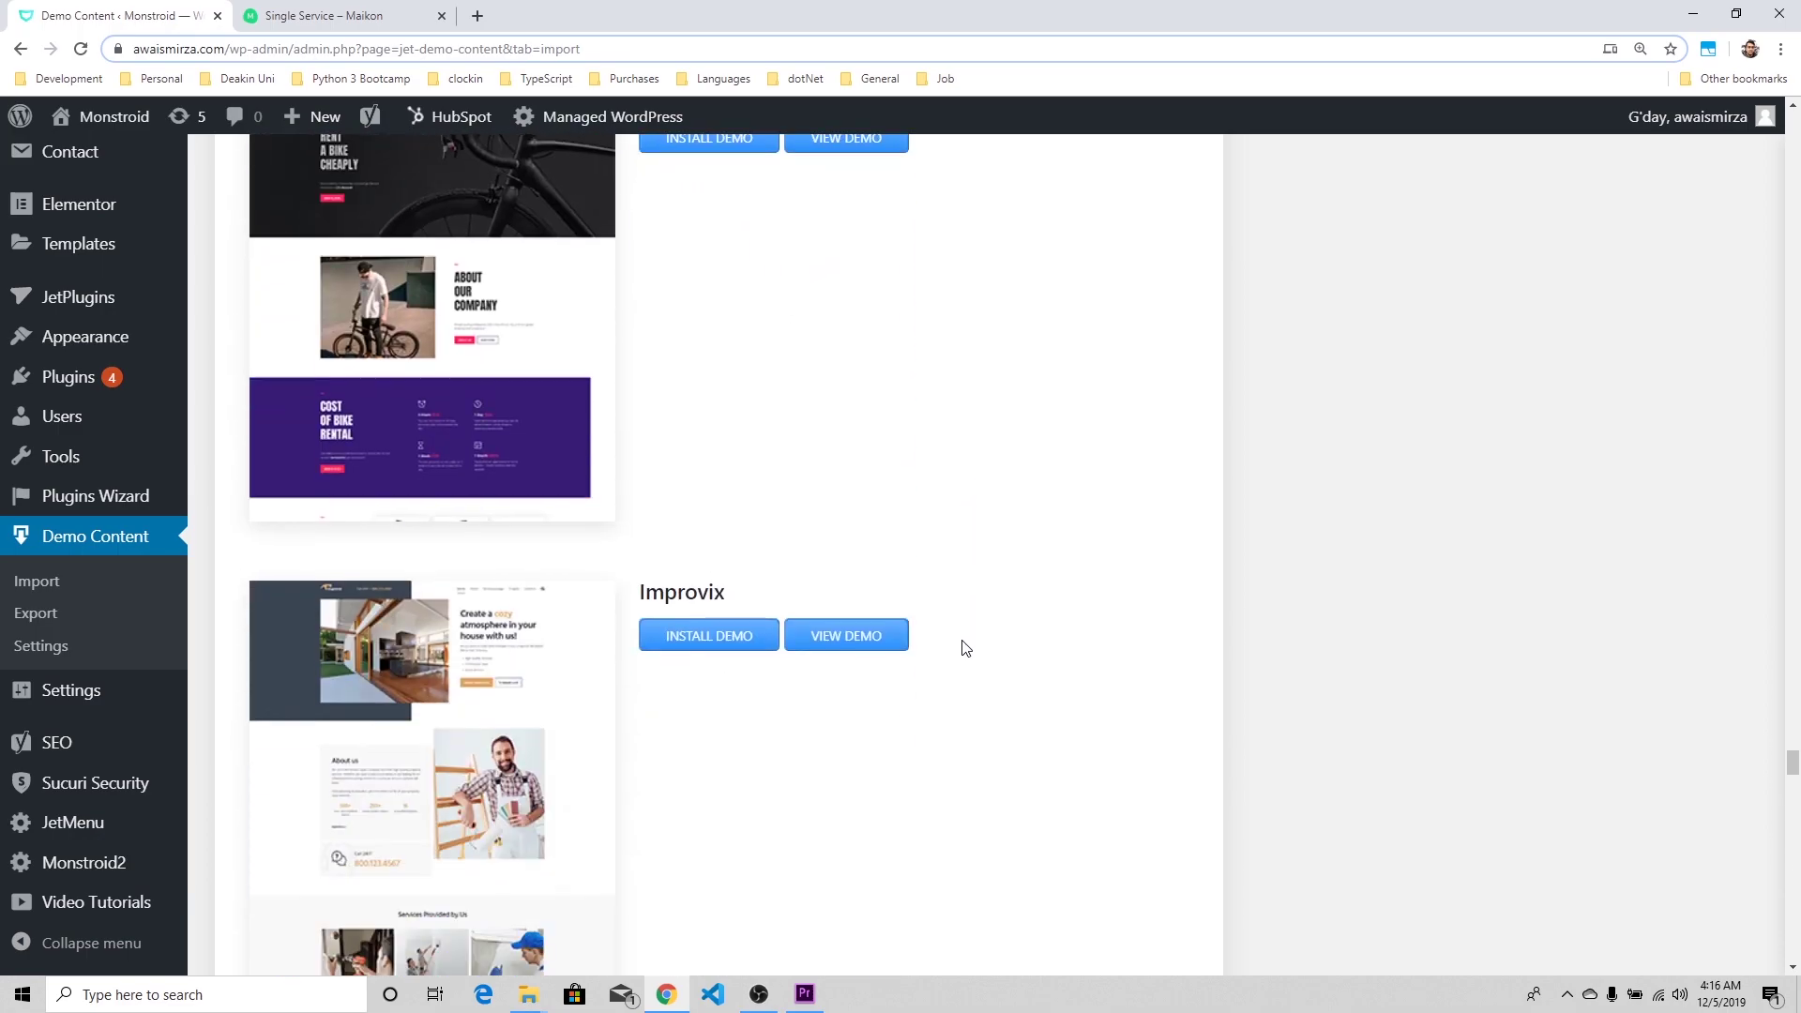
{"action": "scroll", "coordinate": [105, 655], "scroll_direction": "down", "scroll_amount": 4}
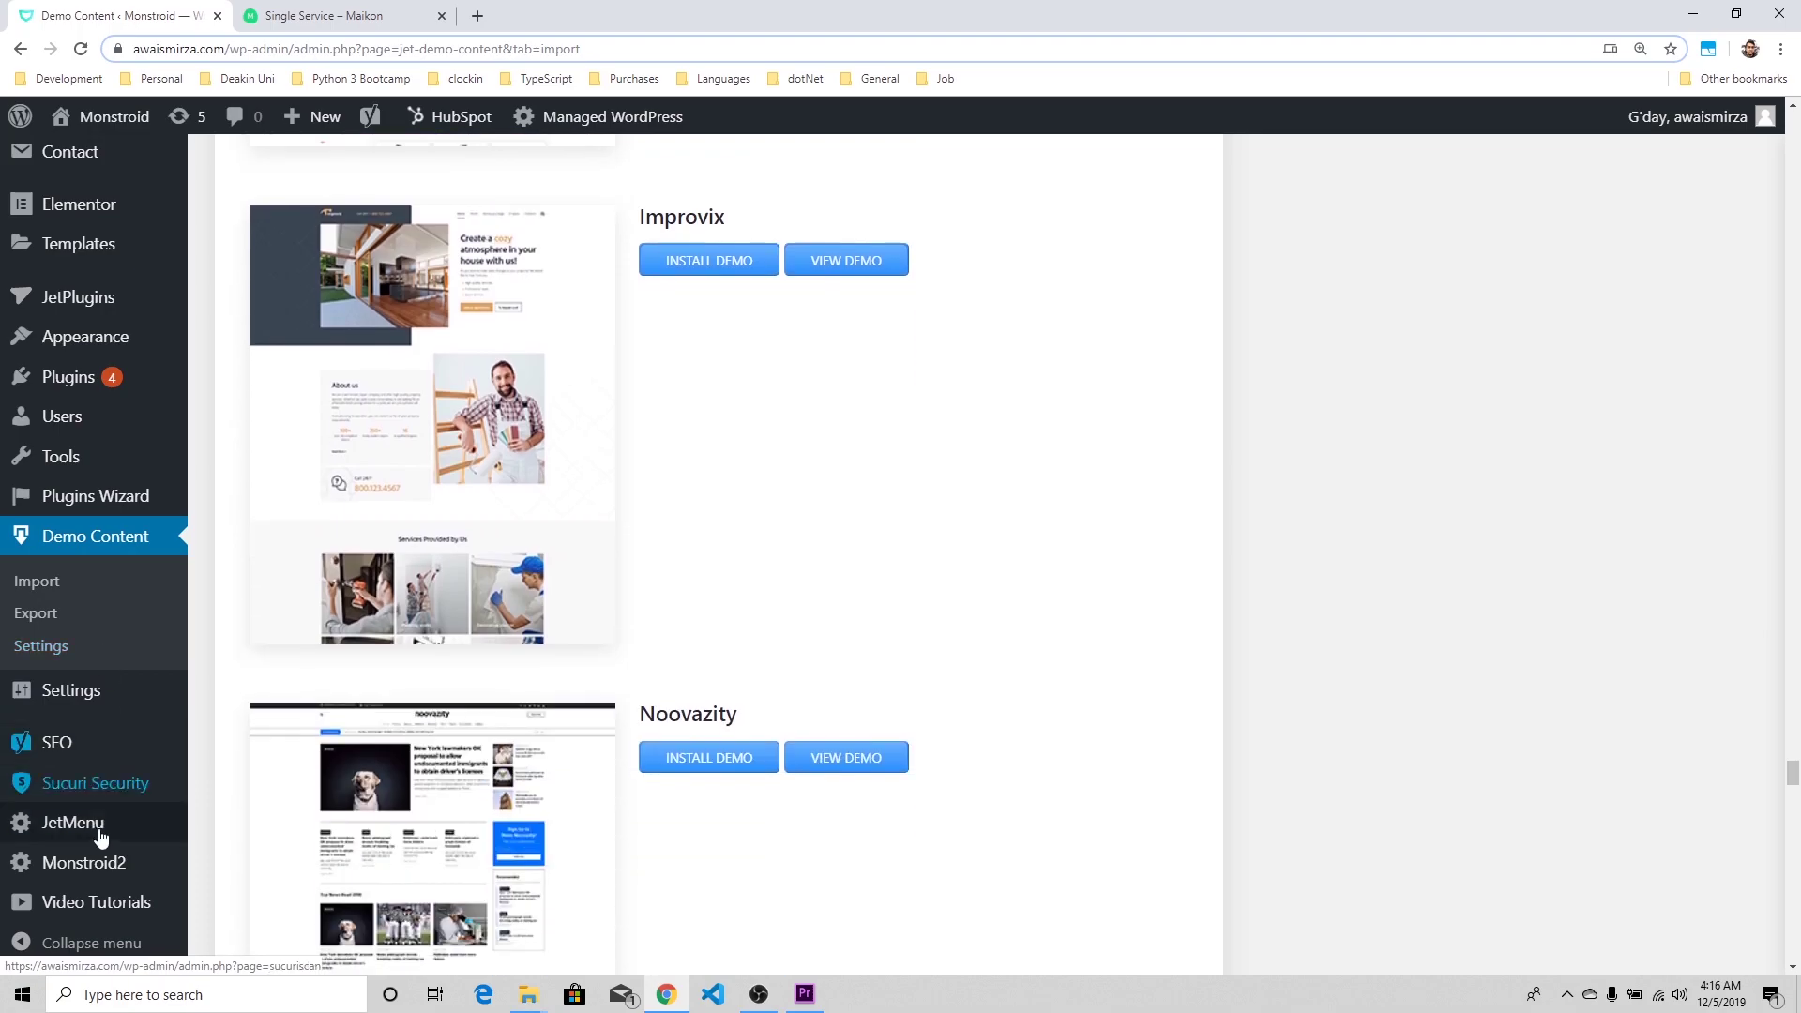
- Open the Monstroid2 theme dashboard and review the installed Jet plugin versions
{"action": "mouse_move", "coordinate": [99, 871]}
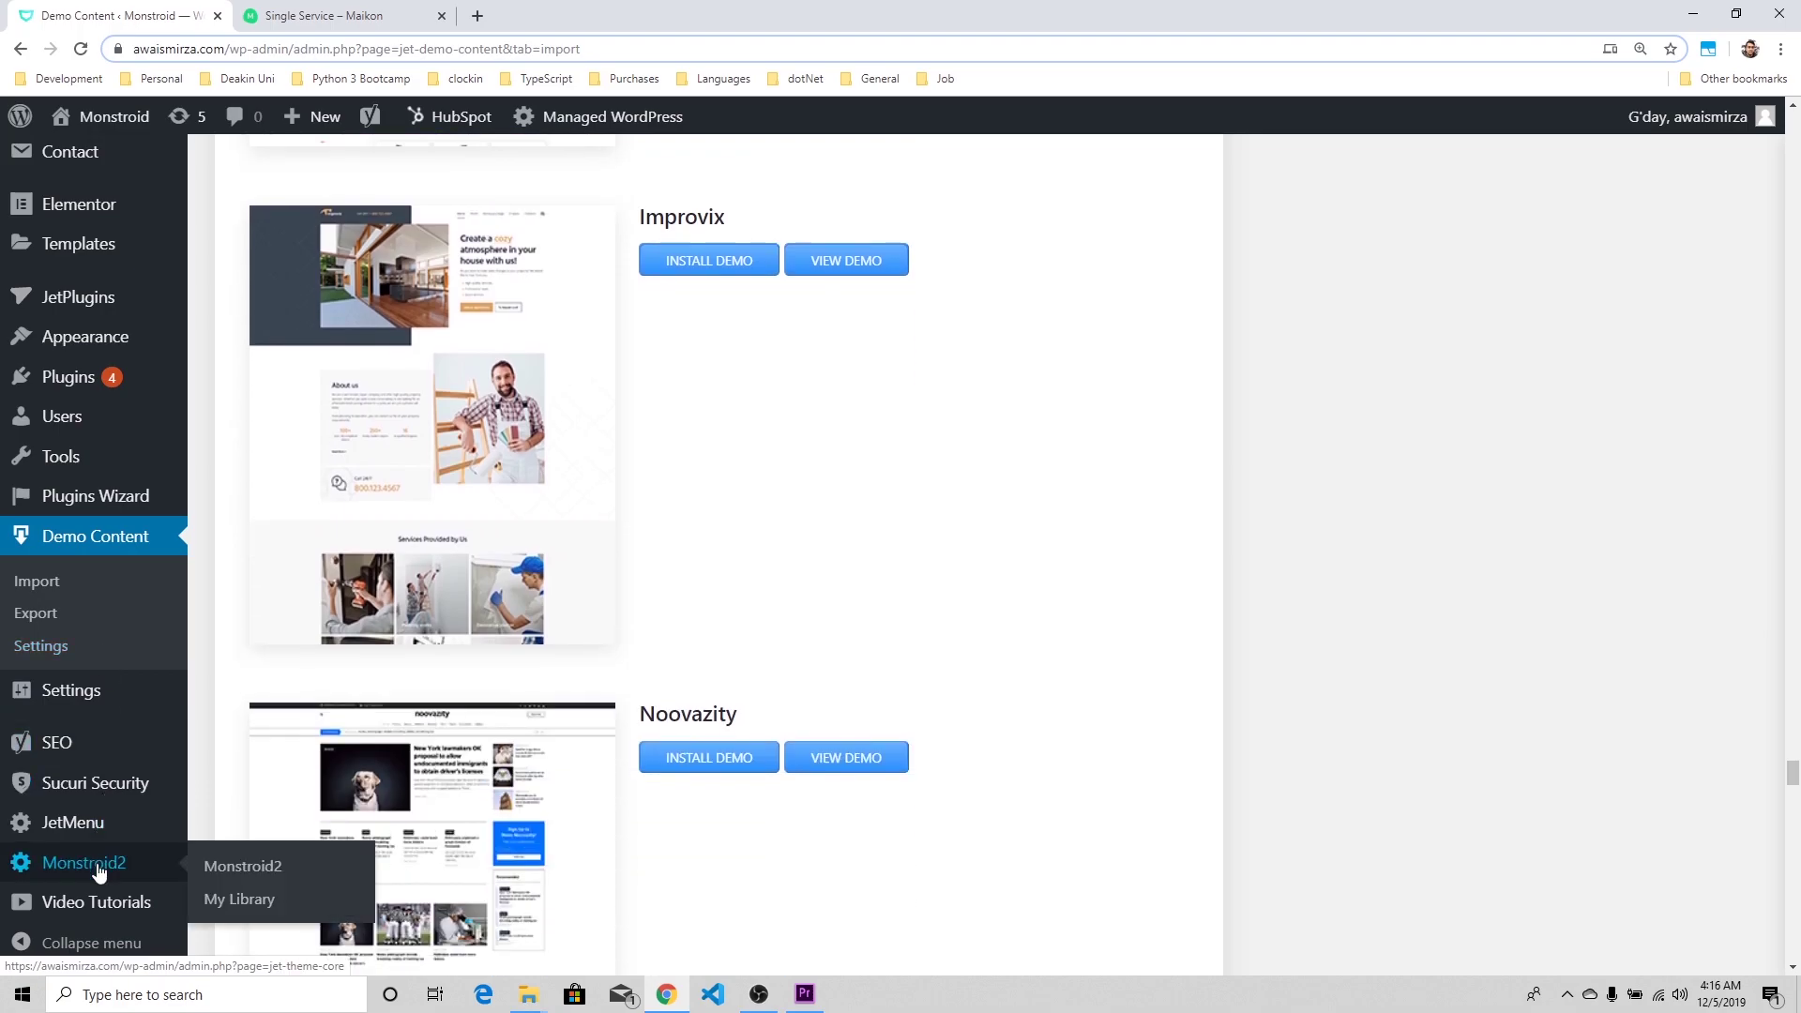
{"action": "left_click", "coordinate": [235, 866]}
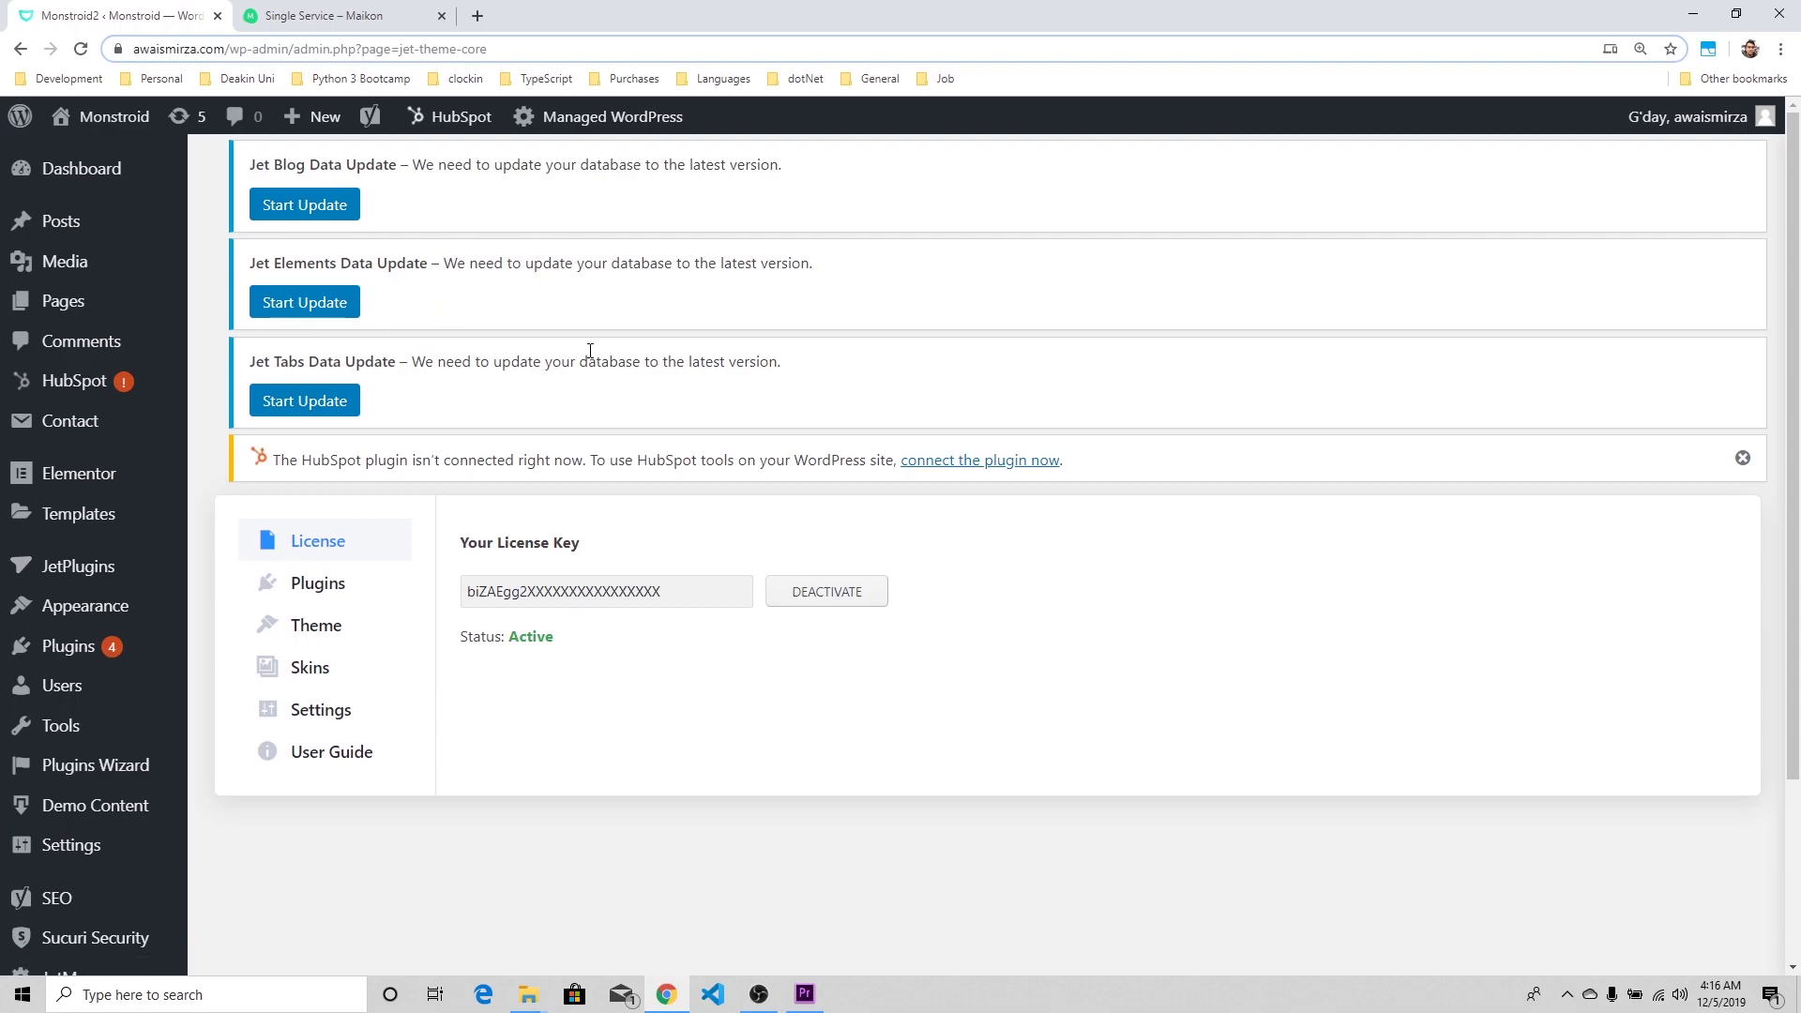
{"action": "left_click", "coordinate": [356, 595]}
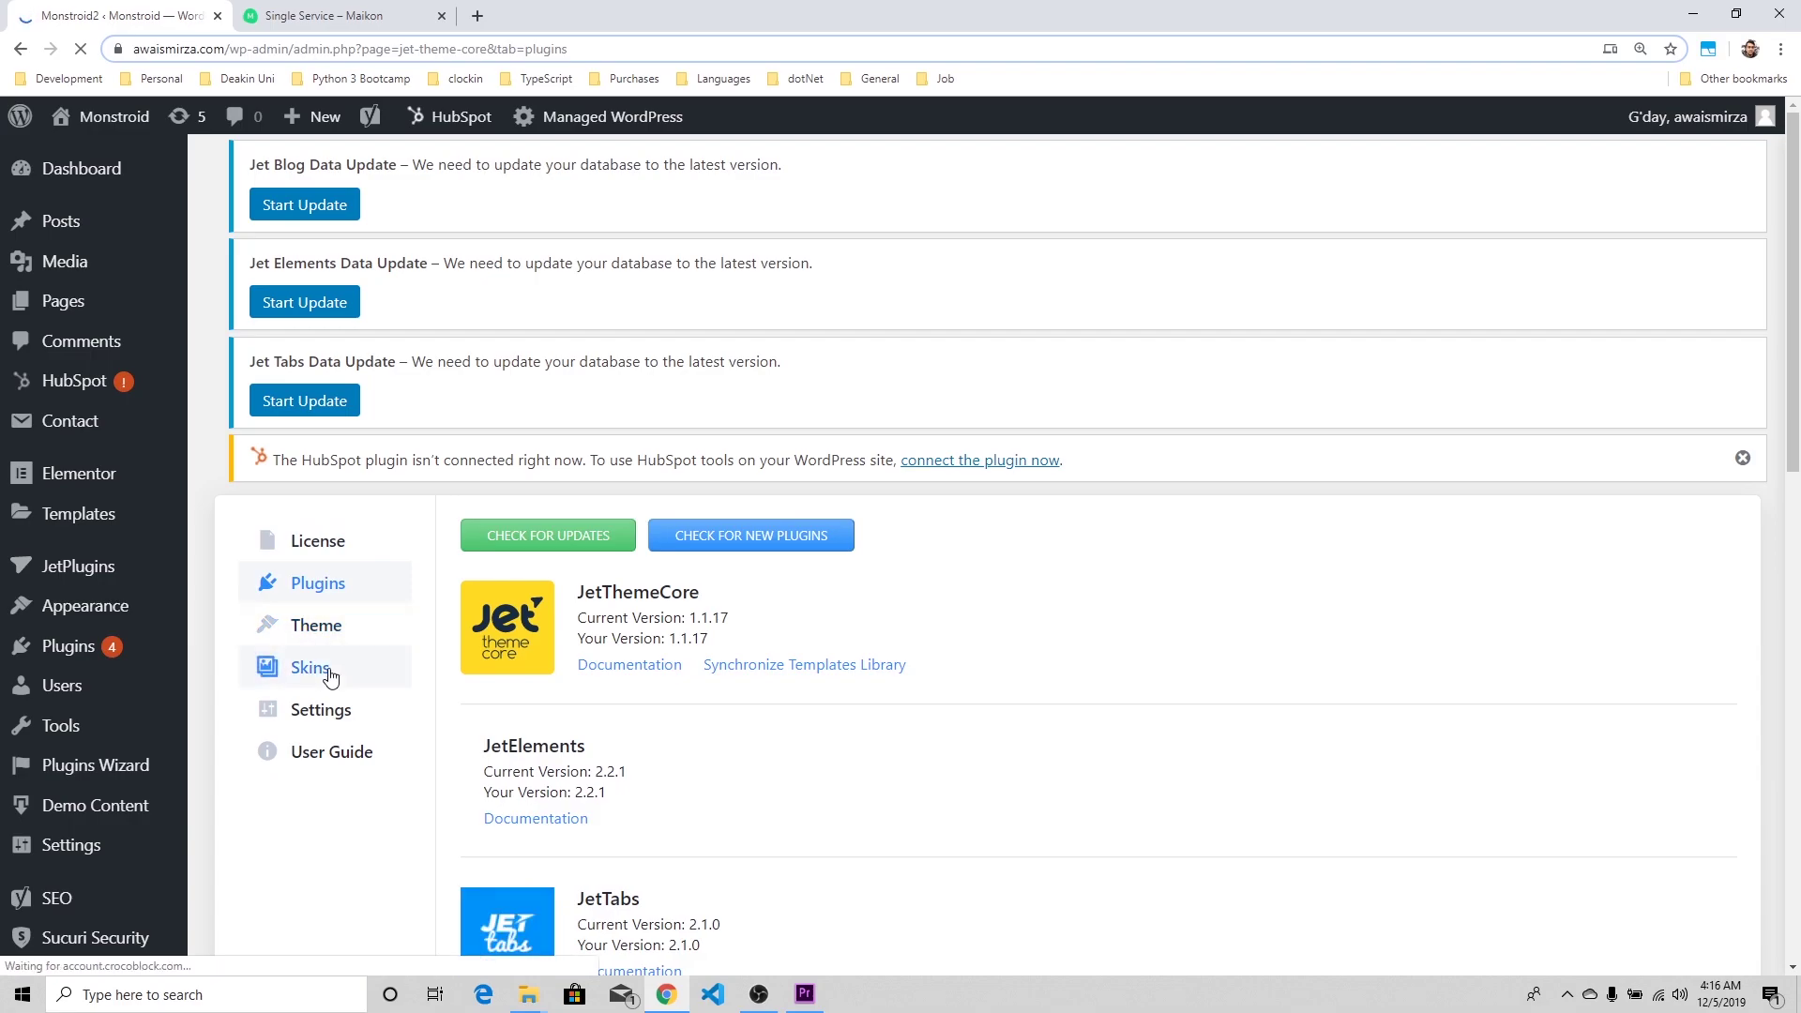
{"action": "scroll", "coordinate": [333, 677], "scroll_direction": "down", "scroll_amount": 2}
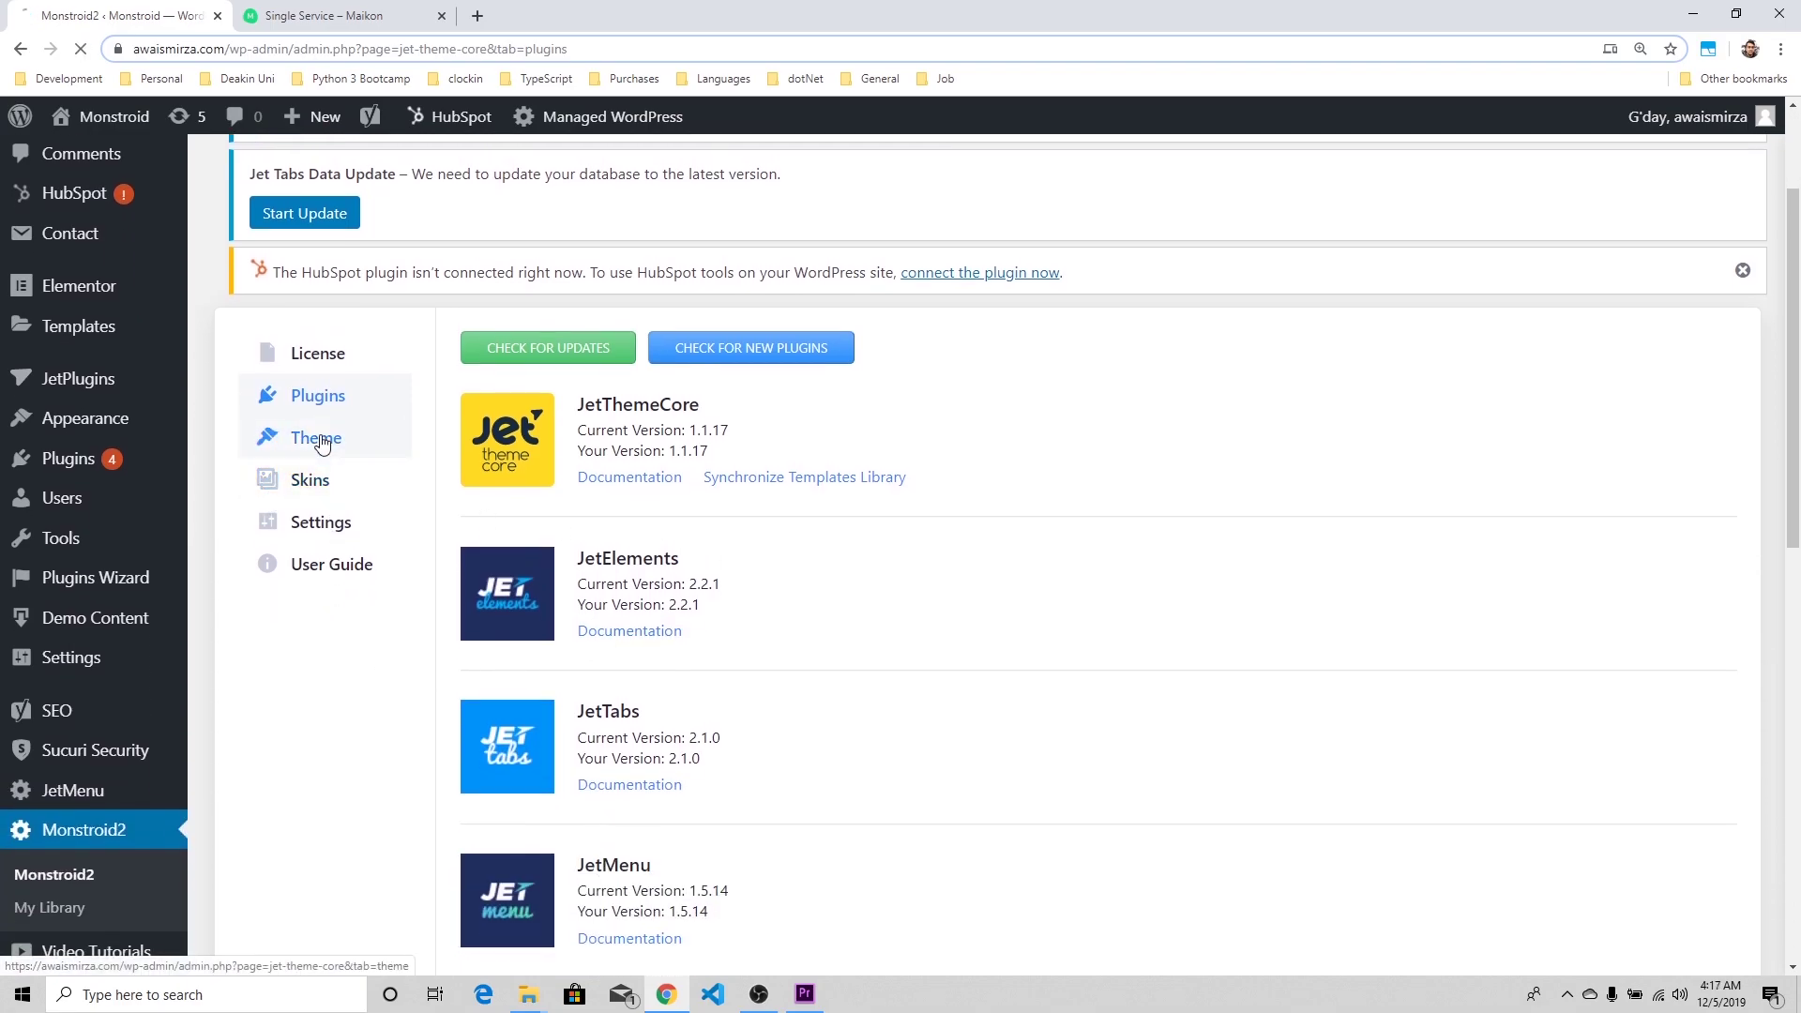
- Open the Skins library and browse skins such as Simple, Justissco and Christmas
{"action": "left_click", "coordinate": [356, 454]}
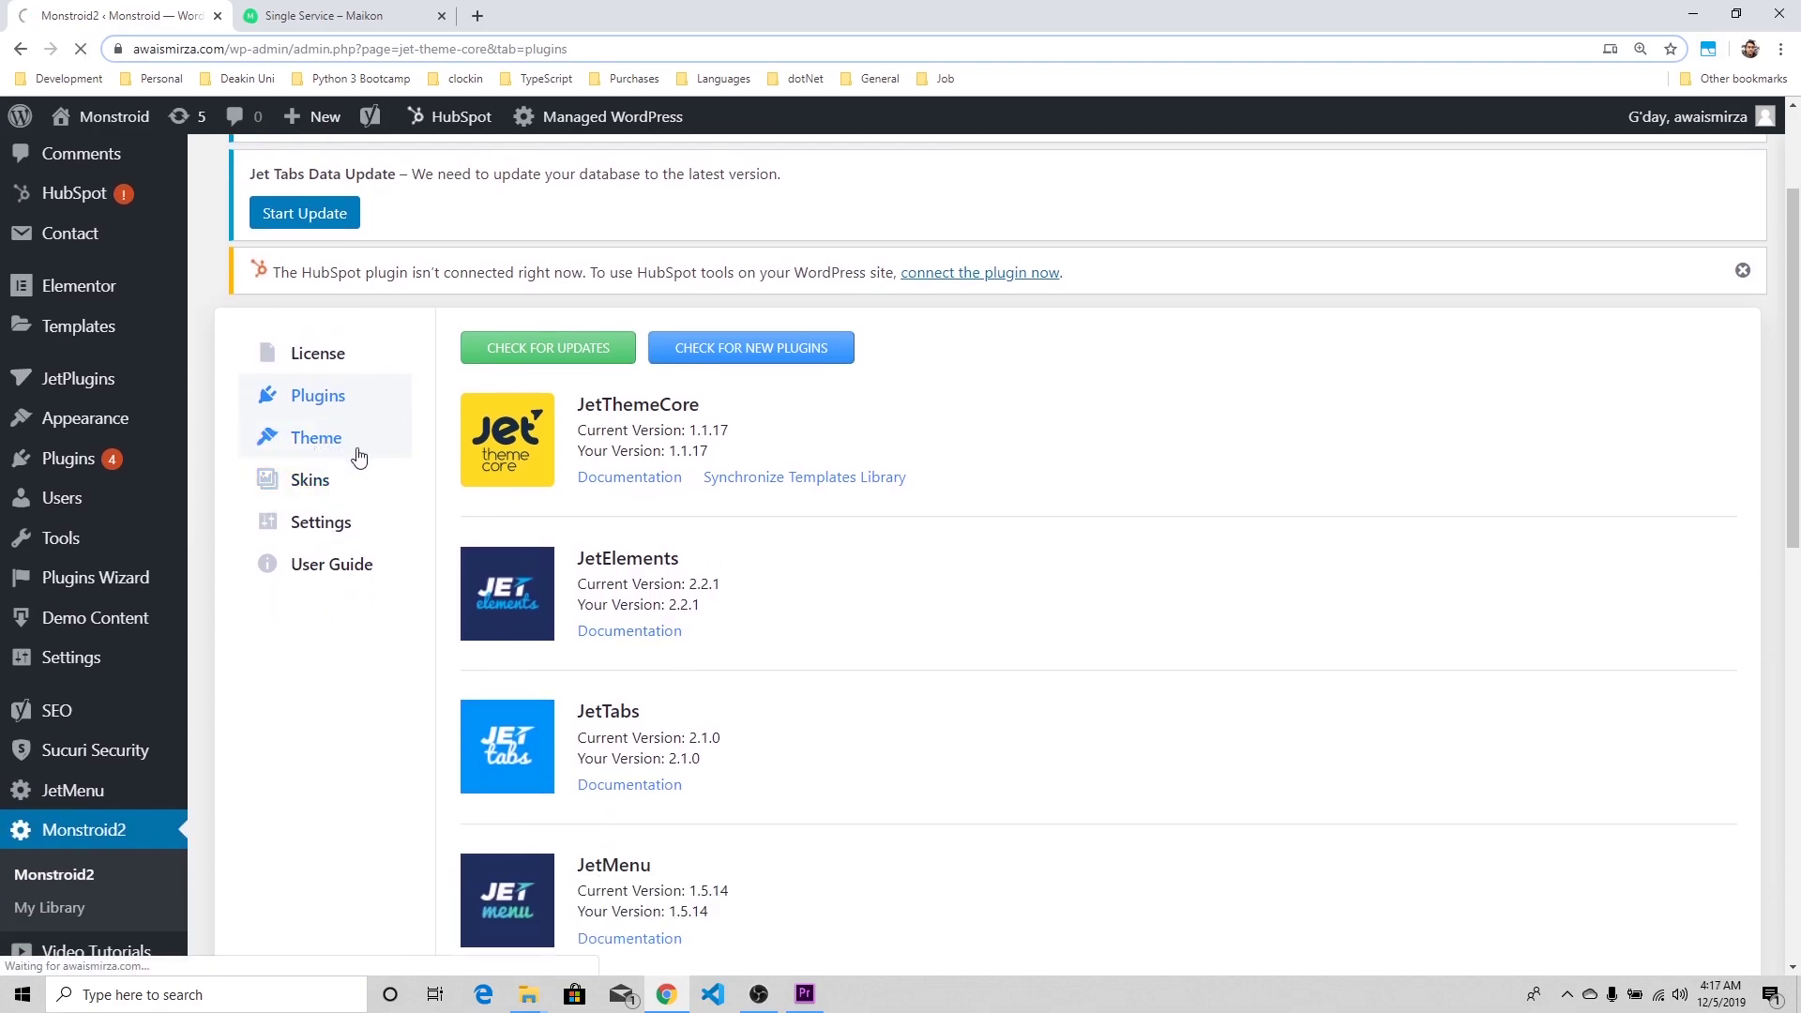
{"action": "left_click", "coordinate": [302, 484]}
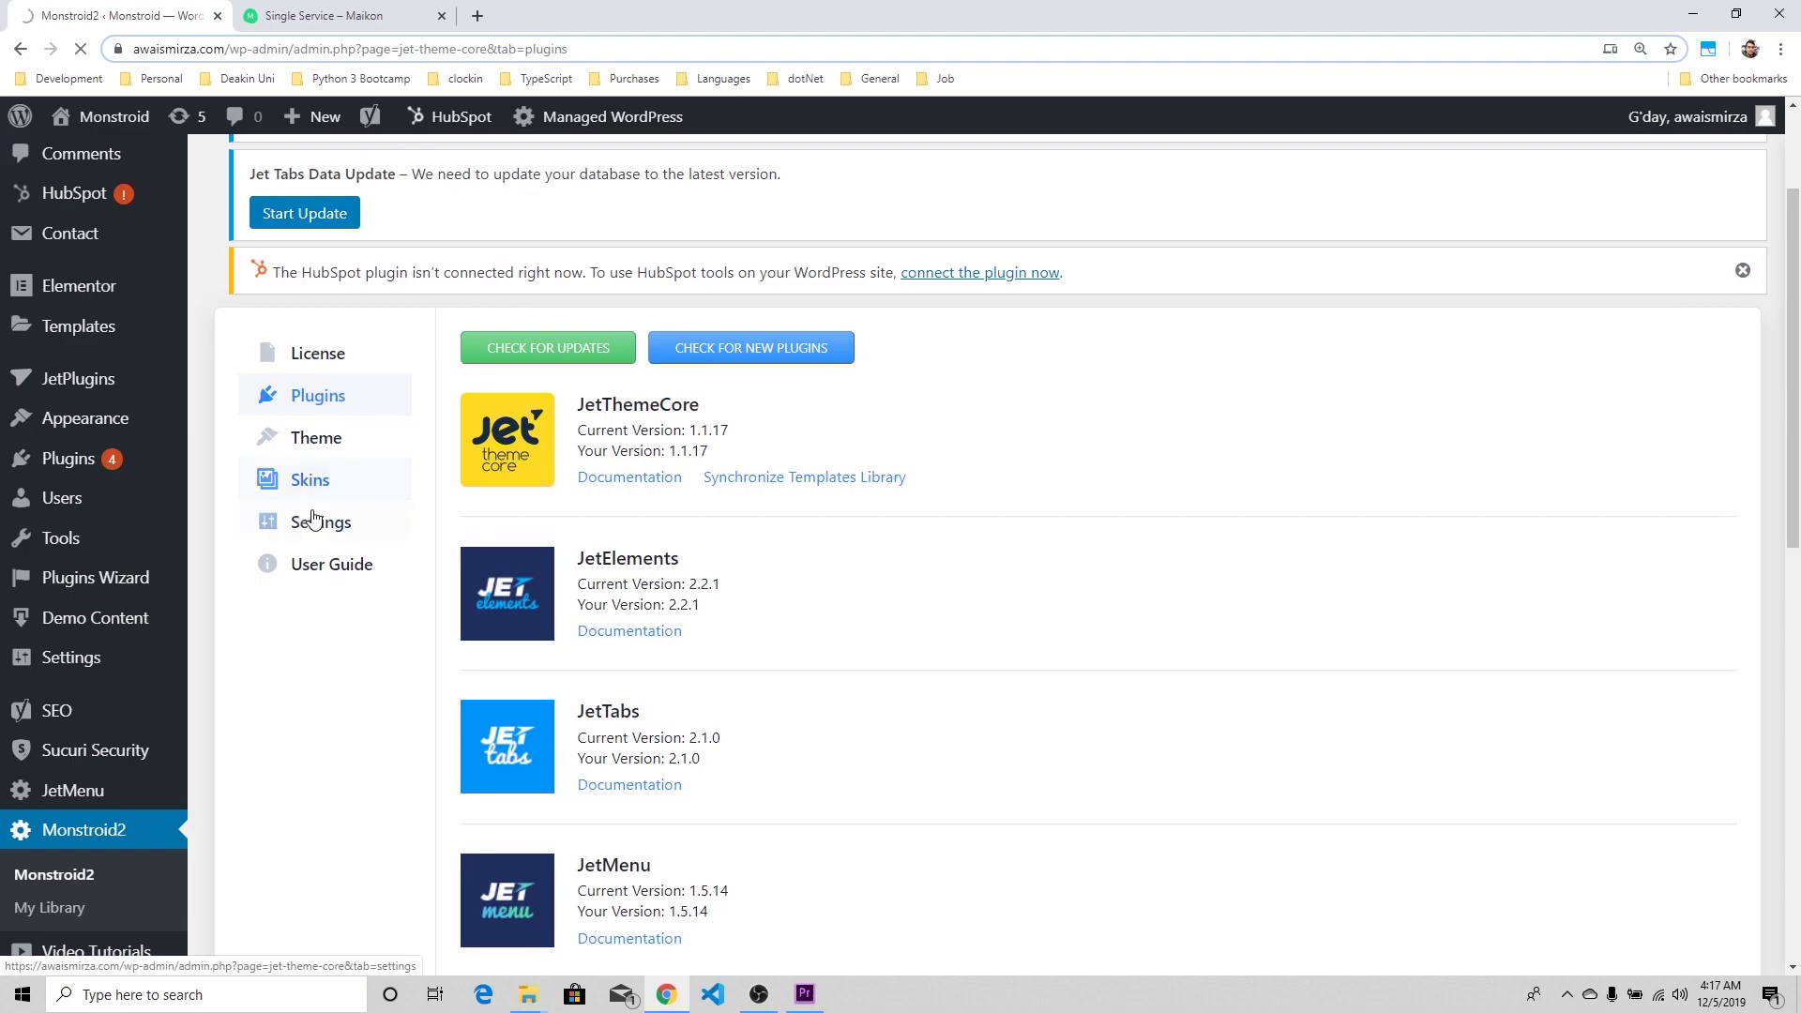
{"action": "scroll", "coordinate": [955, 595], "scroll_direction": "down", "scroll_amount": 3}
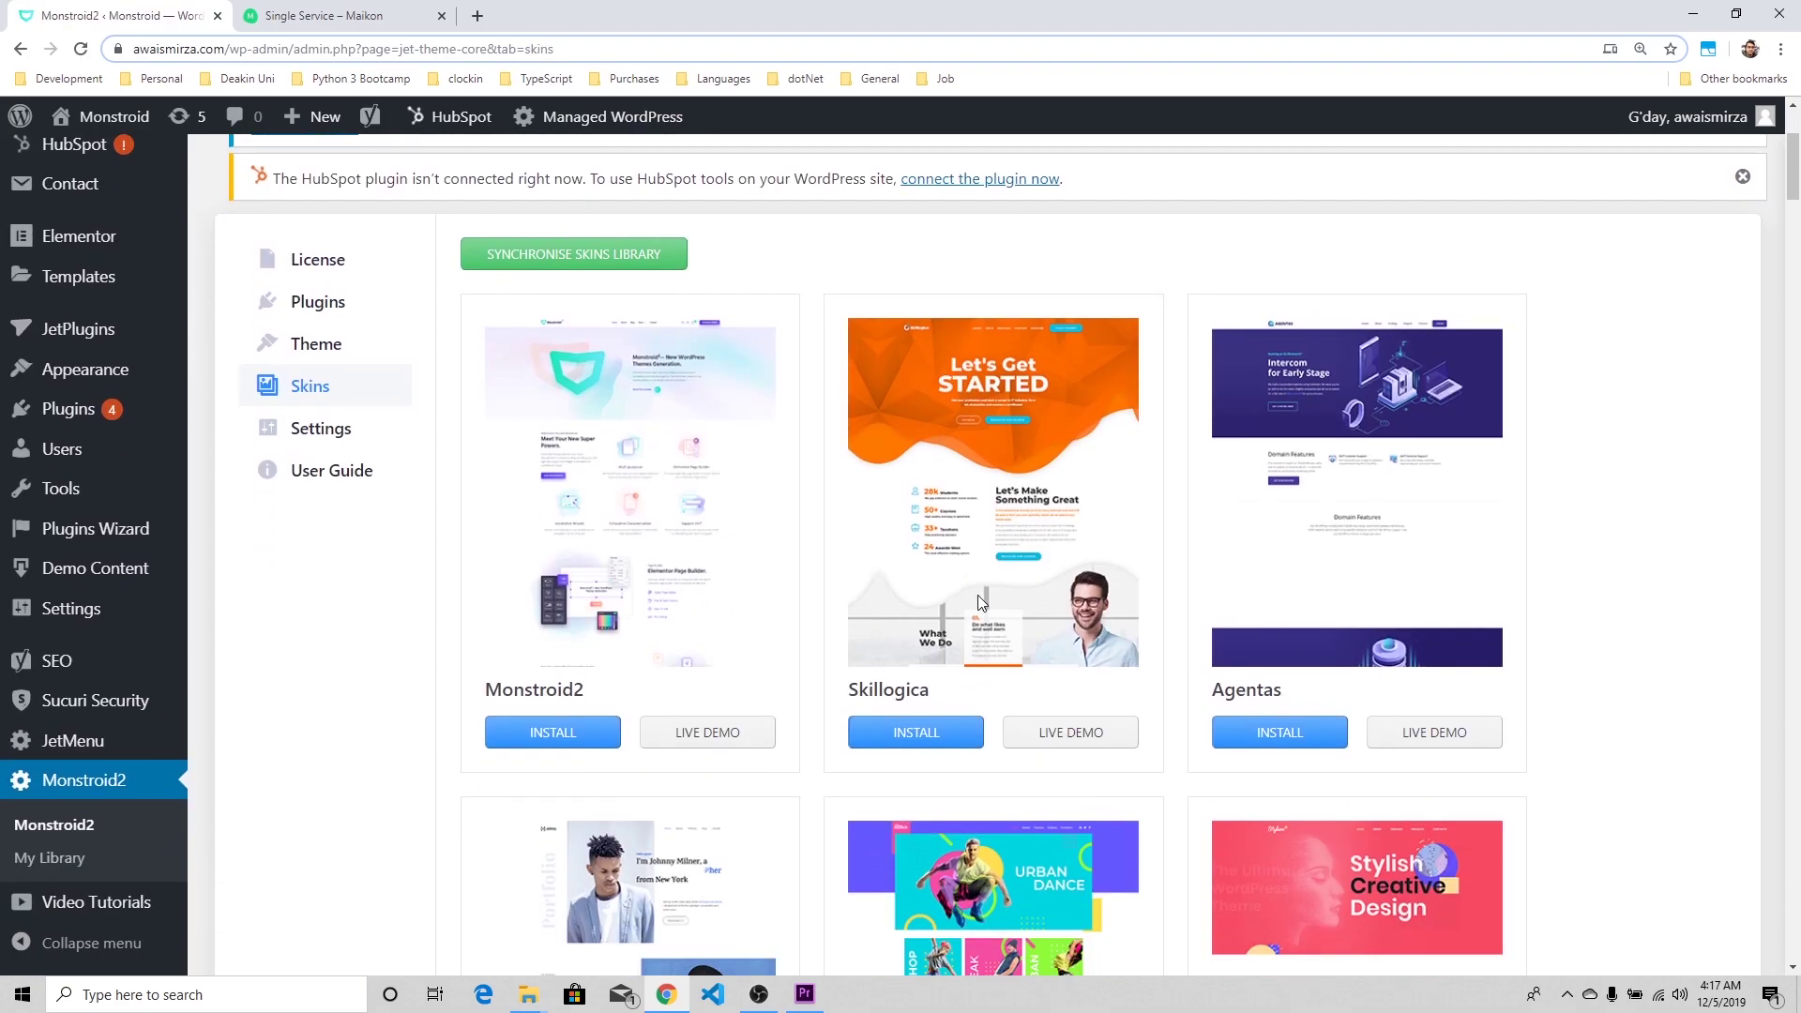
{"action": "scroll", "coordinate": [1343, 498], "scroll_direction": "down", "scroll_amount": 13}
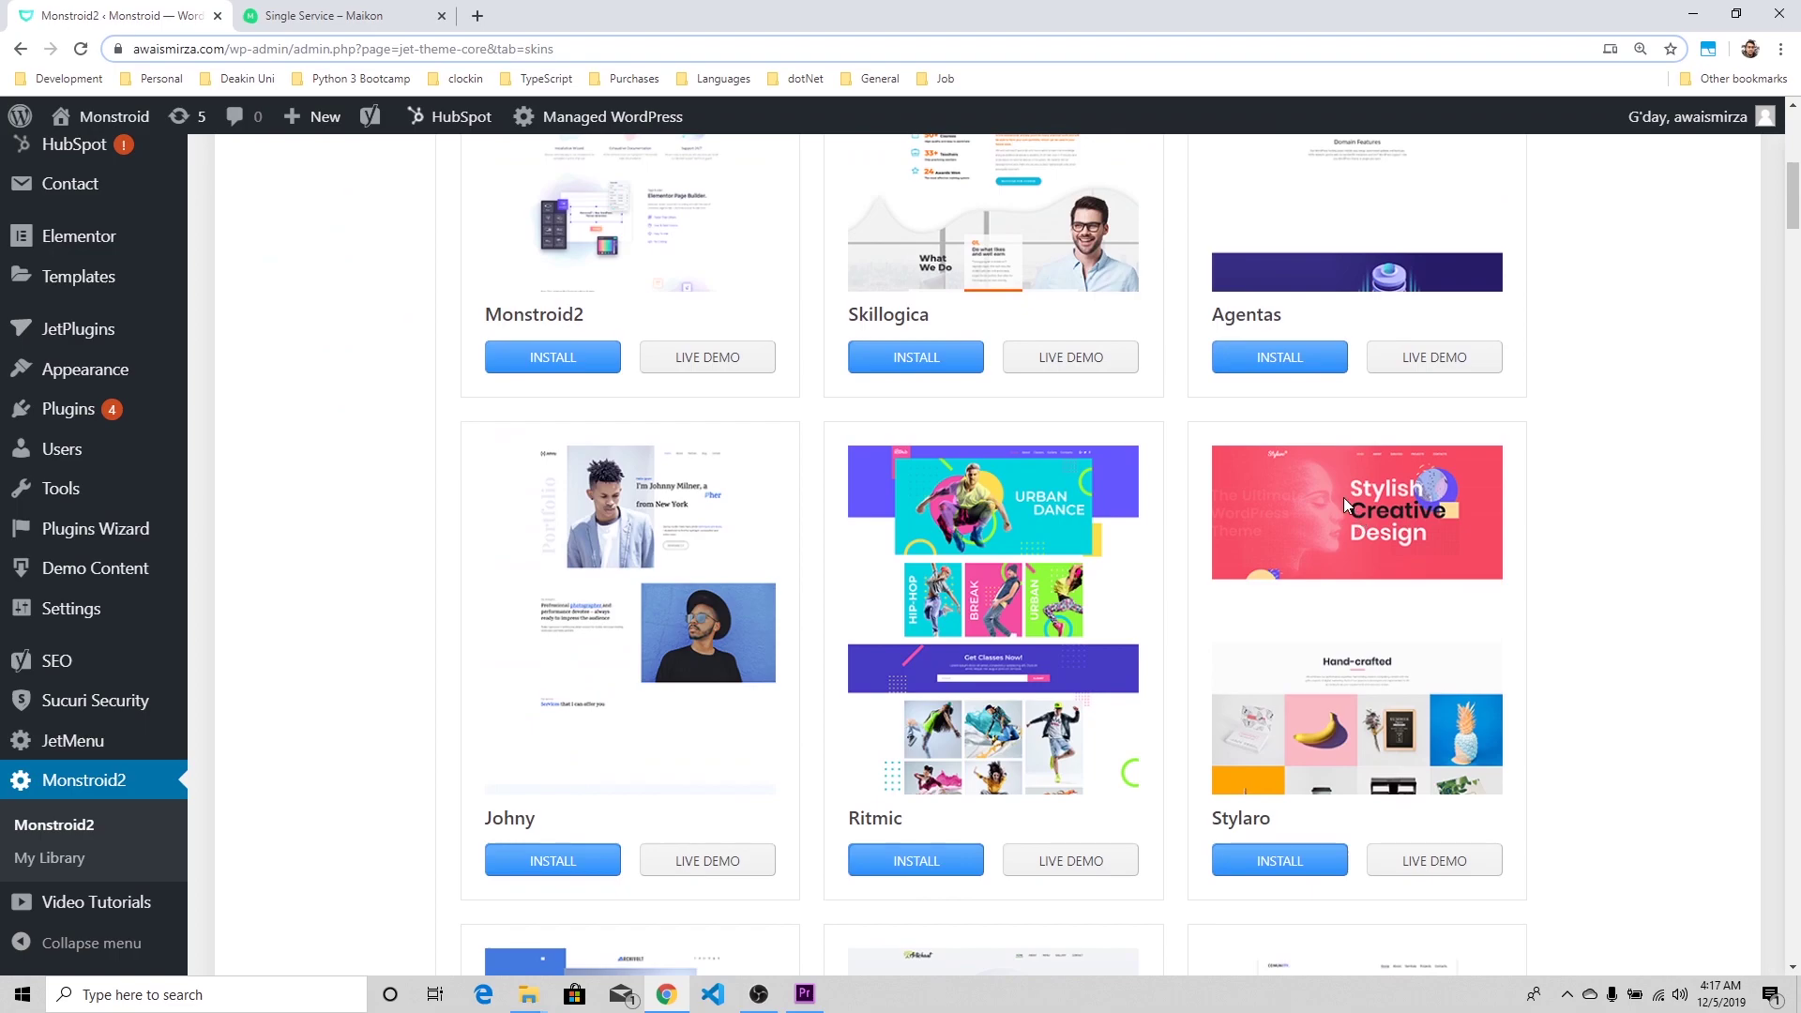
{"action": "scroll", "coordinate": [1347, 505], "scroll_direction": "down", "scroll_amount": 11}
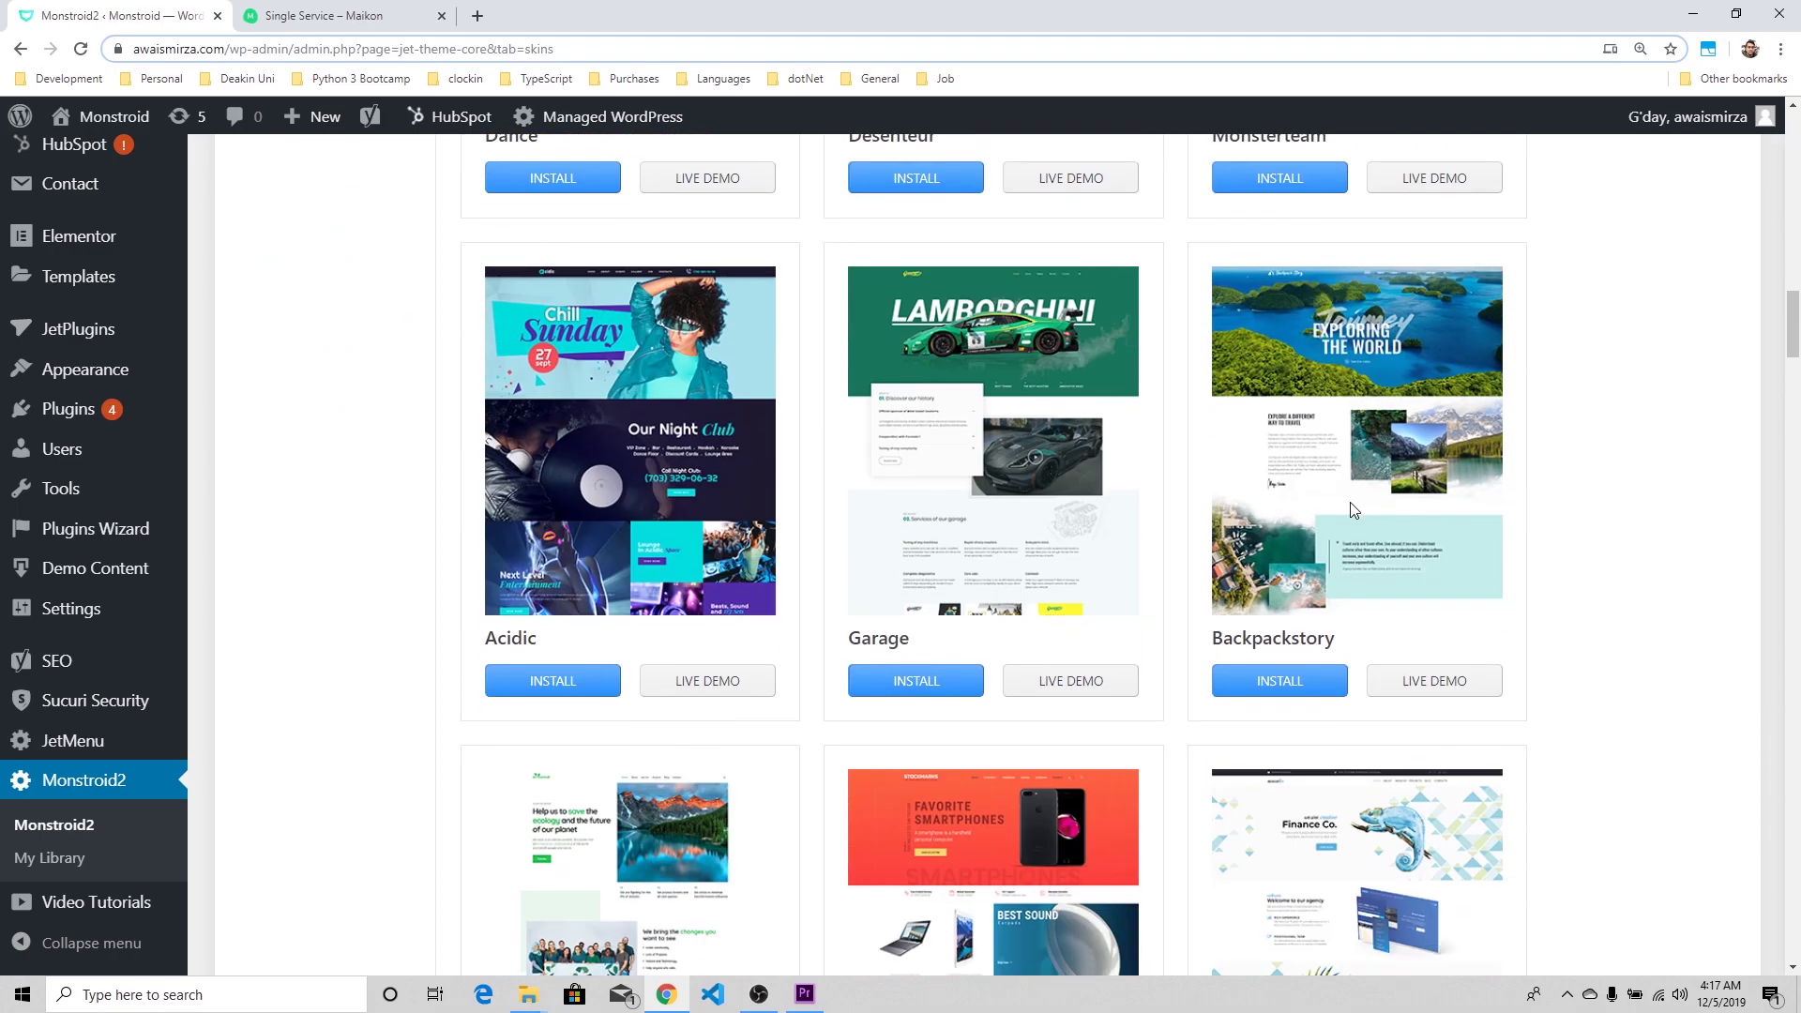
{"action": "scroll", "coordinate": [1349, 503], "scroll_direction": "down", "scroll_amount": 12}
{"action": "scroll", "coordinate": [1350, 503], "scroll_direction": "down", "scroll_amount": 20}
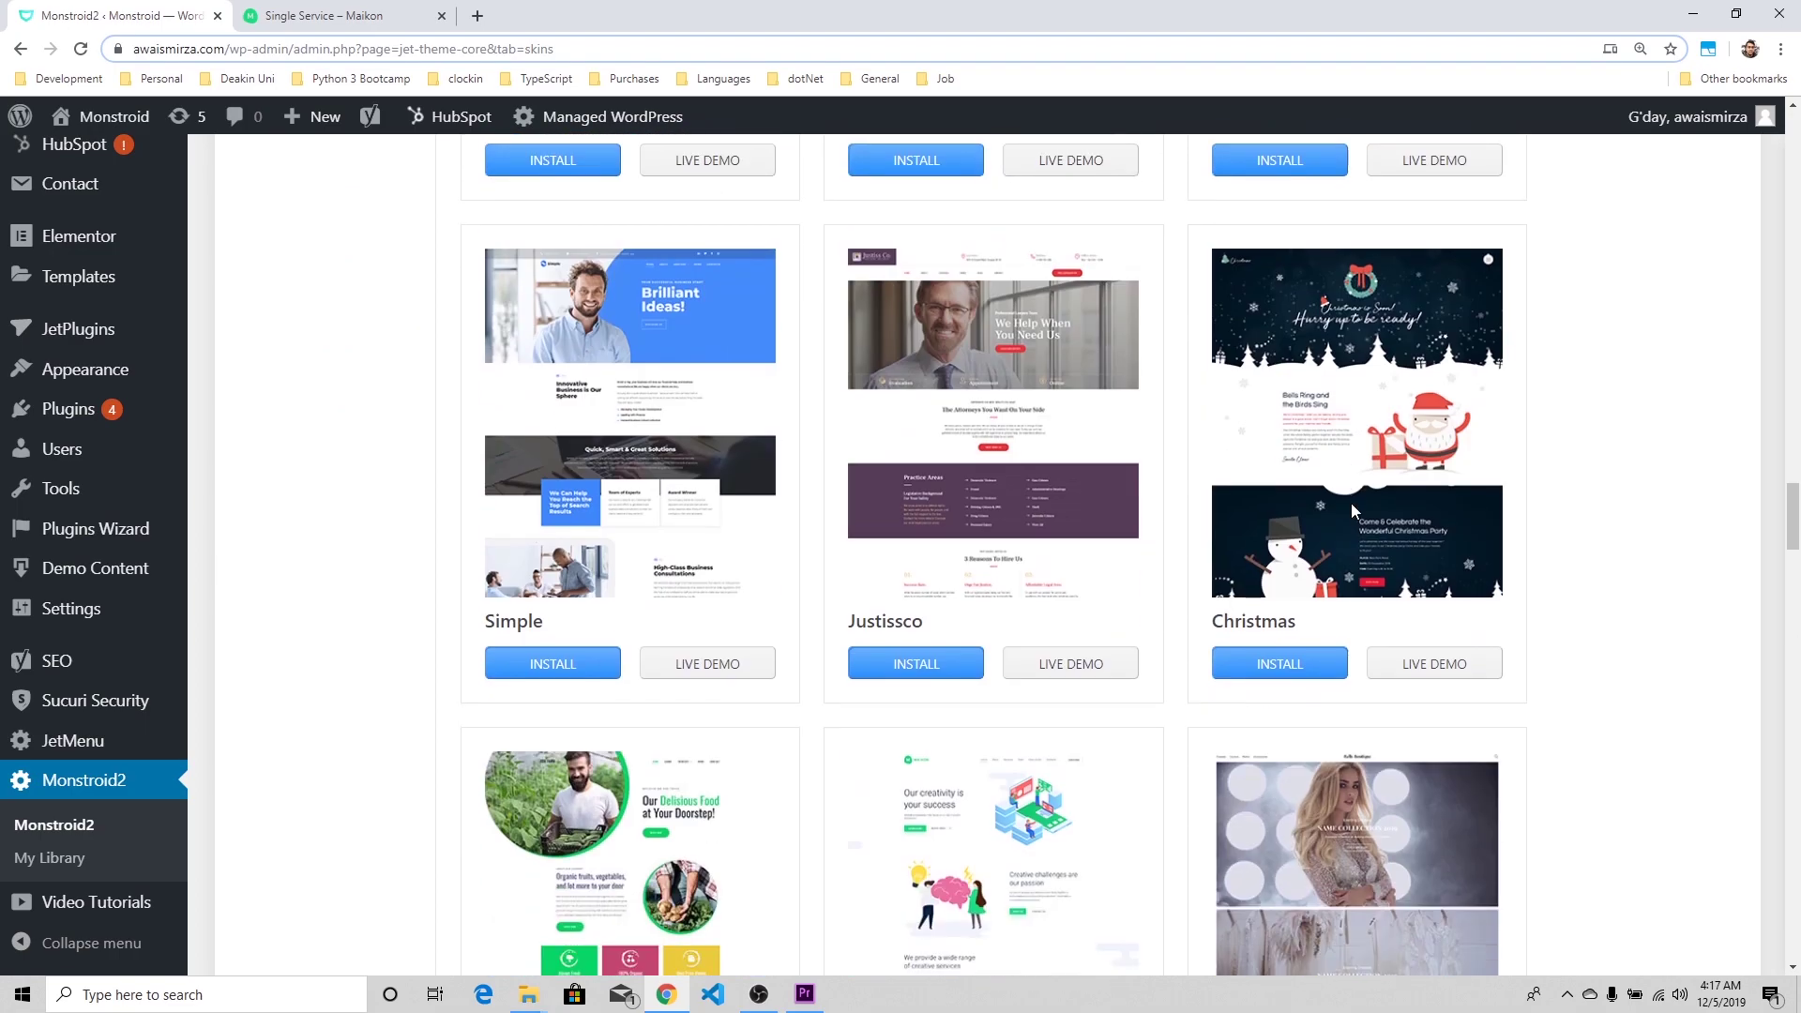
- Start installing the Maikon skin and proceed with the selected plugins
{"action": "left_click", "coordinate": [933, 335]}
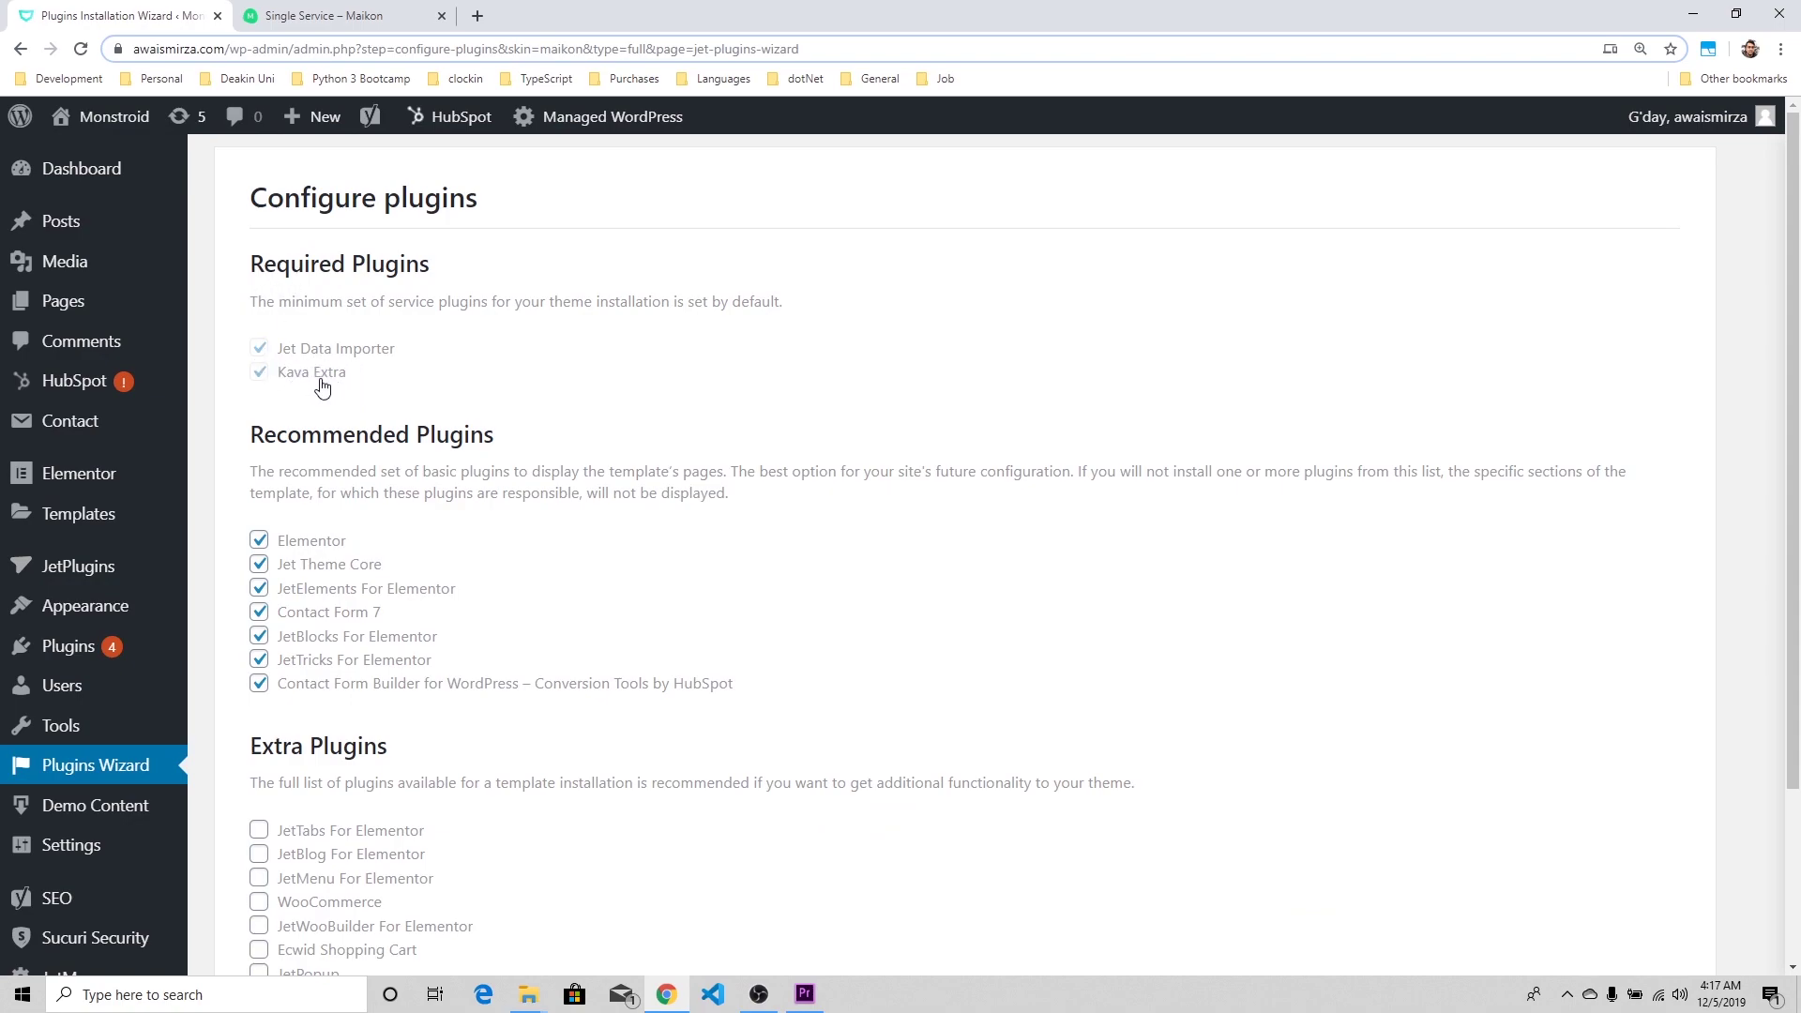
{"action": "scroll", "coordinate": [321, 388], "scroll_direction": "down", "scroll_amount": 3}
{"action": "left_click", "coordinate": [305, 847]}
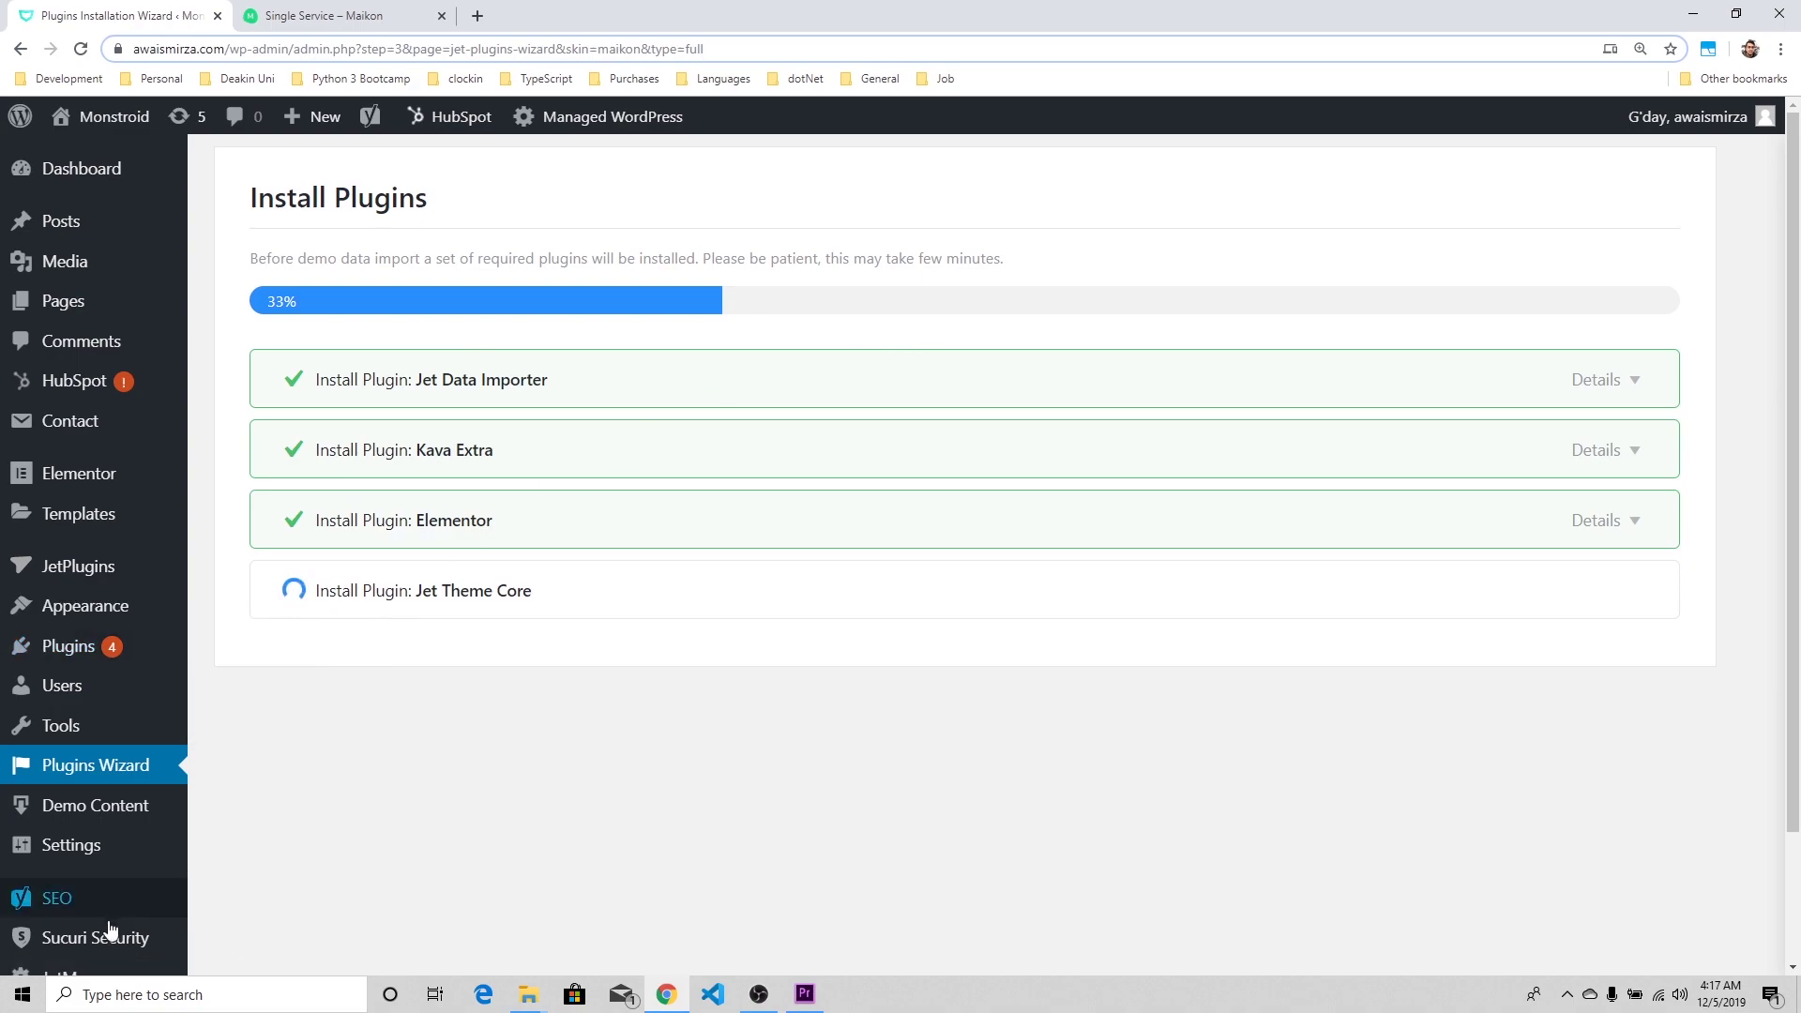
- Wait for all plugins to install until the 'We're almost there!' step appears
{"action": "mouse_move", "coordinate": [52, 839]}
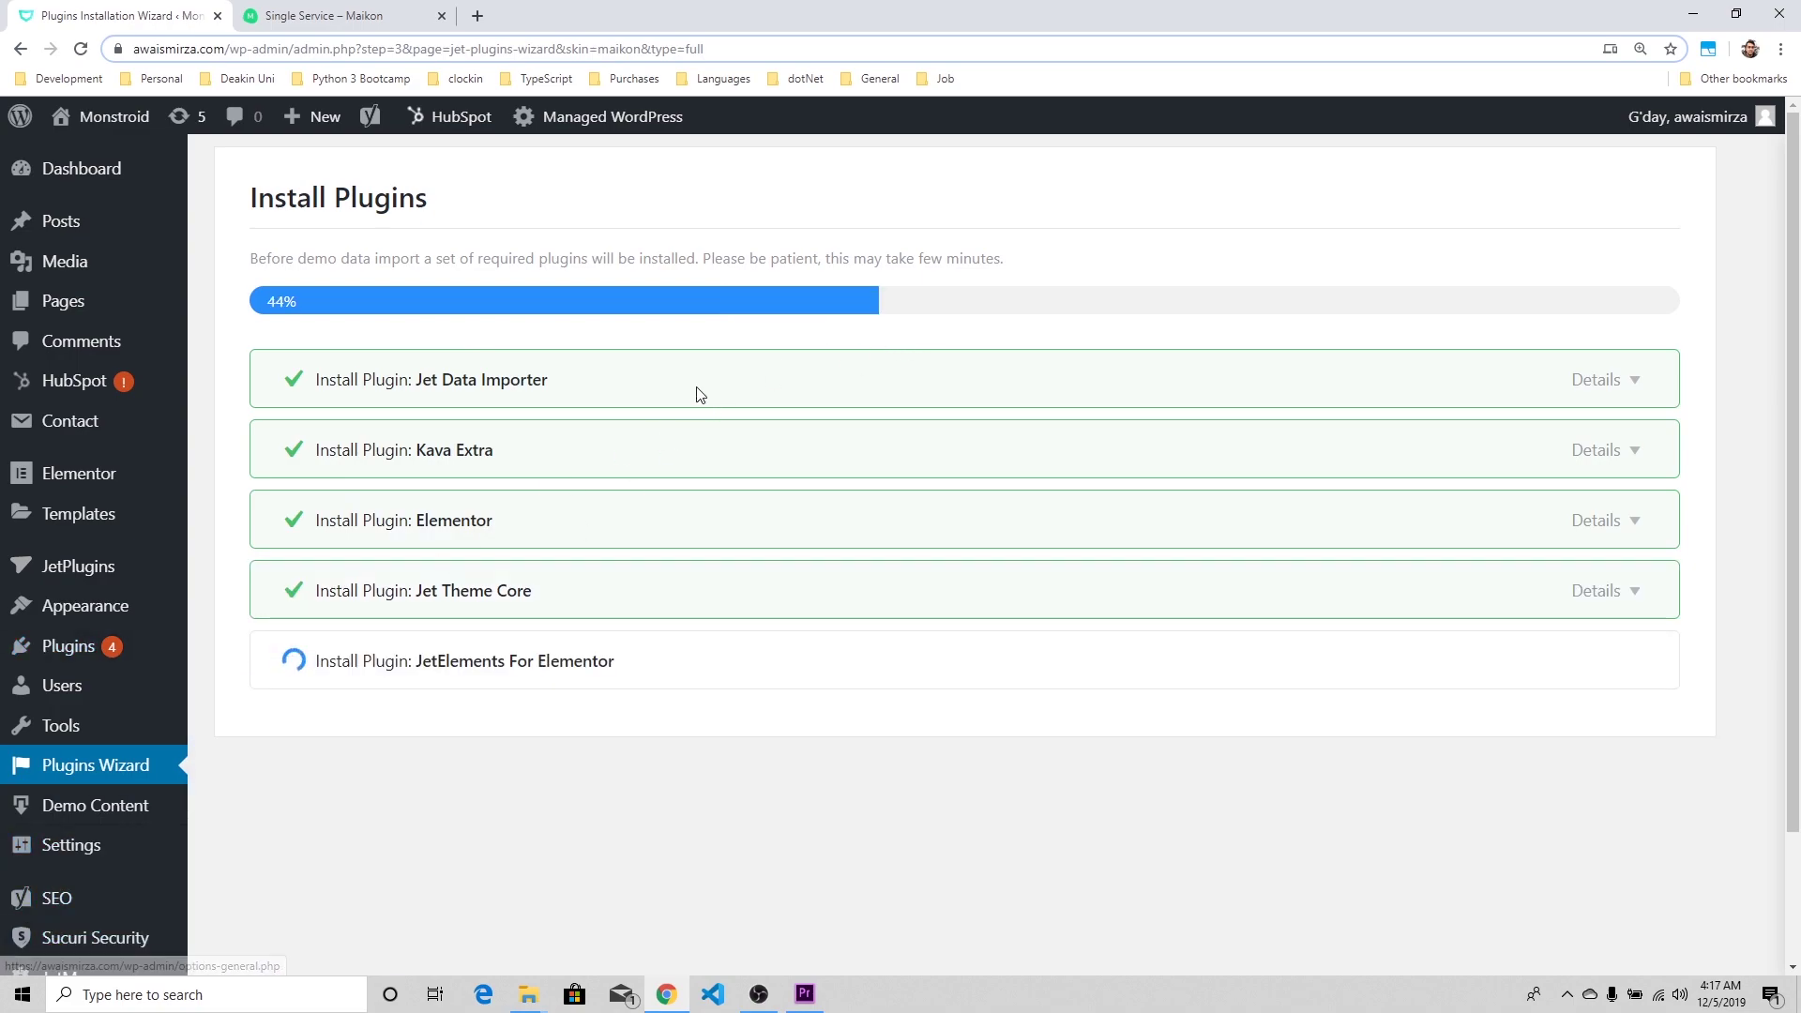
{"action": "scroll", "coordinate": [112, 841], "scroll_direction": "down", "scroll_amount": 2}
{"action": "mouse_move", "coordinate": [153, 788]}
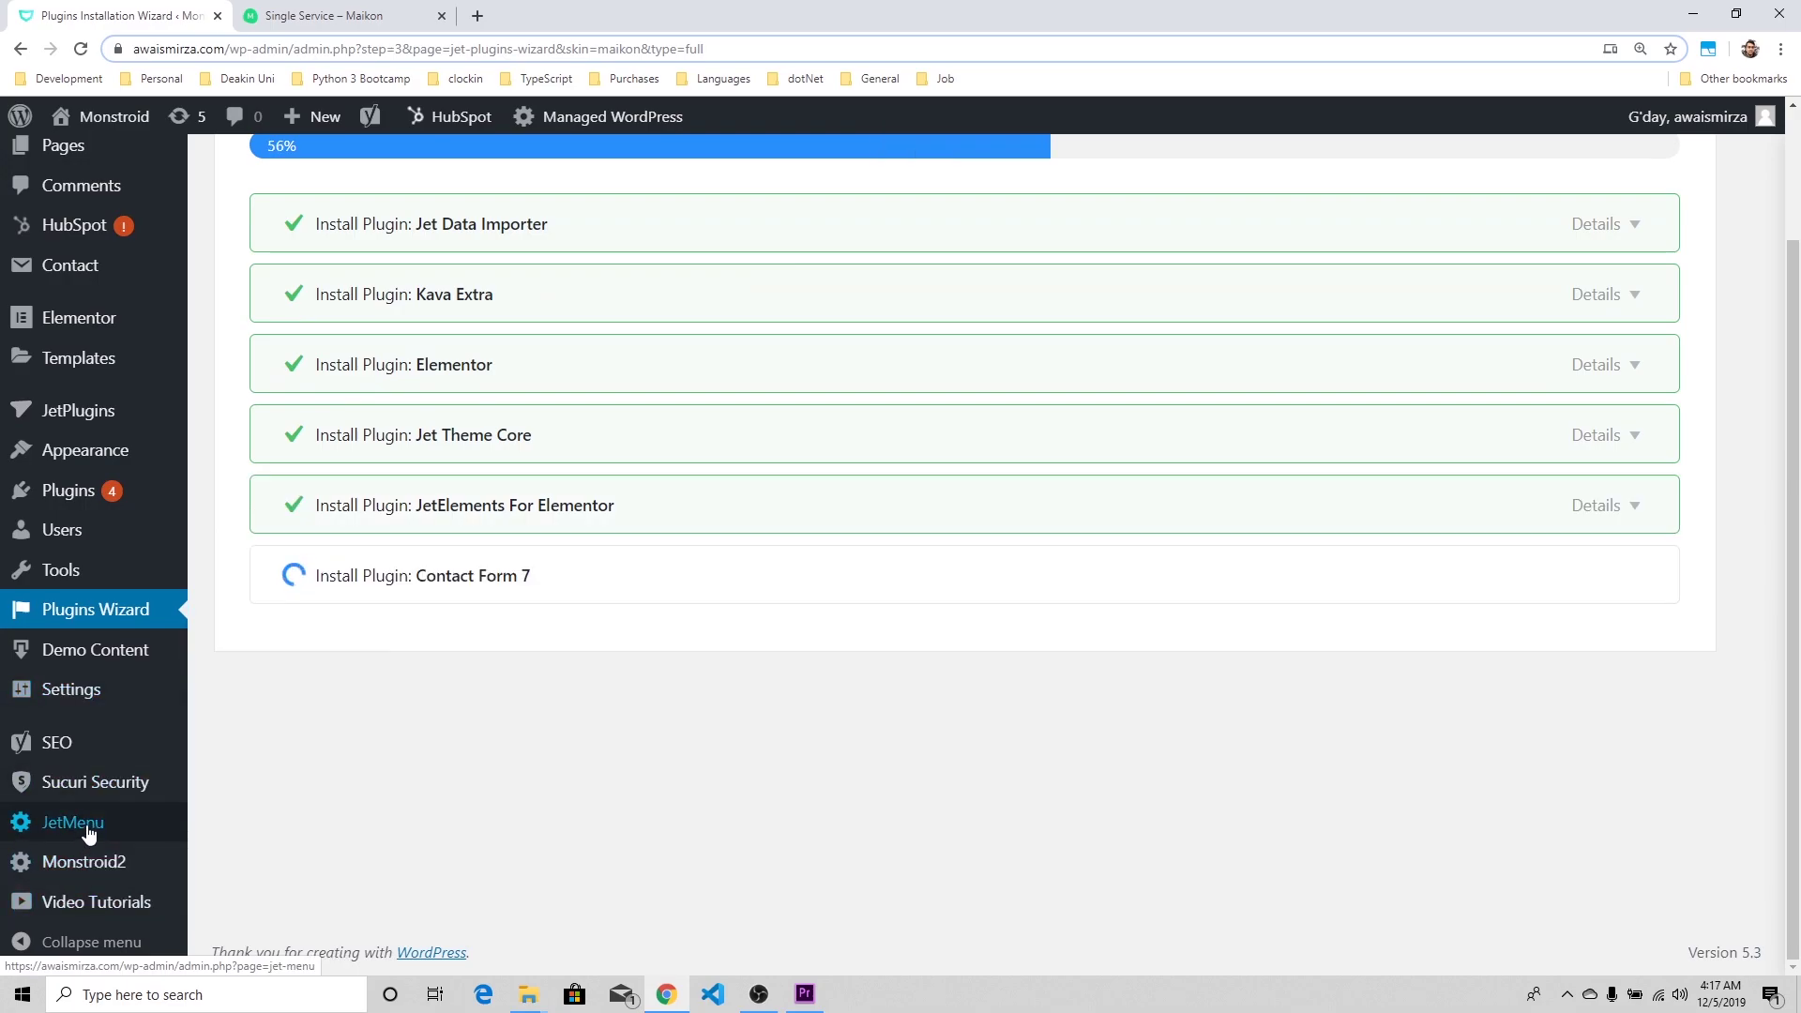
{"action": "left_click", "coordinate": [324, 16]}
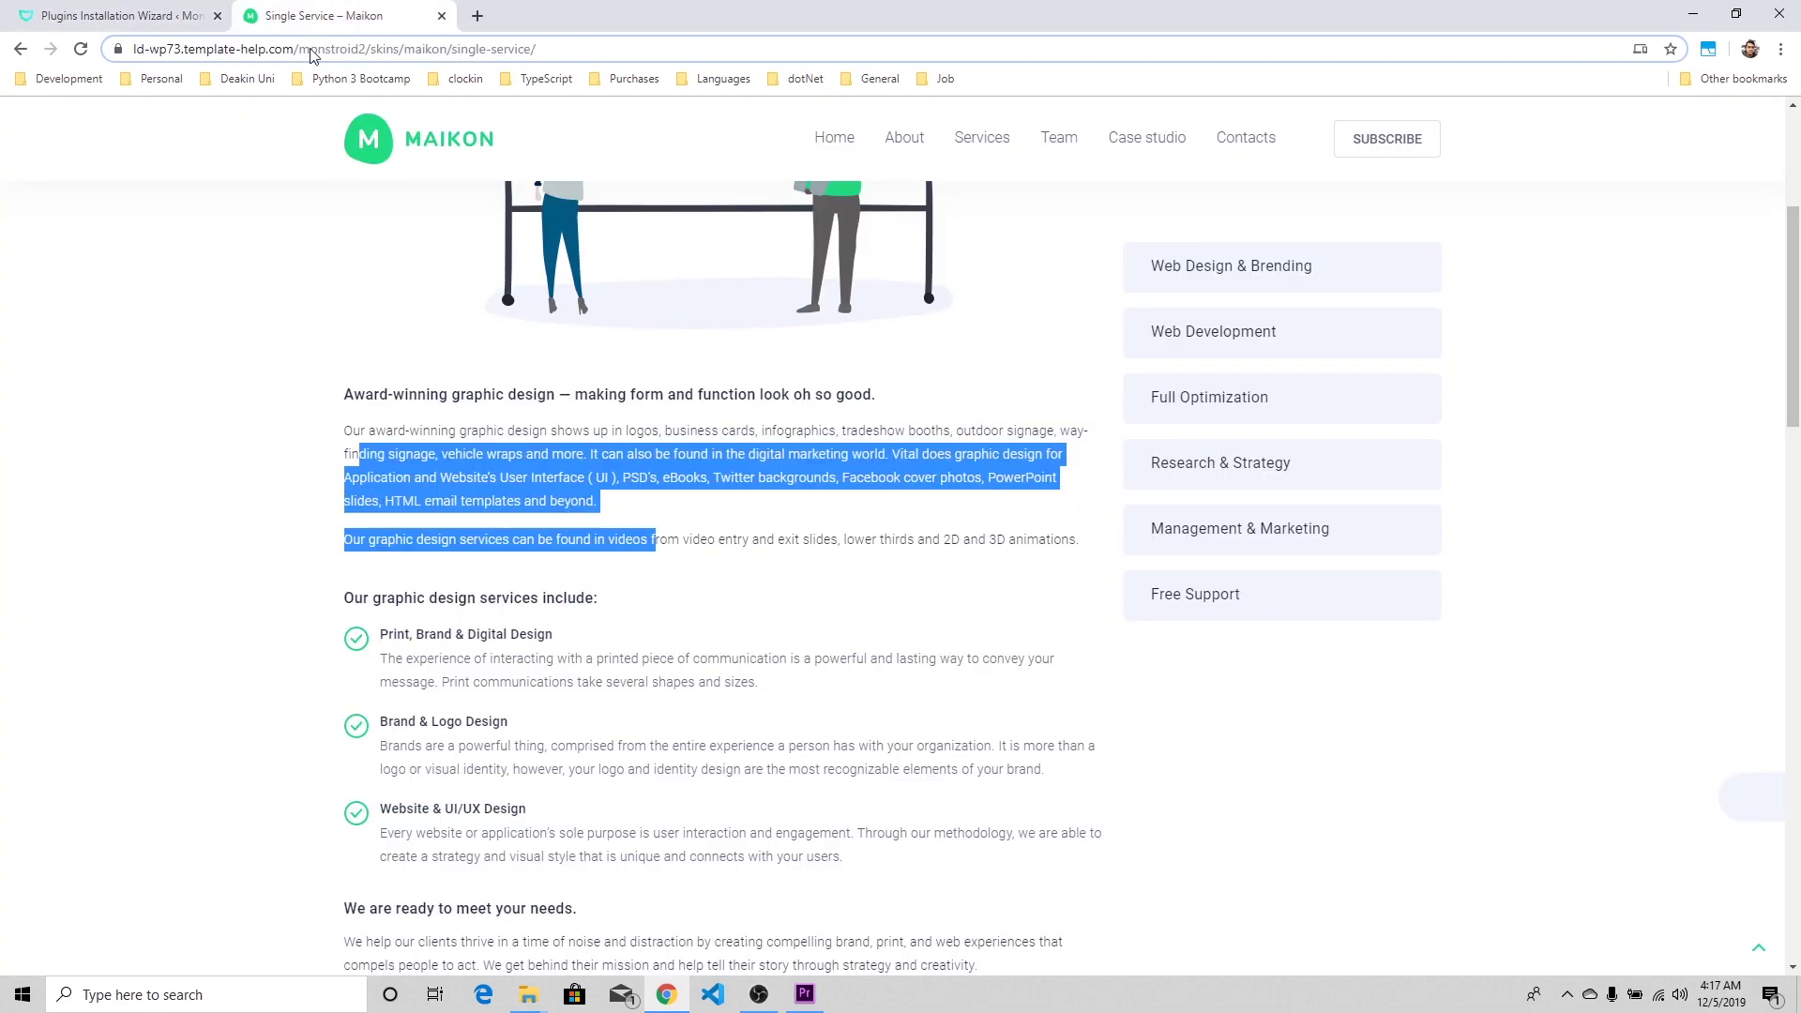
{"action": "scroll", "coordinate": [492, 445], "scroll_direction": "up", "scroll_amount": 2}
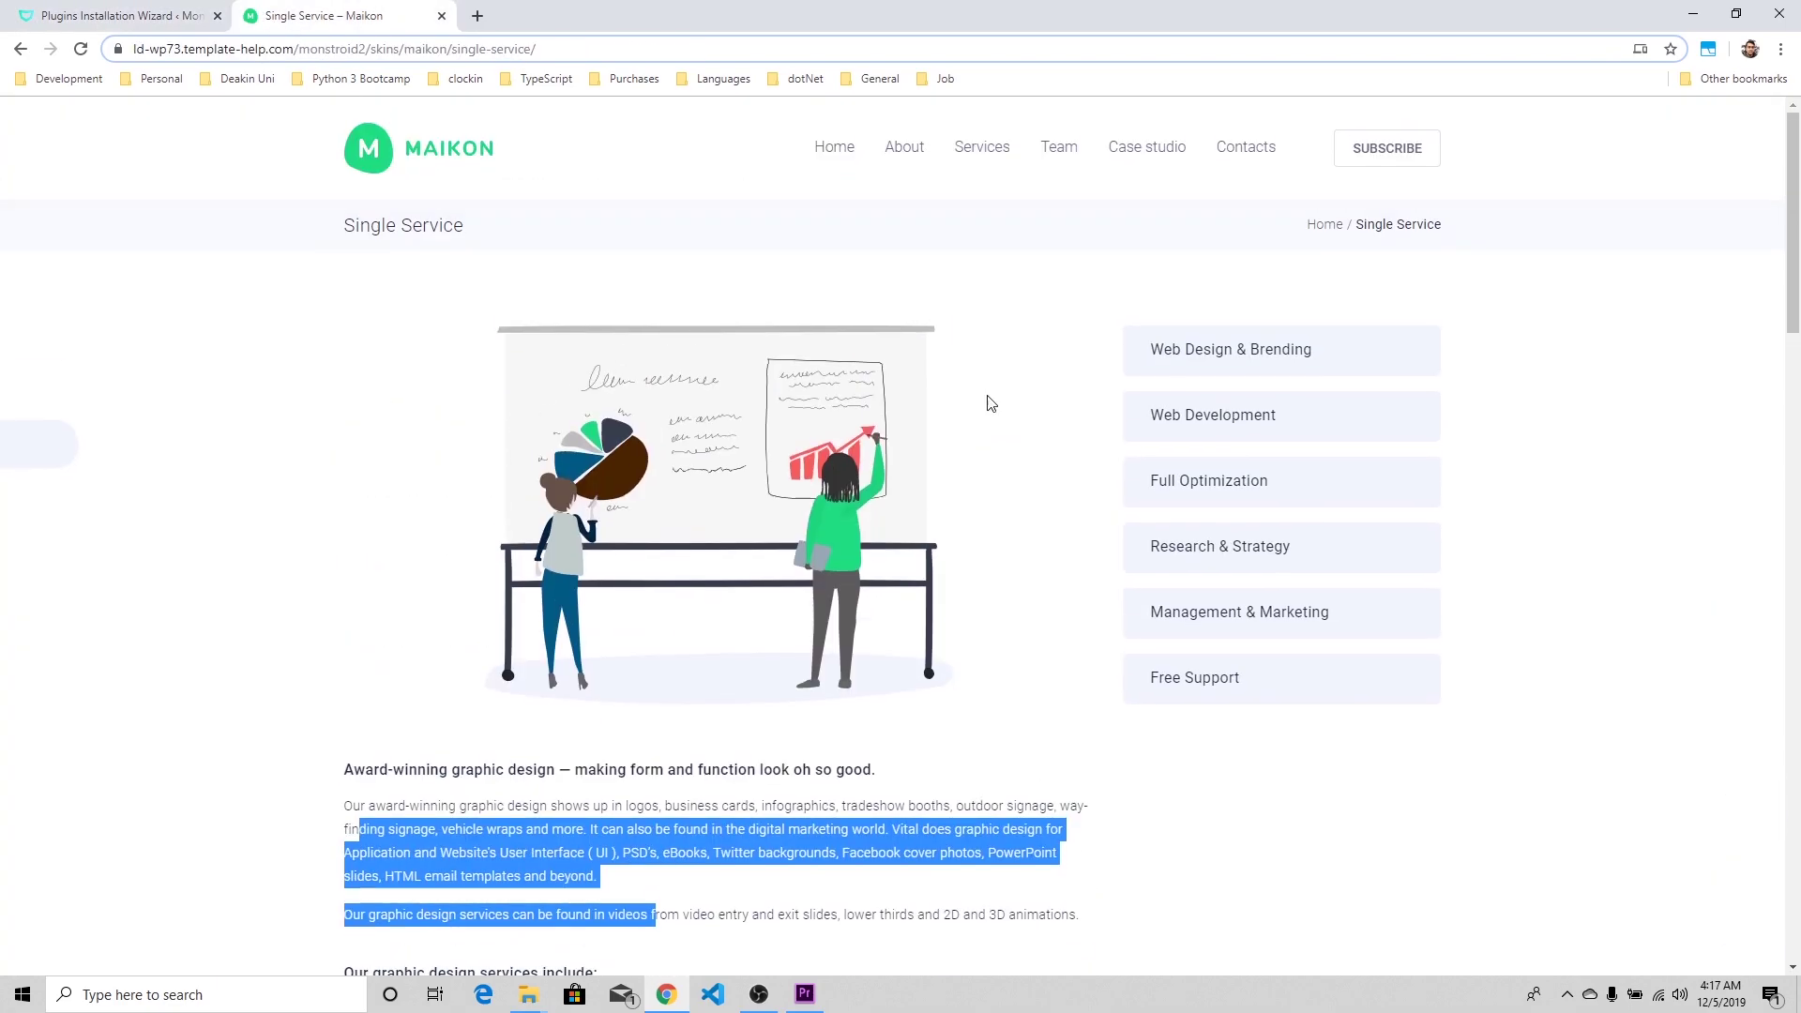
{"action": "left_click", "coordinate": [112, 16]}
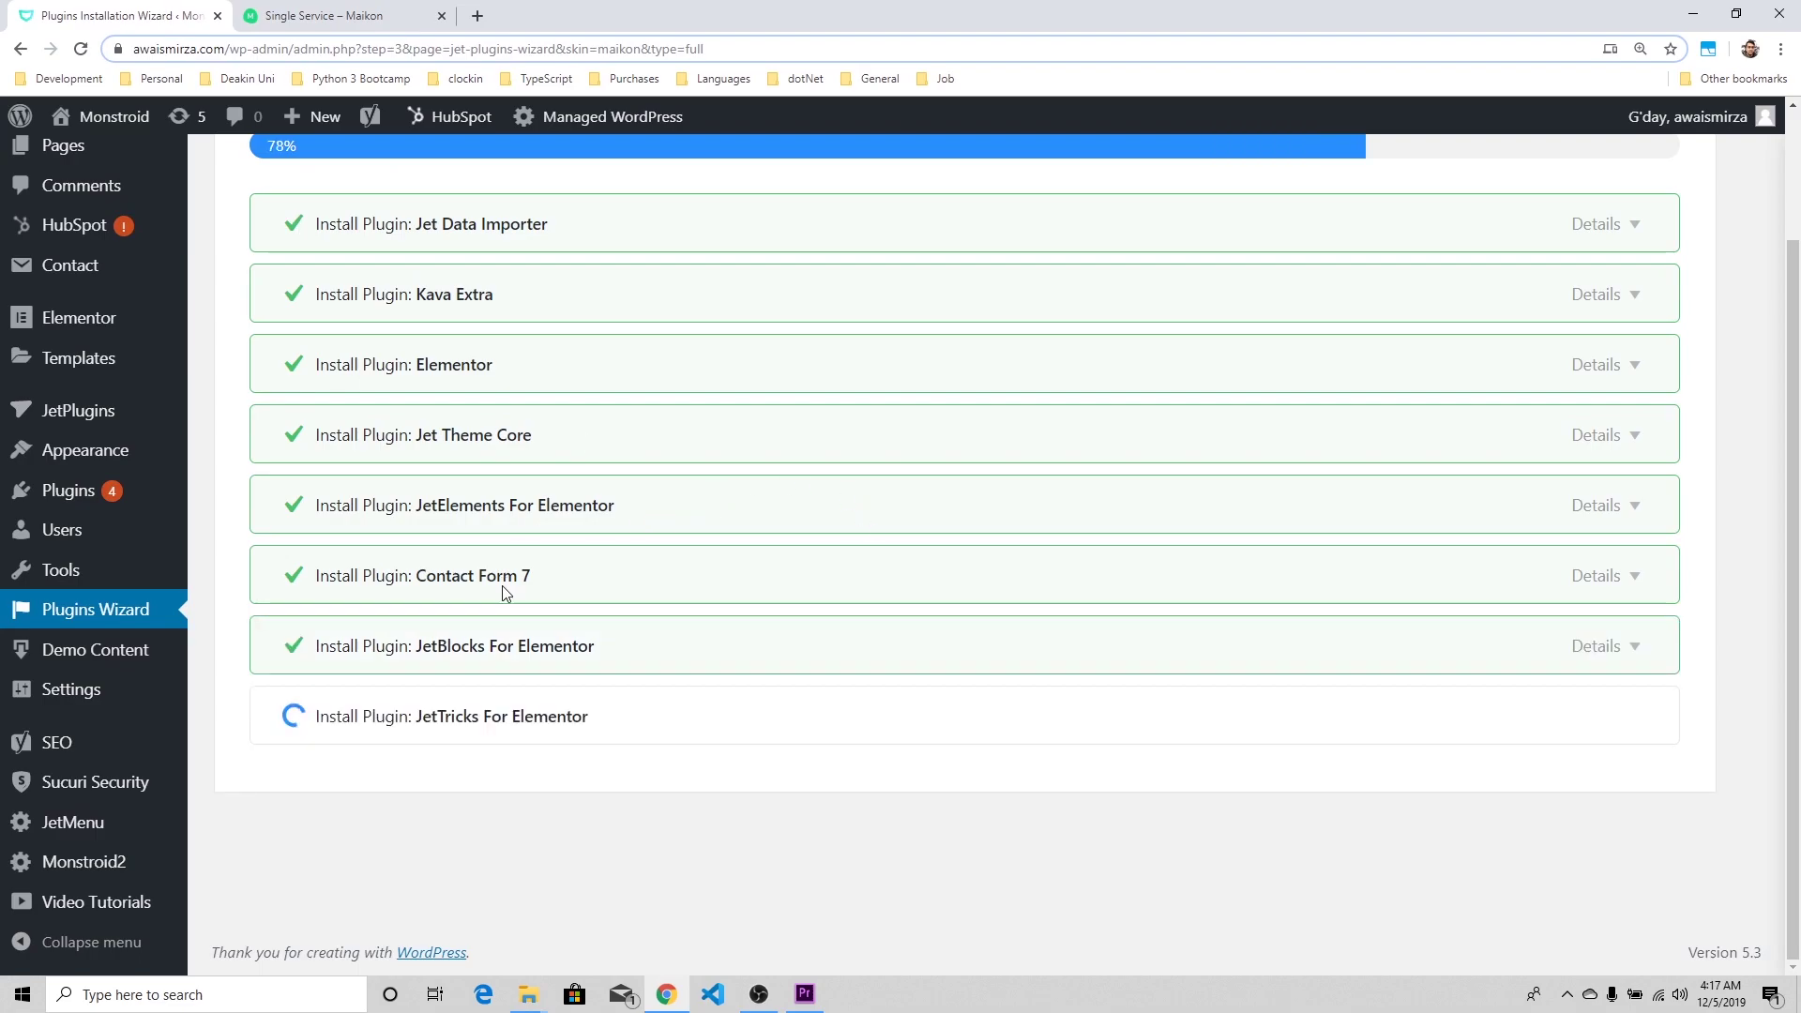
{"action": "scroll", "coordinate": [575, 551], "scroll_direction": "up", "scroll_amount": 1}
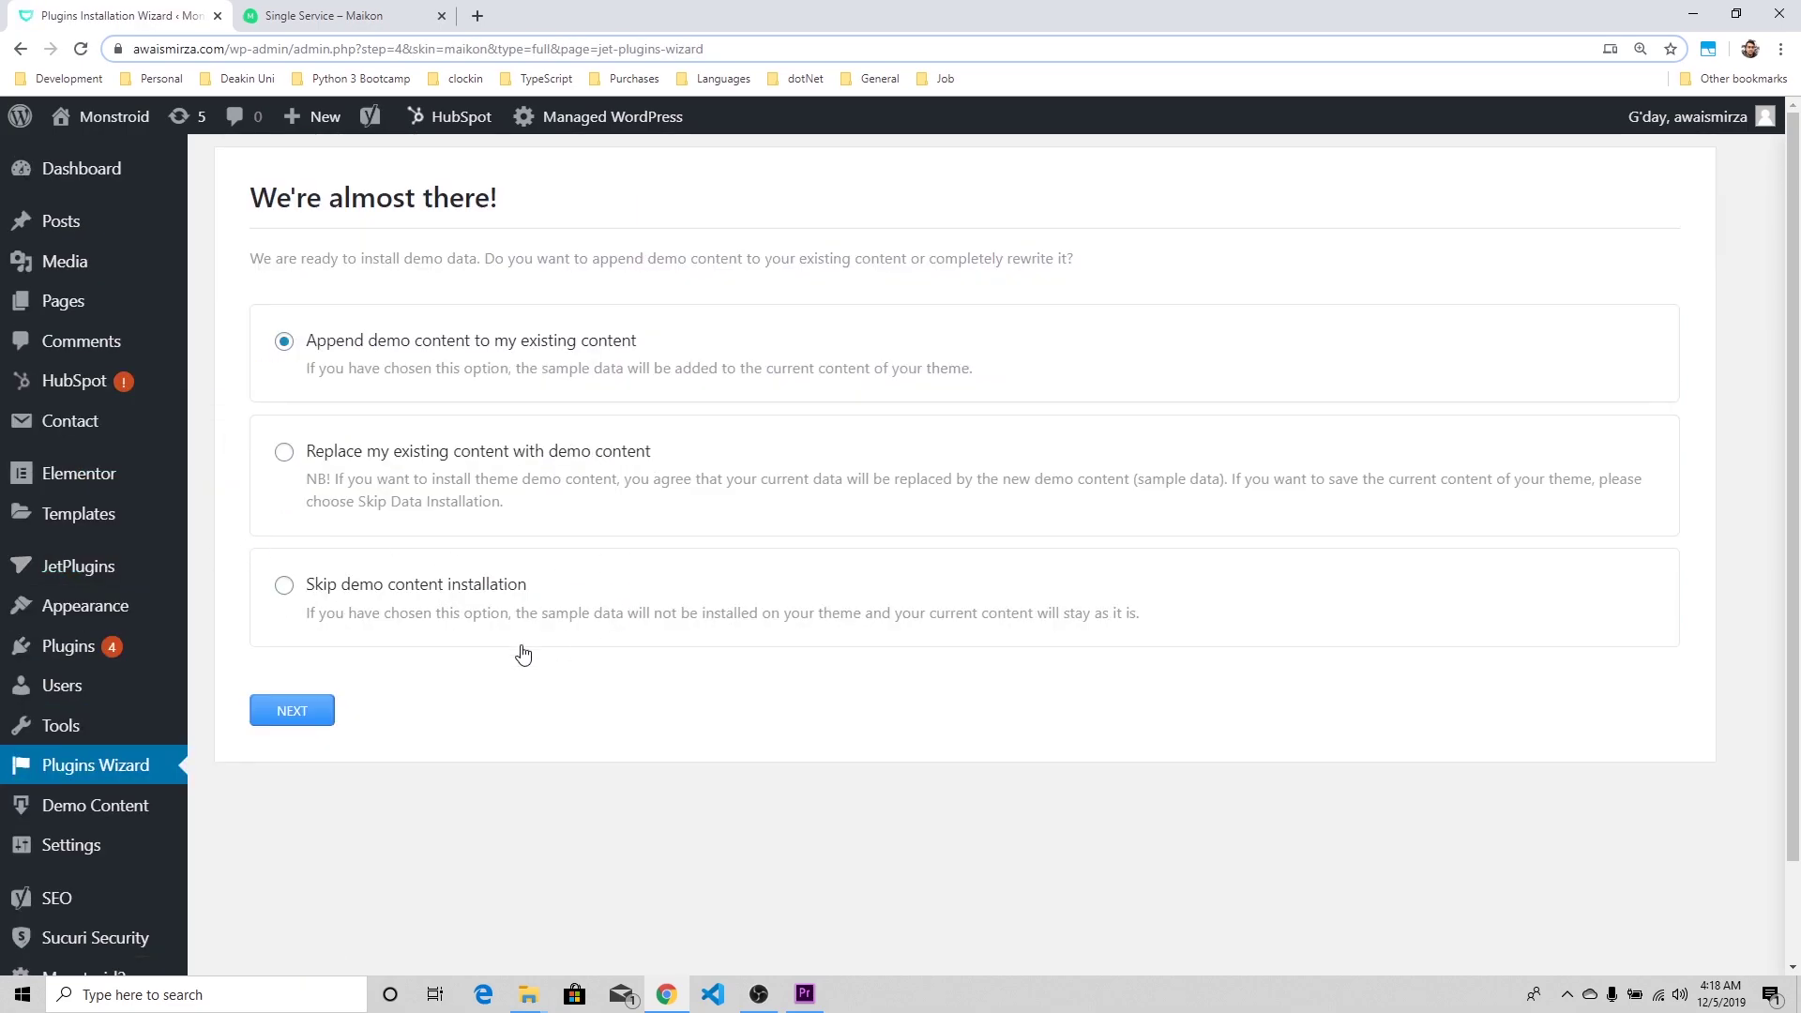
- Begin importing the Maikon demo content with 'Append demo content' chosen
{"action": "left_click", "coordinate": [281, 717]}
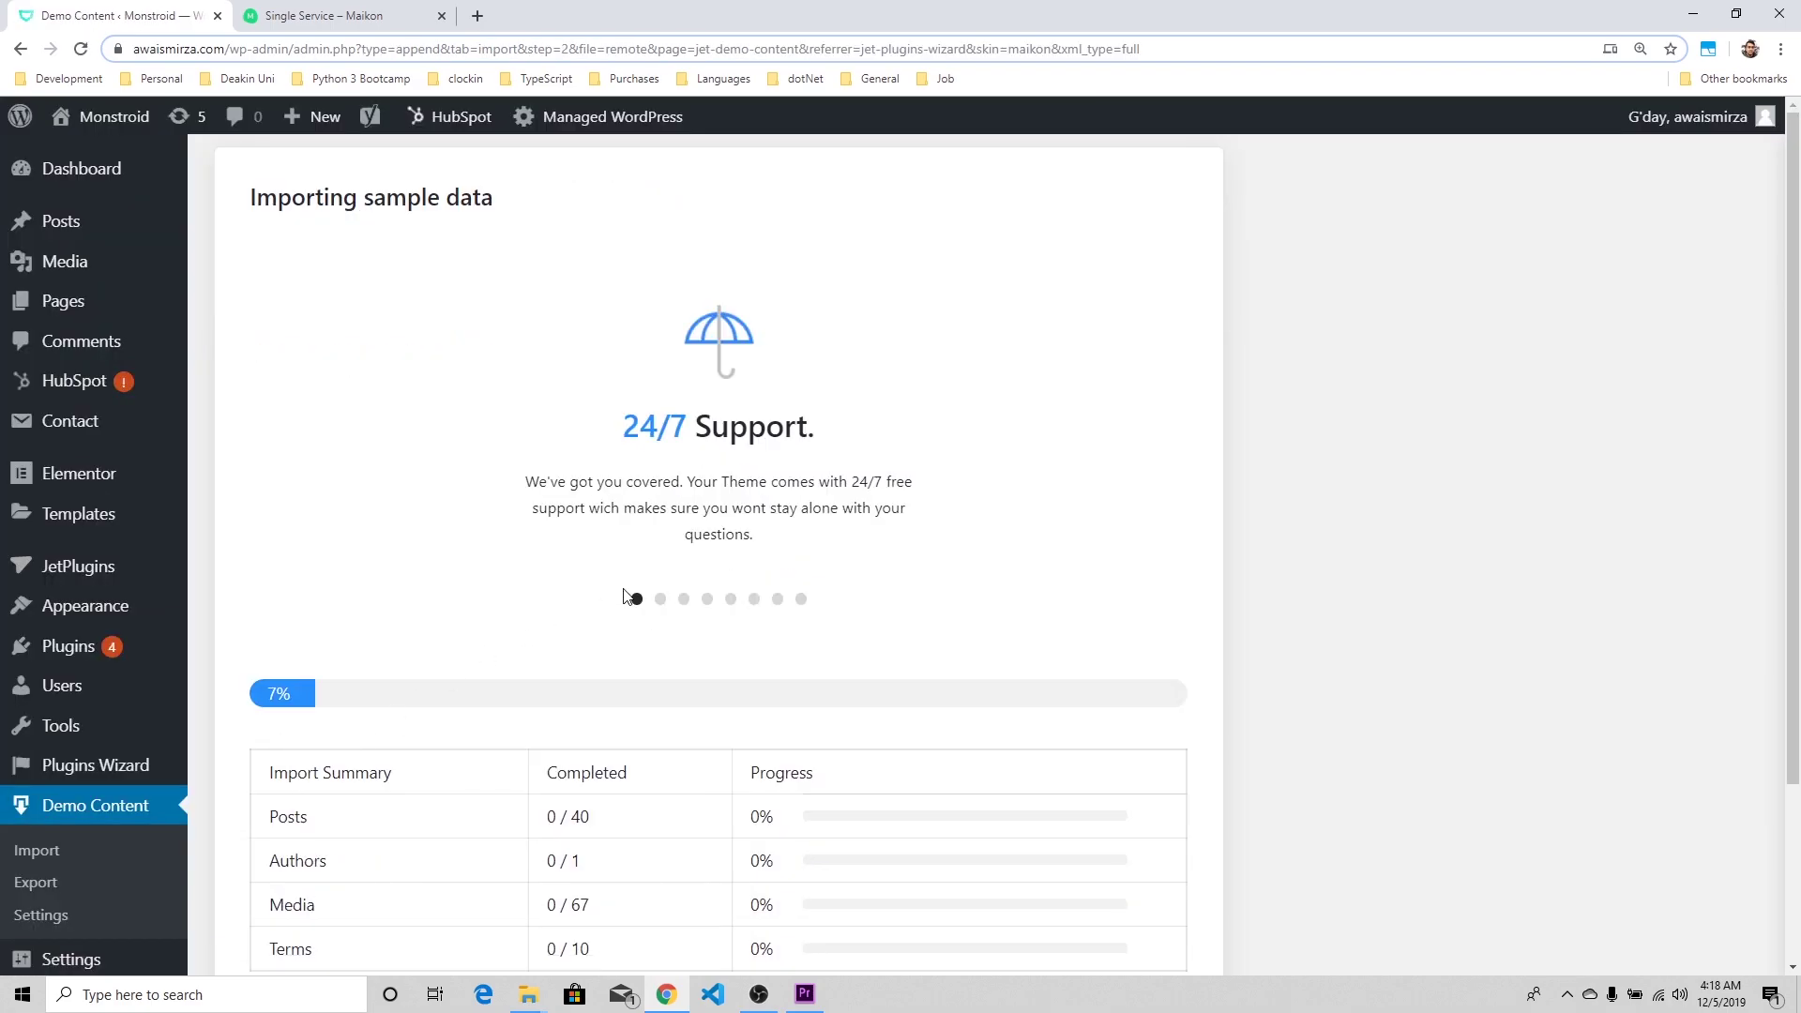
{"action": "scroll", "coordinate": [627, 596], "scroll_direction": "down", "scroll_amount": 3}
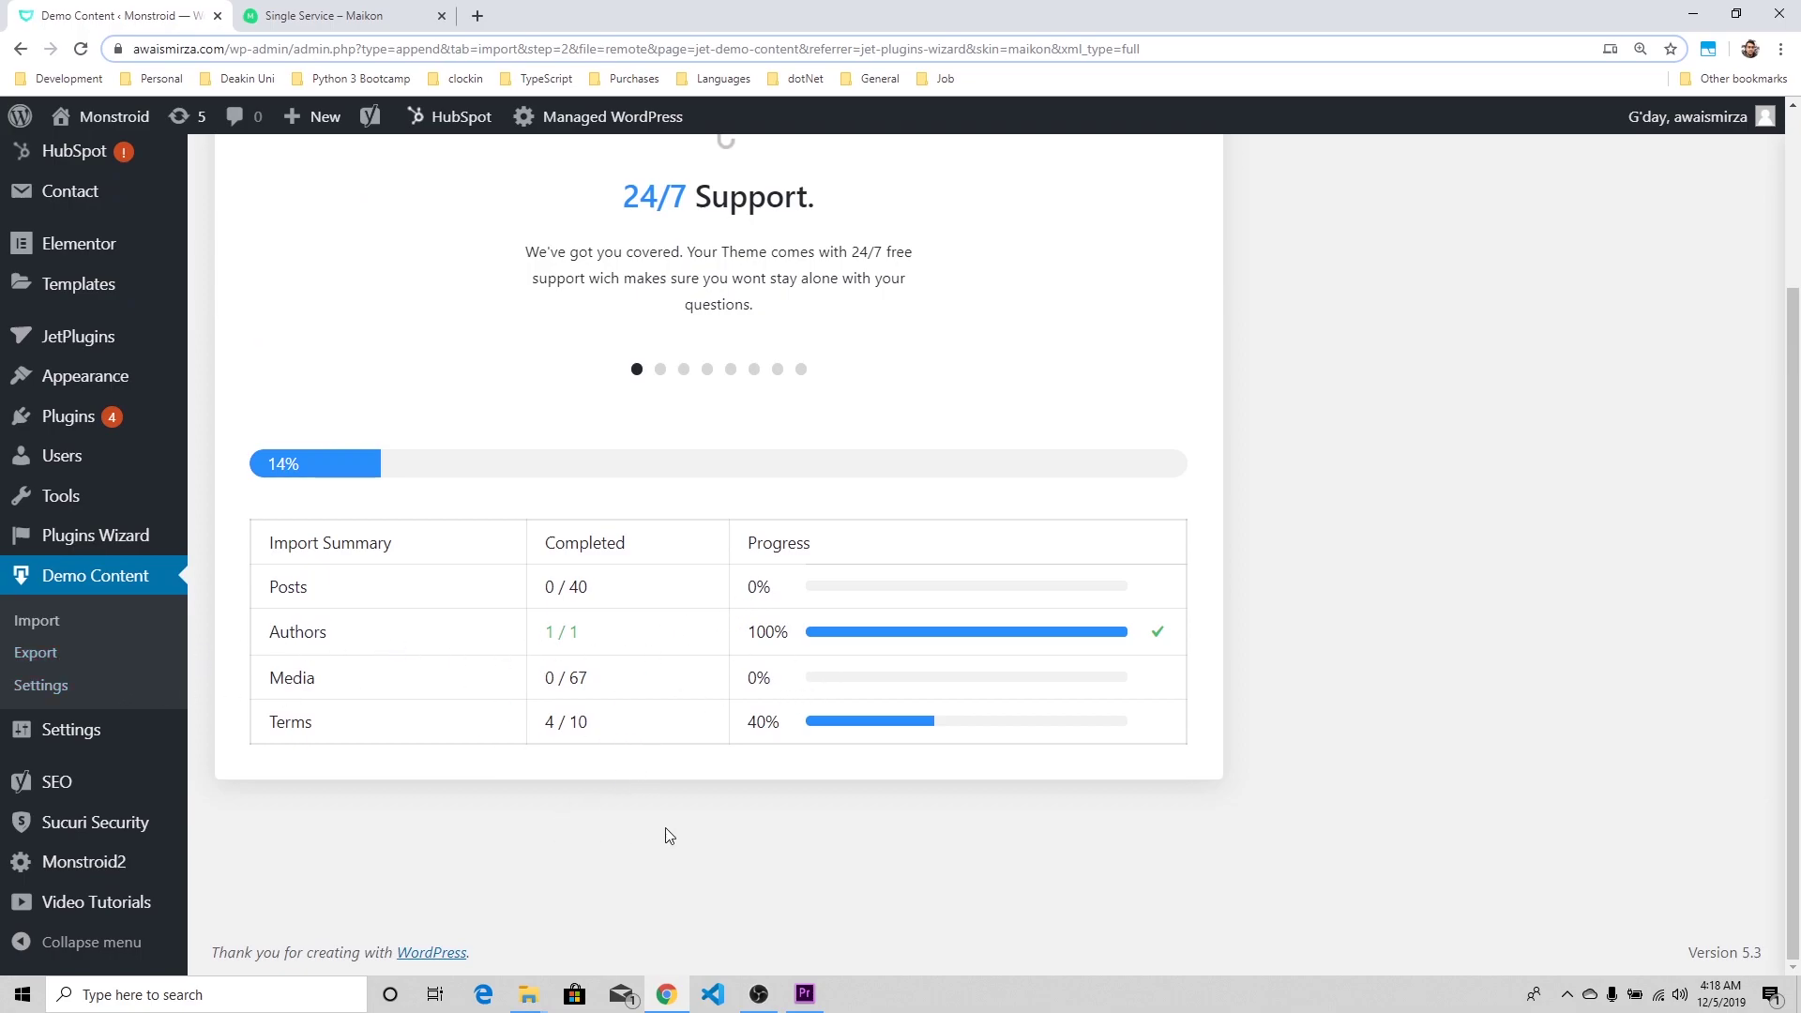
{"action": "scroll", "coordinate": [613, 385], "scroll_direction": "up", "scroll_amount": 2}
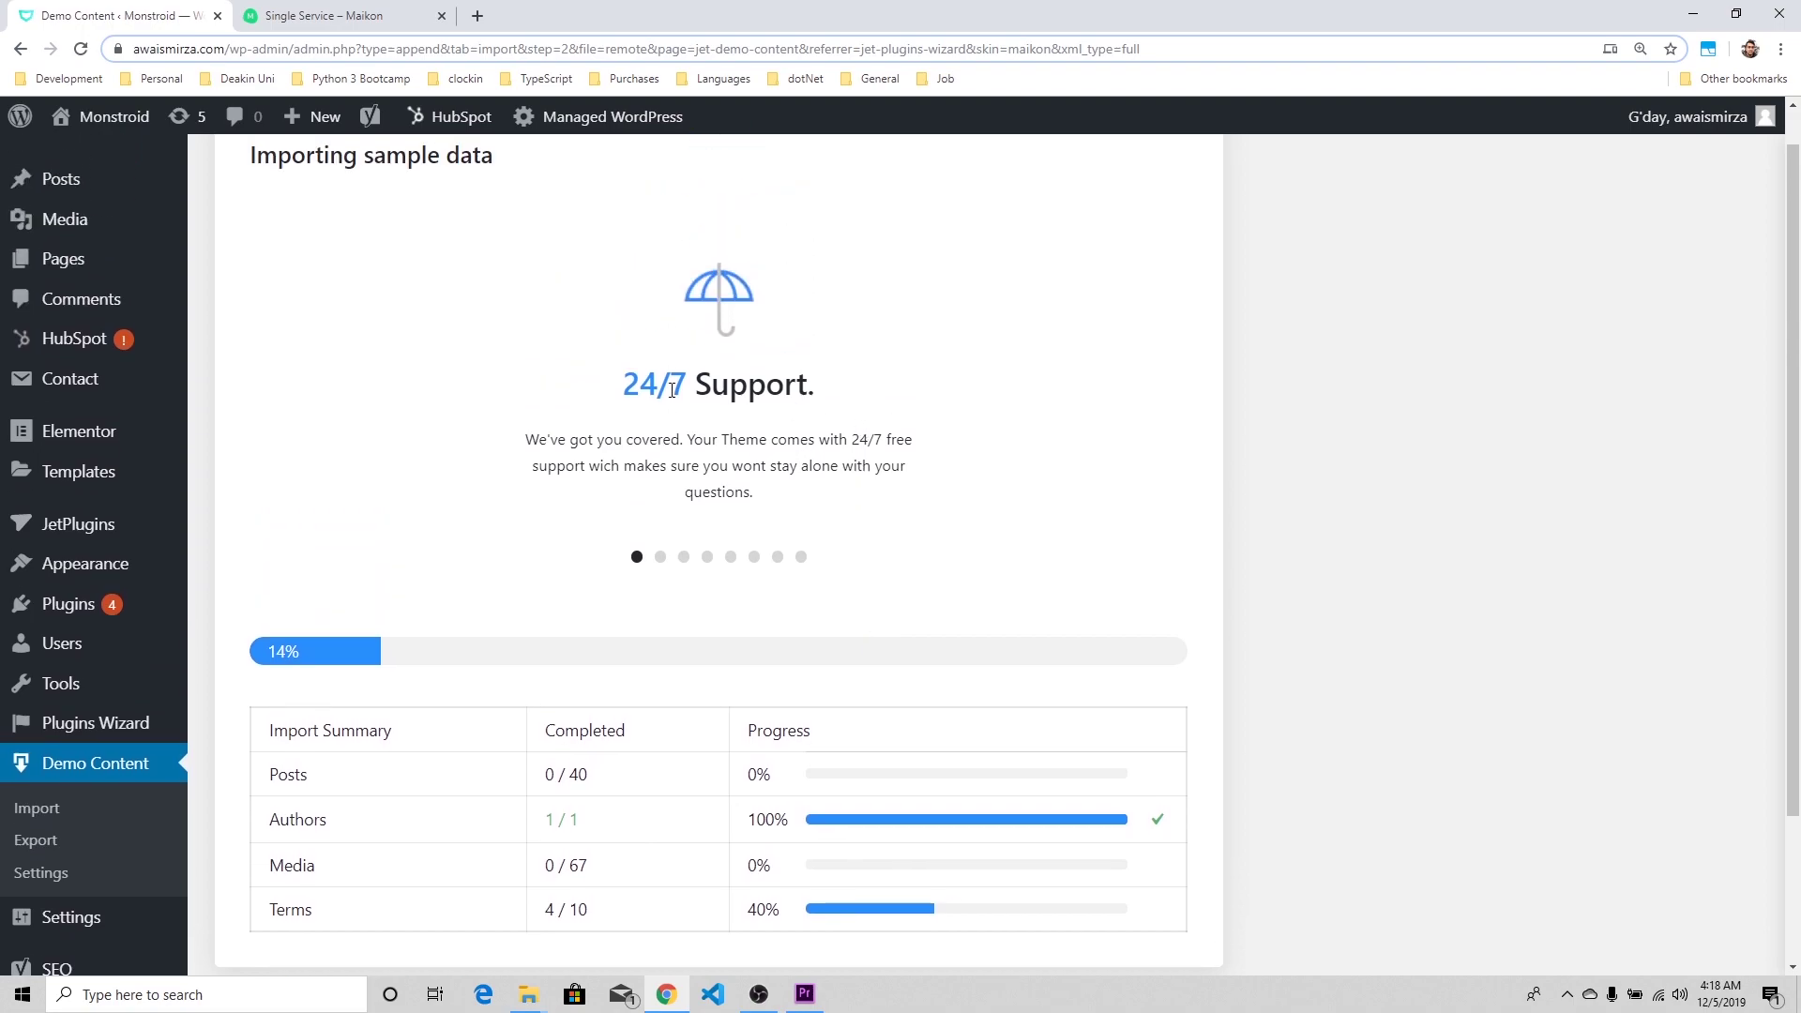
- Open Appearance > Themes in a new browser tab
{"action": "mouse_move", "coordinate": [80, 563]}
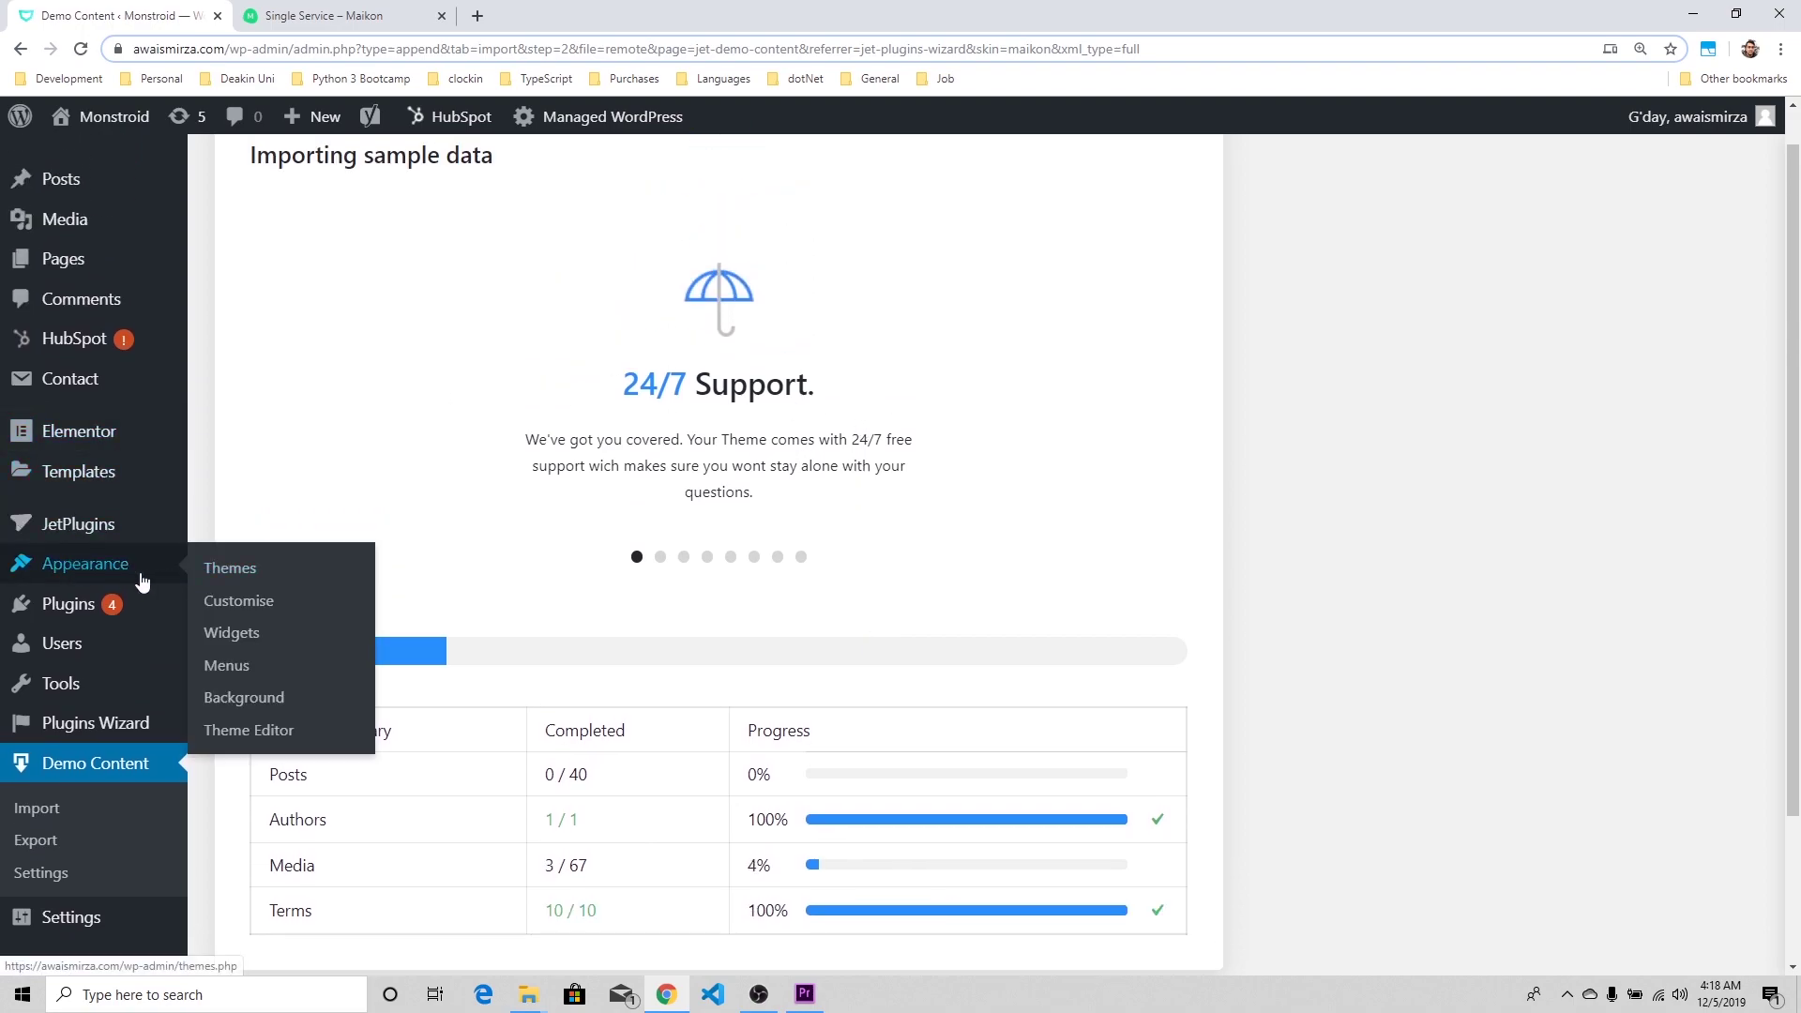
{"action": "right_click", "coordinate": [214, 568]}
{"action": "left_click", "coordinate": [246, 579]}
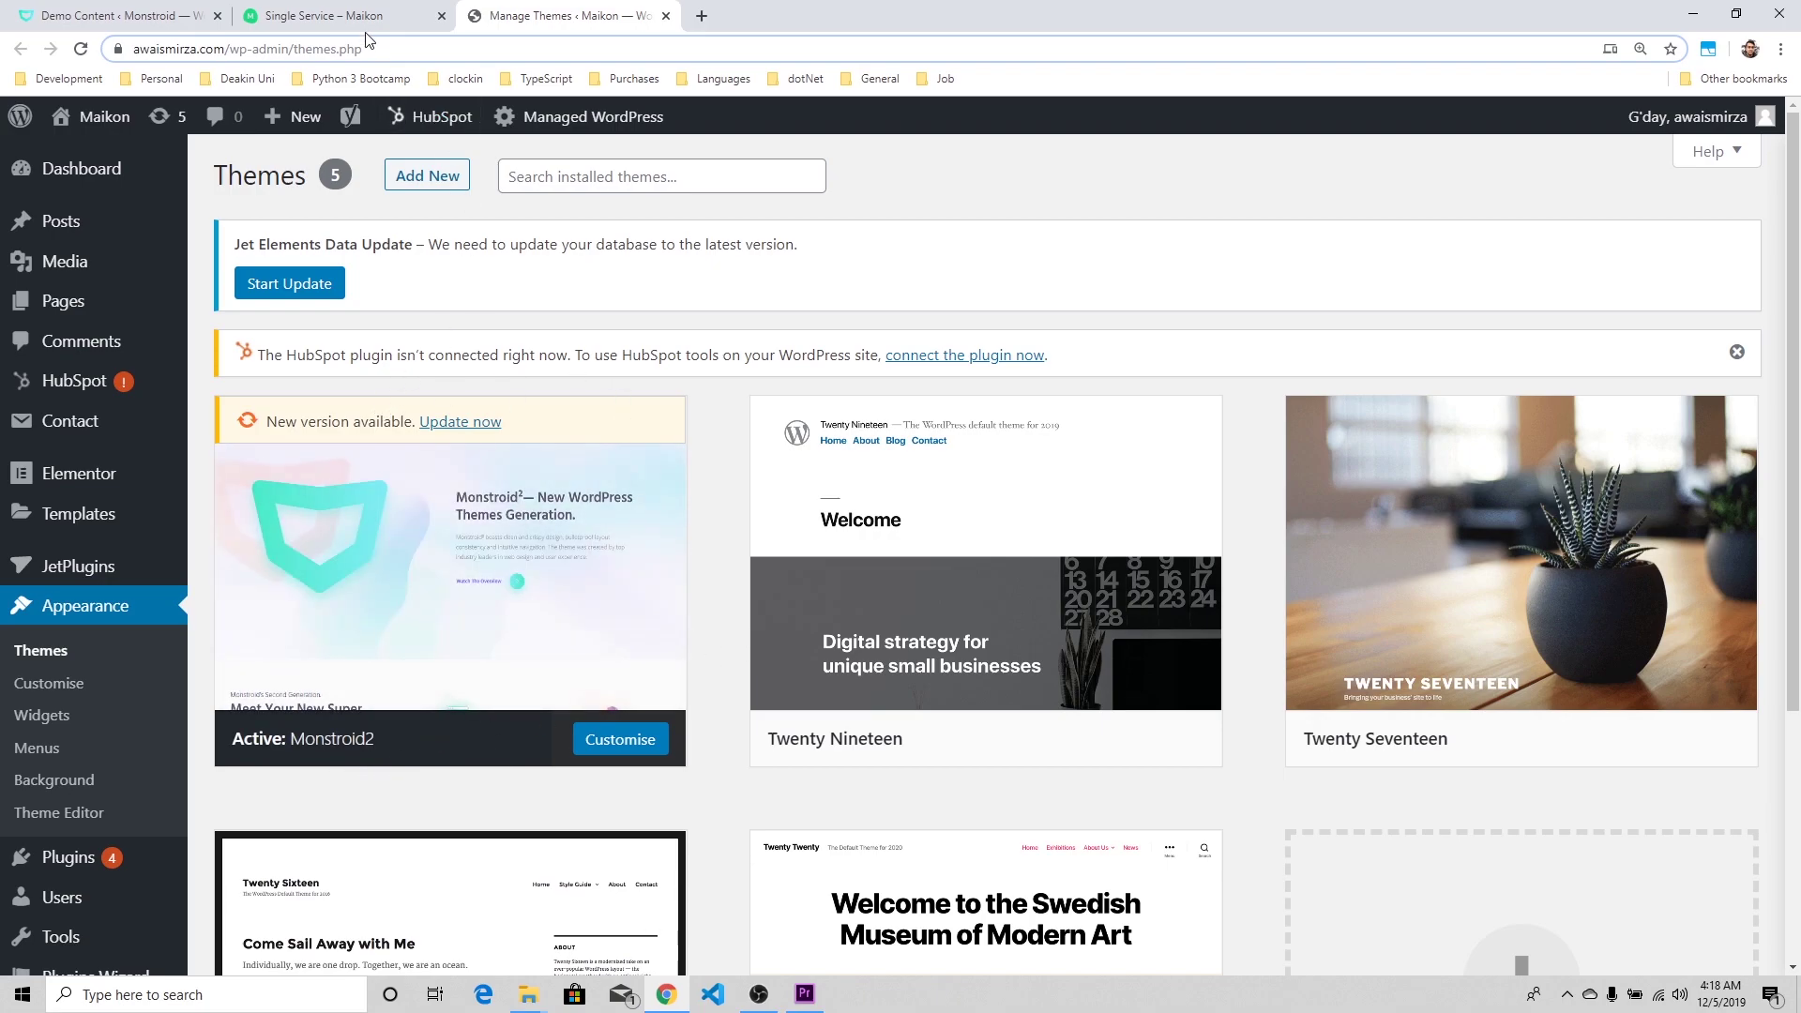
- Open Appearance > Customise in a new tab while the demo import continues at 43%
{"action": "left_click", "coordinate": [340, 19]}
{"action": "left_click", "coordinate": [122, 16]}
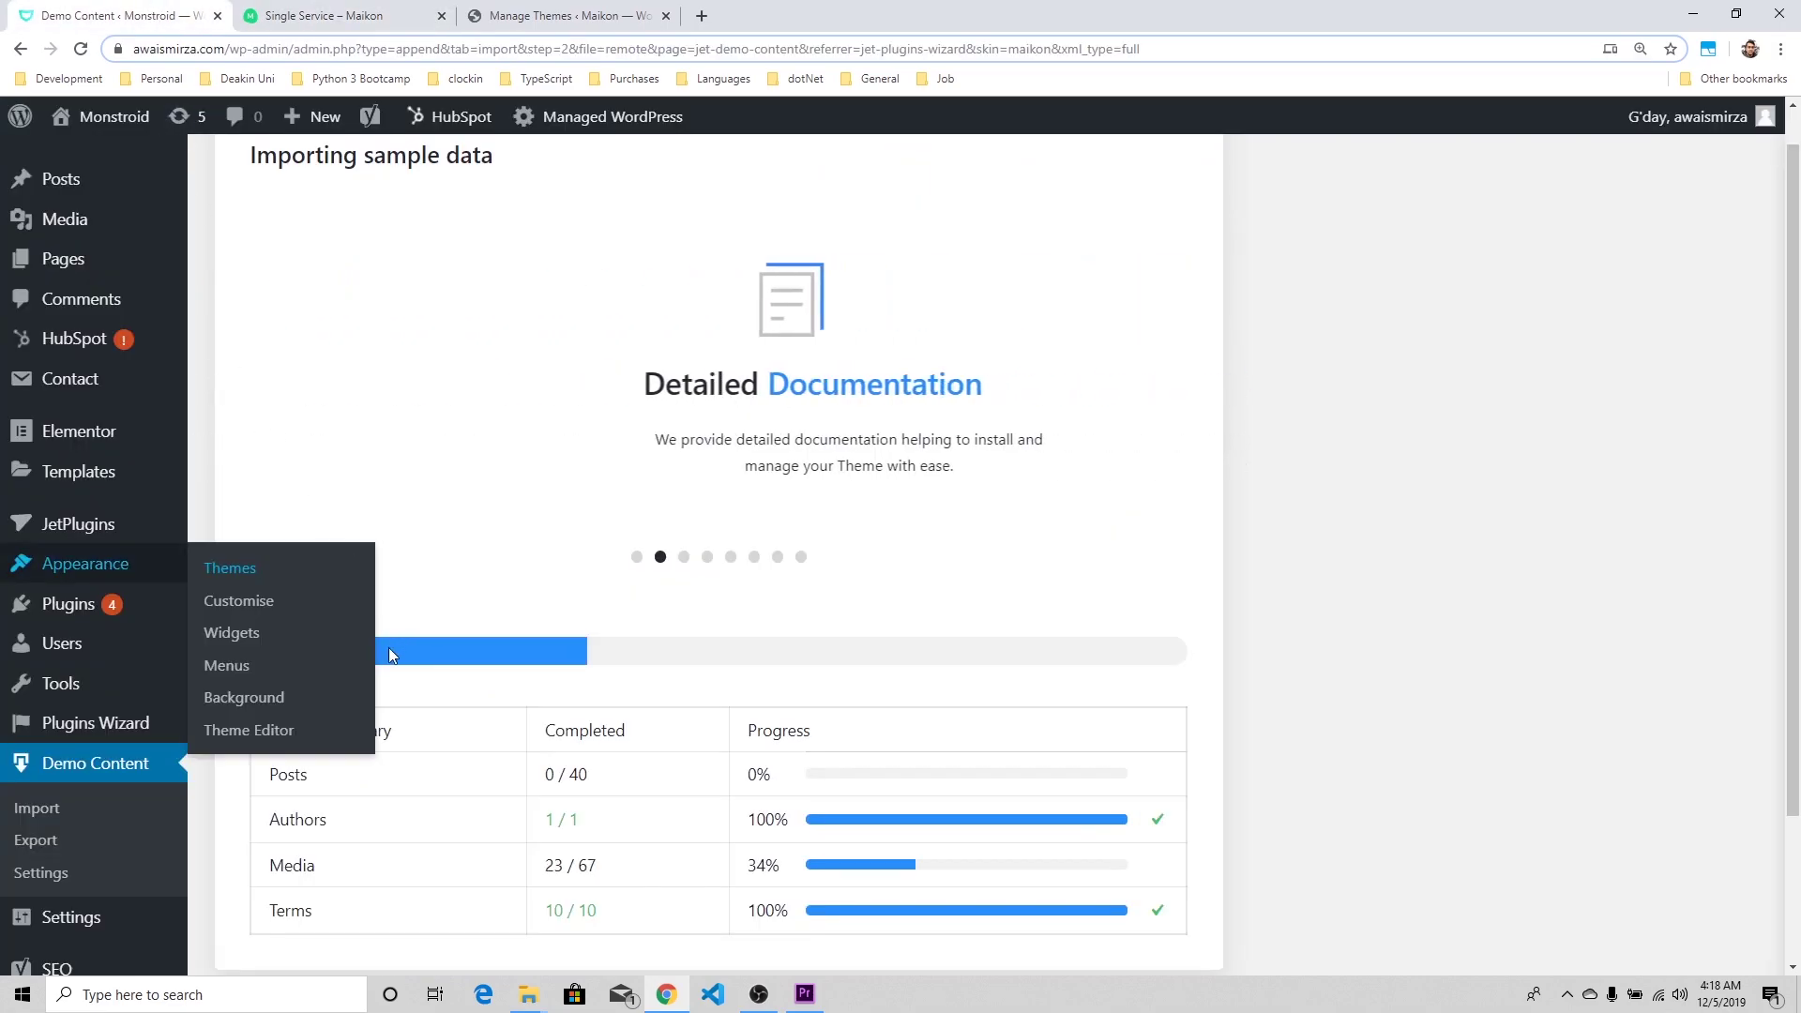
{"action": "right_click", "coordinate": [246, 602]}
{"action": "left_click", "coordinate": [324, 616]}
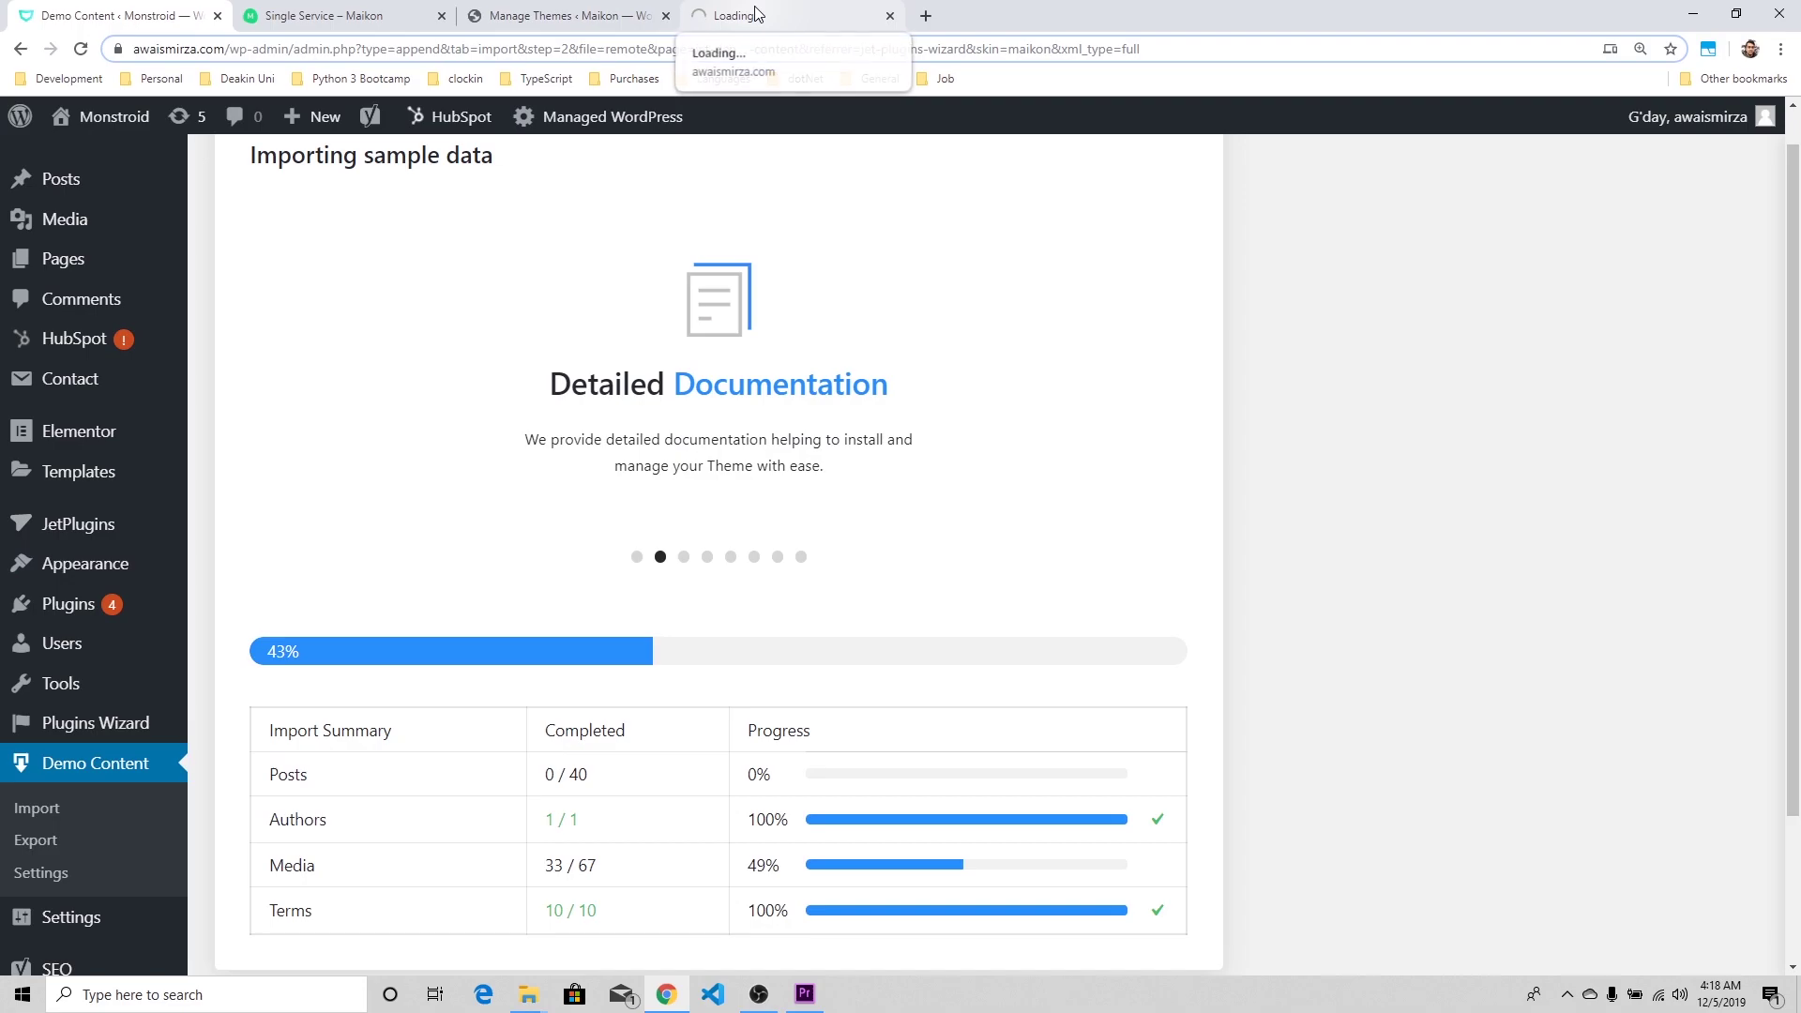
{"action": "scroll", "coordinate": [704, 751], "scroll_direction": "down", "scroll_amount": 2}
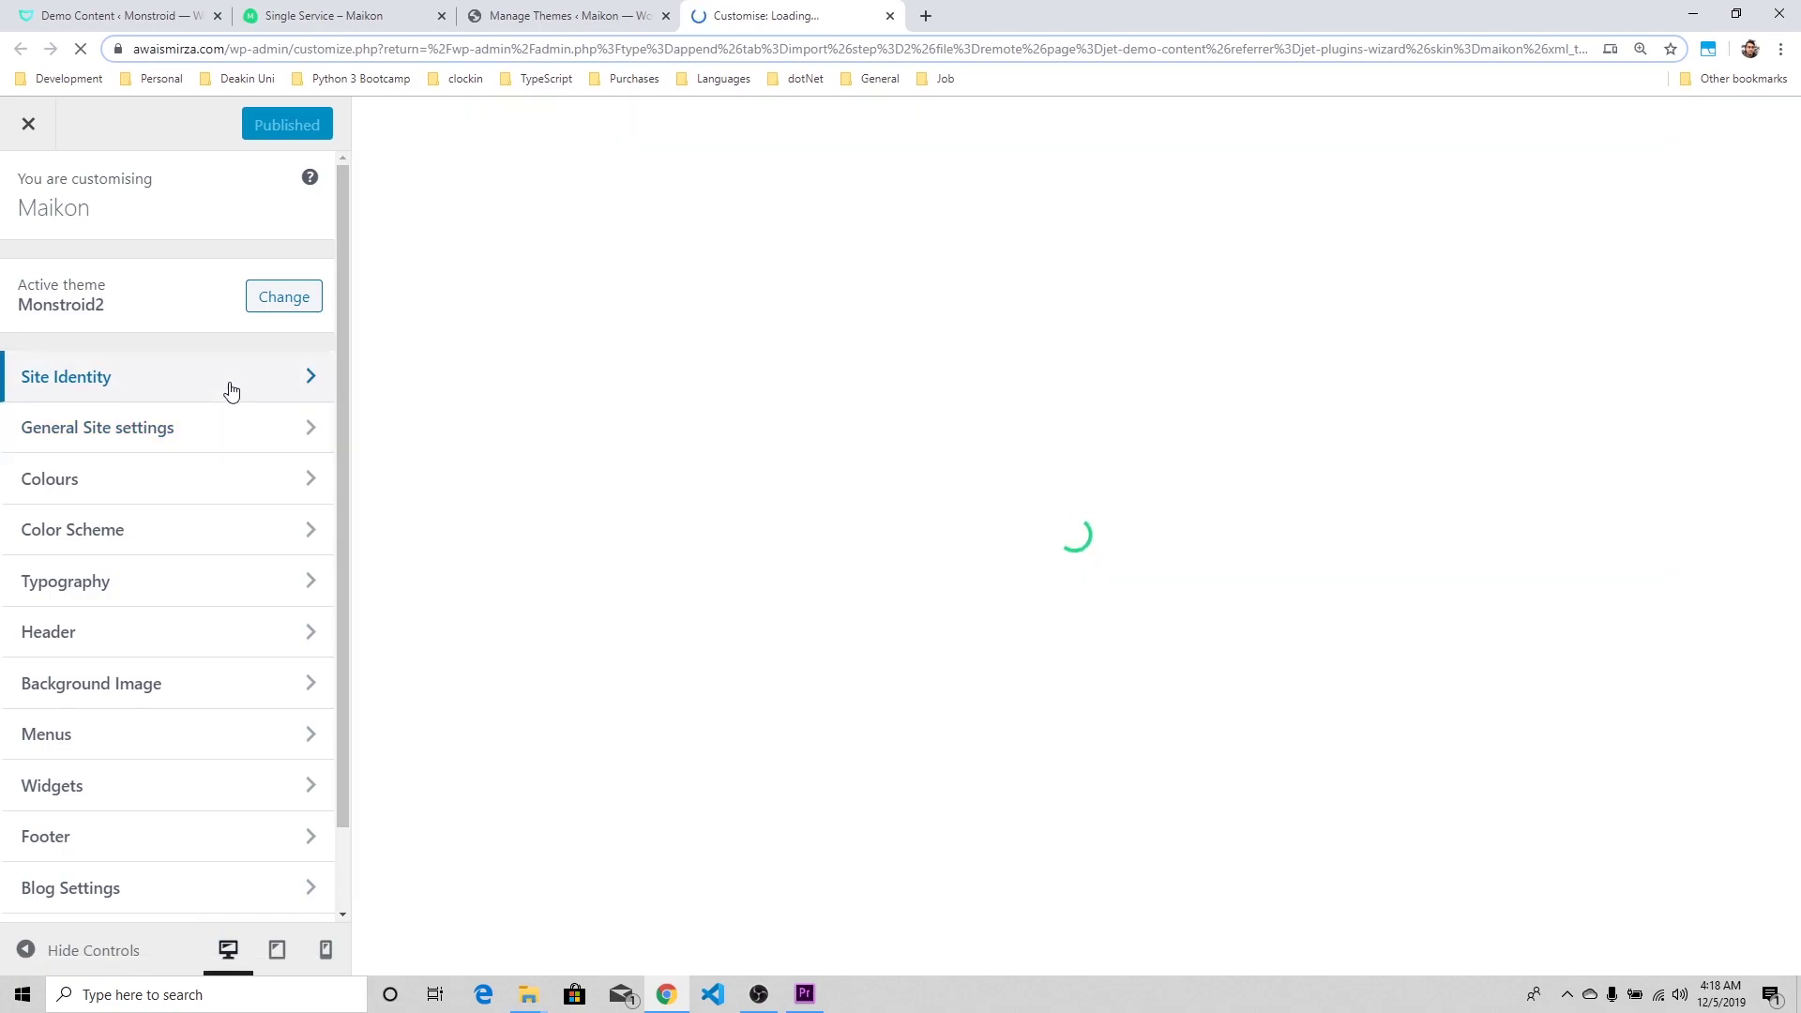
- Replace the 'Maikon' site title with the owner's name in Site Identity and publish it
{"action": "left_click", "coordinate": [230, 387]}
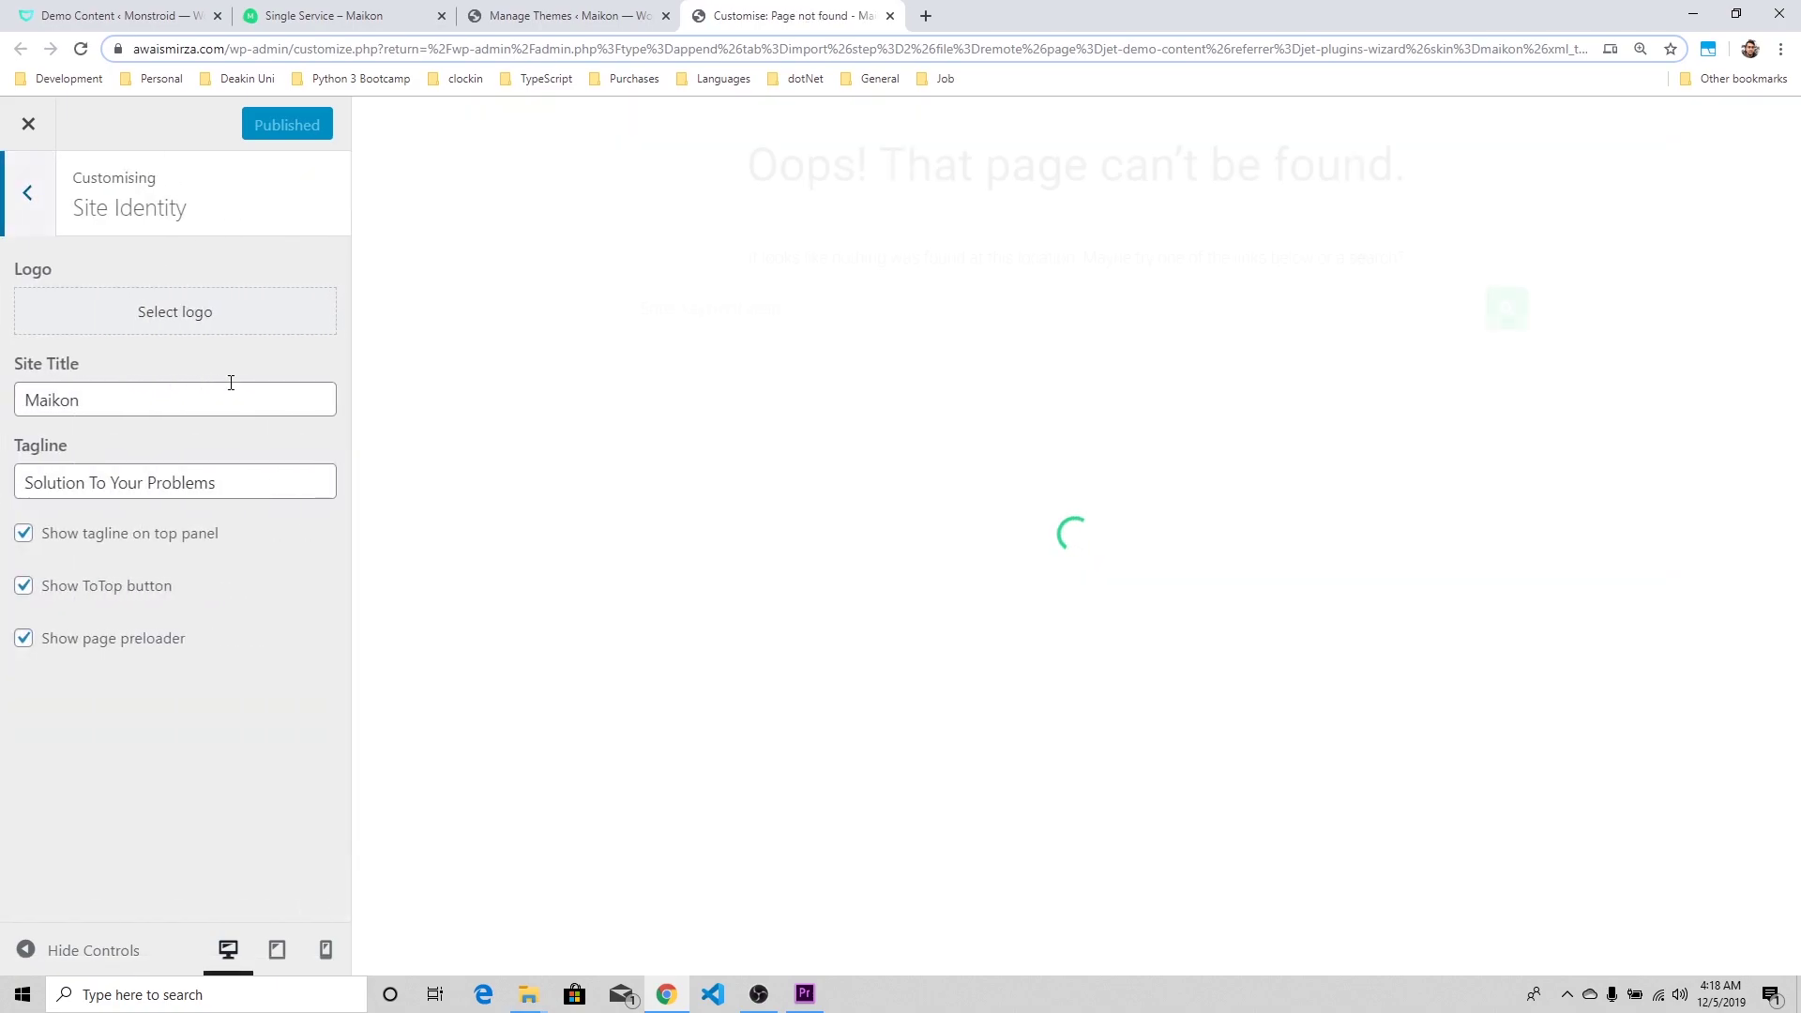
{"action": "left_click_drag", "start_coordinate": [117, 402], "coordinate": [24, 405]}
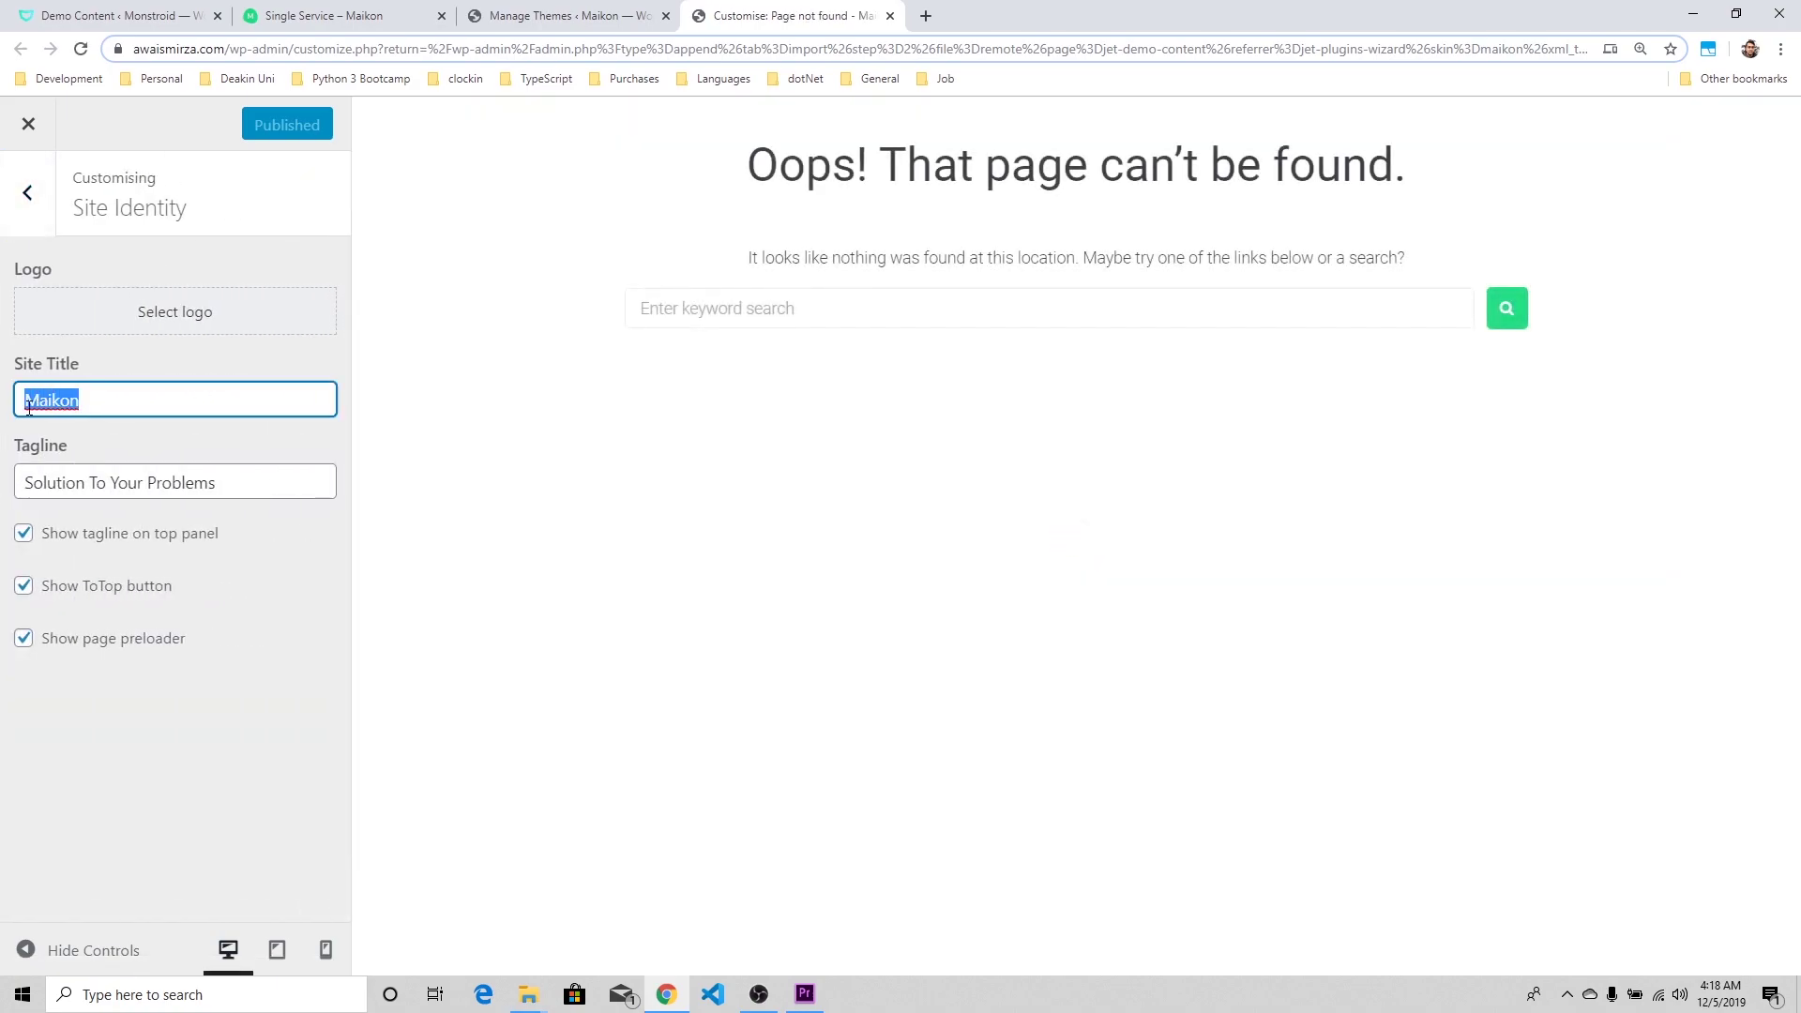
{"action": "type", "text": "Awais Mirza"}
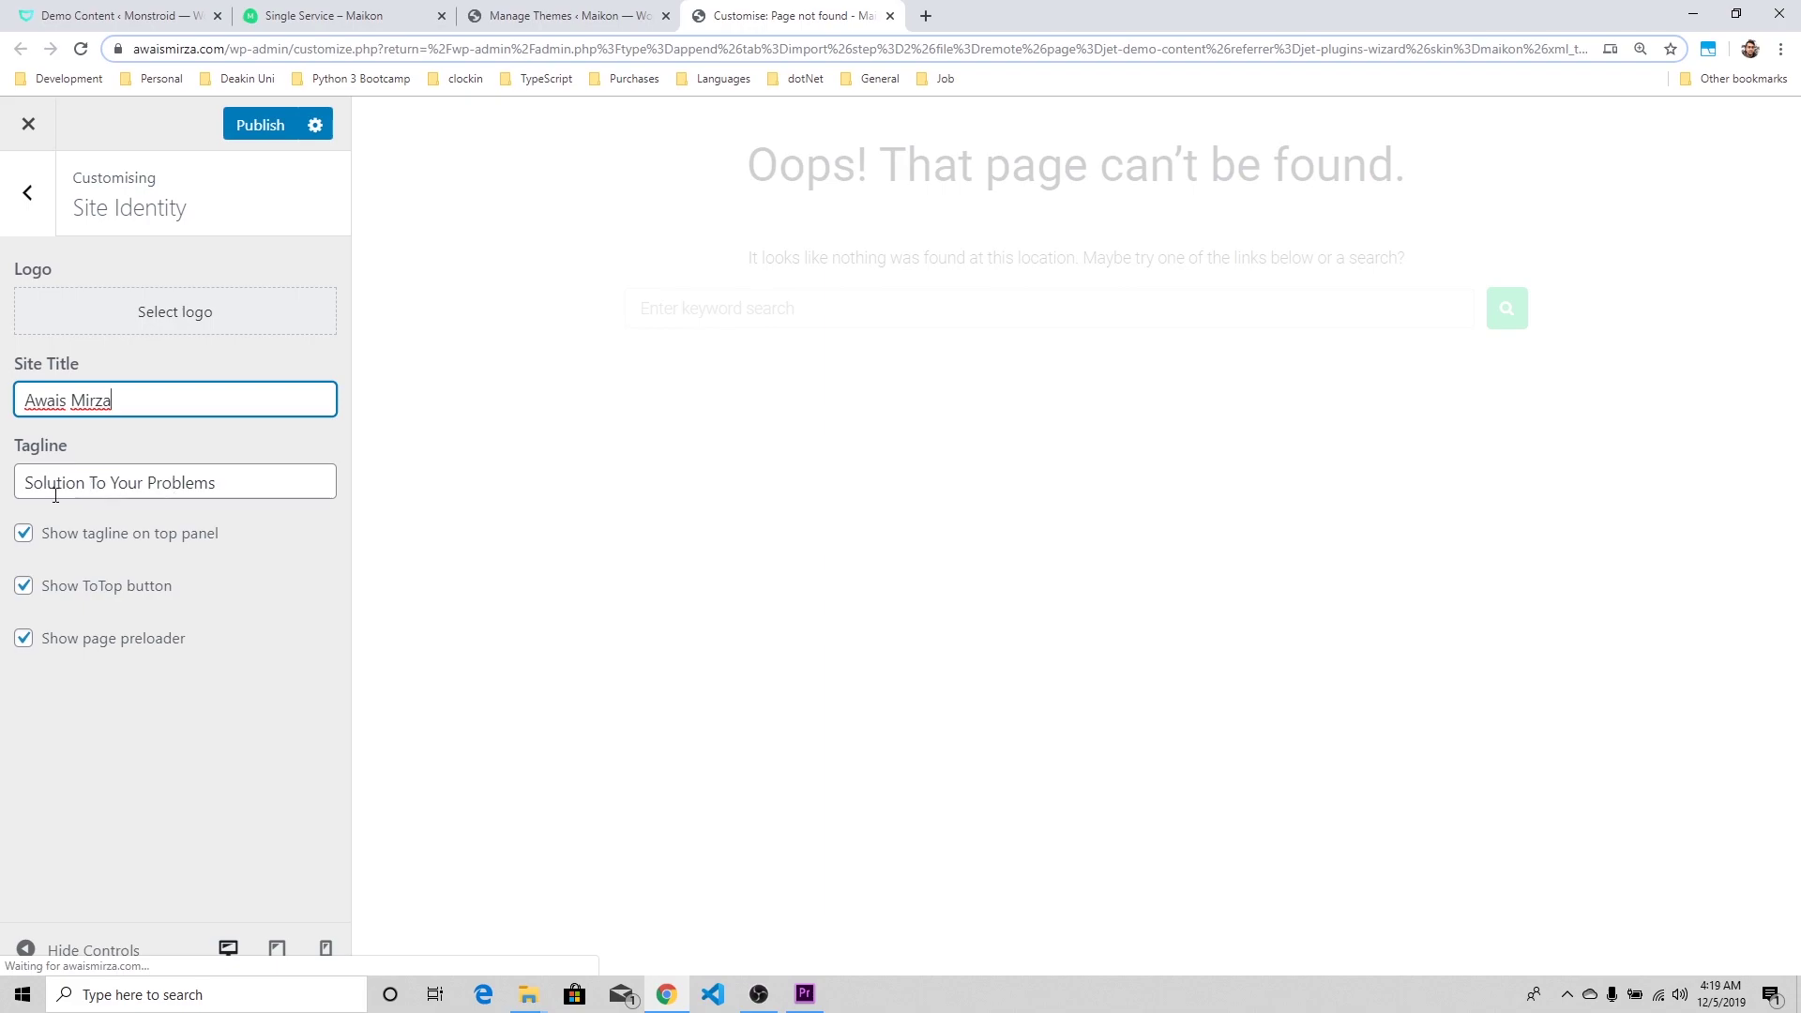
{"action": "left_click", "coordinate": [159, 488]}
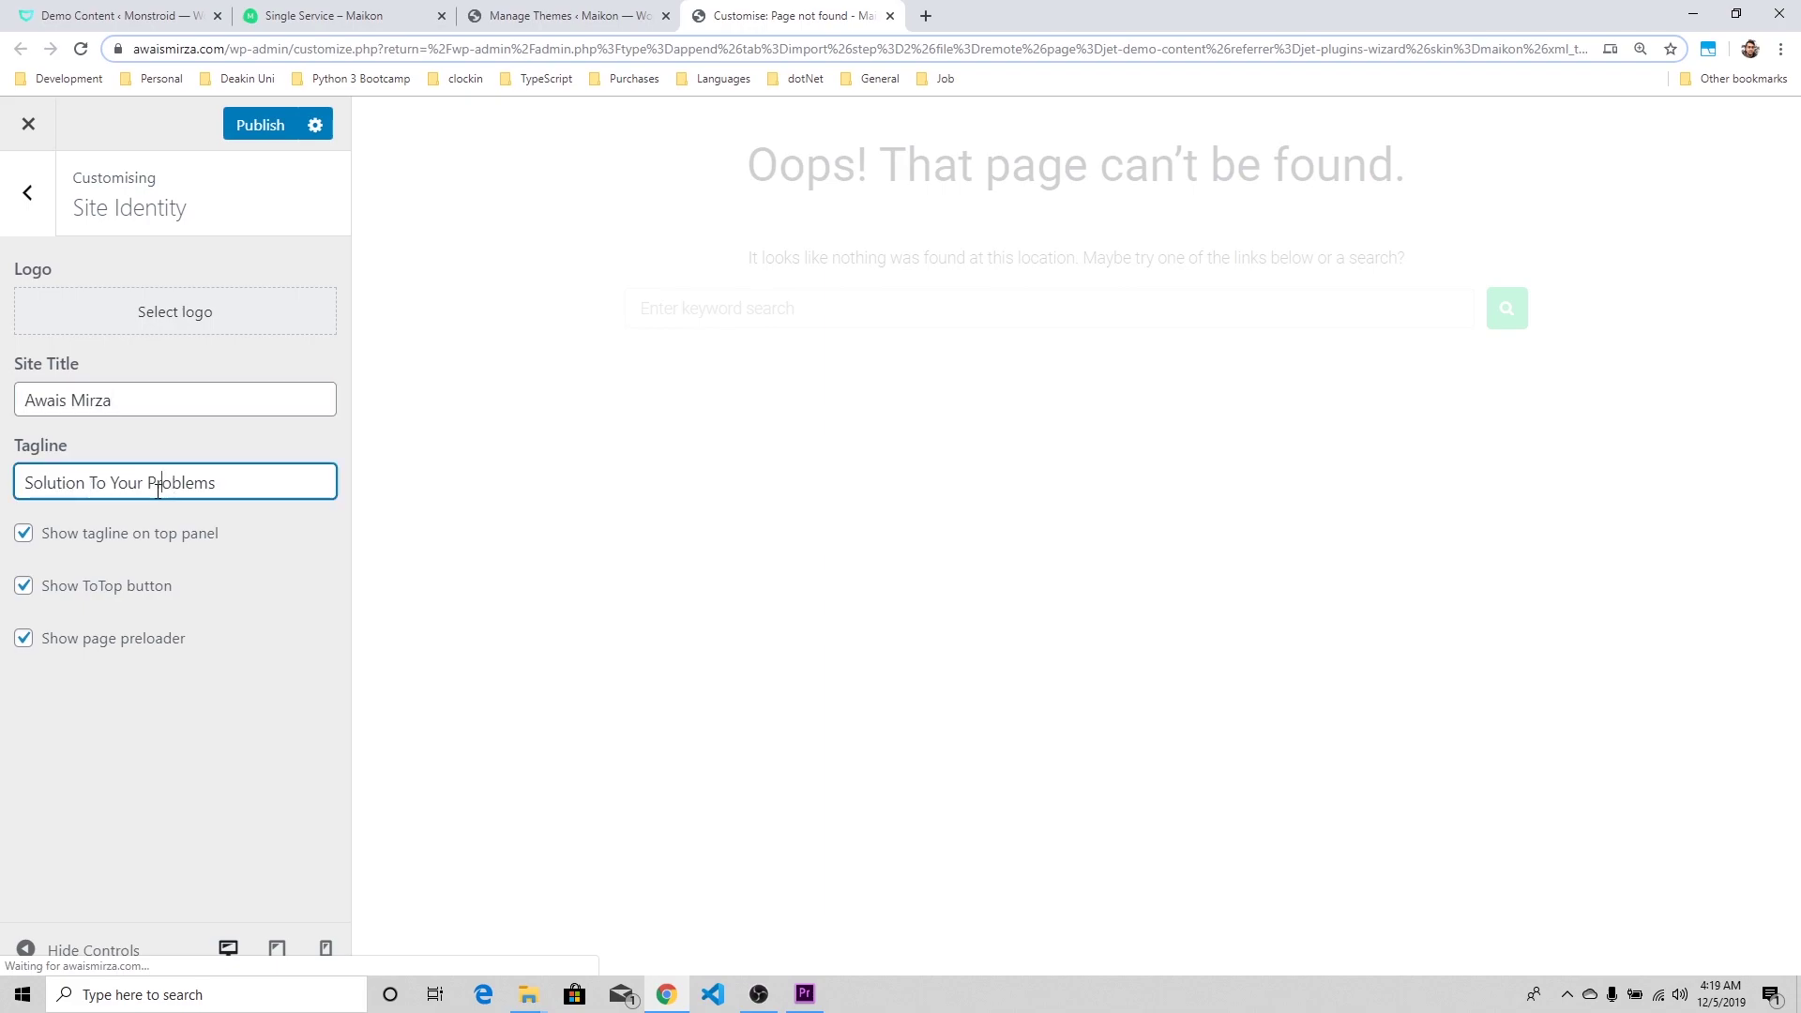
{"action": "left_click", "coordinate": [242, 750]}
{"action": "left_click", "coordinate": [262, 125]}
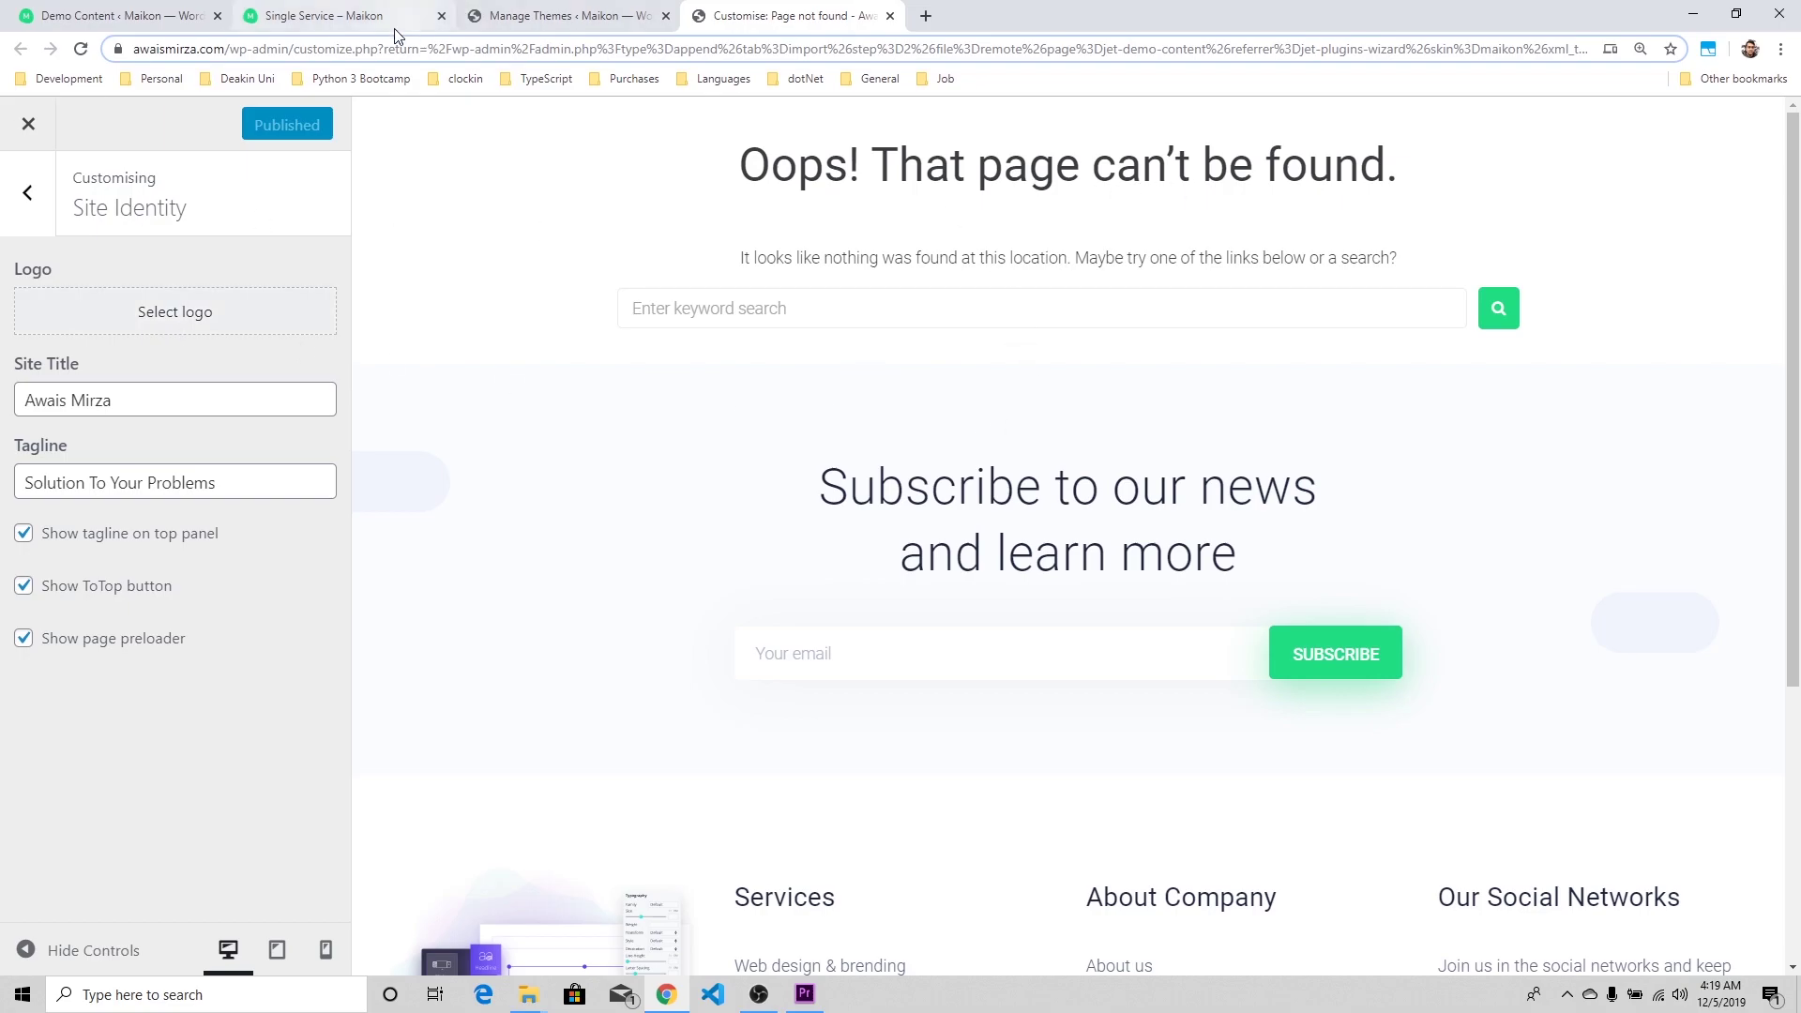
{"action": "left_click", "coordinate": [357, 20]}
{"action": "left_click", "coordinate": [131, 17]}
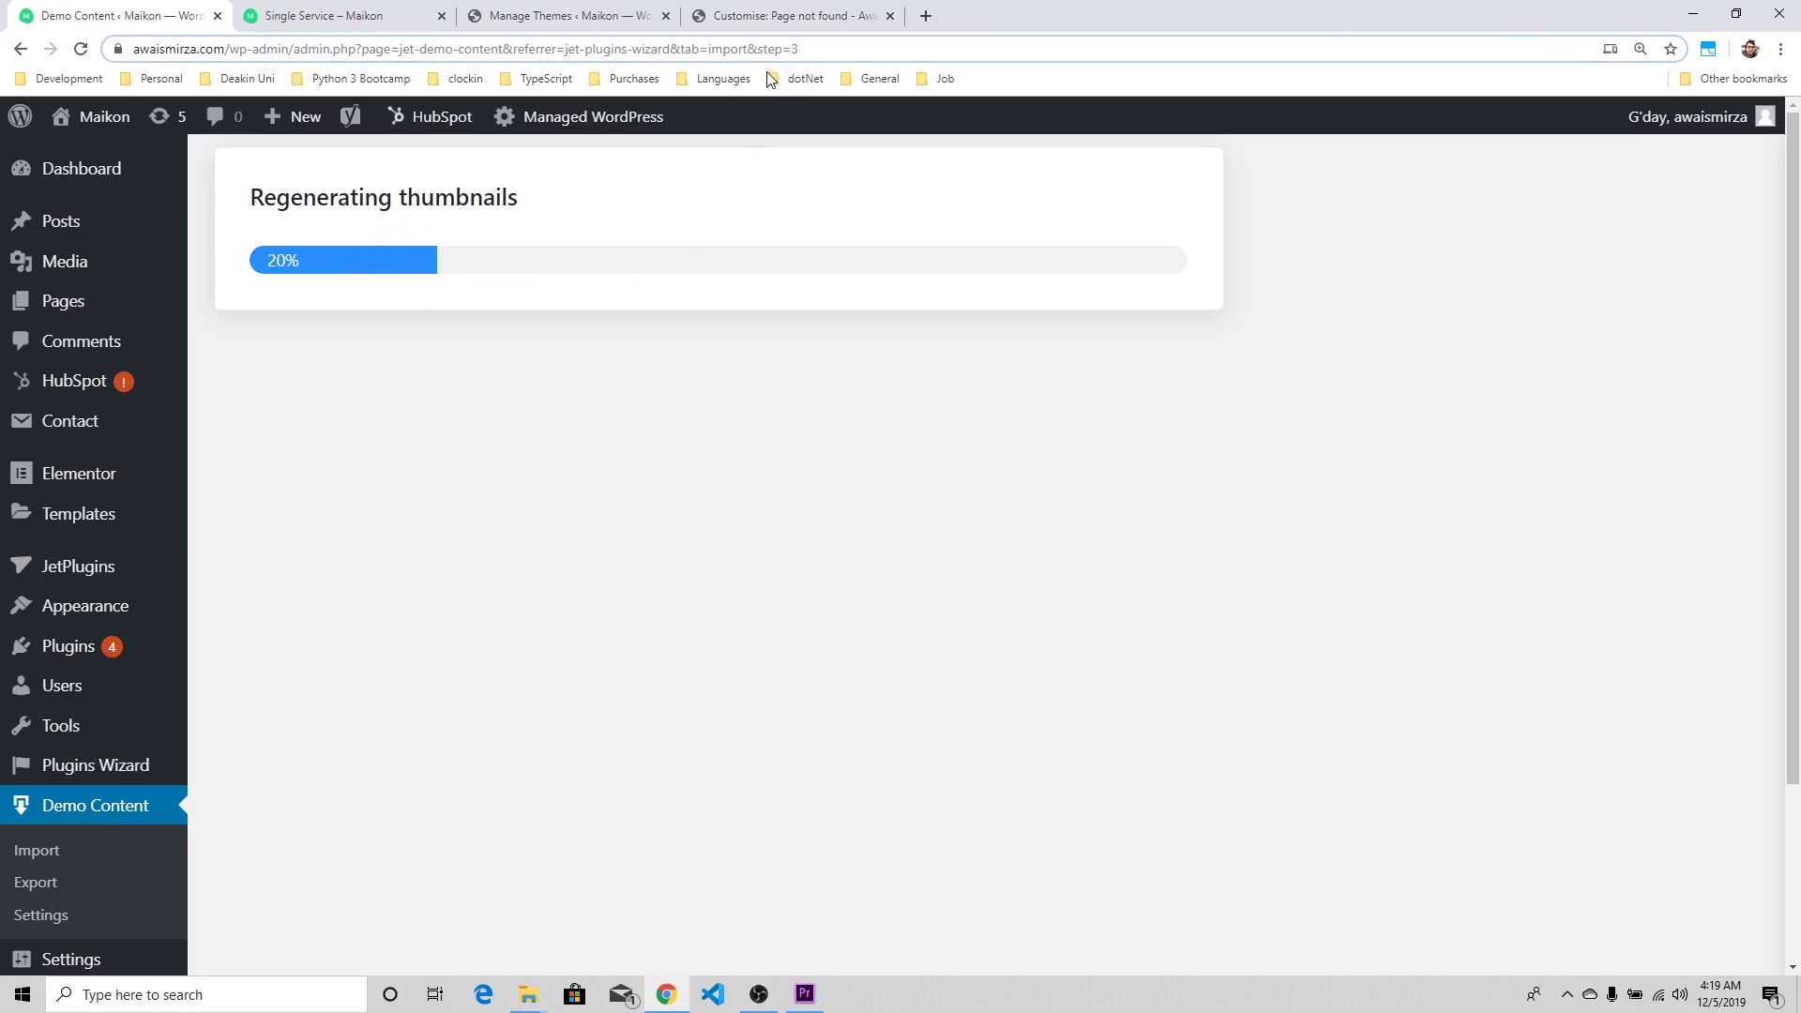
- Browse the customiser's general site settings, viewing the favicon and social links sections unchanged
{"action": "left_click", "coordinate": [779, 16]}
{"action": "left_click", "coordinate": [324, 469]}
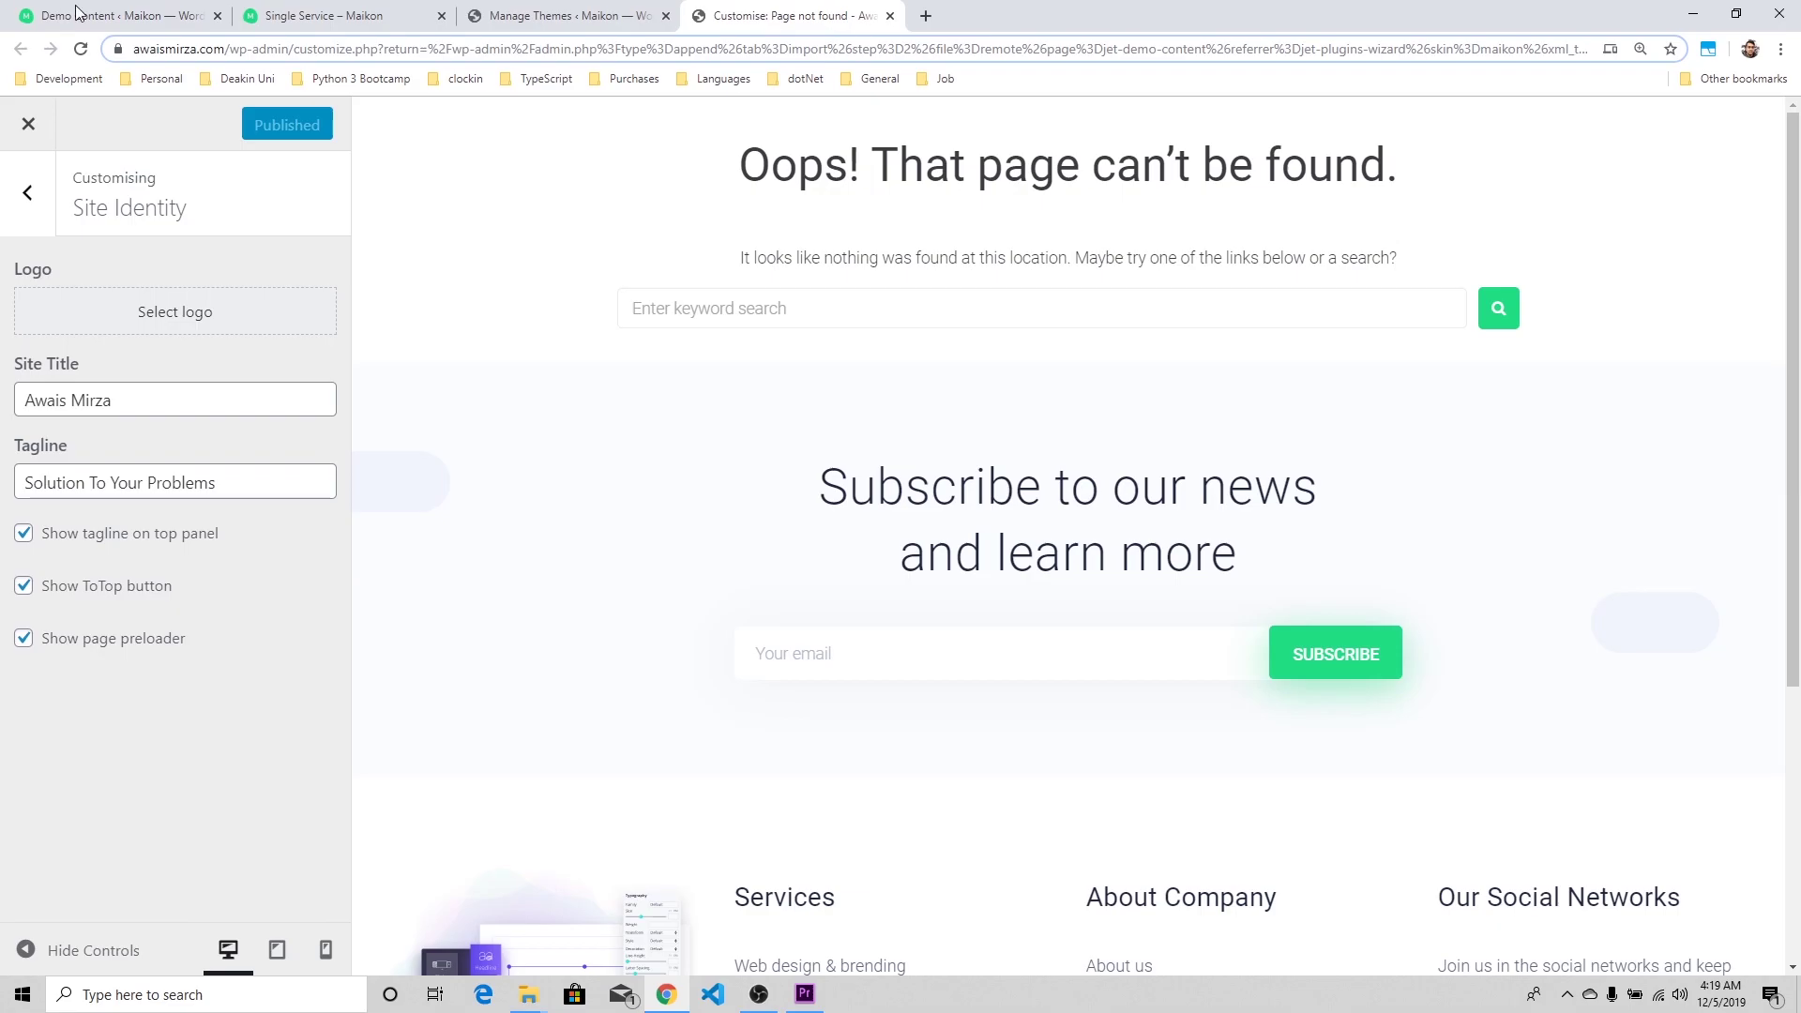
{"action": "left_click", "coordinate": [27, 193]}
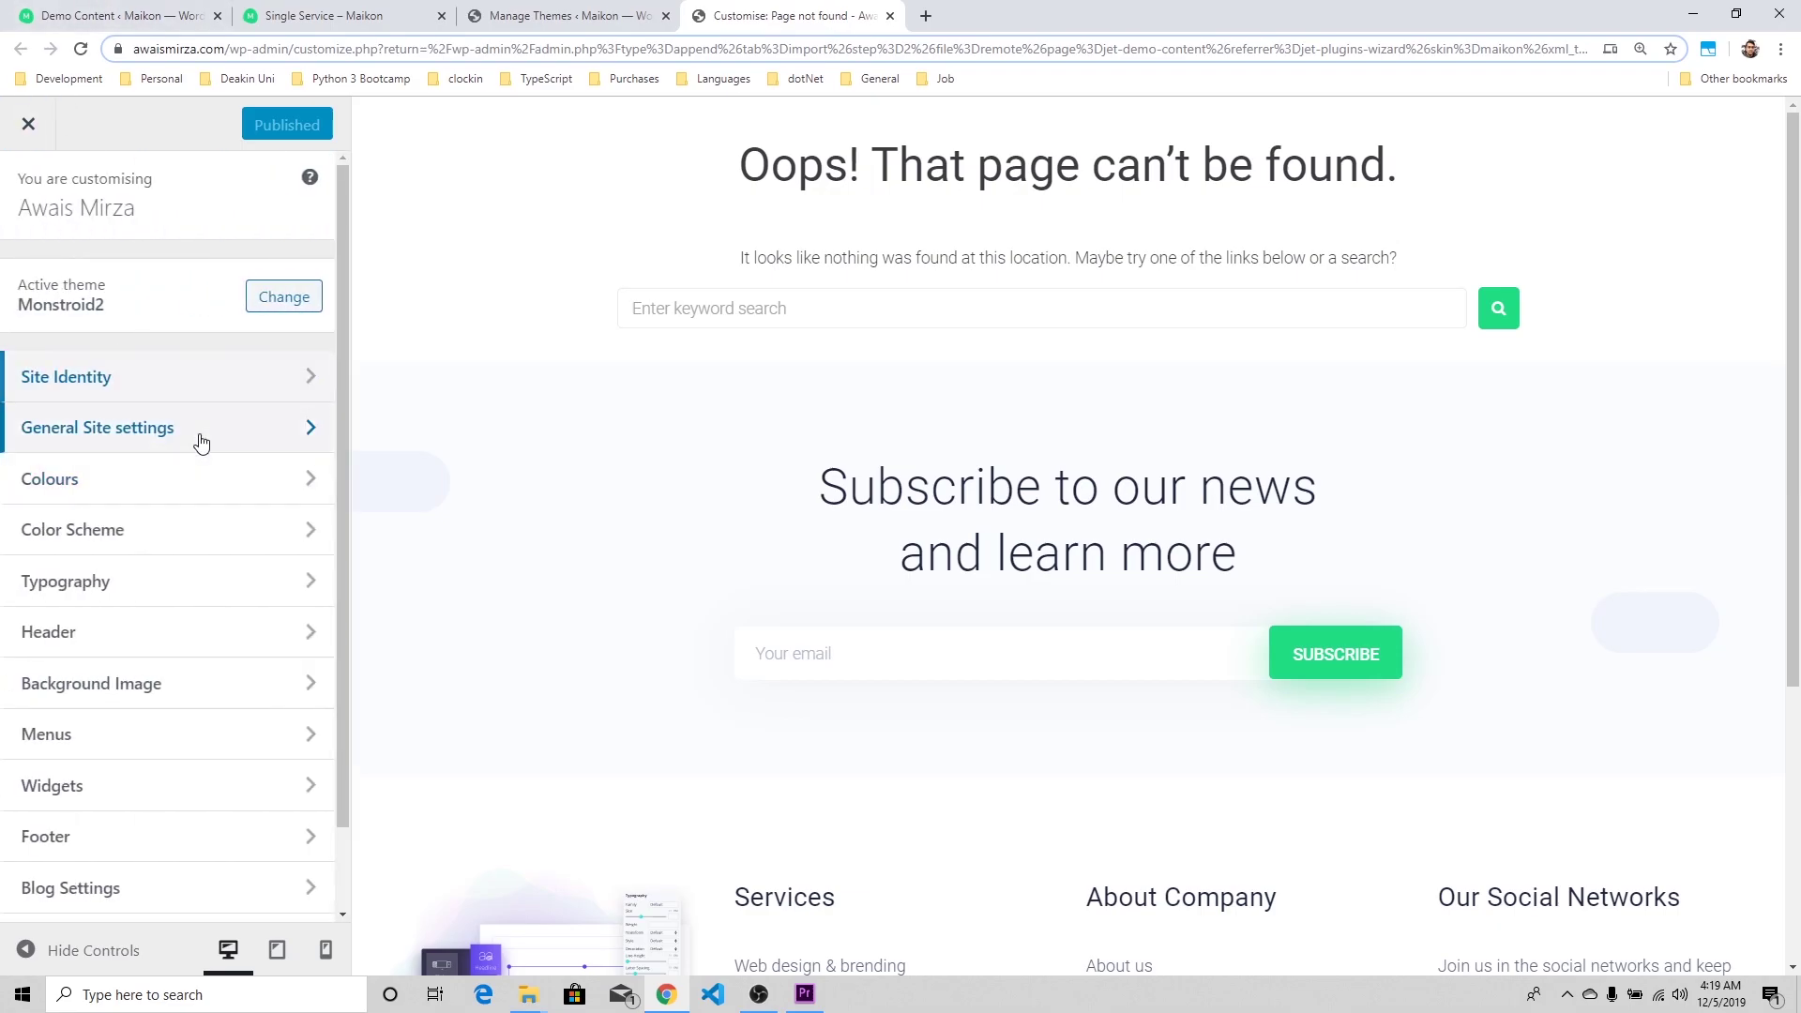
{"action": "left_click", "coordinate": [201, 441]}
{"action": "left_click", "coordinate": [125, 293]}
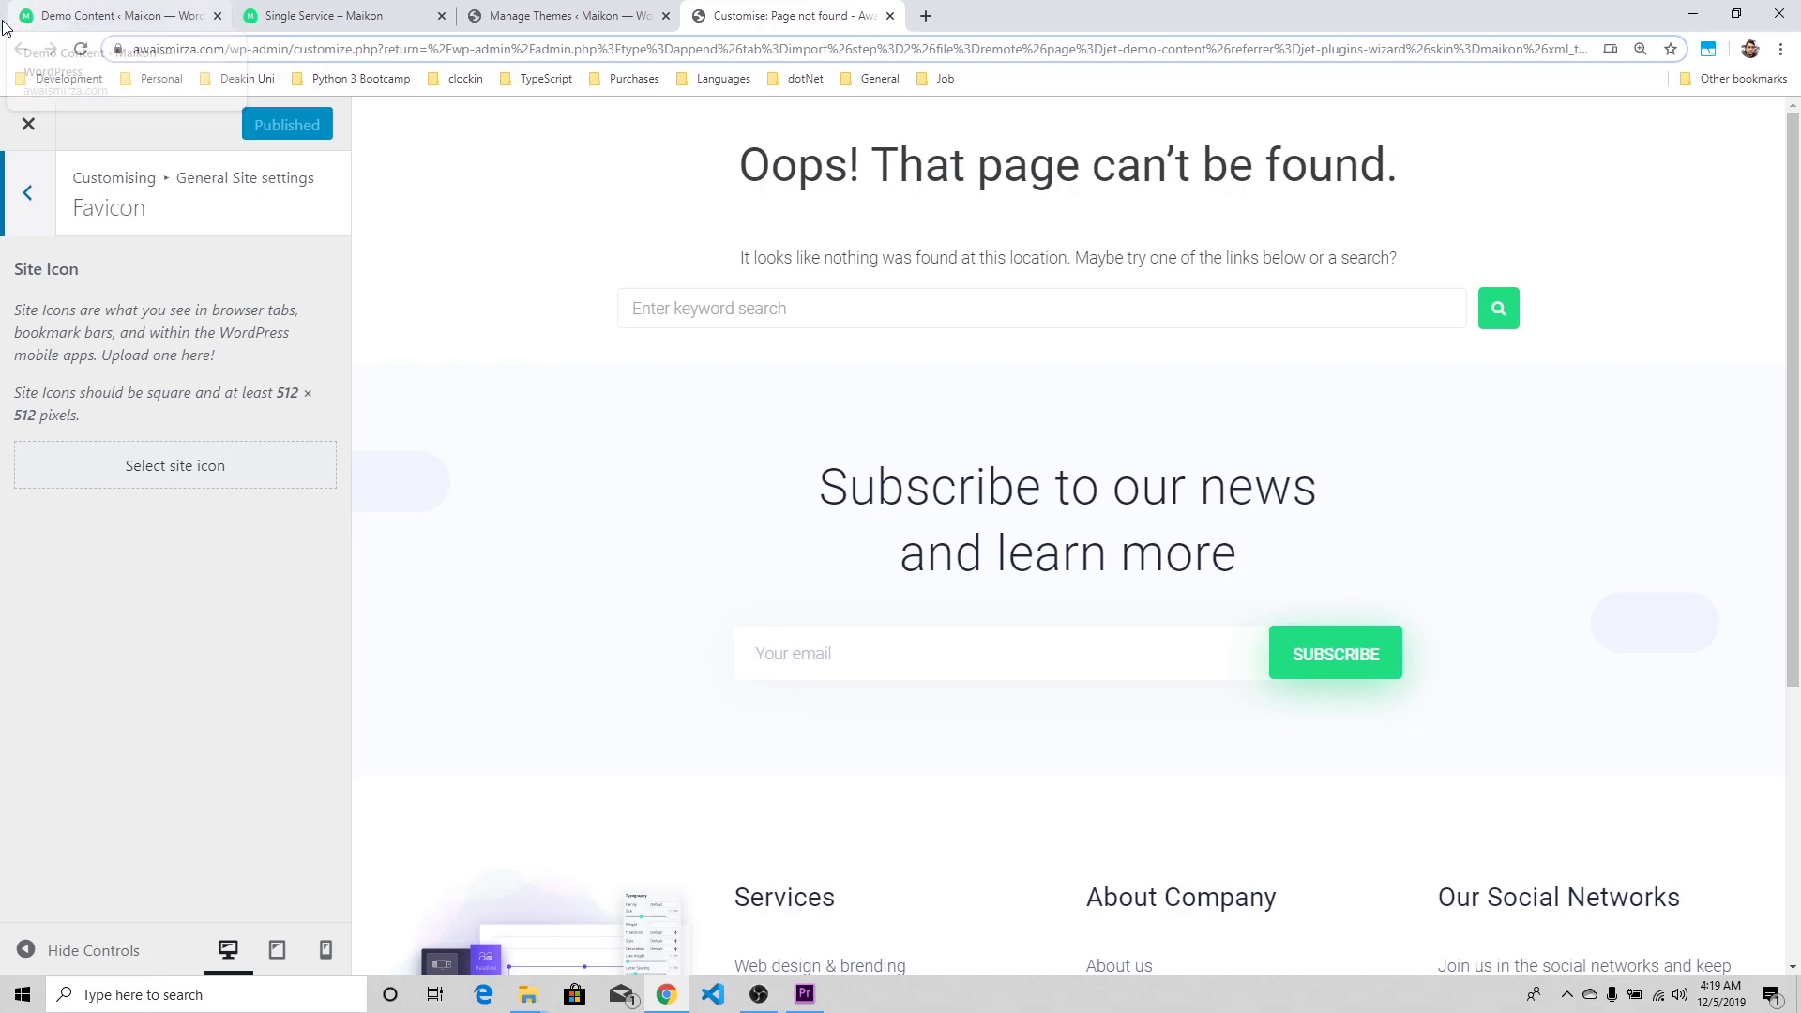
{"action": "left_click", "coordinate": [30, 219]}
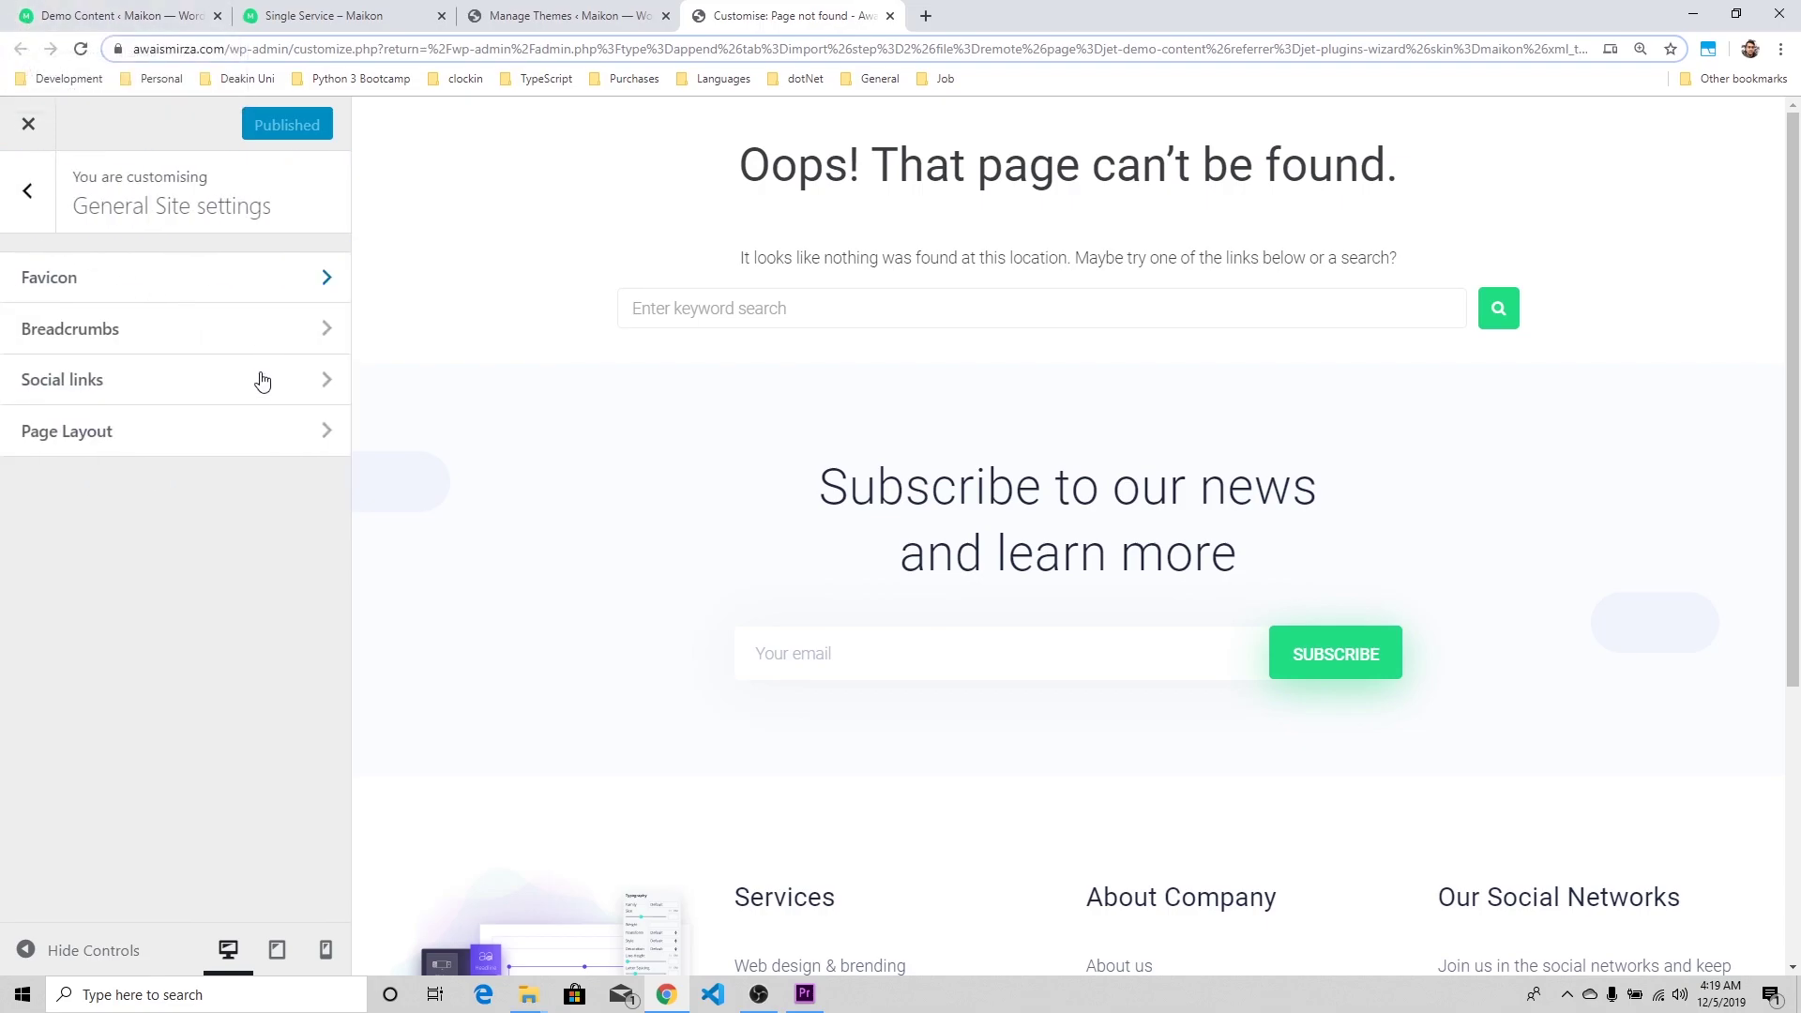
{"action": "left_click", "coordinate": [154, 384]}
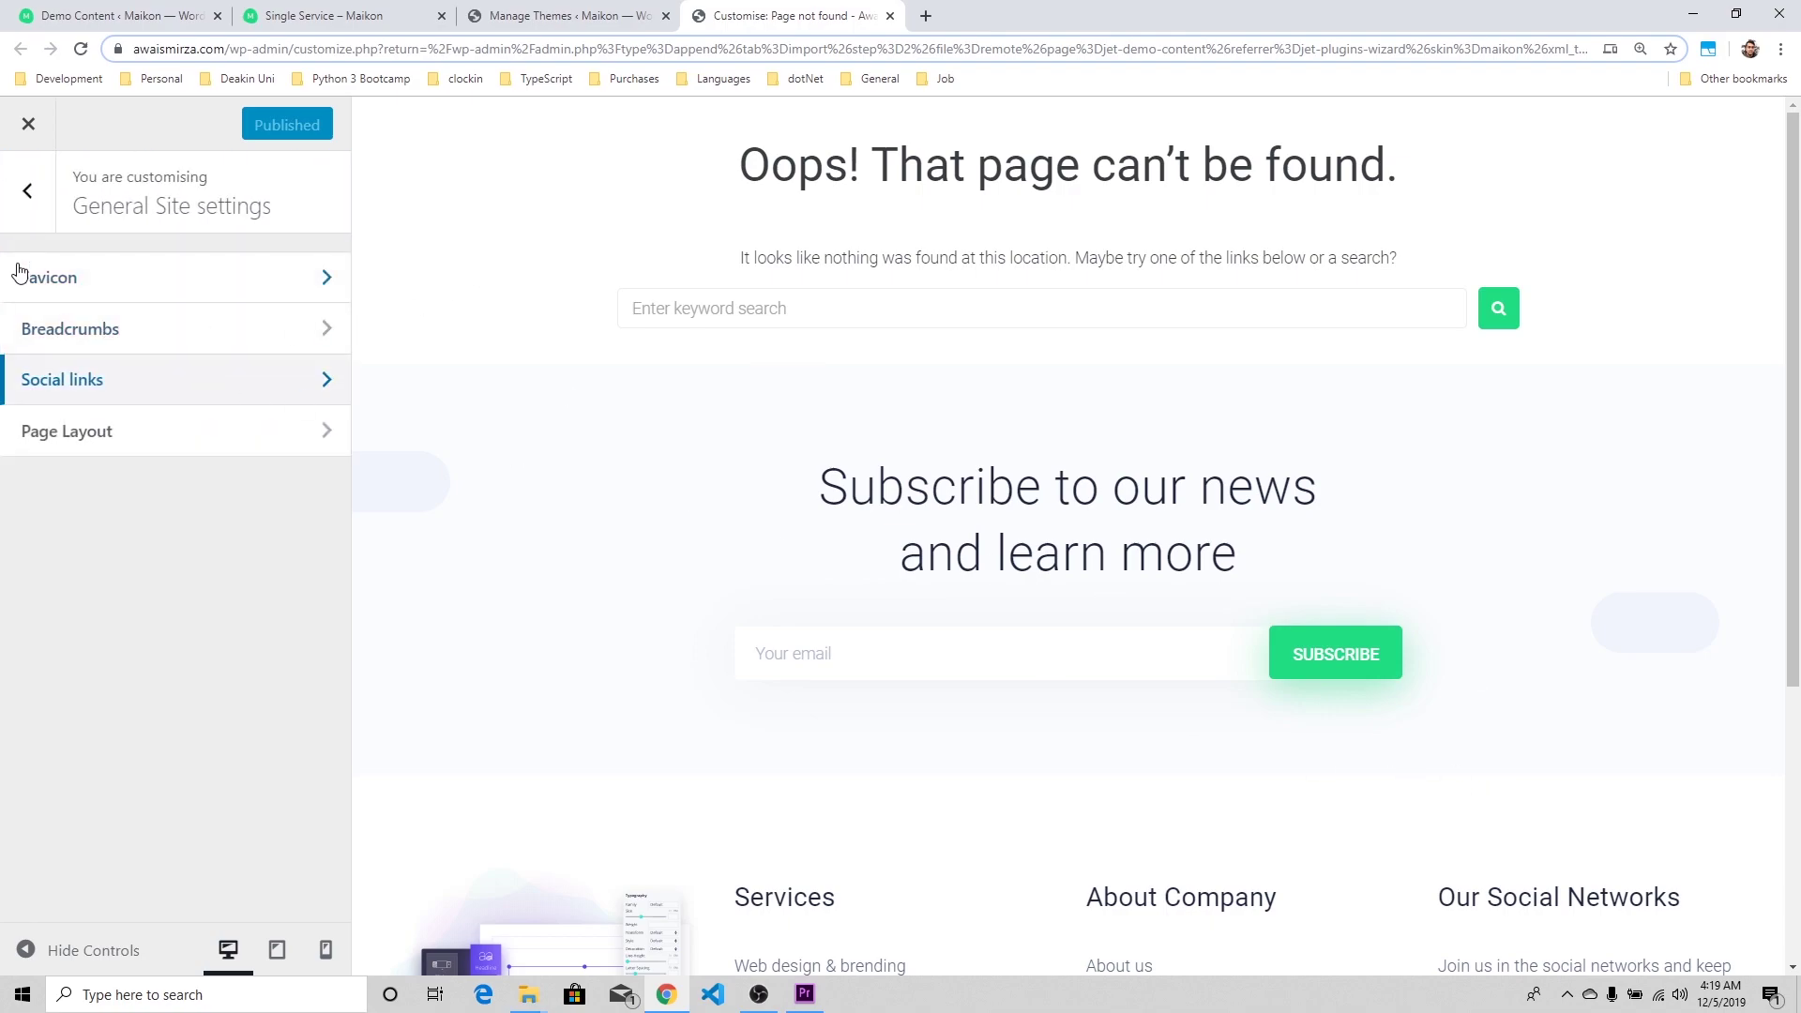
{"action": "left_click", "coordinate": [27, 191]}
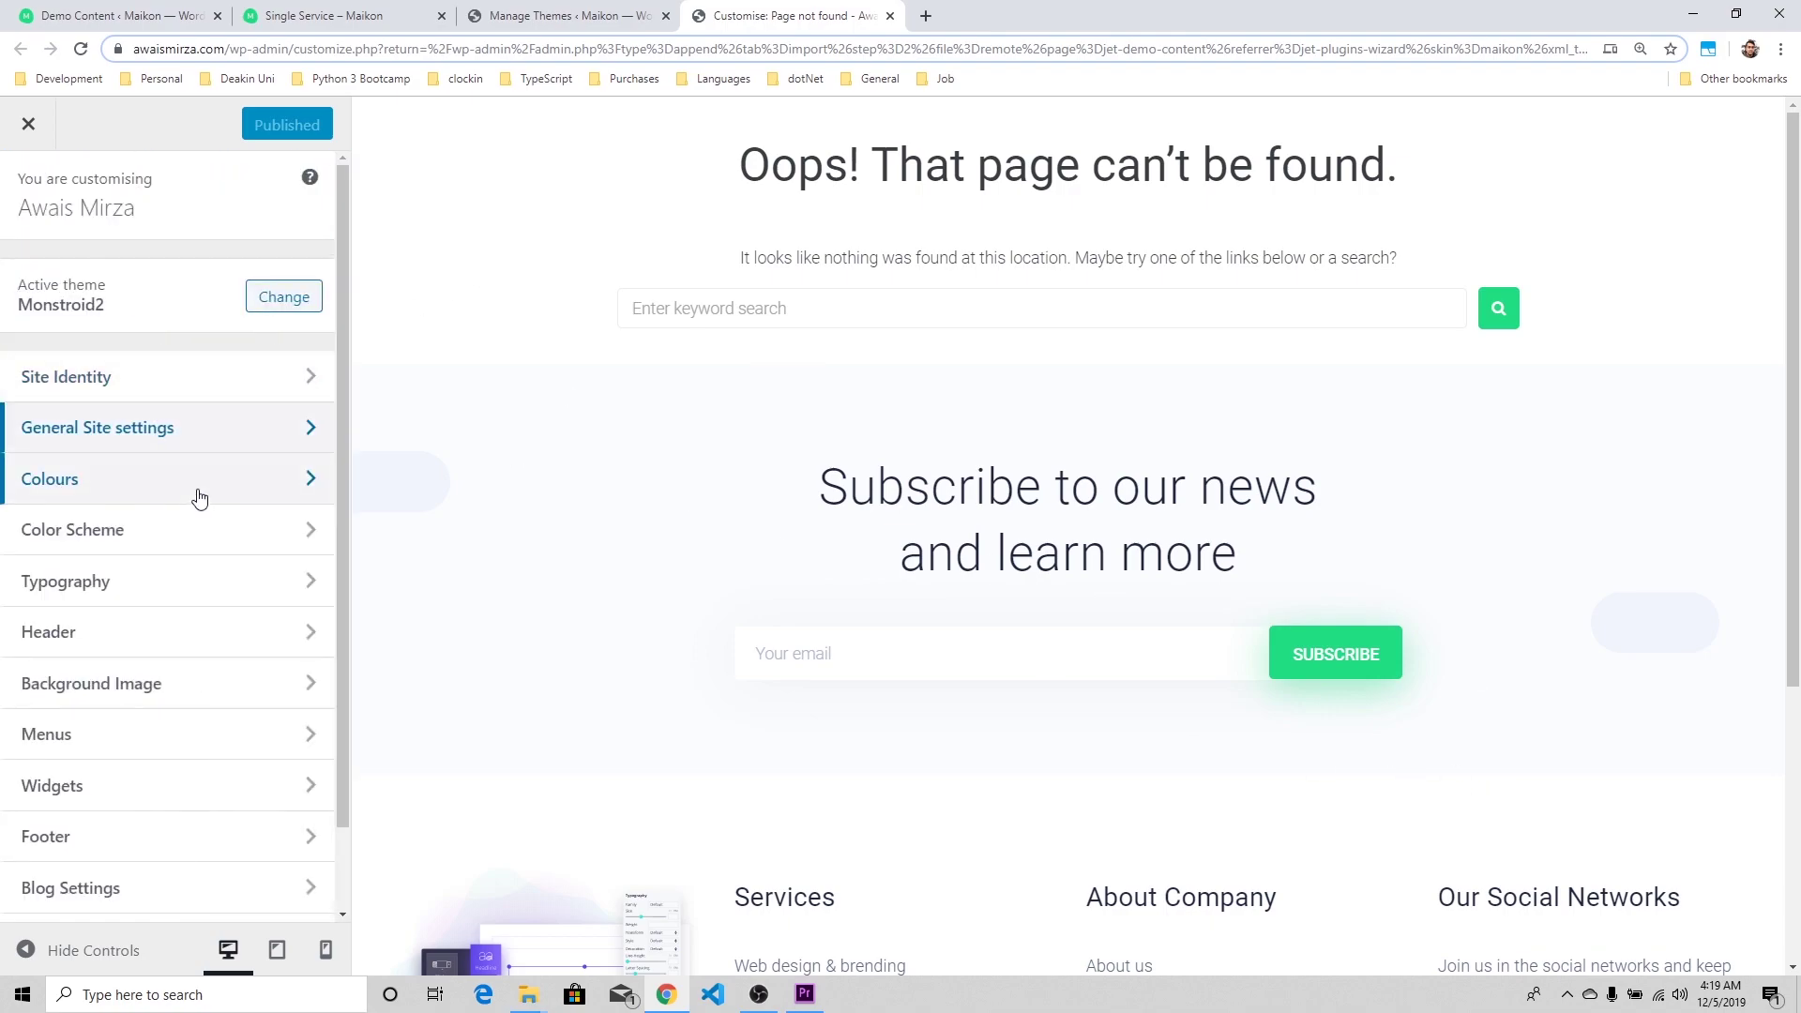
- Look over the colour, home page and header settings without changes, then close the customiser
{"action": "left_click", "coordinate": [199, 498]}
{"action": "left_click", "coordinate": [56, 307]}
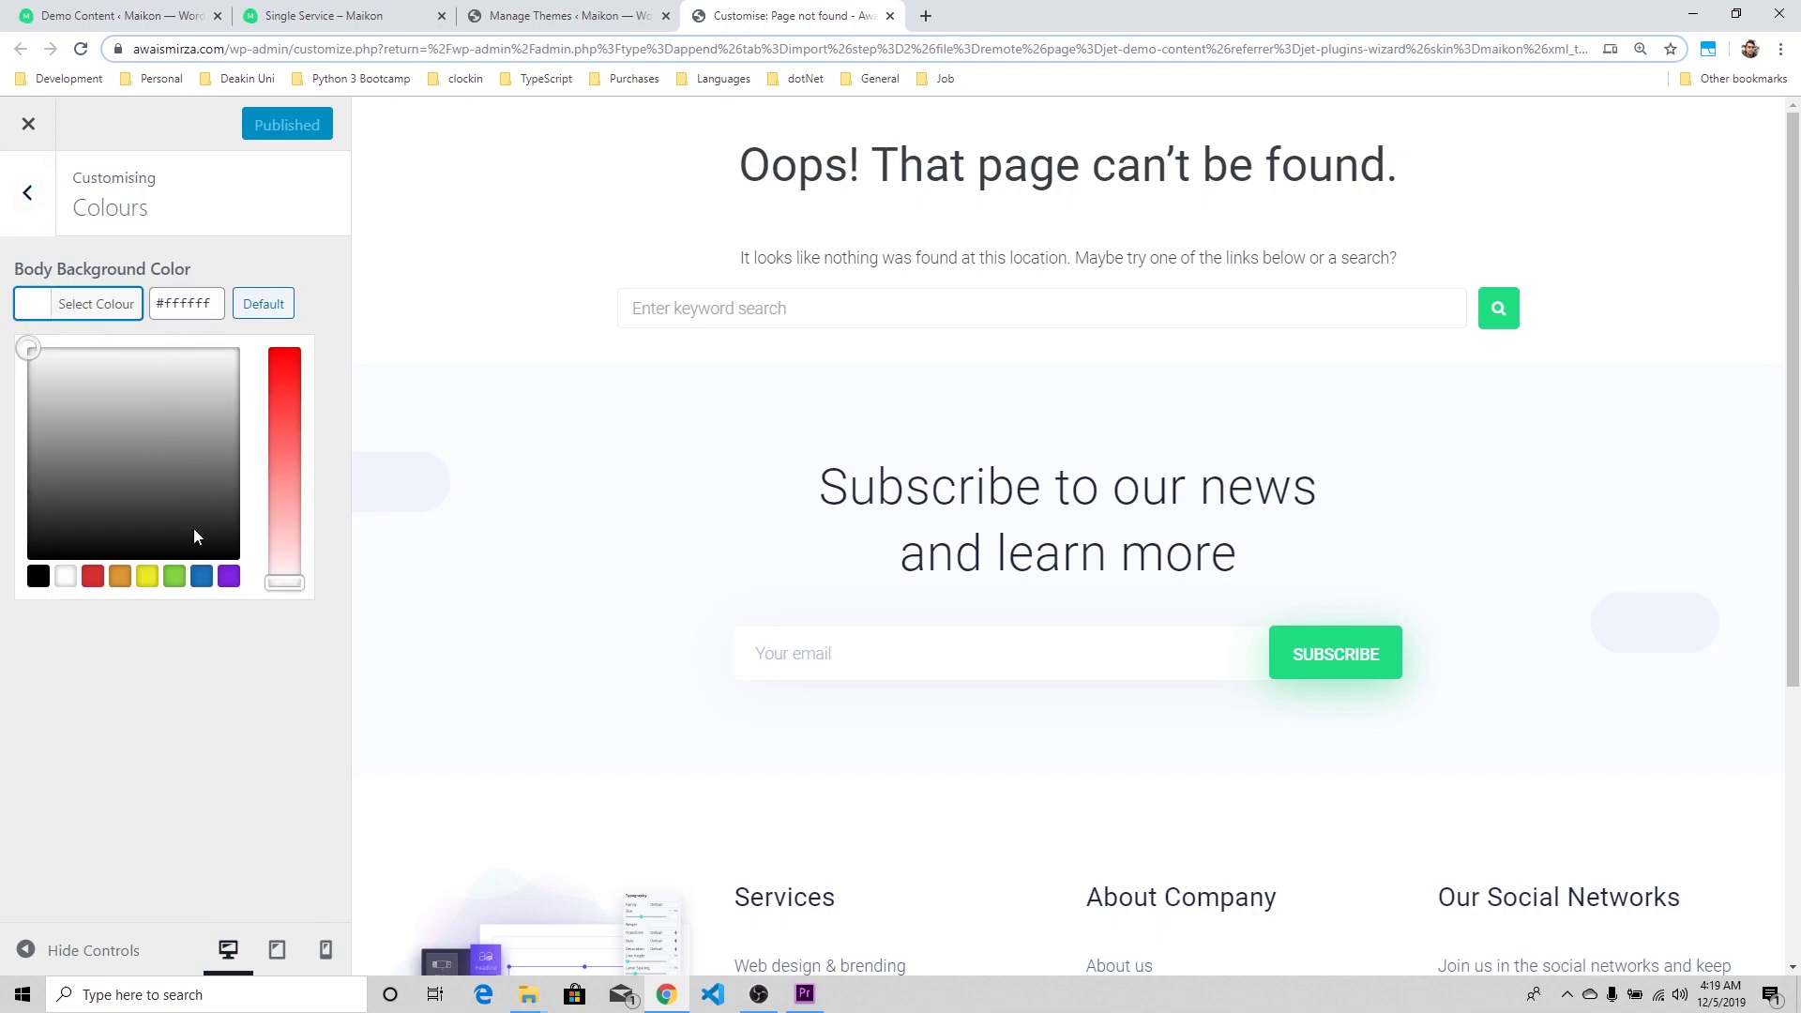
{"action": "key", "text": "Escape"}
{"action": "left_click", "coordinate": [47, 194]}
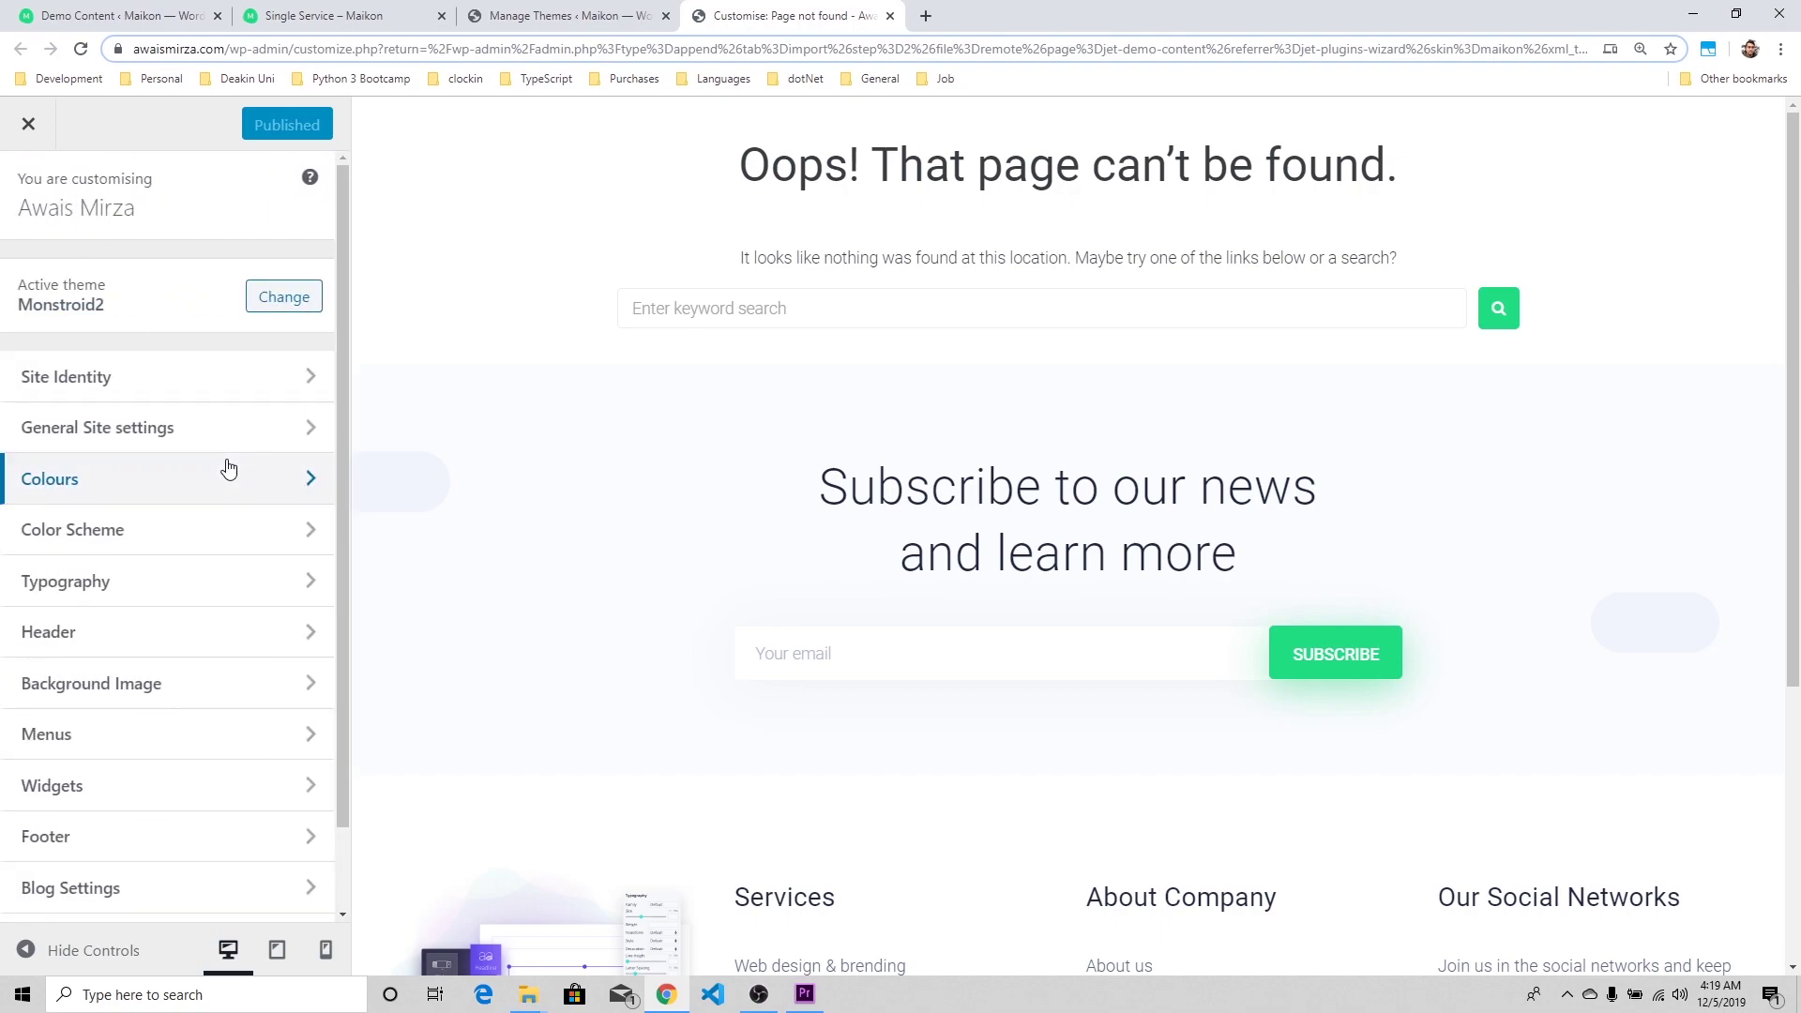
{"action": "scroll", "coordinate": [137, 672], "scroll_direction": "down", "scroll_amount": 1}
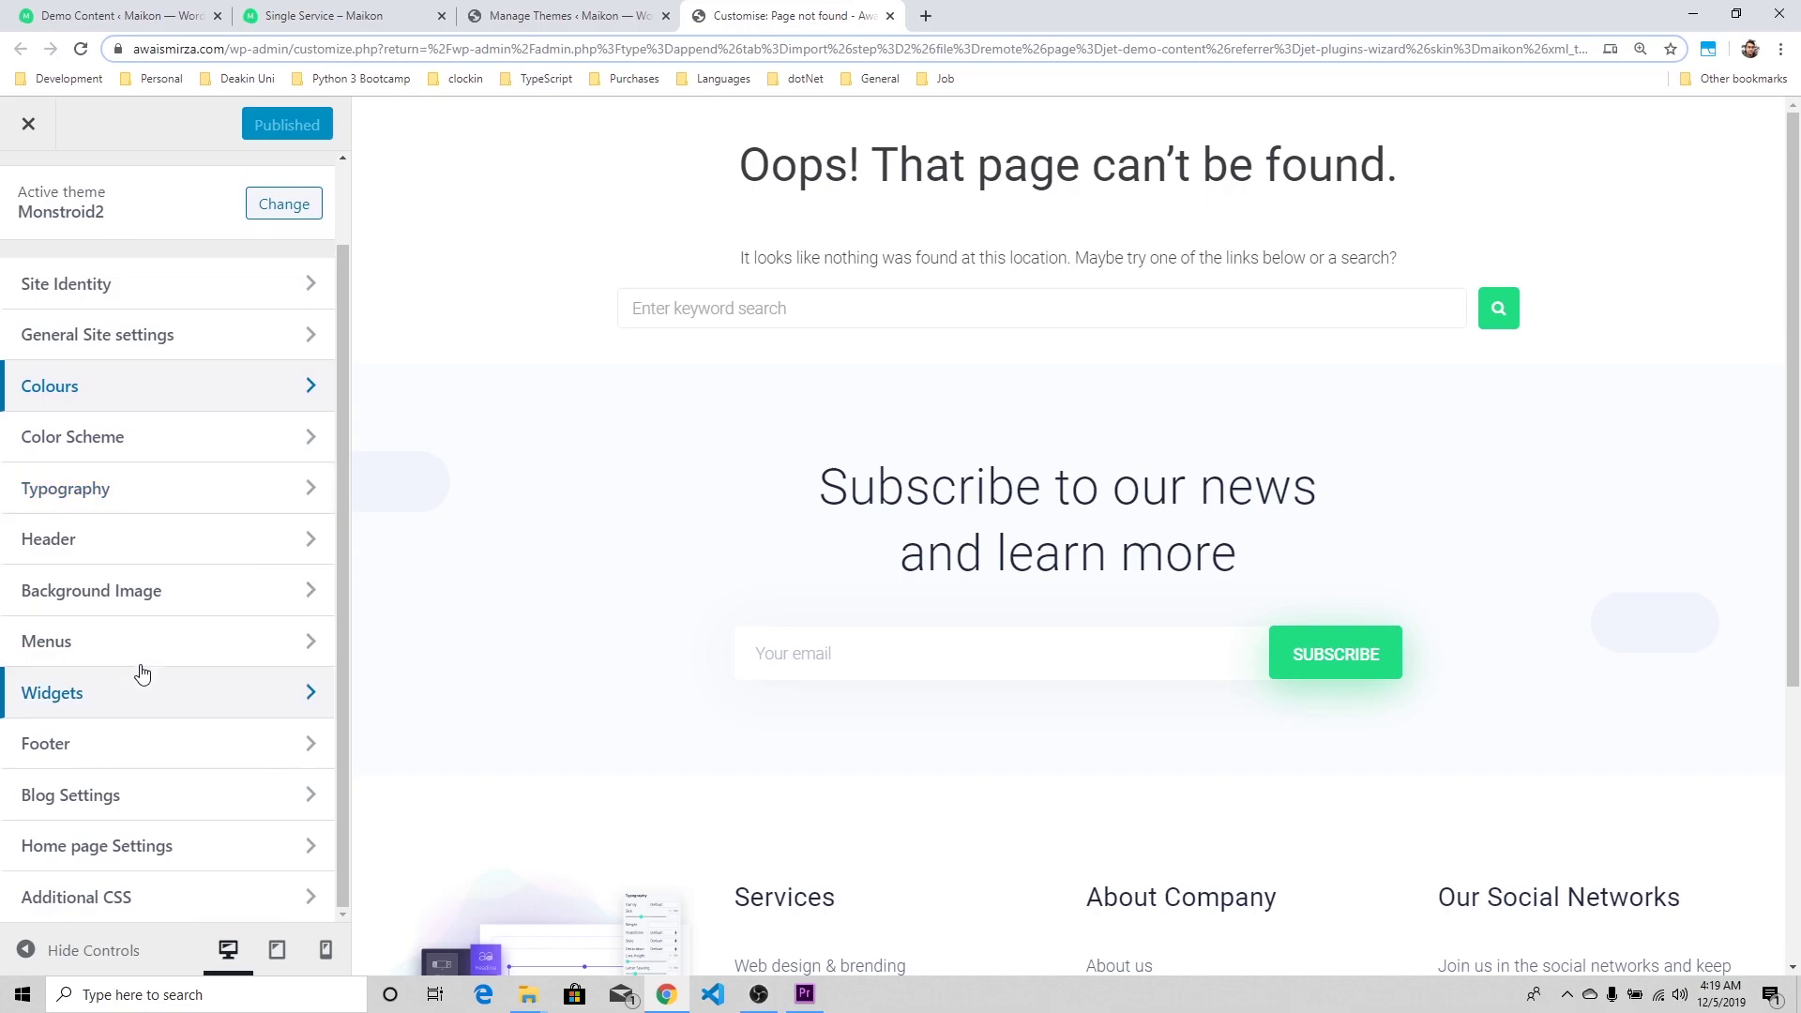
{"action": "left_click", "coordinate": [201, 848]}
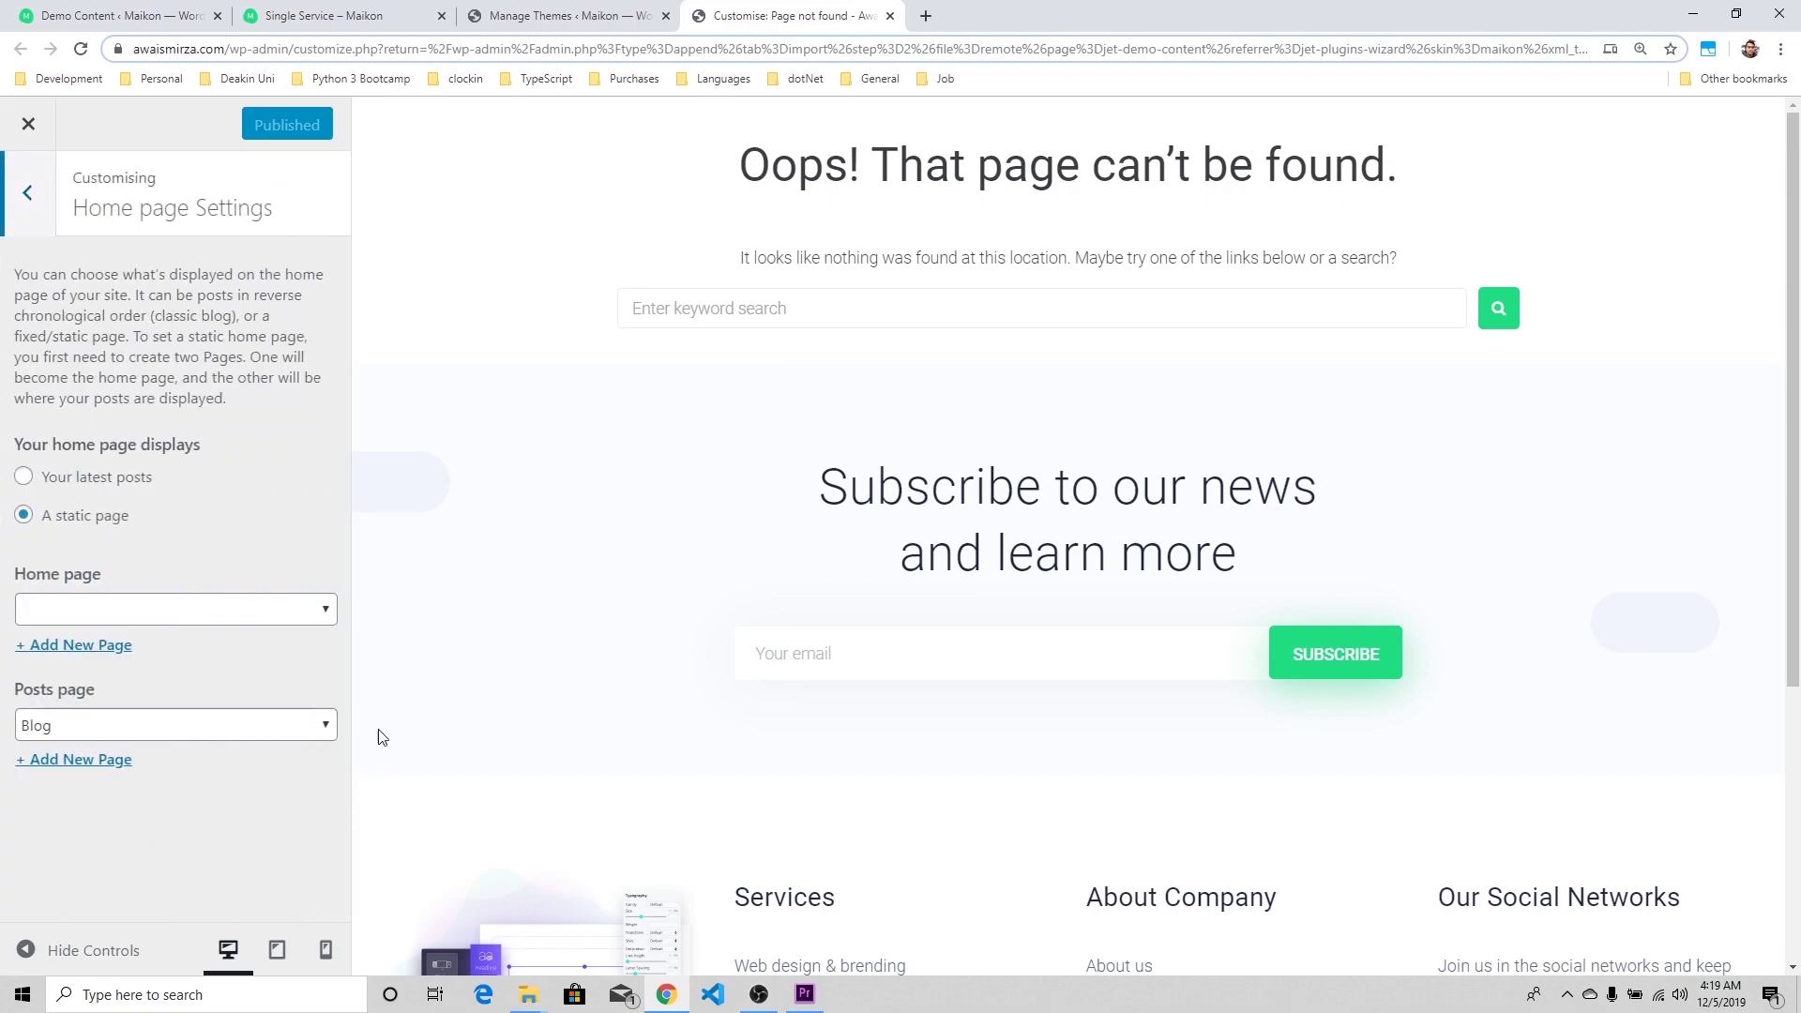
{"action": "left_click", "coordinate": [251, 615]}
{"action": "left_click", "coordinate": [27, 192]}
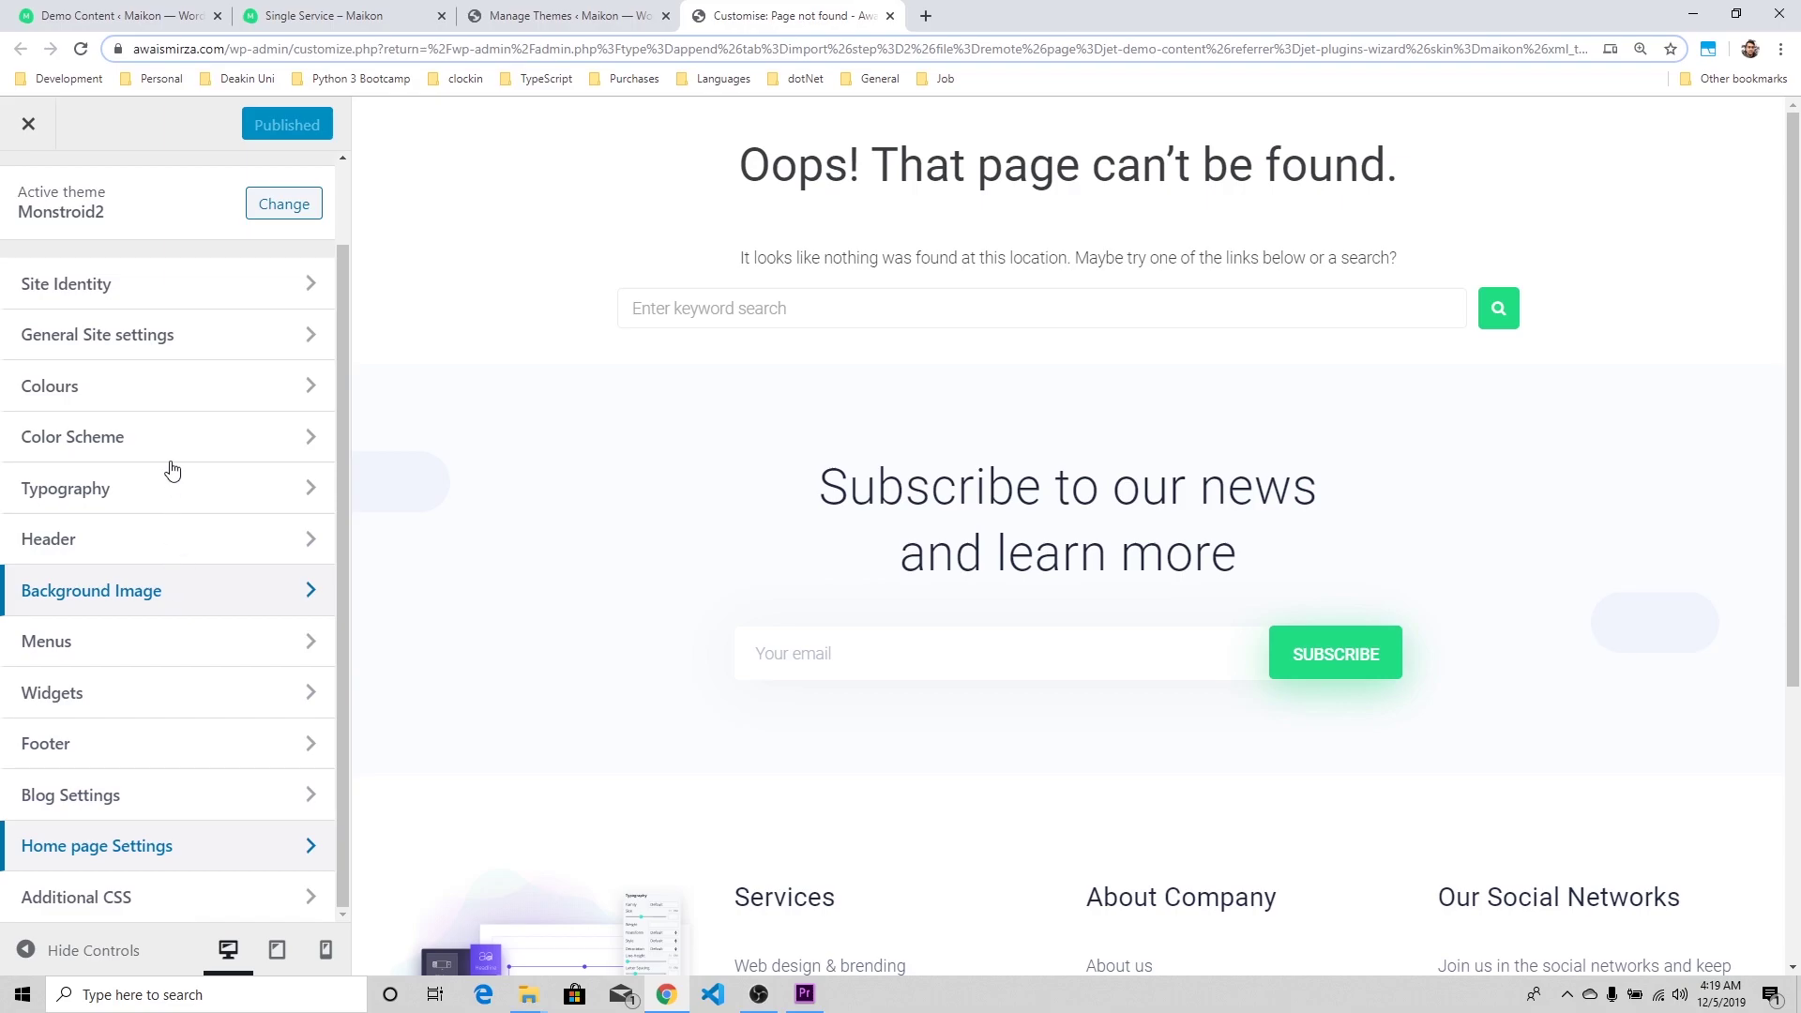
{"action": "left_click", "coordinate": [164, 539]}
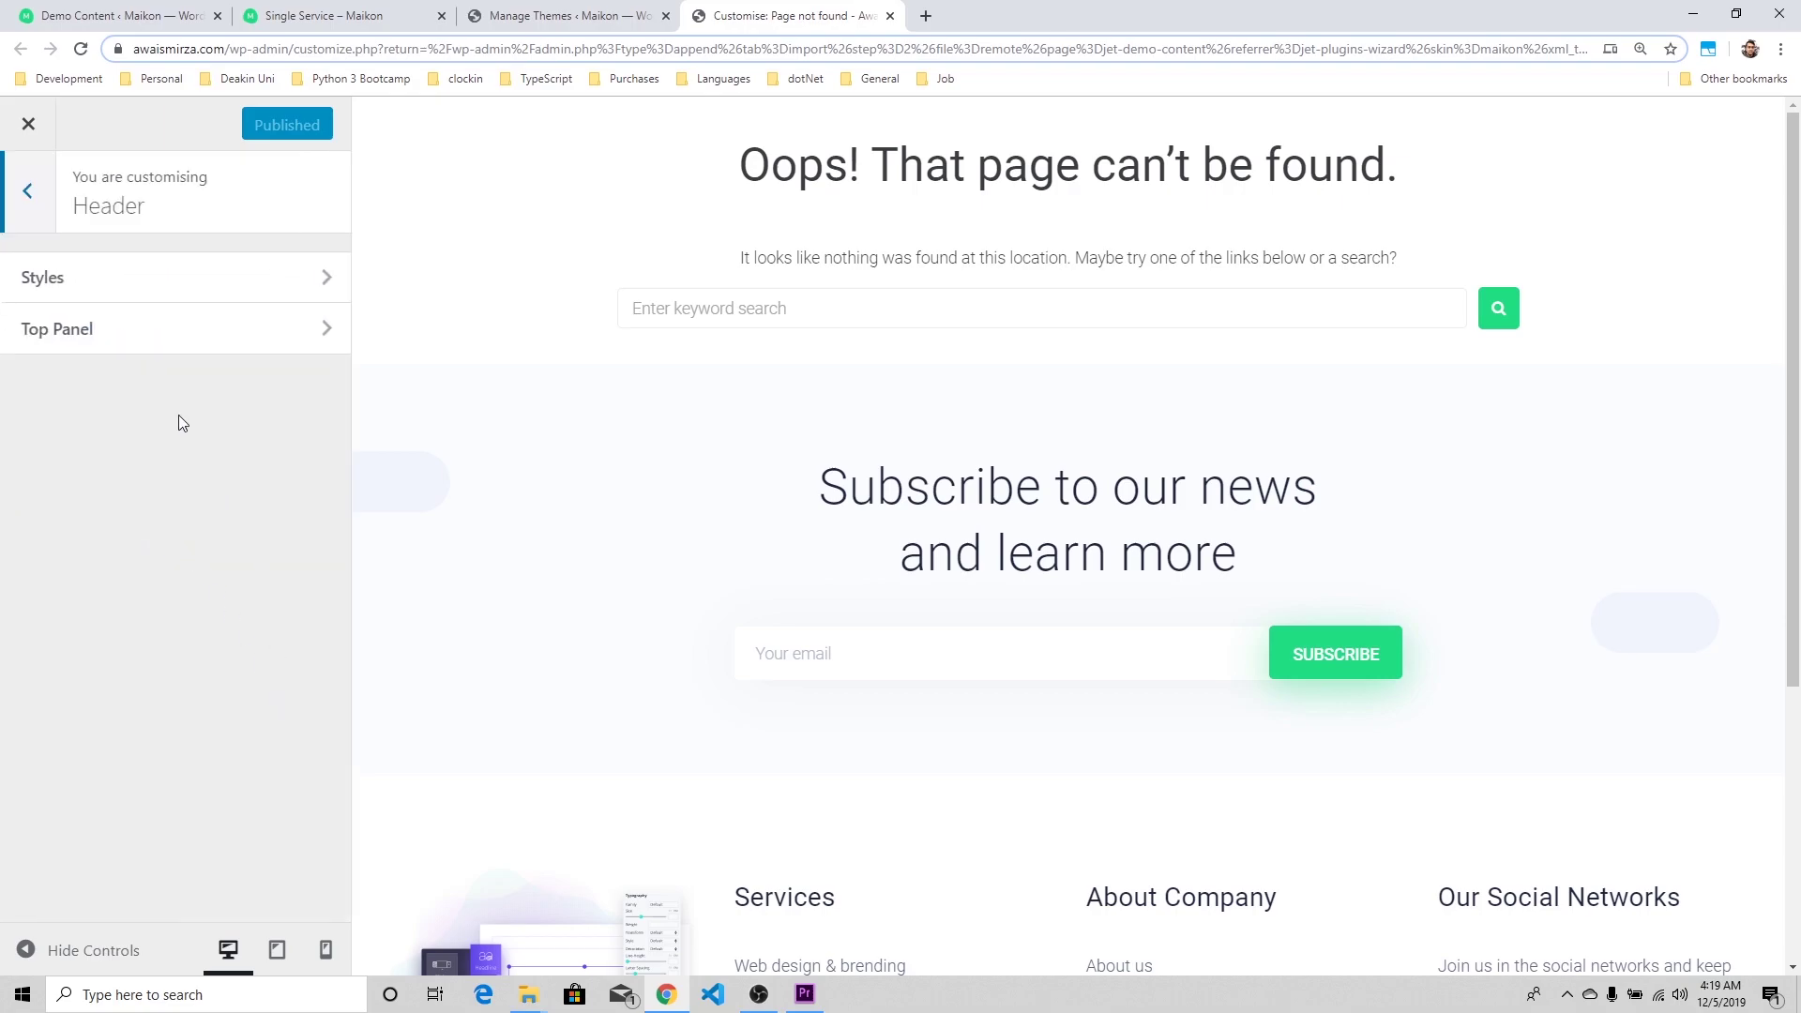
{"action": "left_click", "coordinate": [26, 201]}
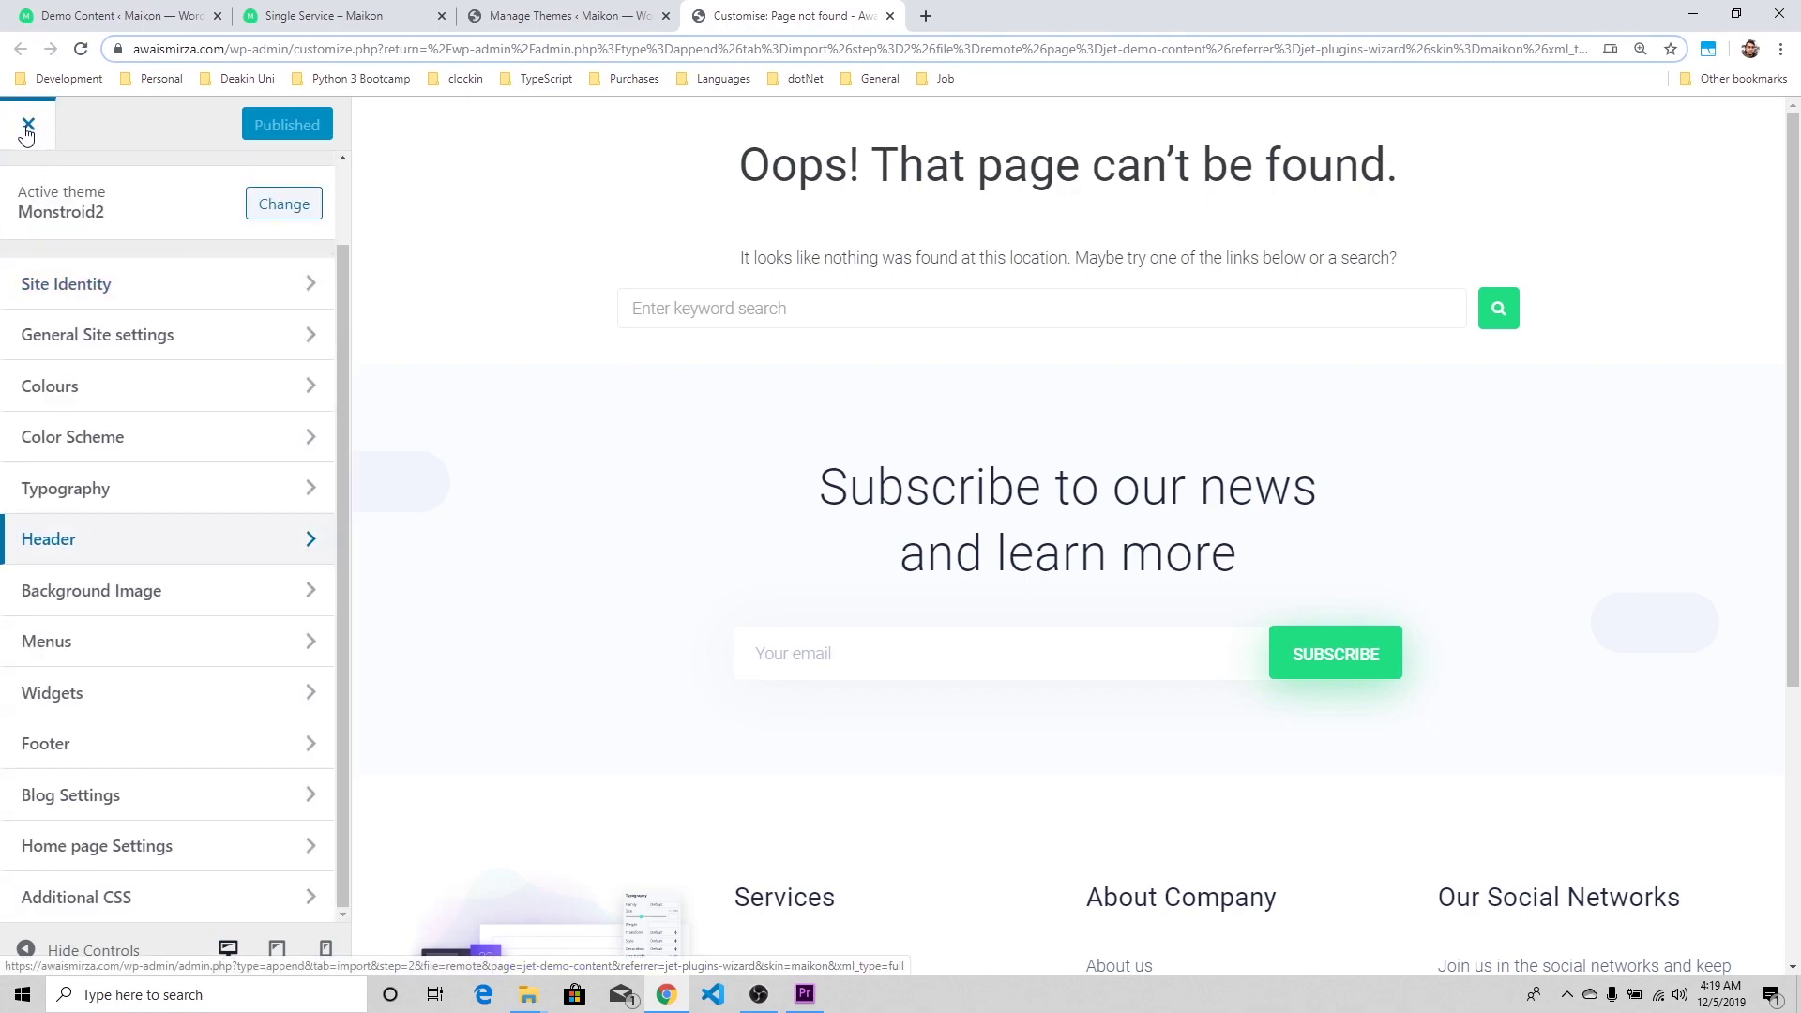
{"action": "left_click", "coordinate": [27, 131]}
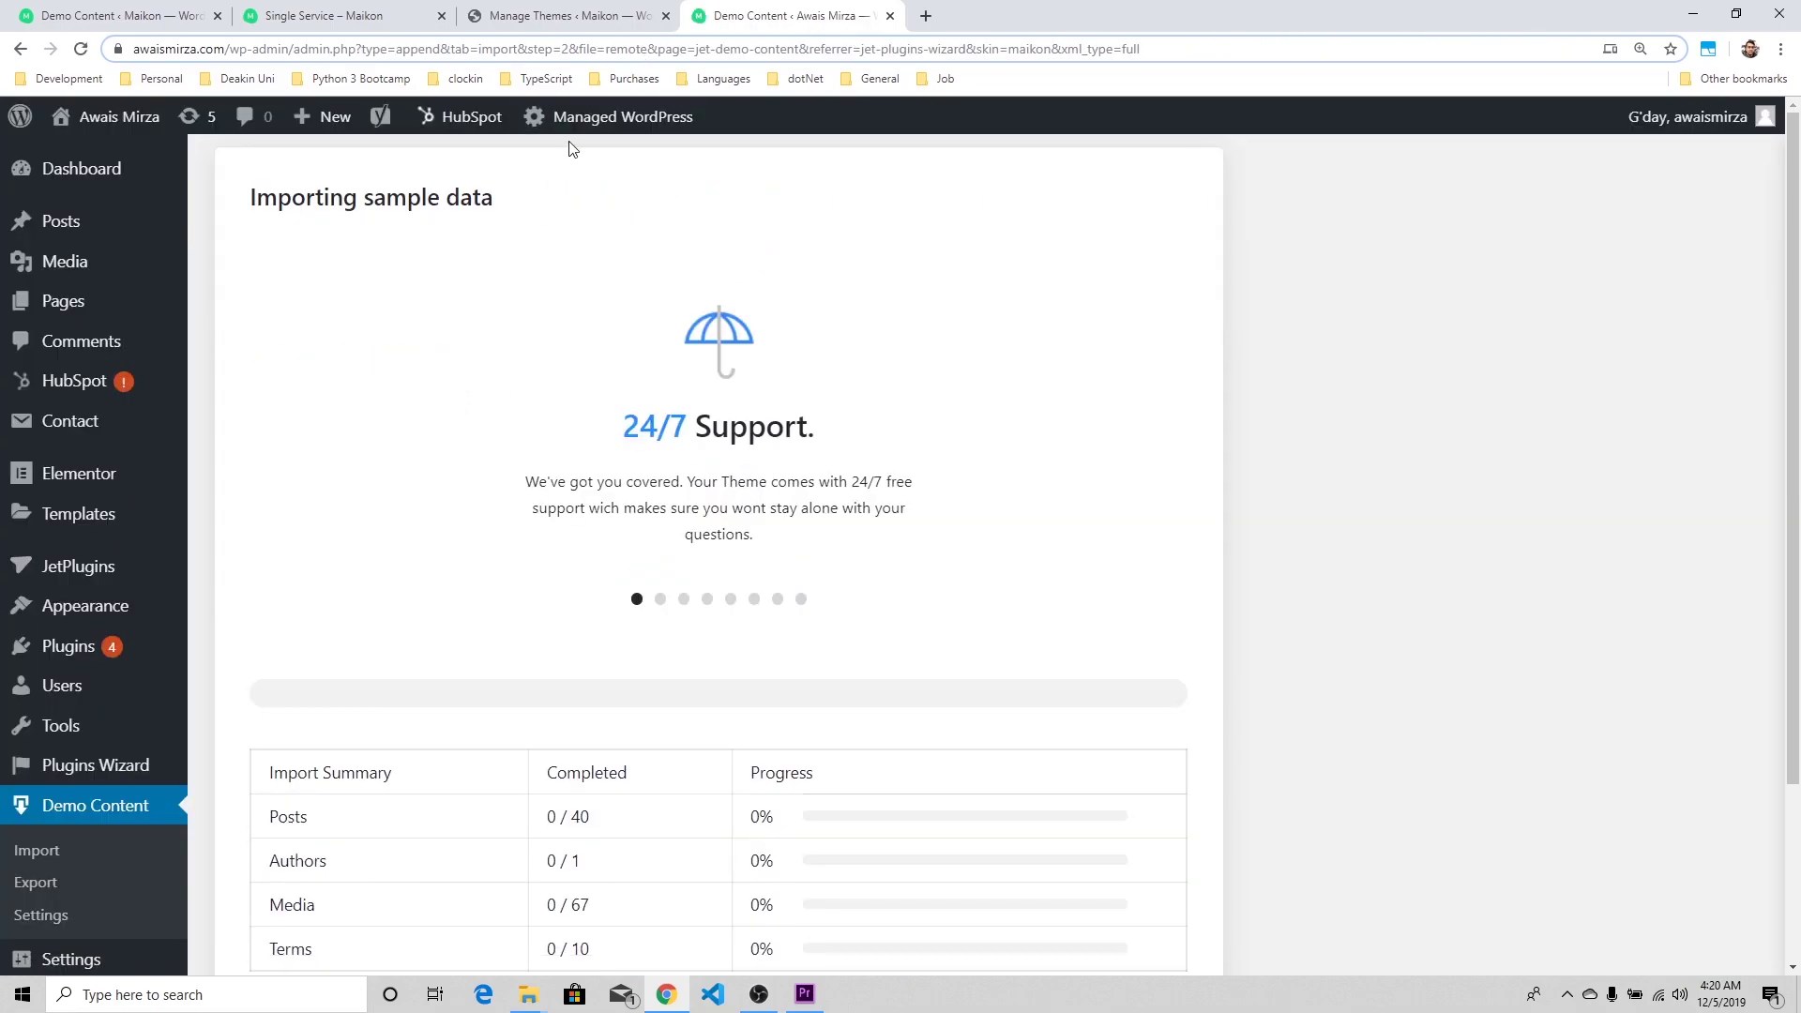
- Start the Jet Elements database update from Elementor > Settings
{"action": "mouse_move", "coordinate": [106, 583]}
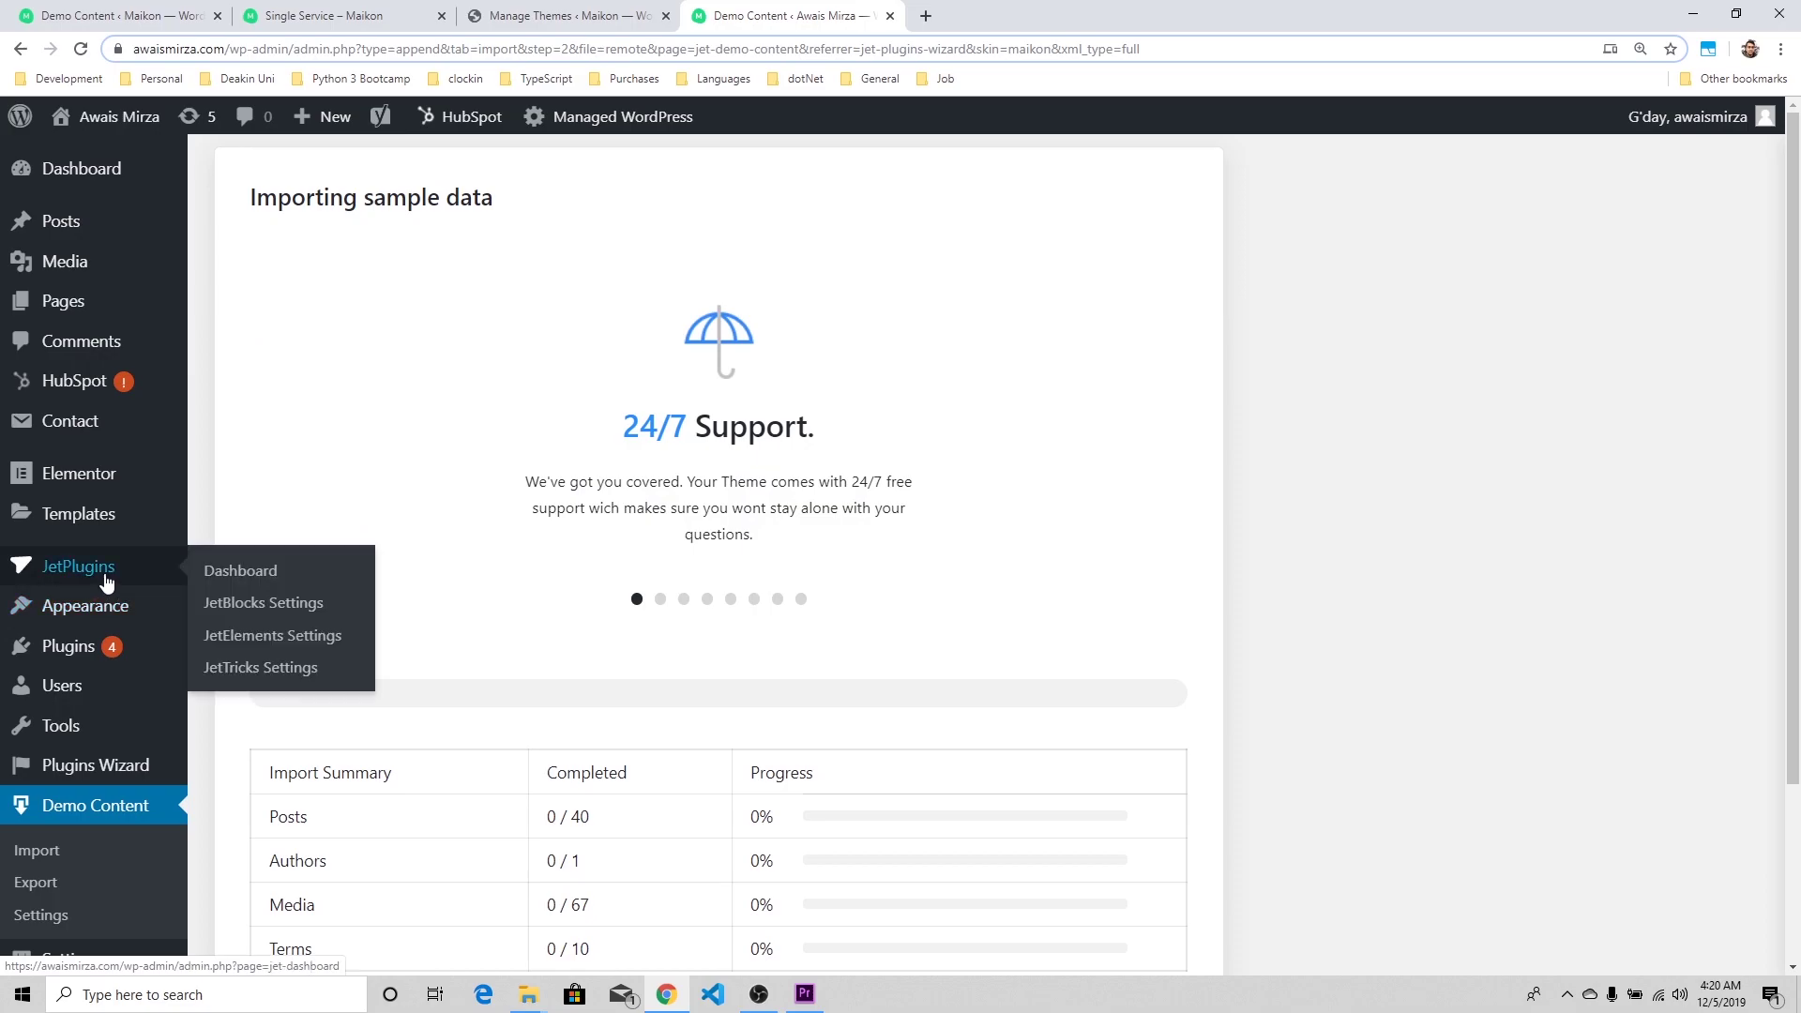
{"action": "mouse_move", "coordinate": [106, 495]}
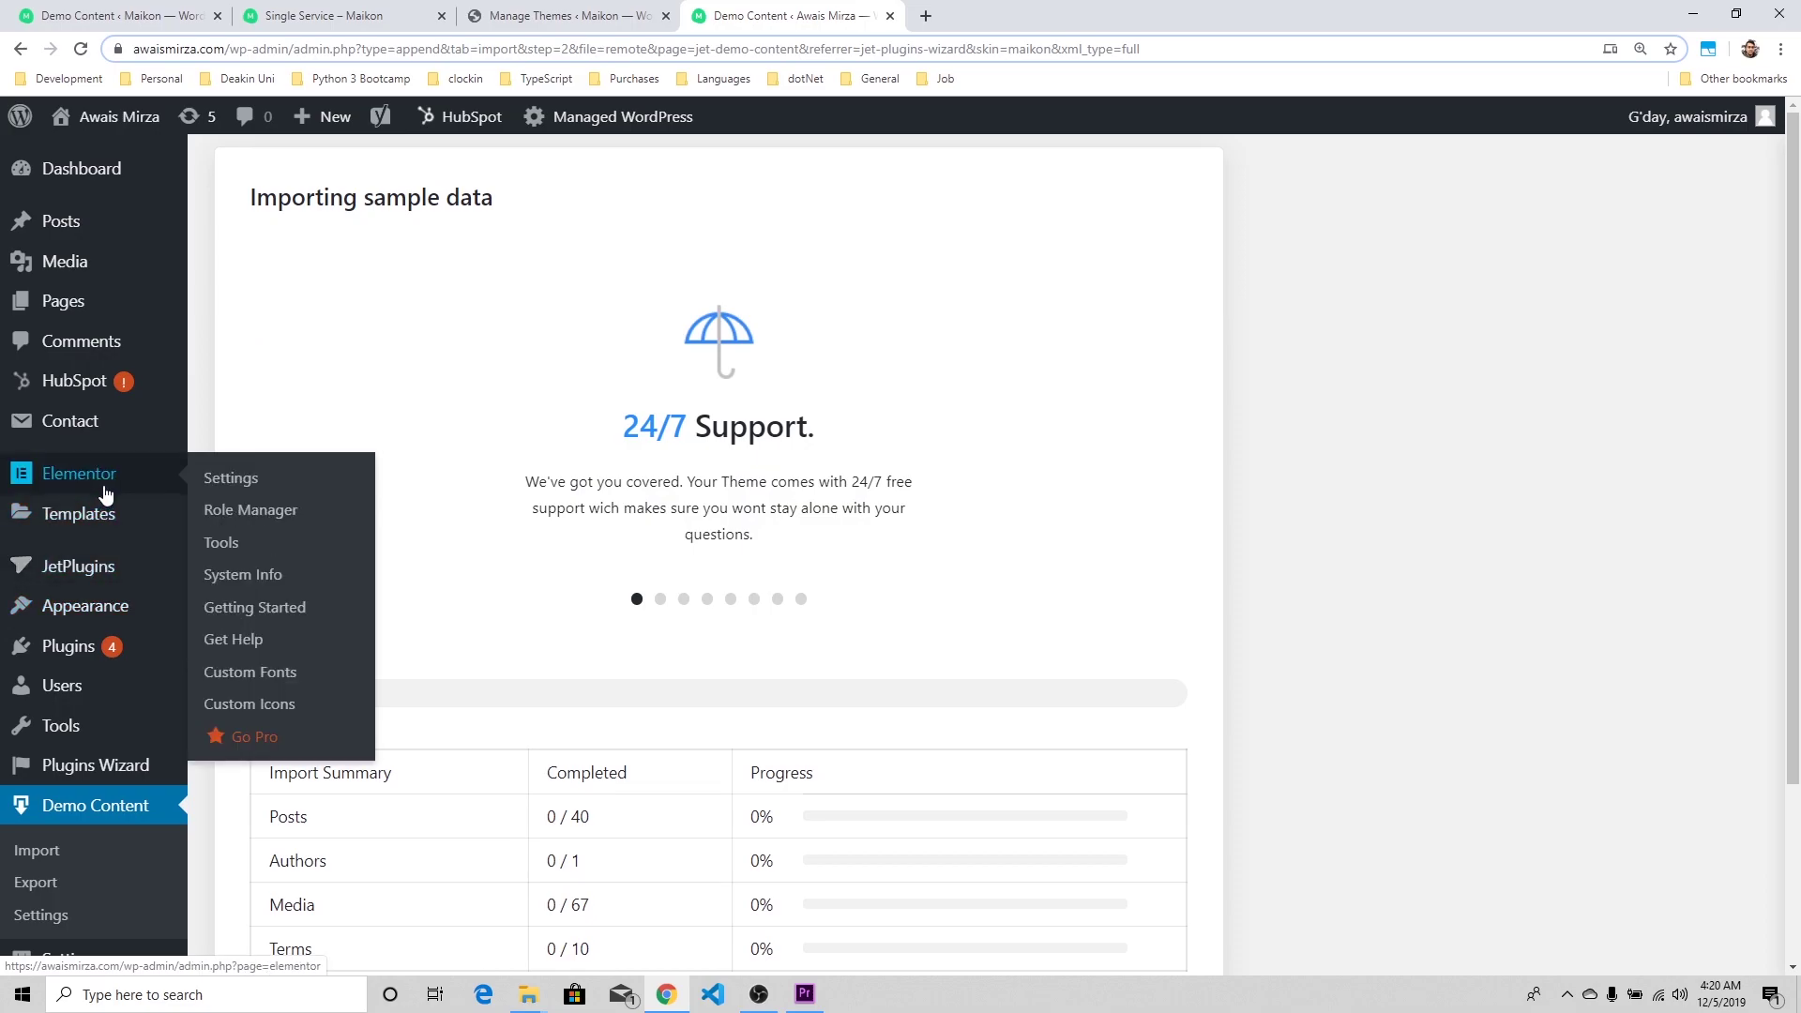
{"action": "left_click", "coordinate": [70, 481]}
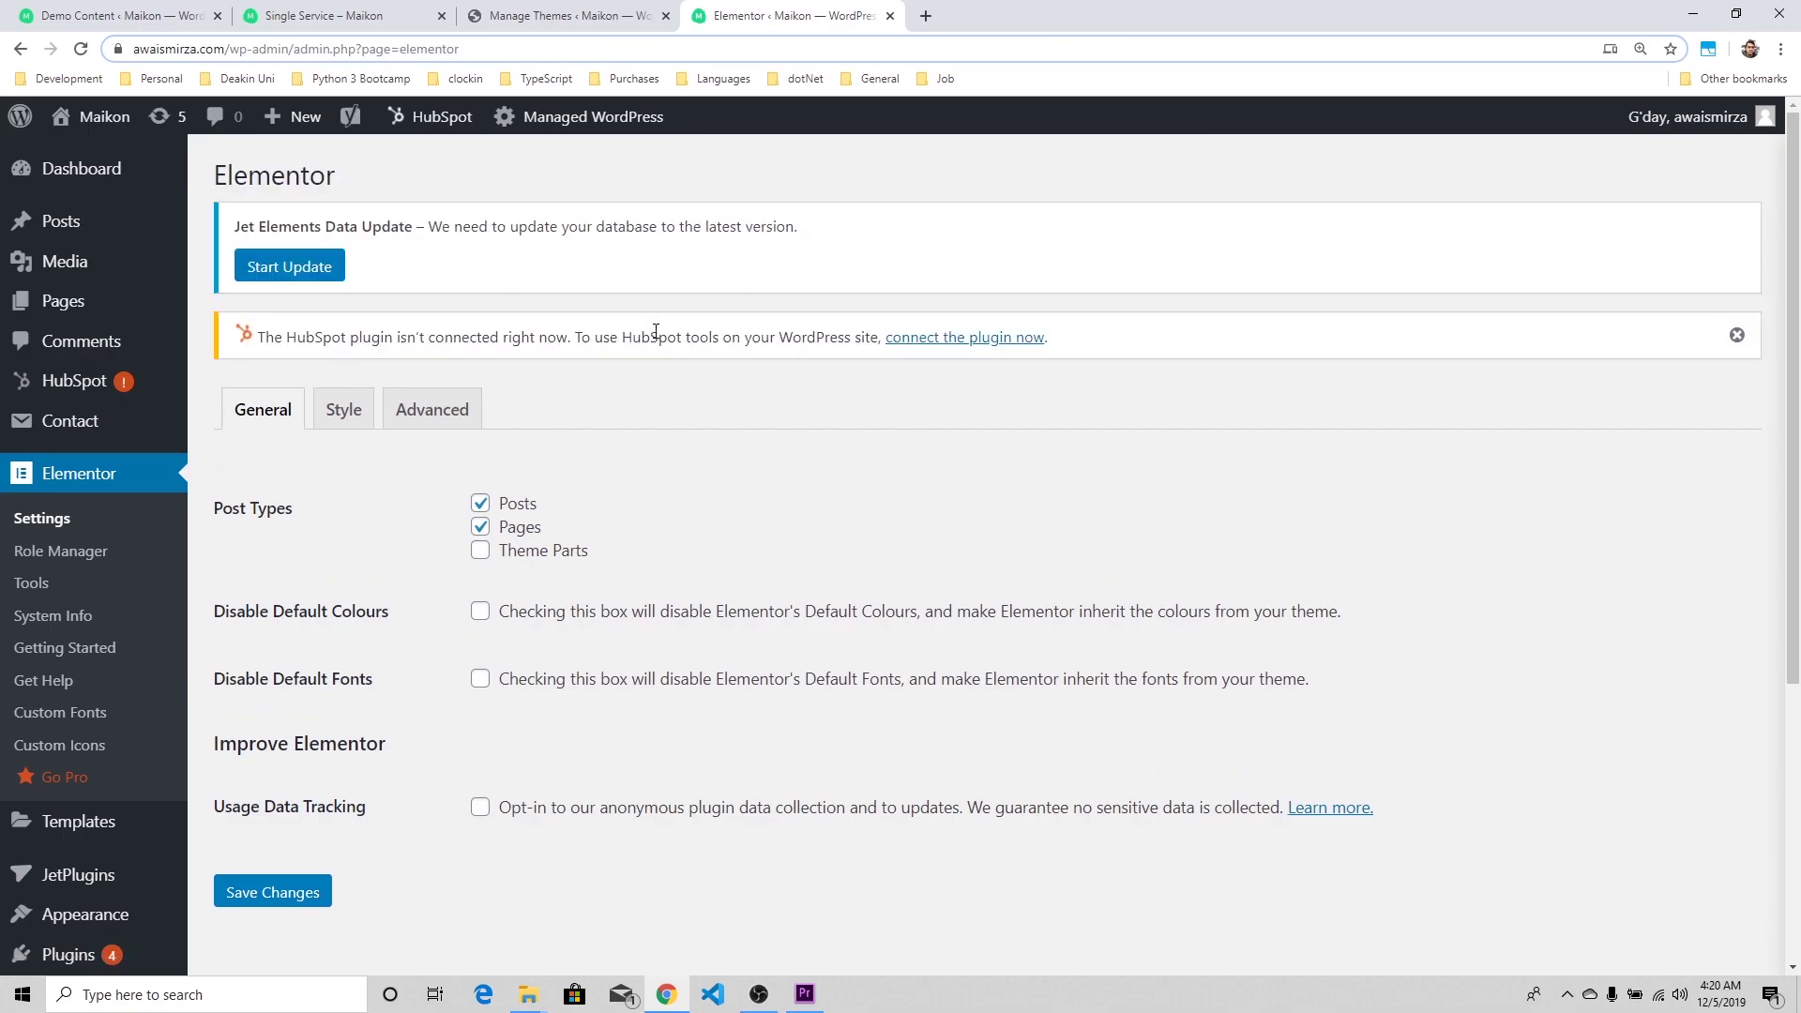
{"action": "left_click", "coordinate": [272, 270]}
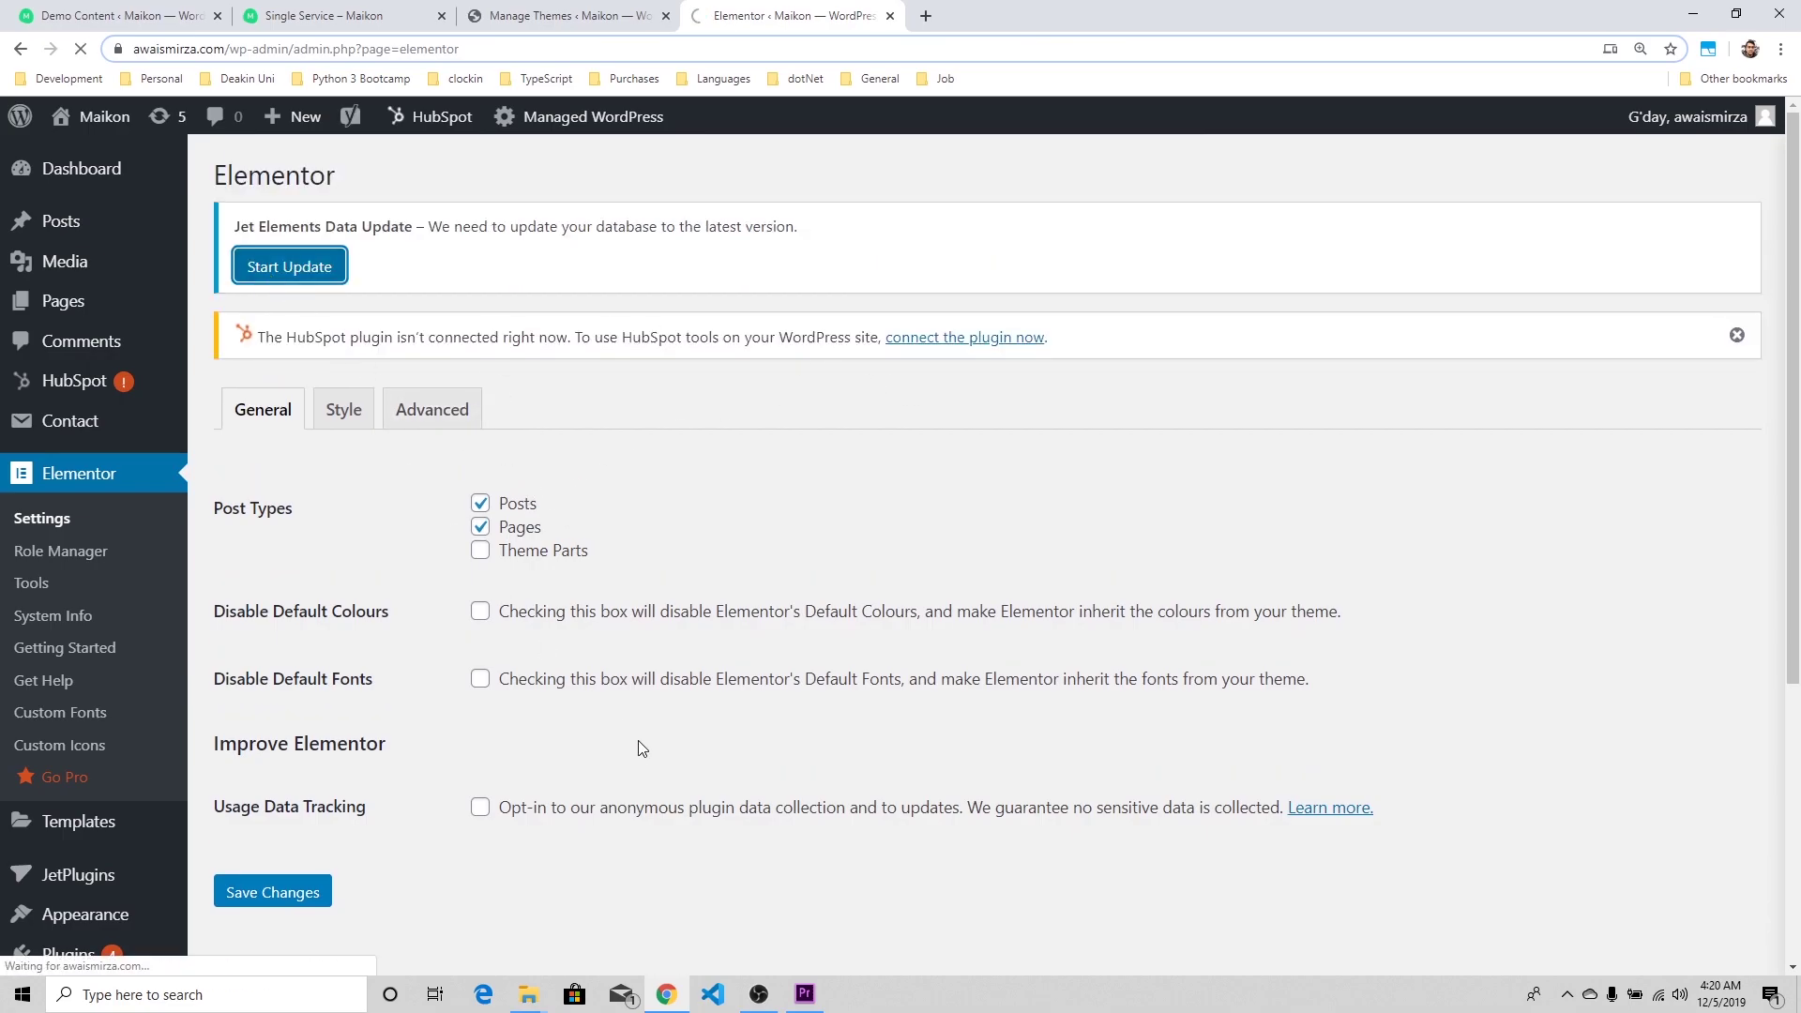
- Return to the Demo Content tab showing the 'Congratulations! You're all Set!' page
{"action": "scroll", "coordinate": [654, 767], "scroll_direction": "down", "scroll_amount": 5}
{"action": "scroll", "coordinate": [645, 764], "scroll_direction": "up", "scroll_amount": 5}
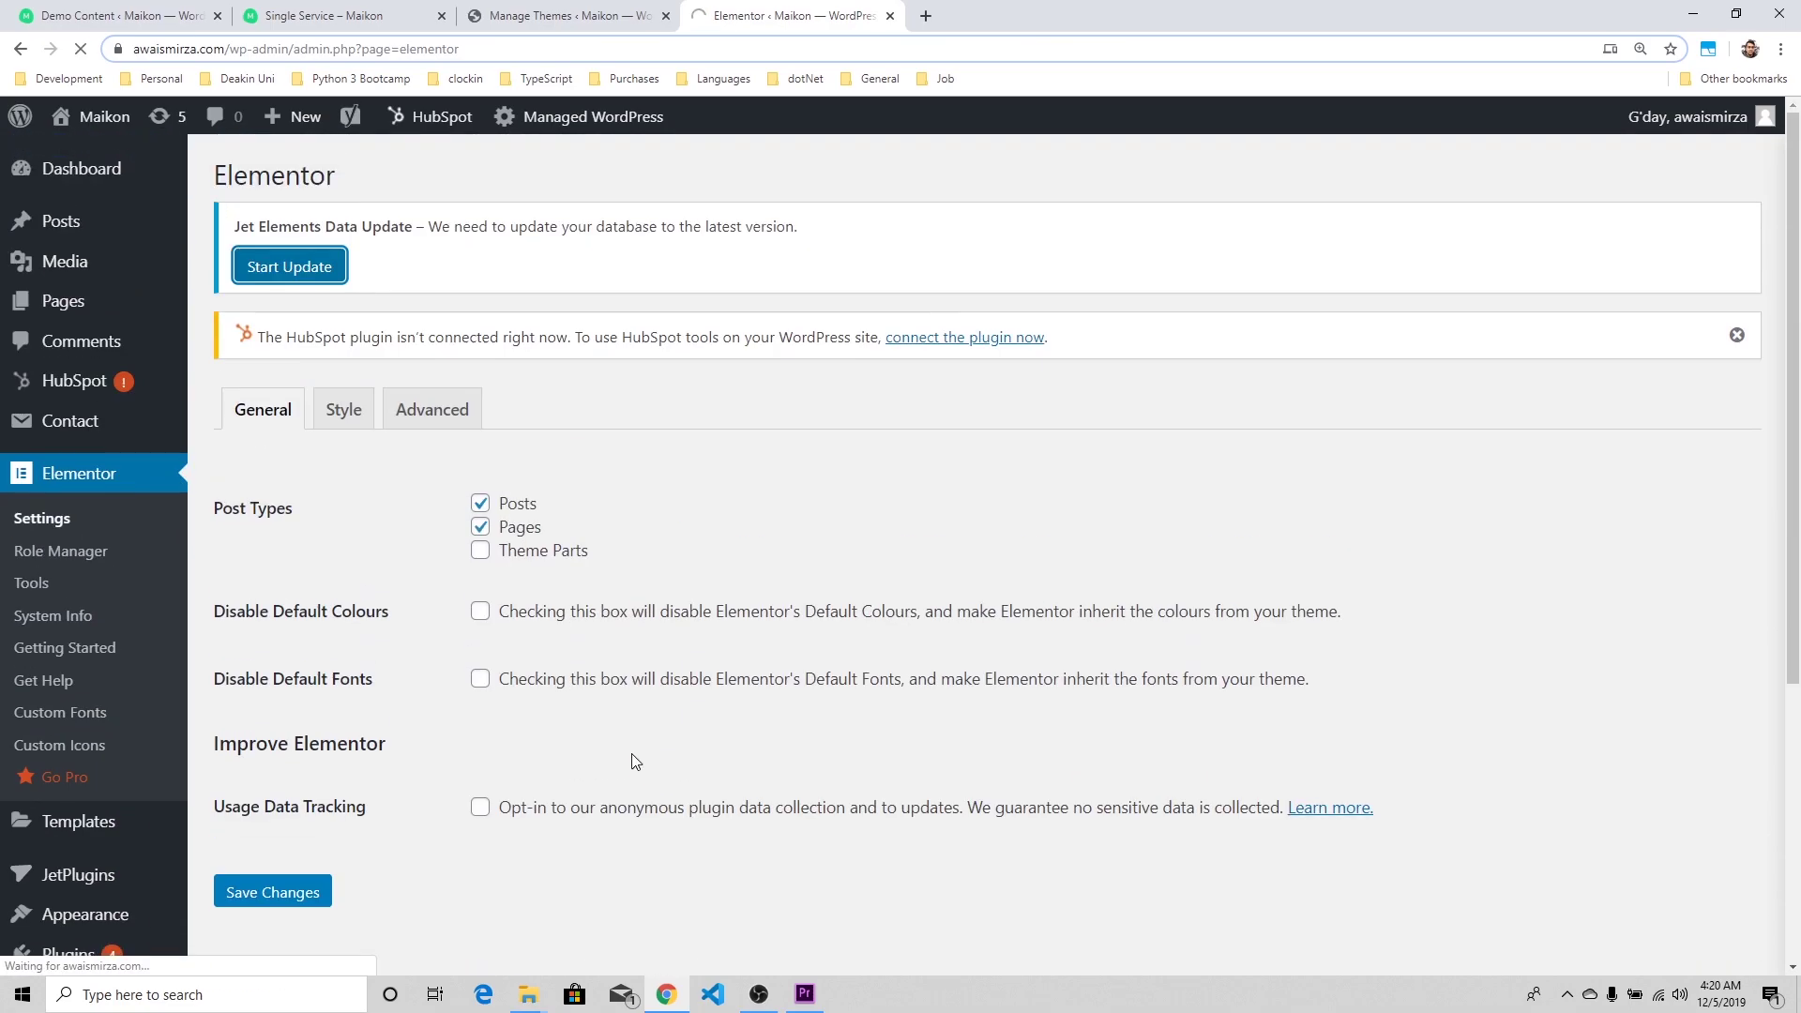
{"action": "left_click", "coordinate": [353, 29]}
{"action": "left_click", "coordinate": [145, 16]}
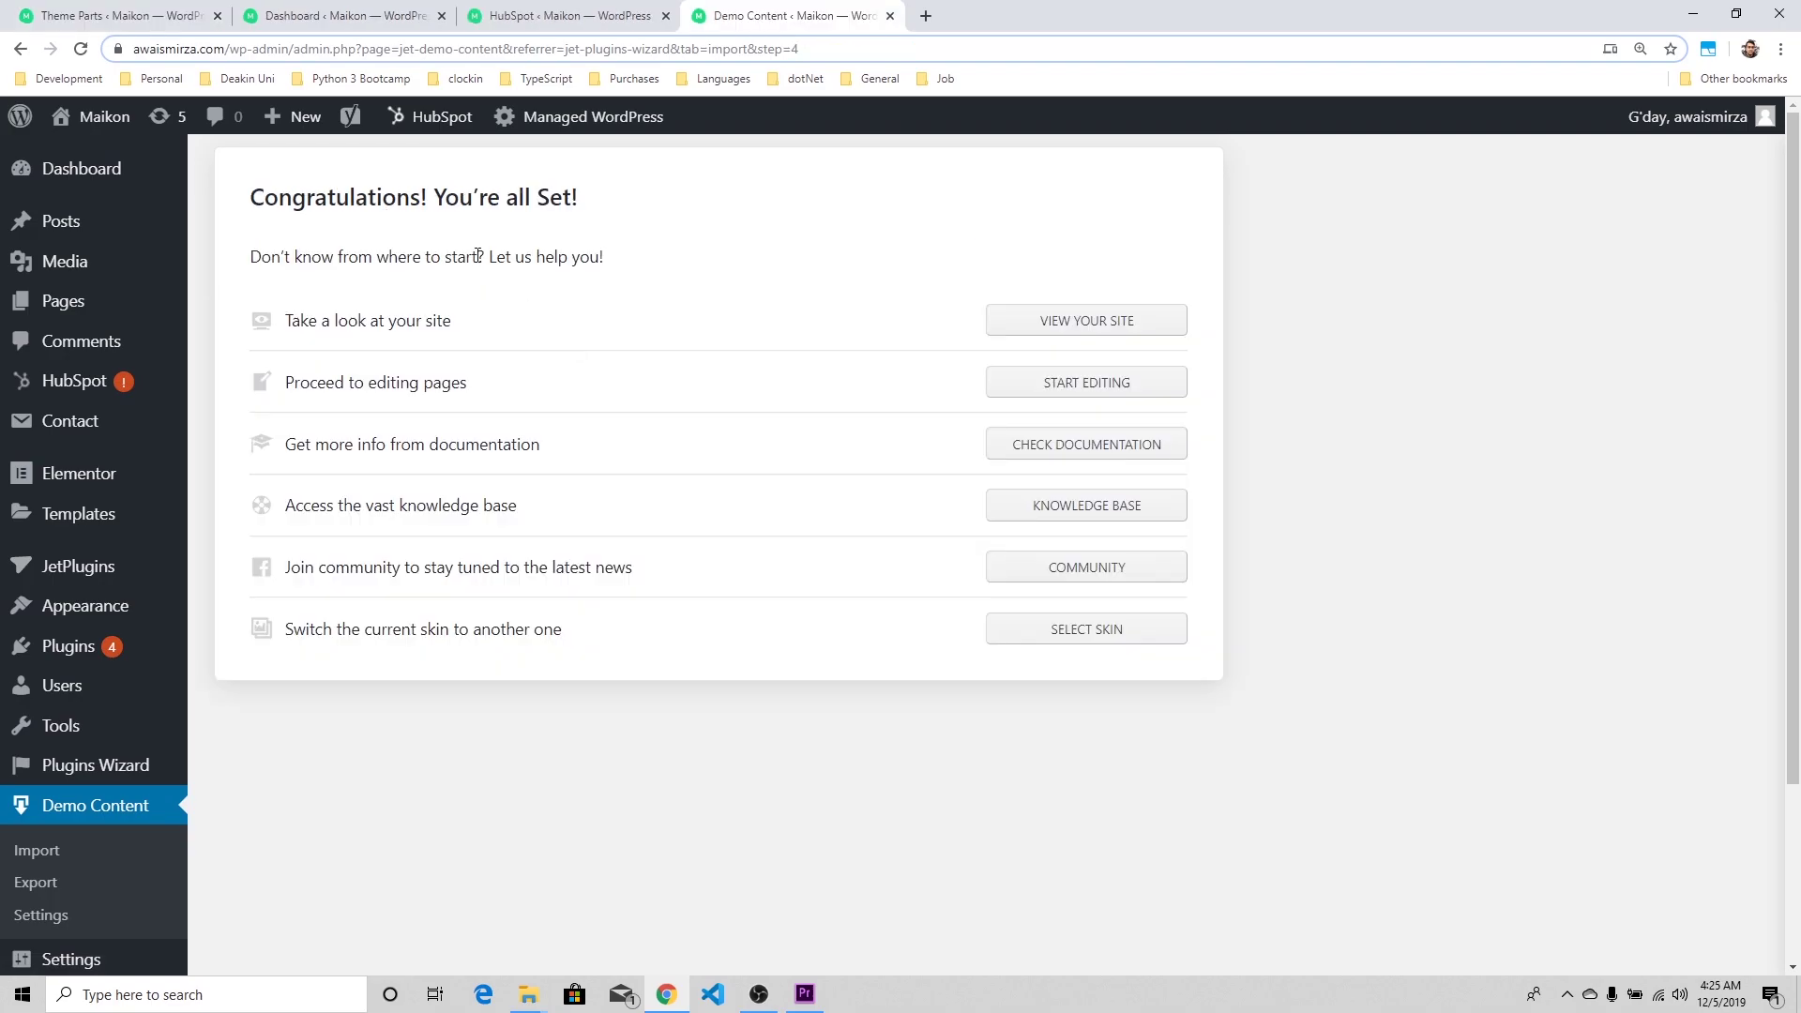
- View the live Maikon home page from the 'Our creativity is your success' hero down to the footer
{"action": "left_click", "coordinate": [1154, 334]}
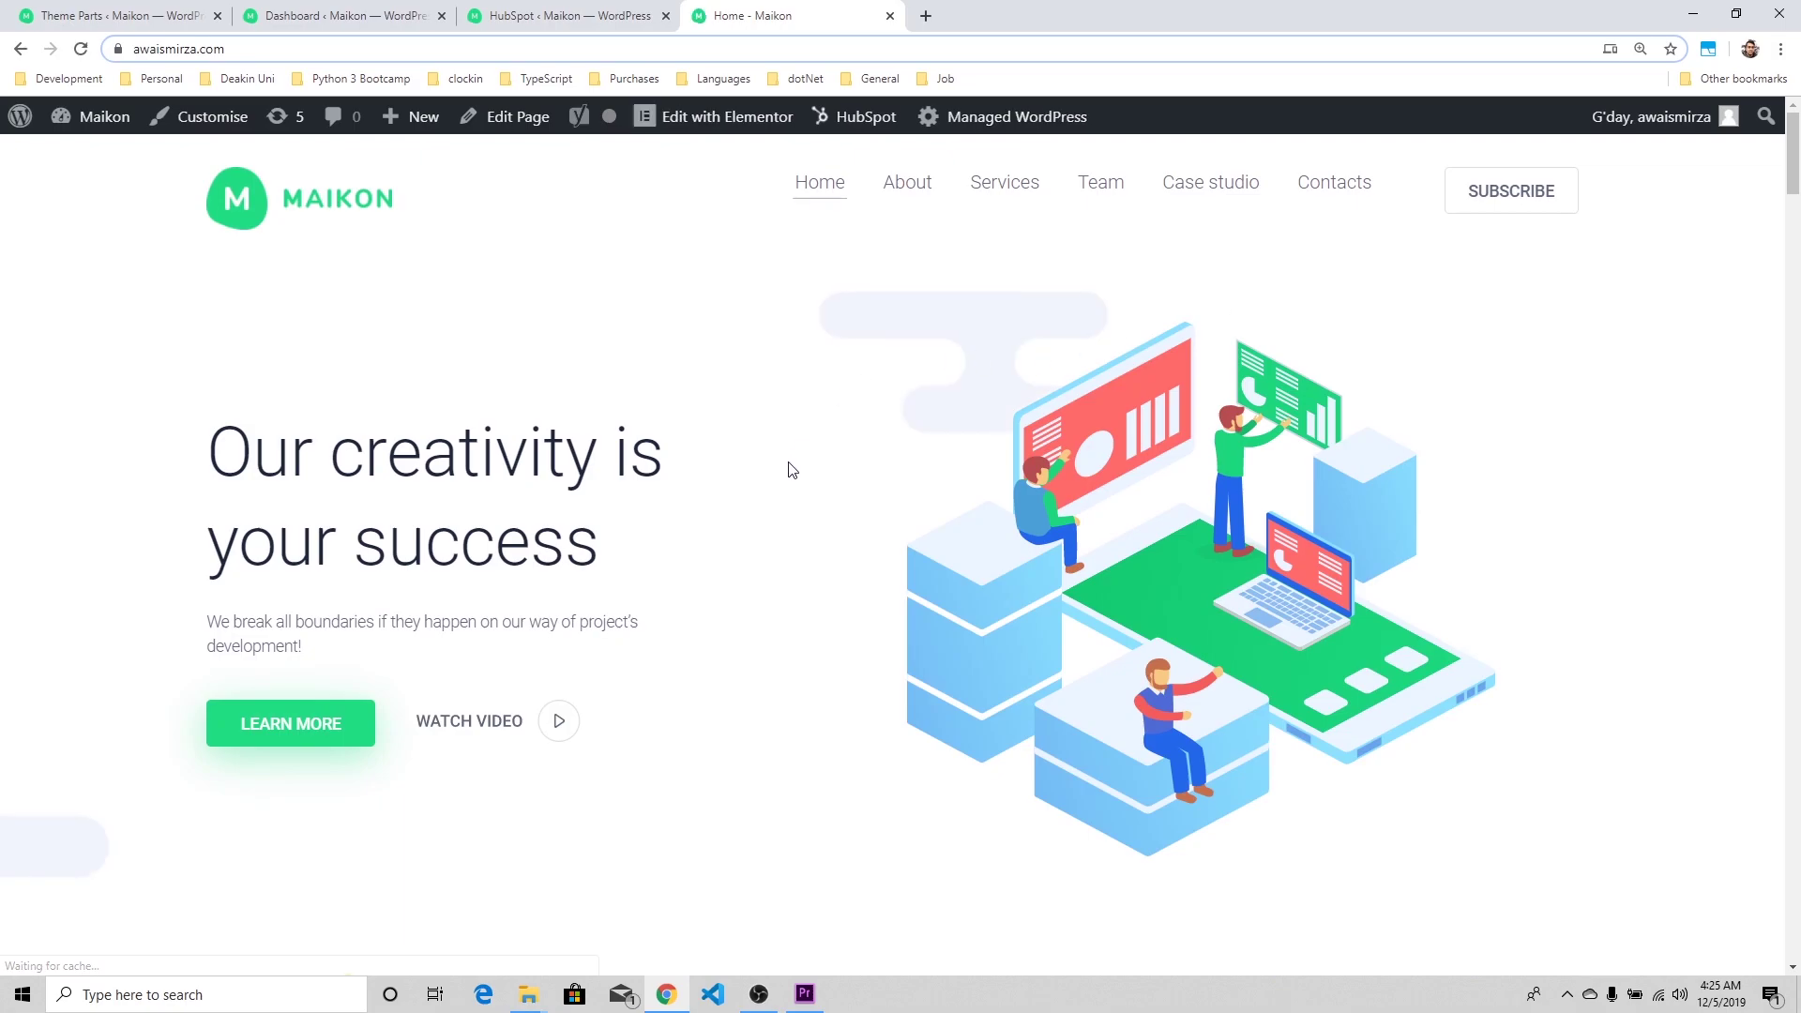
{"action": "scroll", "coordinate": [775, 502], "scroll_direction": "down", "scroll_amount": 5}
{"action": "scroll", "coordinate": [774, 507], "scroll_direction": "up", "scroll_amount": 5}
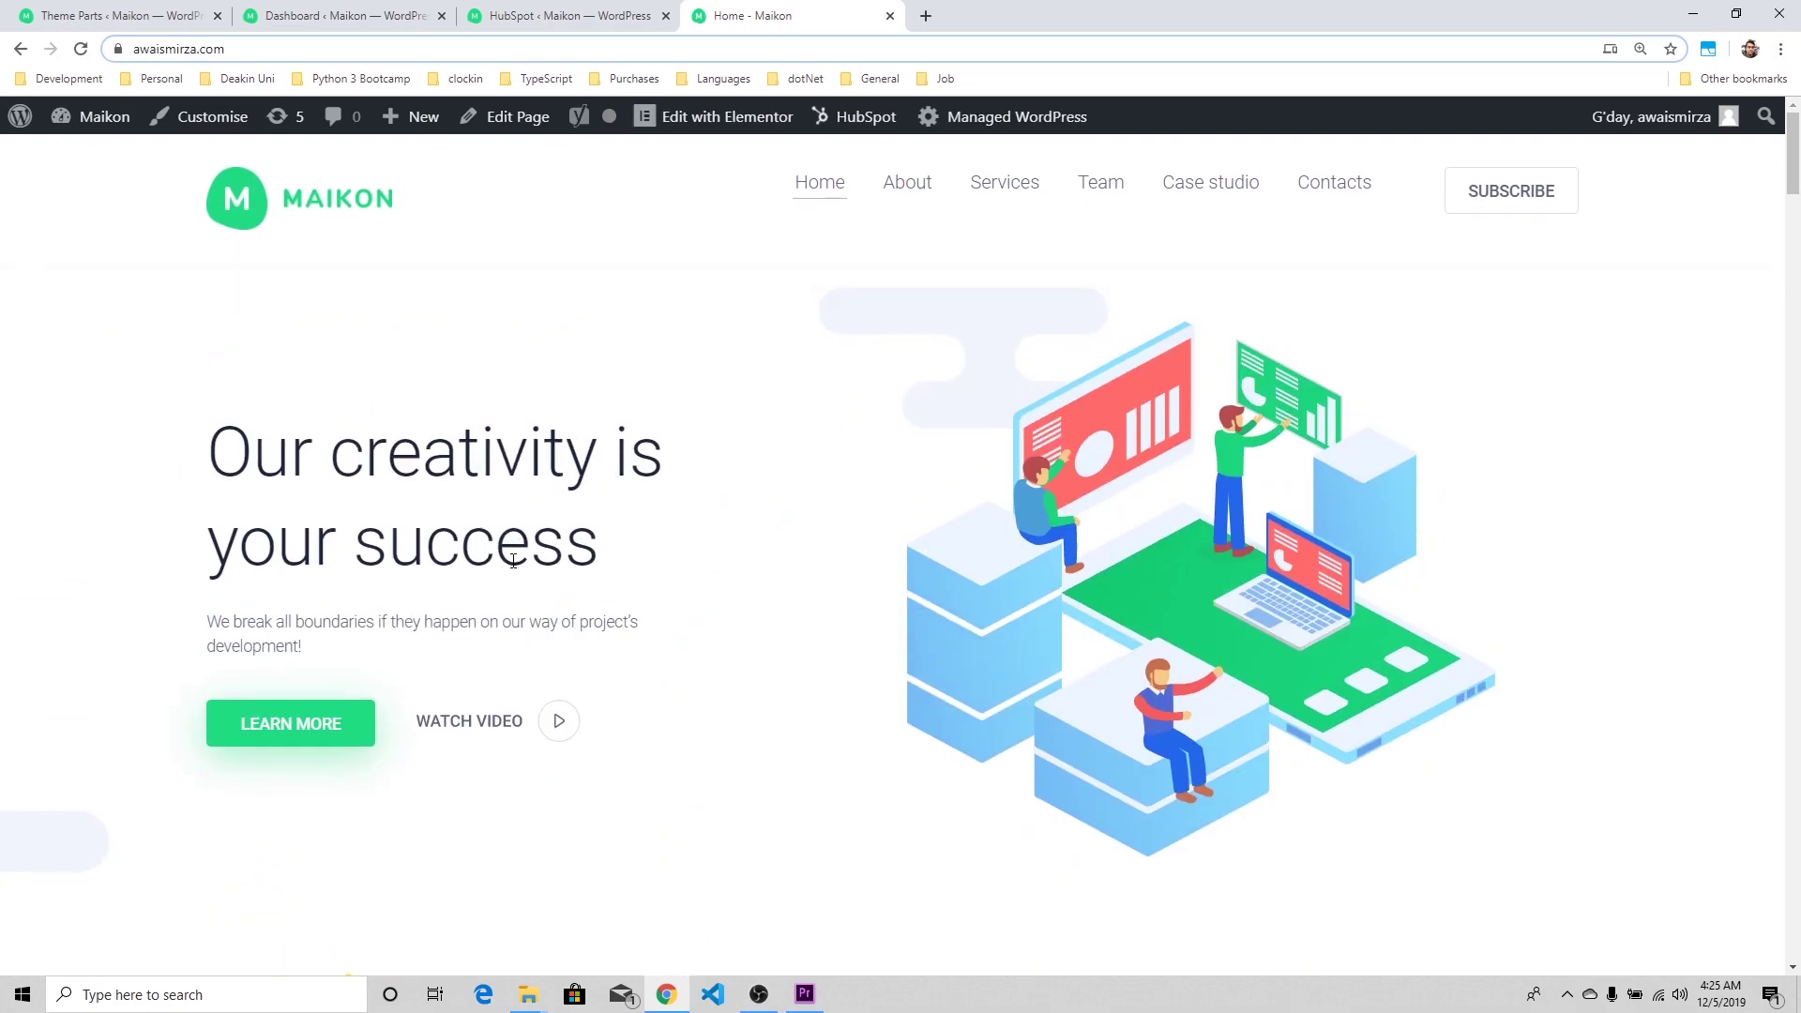
{"action": "left_click_drag", "start_coordinate": [510, 560], "coordinate": [339, 455]}
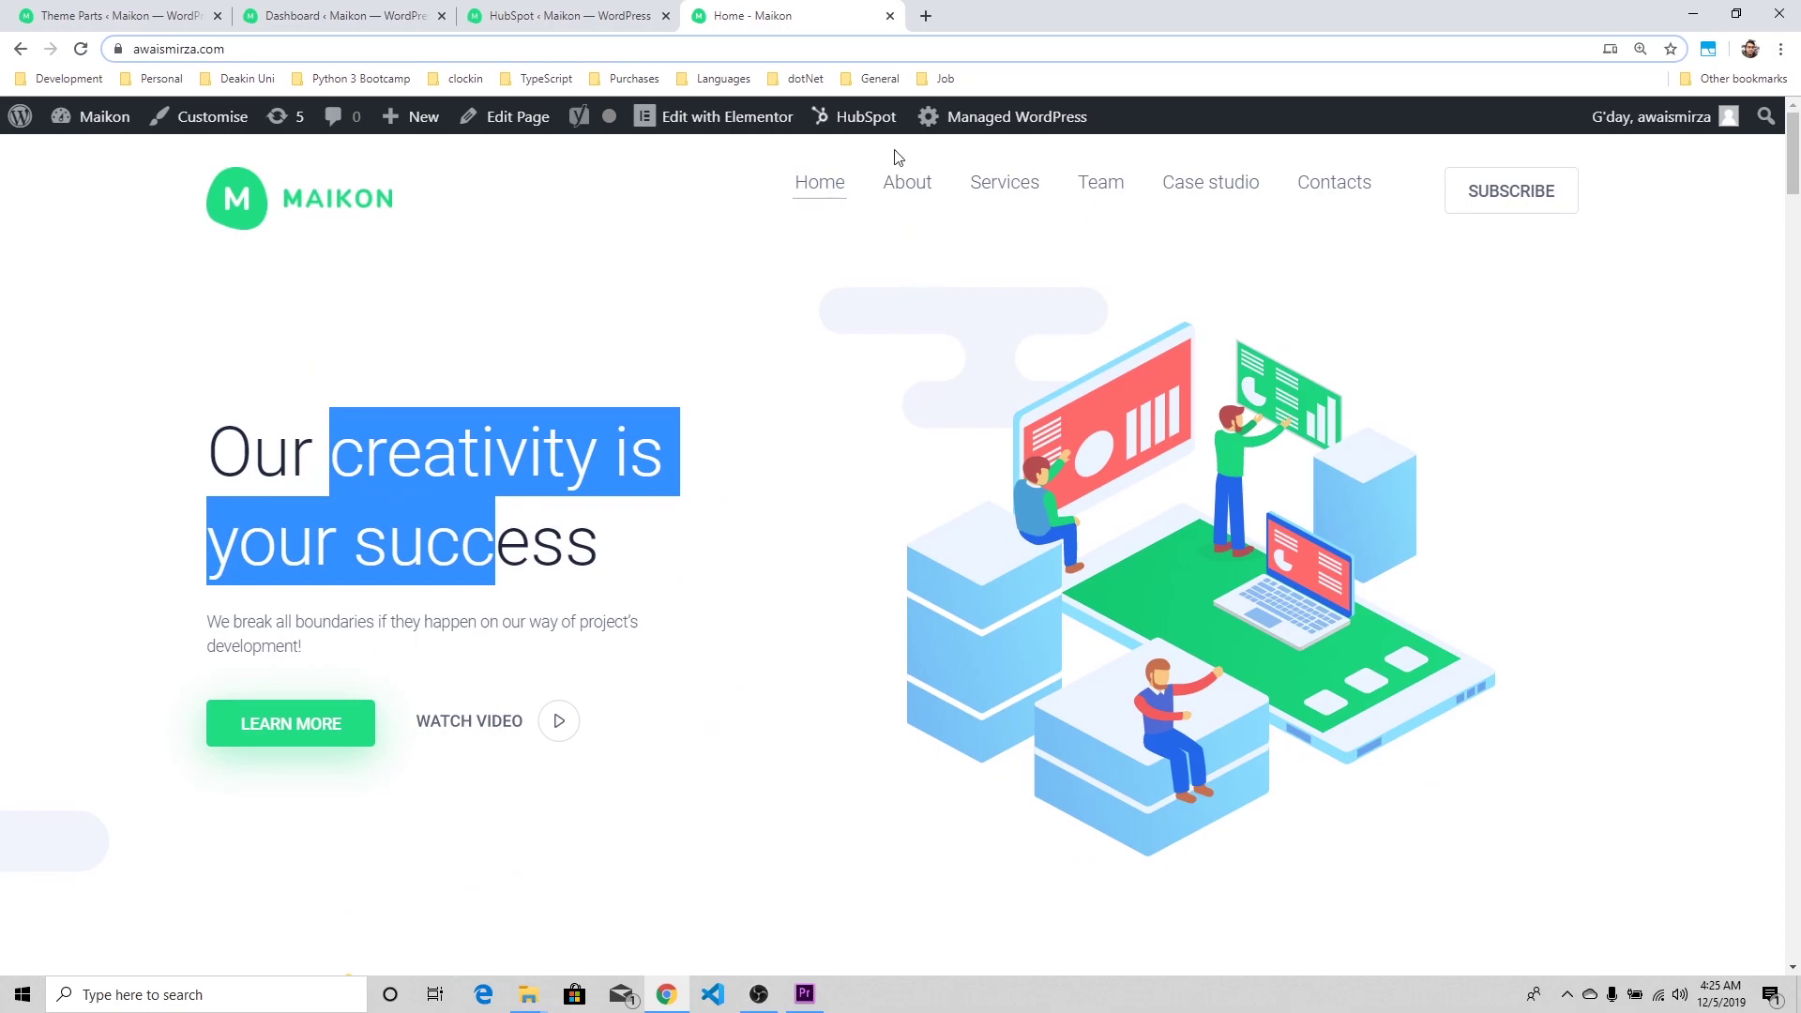
{"action": "scroll", "coordinate": [1376, 517], "scroll_direction": "down", "scroll_amount": 15}
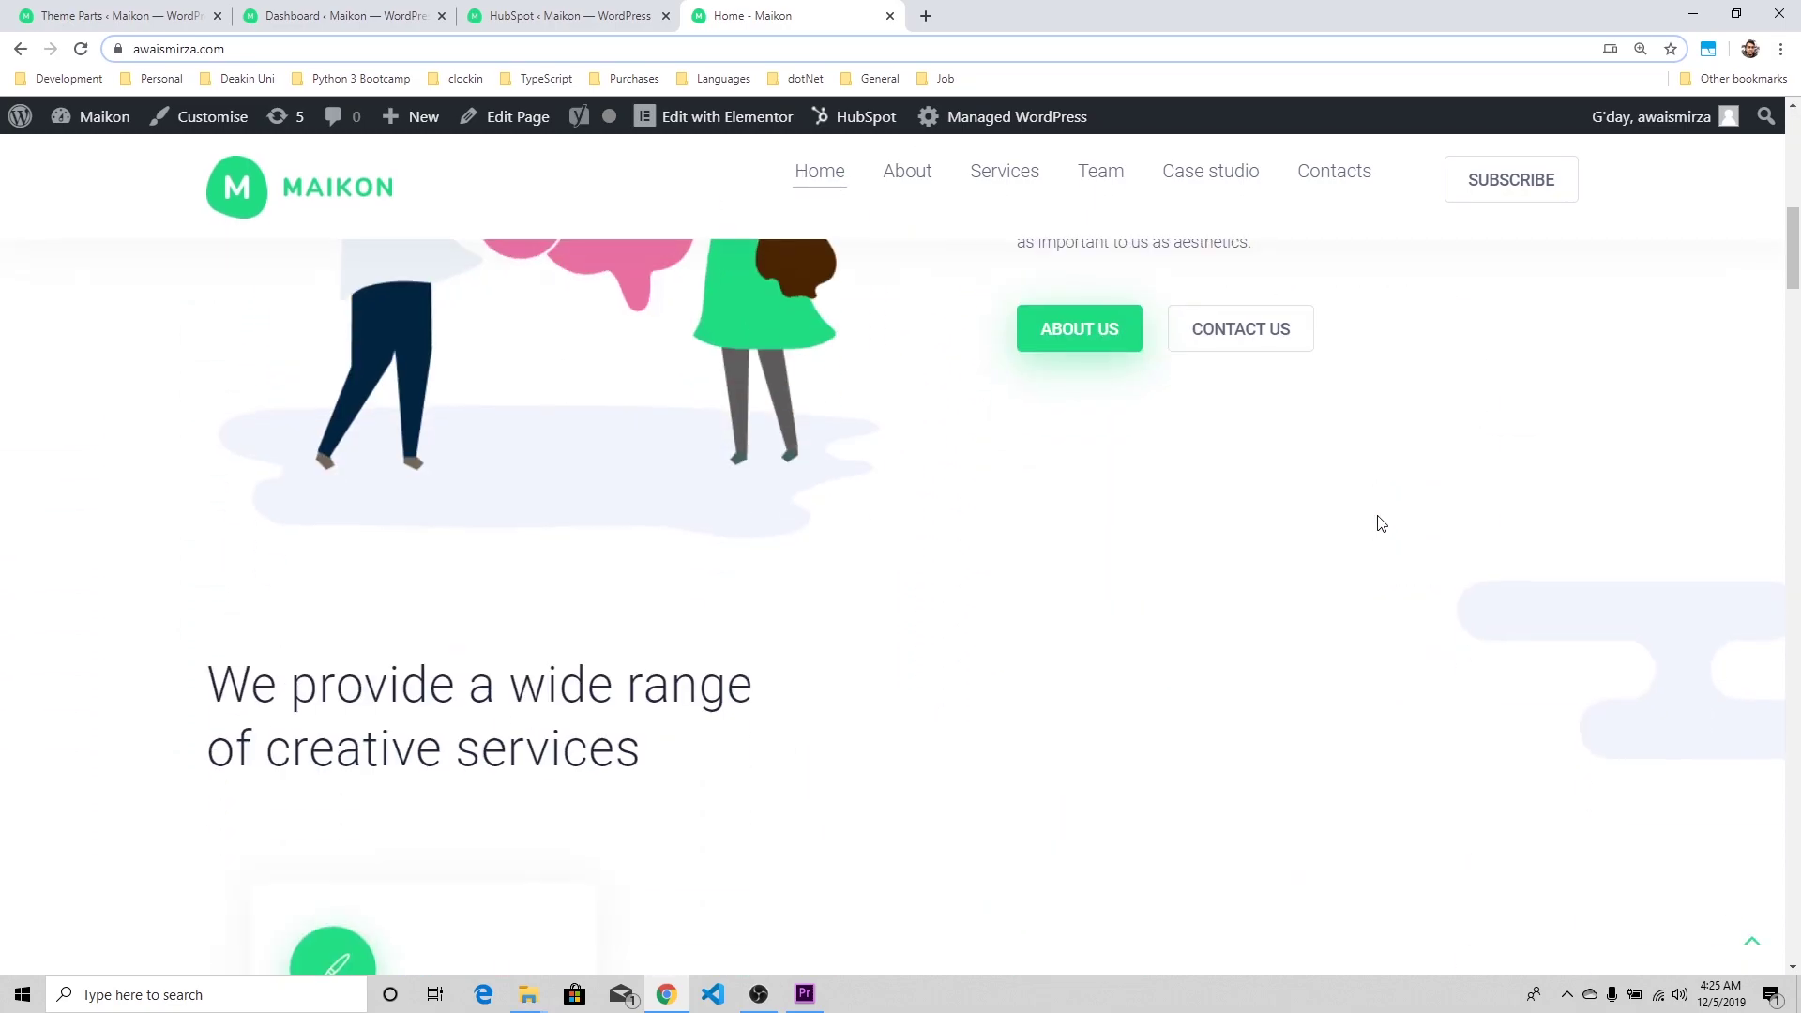
{"action": "scroll", "coordinate": [1379, 518], "scroll_direction": "down", "scroll_amount": 15}
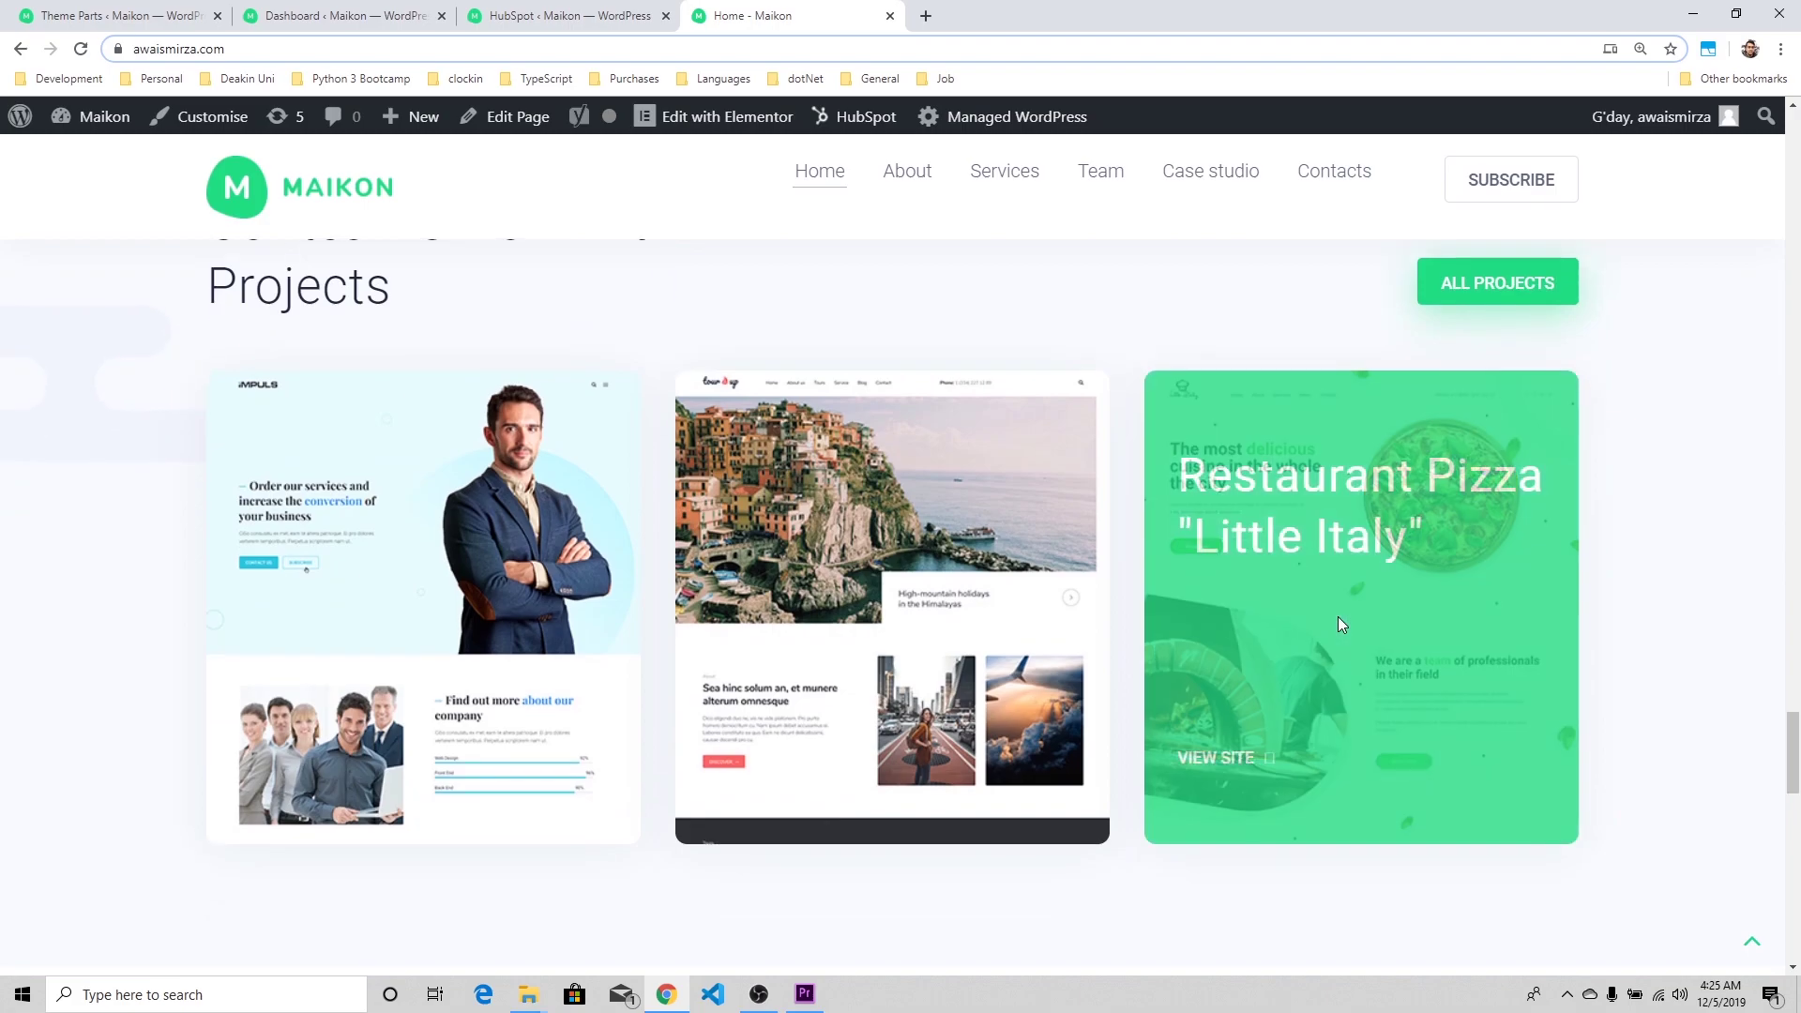
{"action": "scroll", "coordinate": [842, 558], "scroll_direction": "down", "scroll_amount": 18}
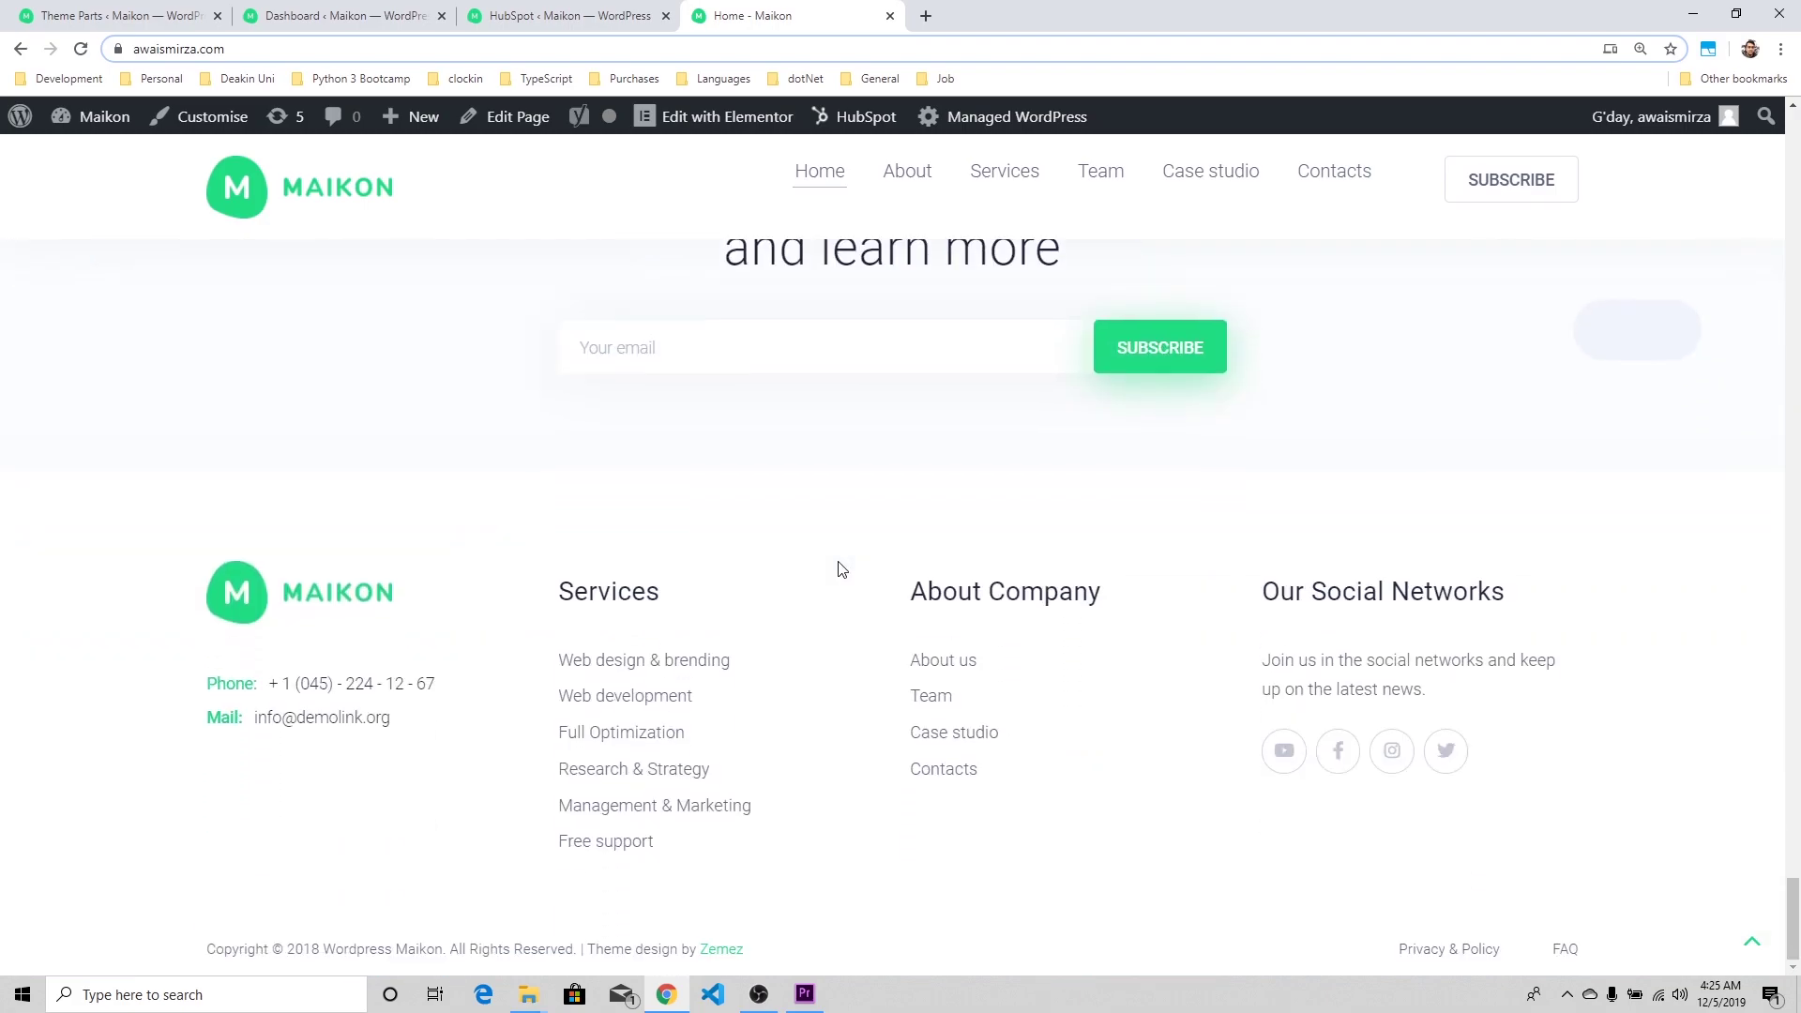
{"action": "scroll", "coordinate": [1016, 413], "scroll_direction": "up", "scroll_amount": 20}
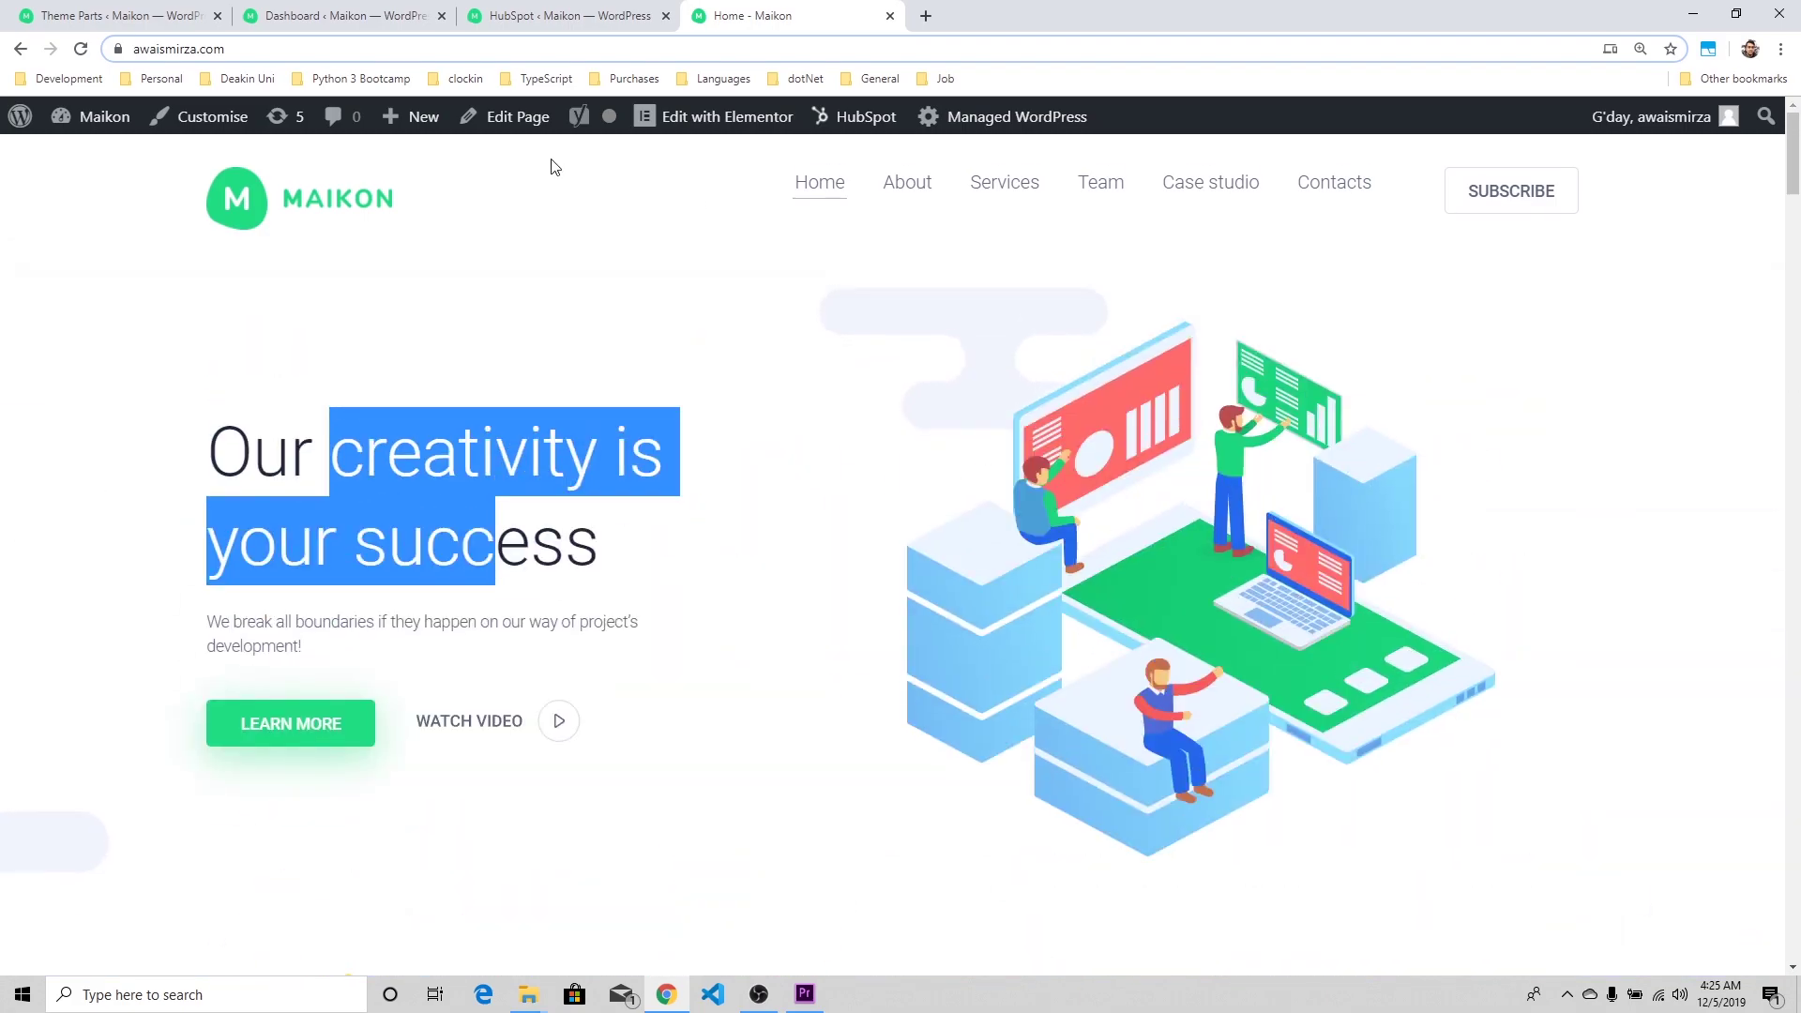
- Show the JetPlugins dashboard full screen and scroll through the installed plugins list
{"action": "left_click", "coordinate": [382, 26]}
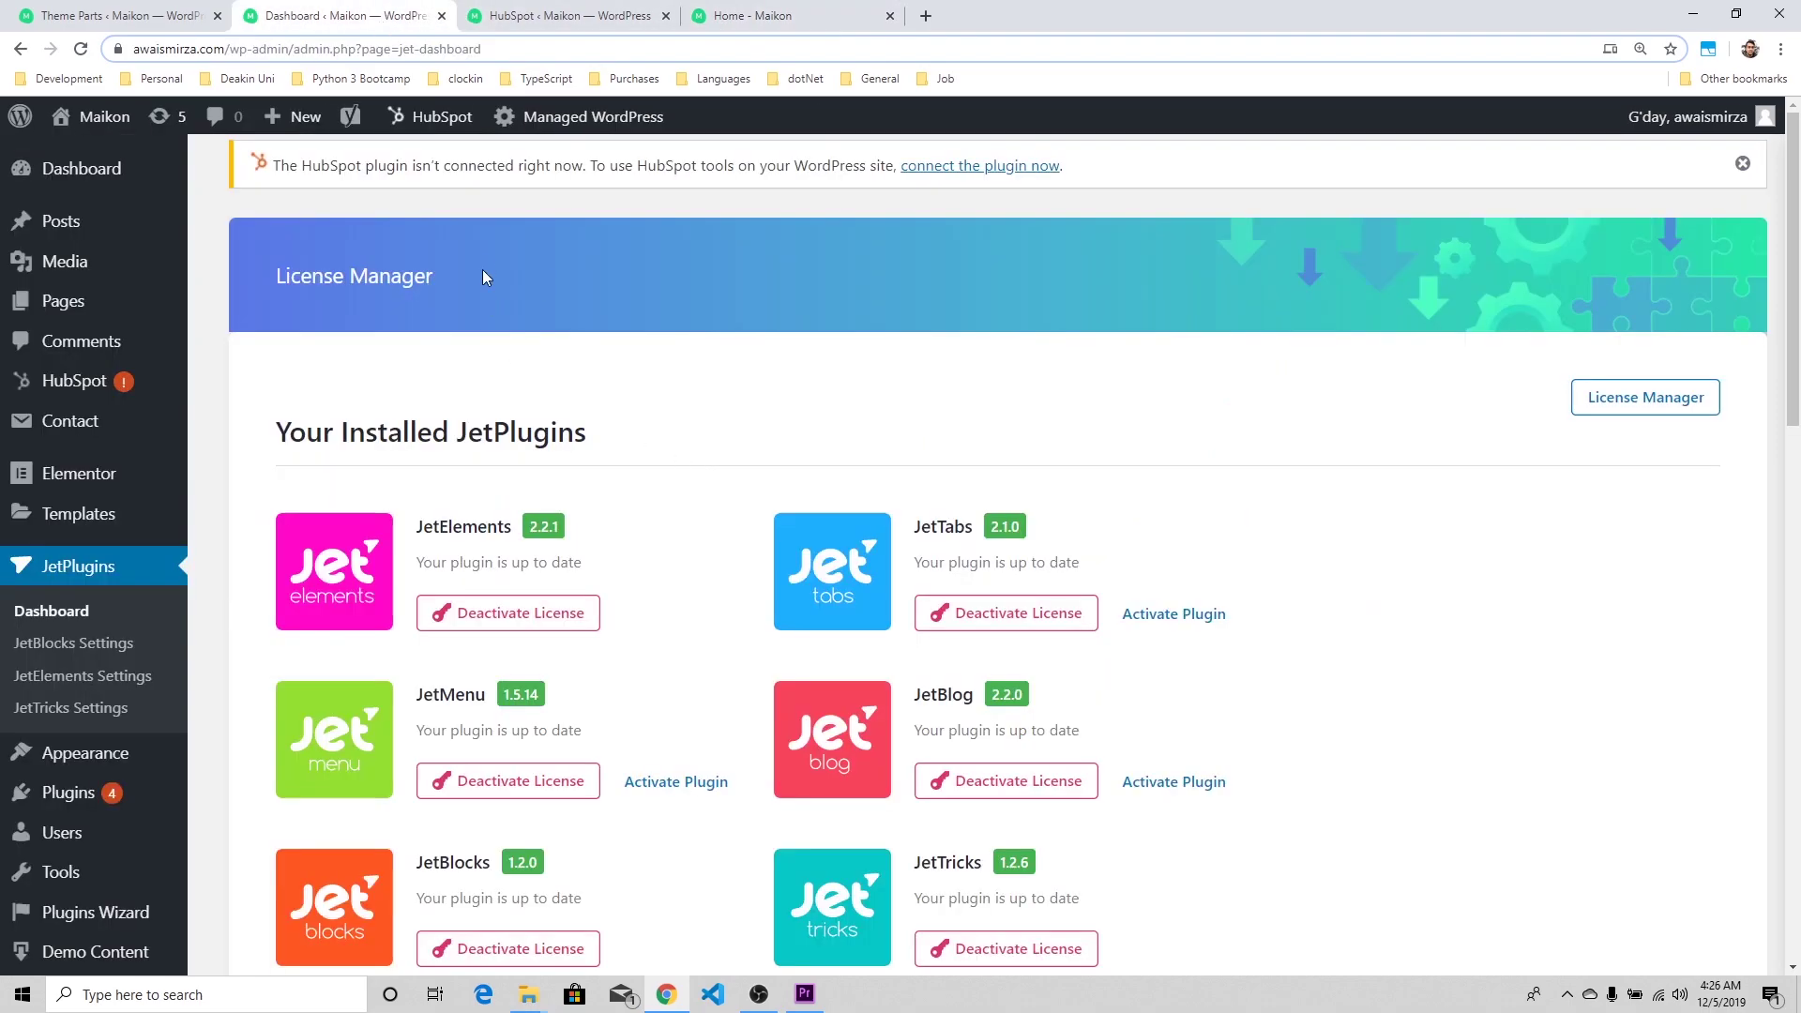
{"action": "key", "text": "F11"}
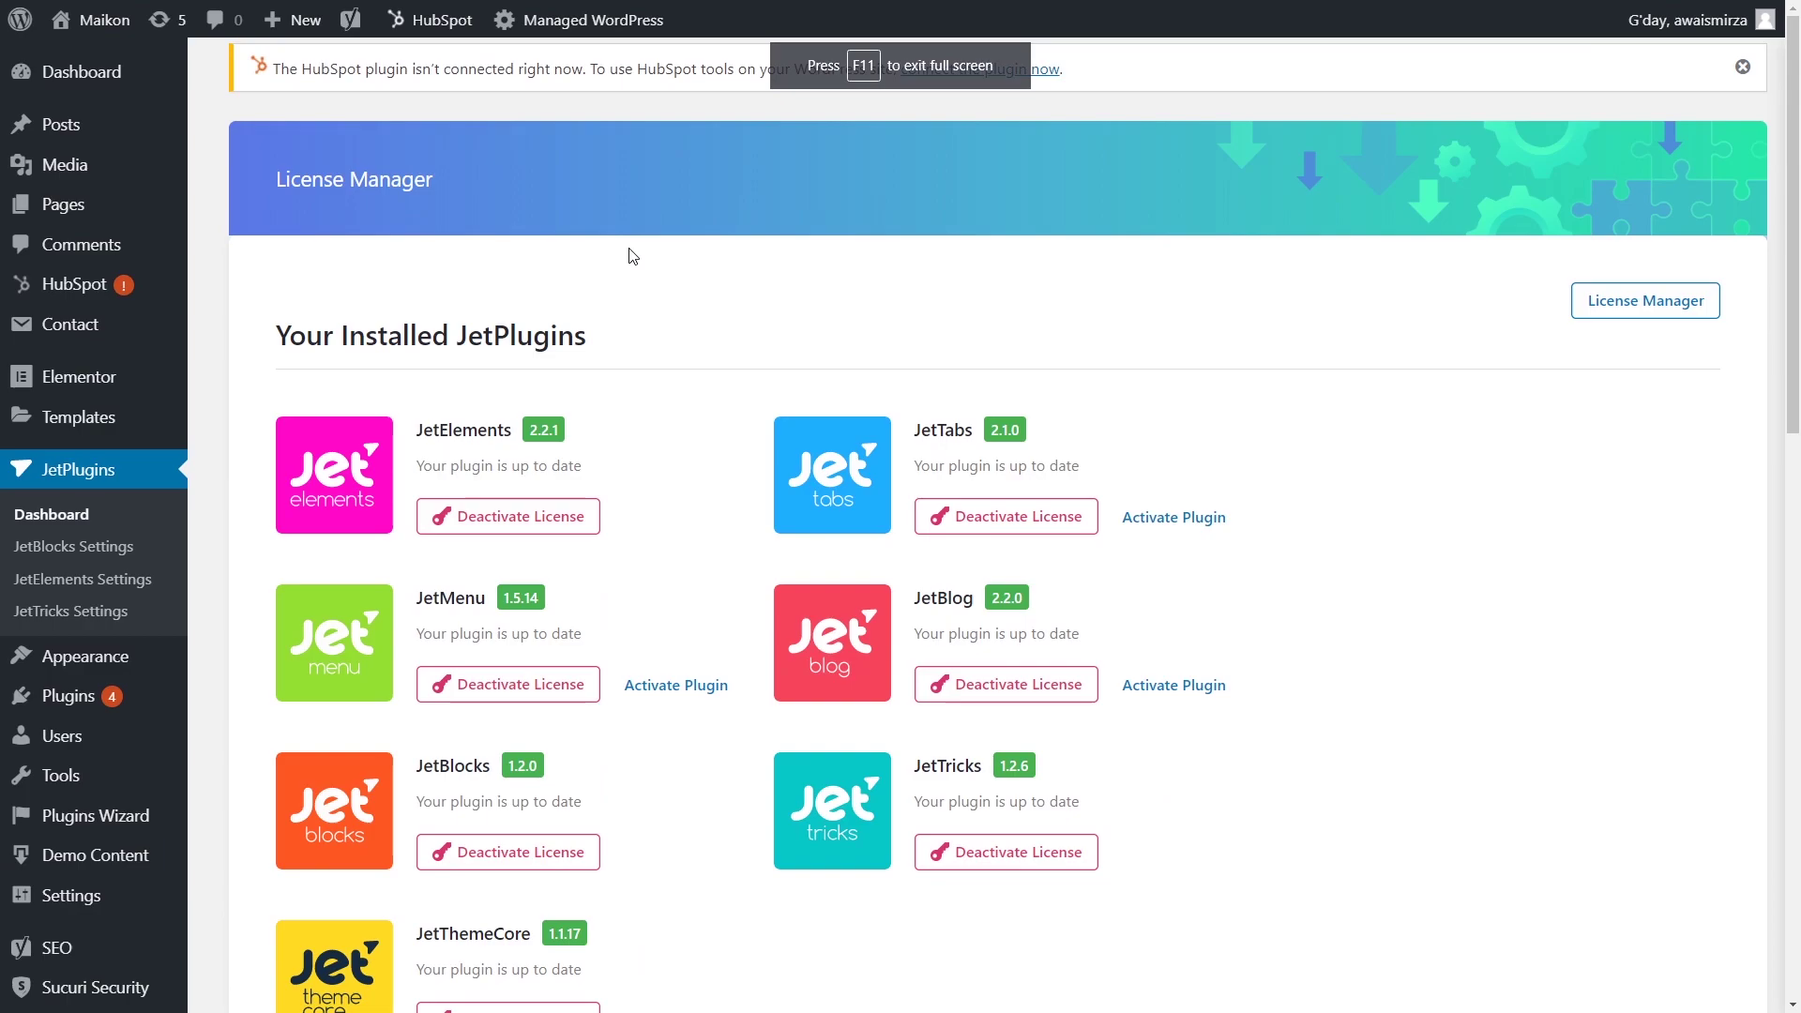
{"action": "left_click_drag", "start_coordinate": [388, 324], "coordinate": [532, 334]}
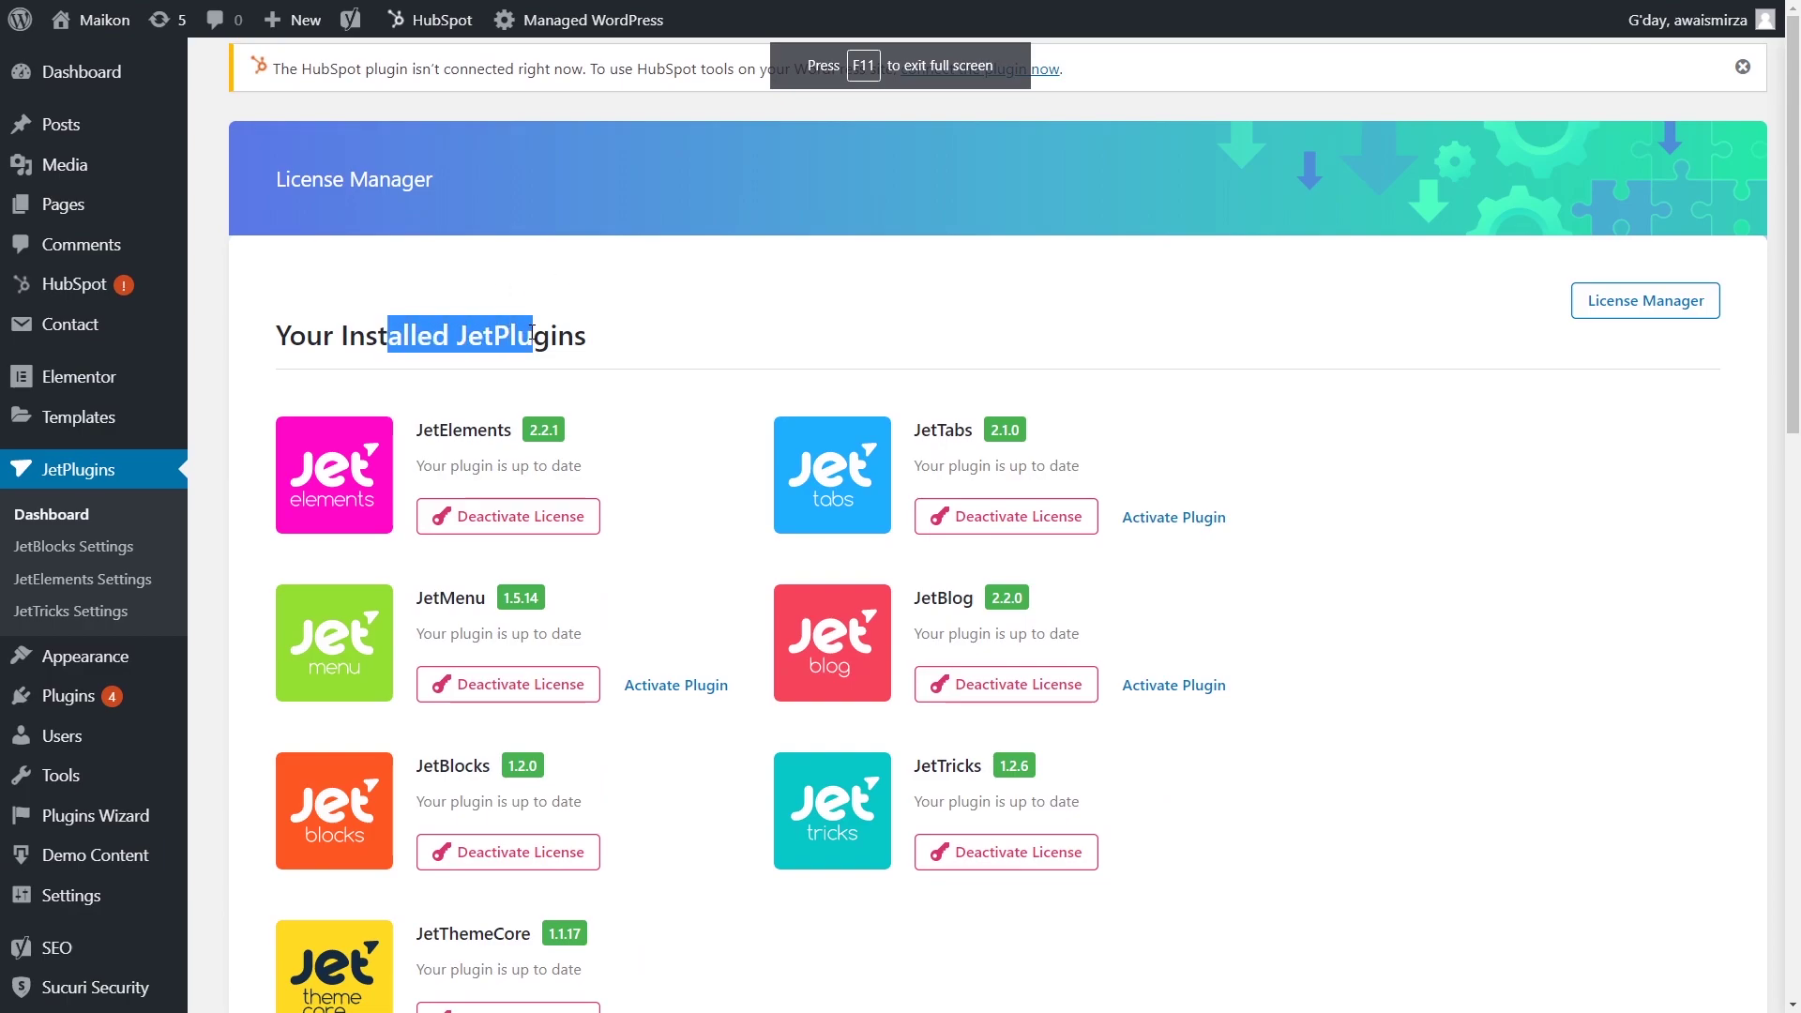
{"action": "left_click", "coordinate": [698, 330]}
{"action": "scroll", "coordinate": [711, 333], "scroll_direction": "down", "scroll_amount": 1}
{"action": "scroll", "coordinate": [802, 447], "scroll_direction": "down", "scroll_amount": 4}
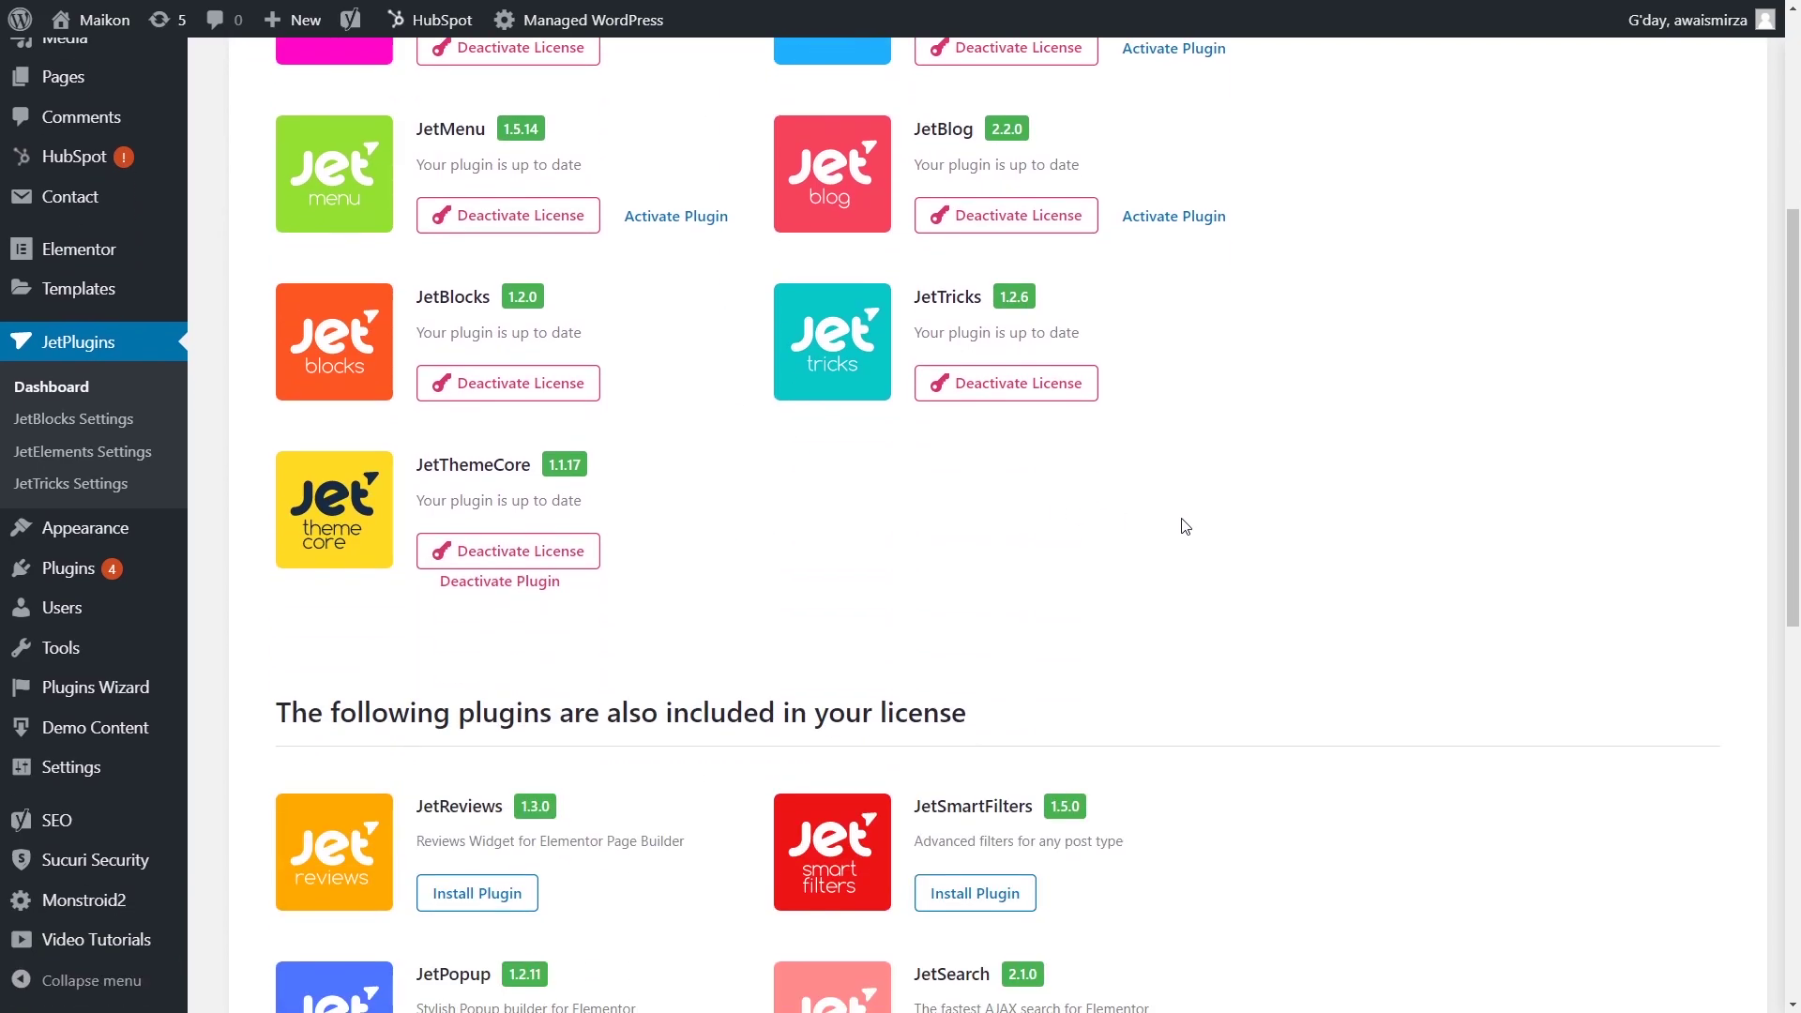
{"action": "scroll", "coordinate": [1185, 526], "scroll_direction": "down", "scroll_amount": 3}
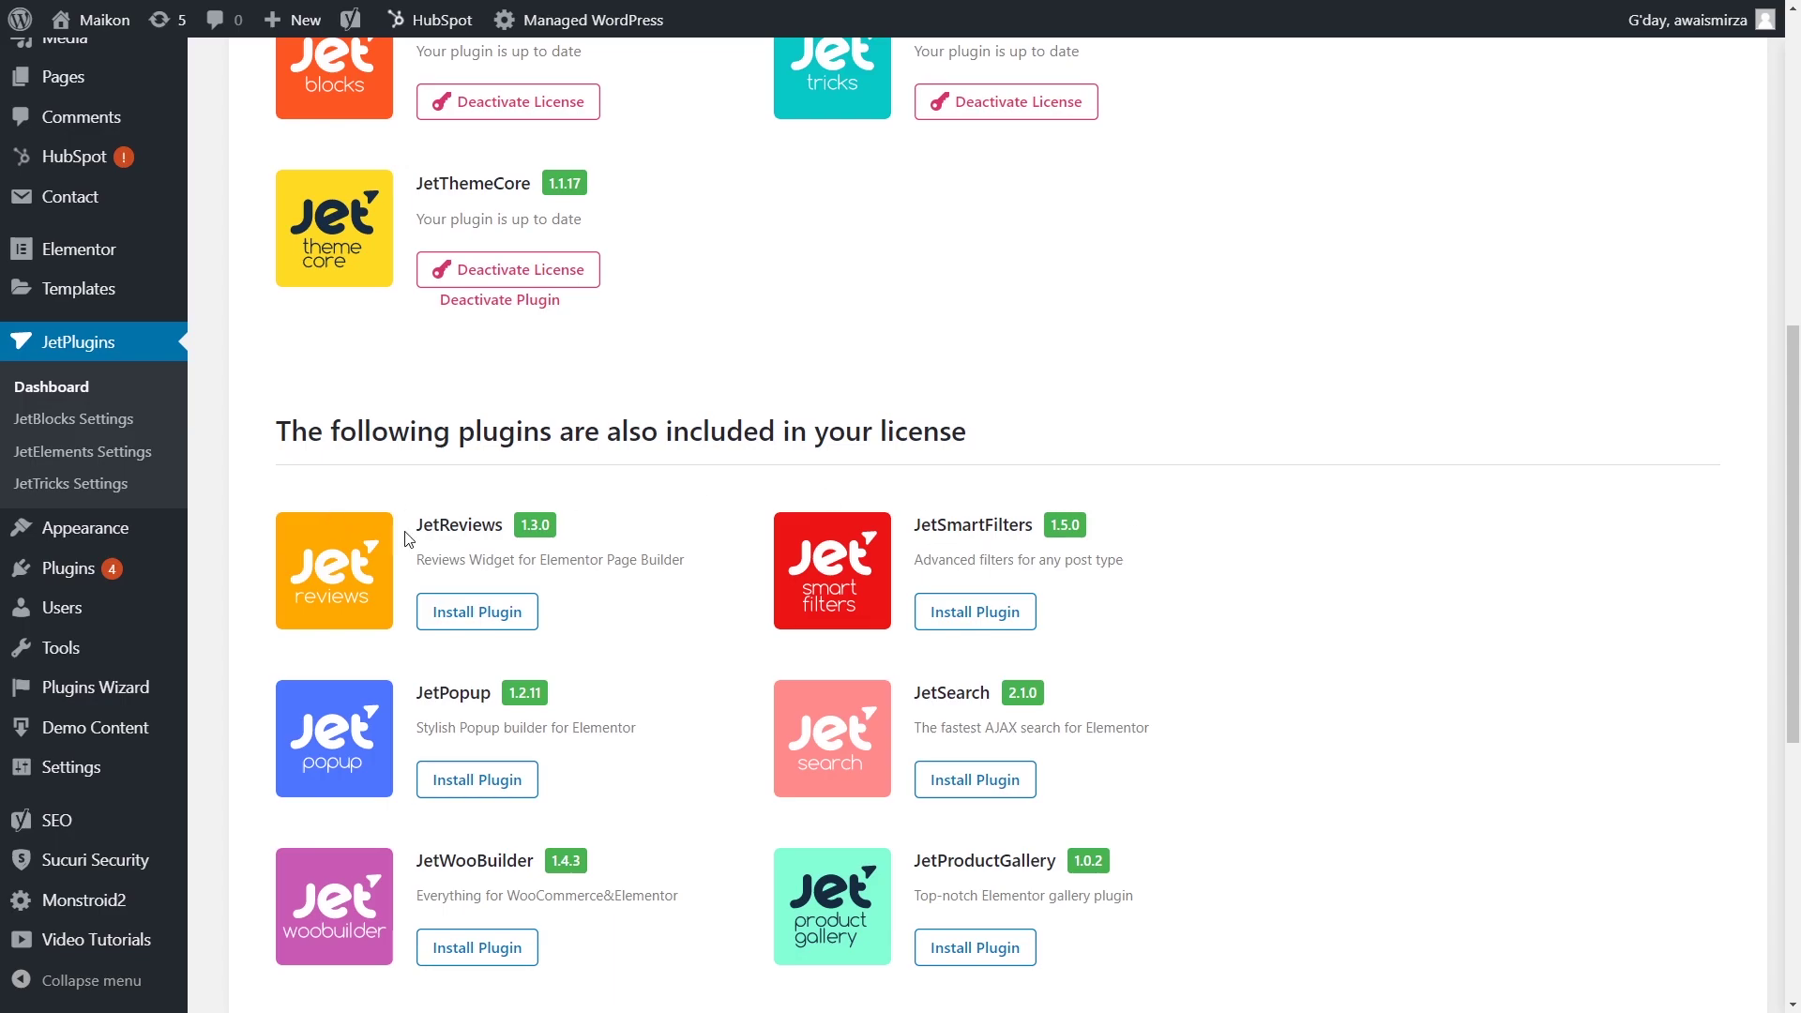
{"action": "scroll", "coordinate": [792, 471], "scroll_direction": "down", "scroll_amount": 3}
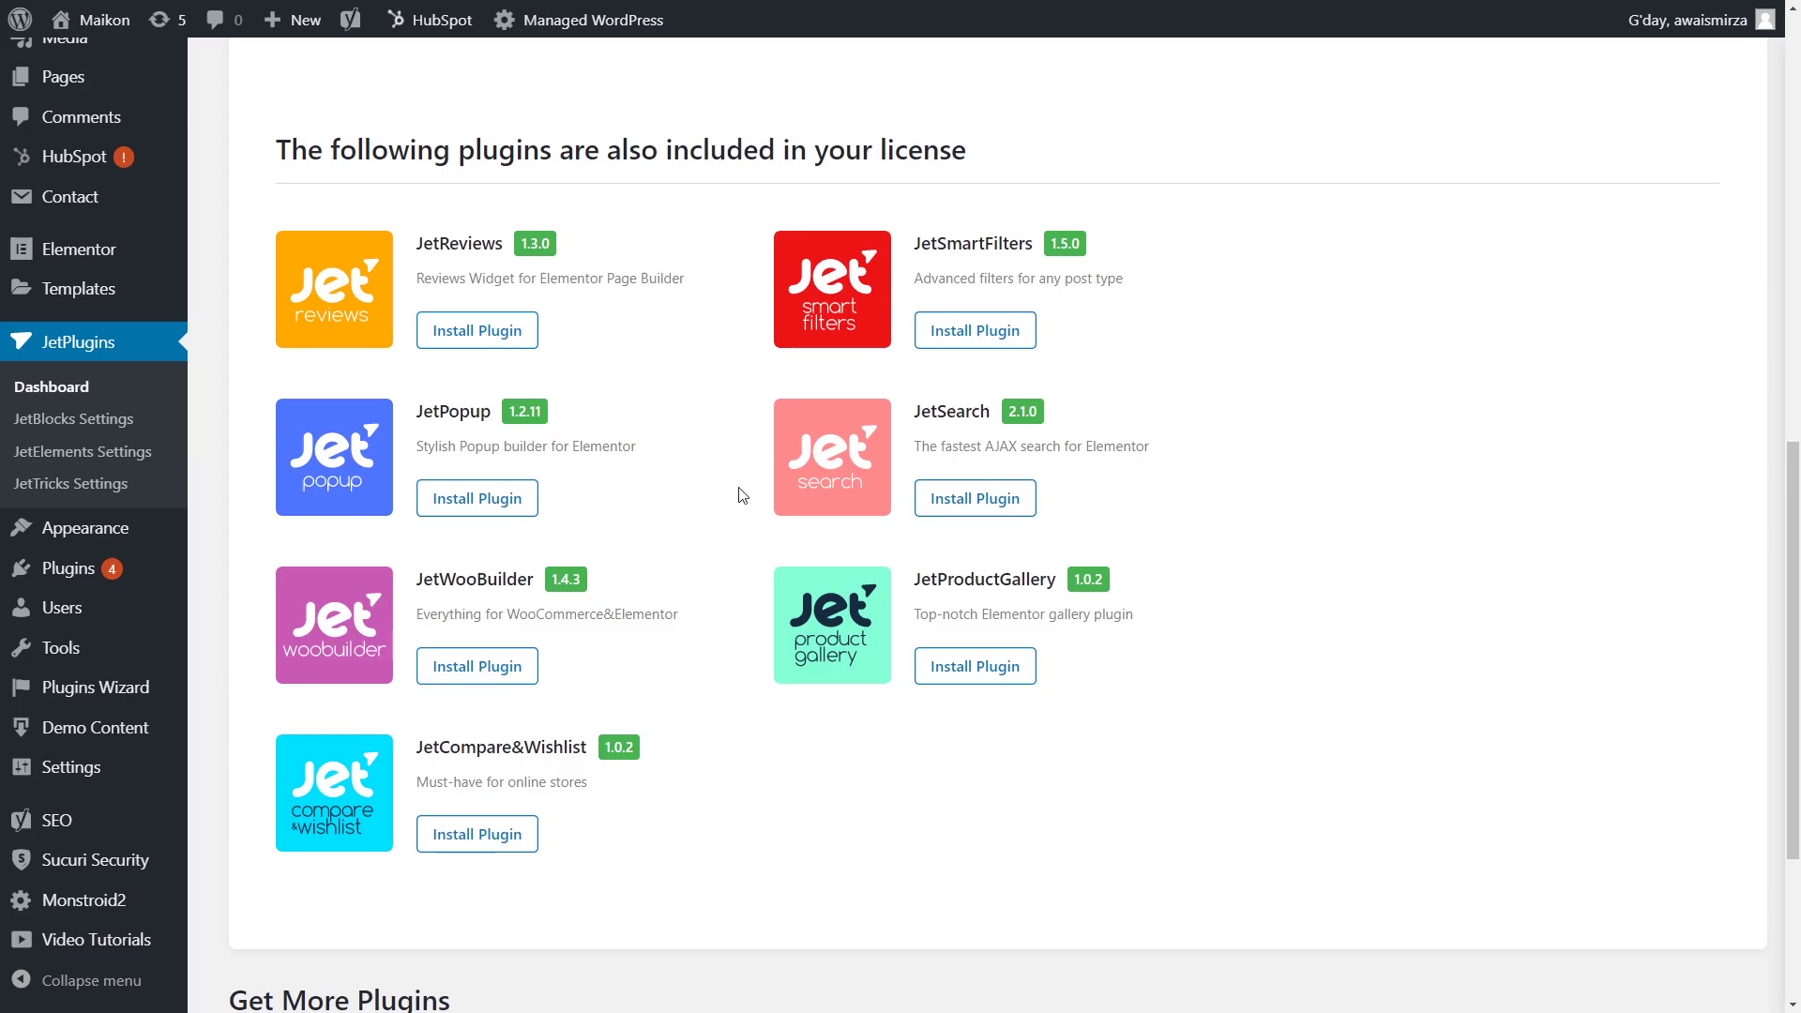
{"action": "scroll", "coordinate": [741, 496], "scroll_direction": "down", "scroll_amount": 4}
{"action": "scroll", "coordinate": [906, 539], "scroll_direction": "up", "scroll_amount": 9}
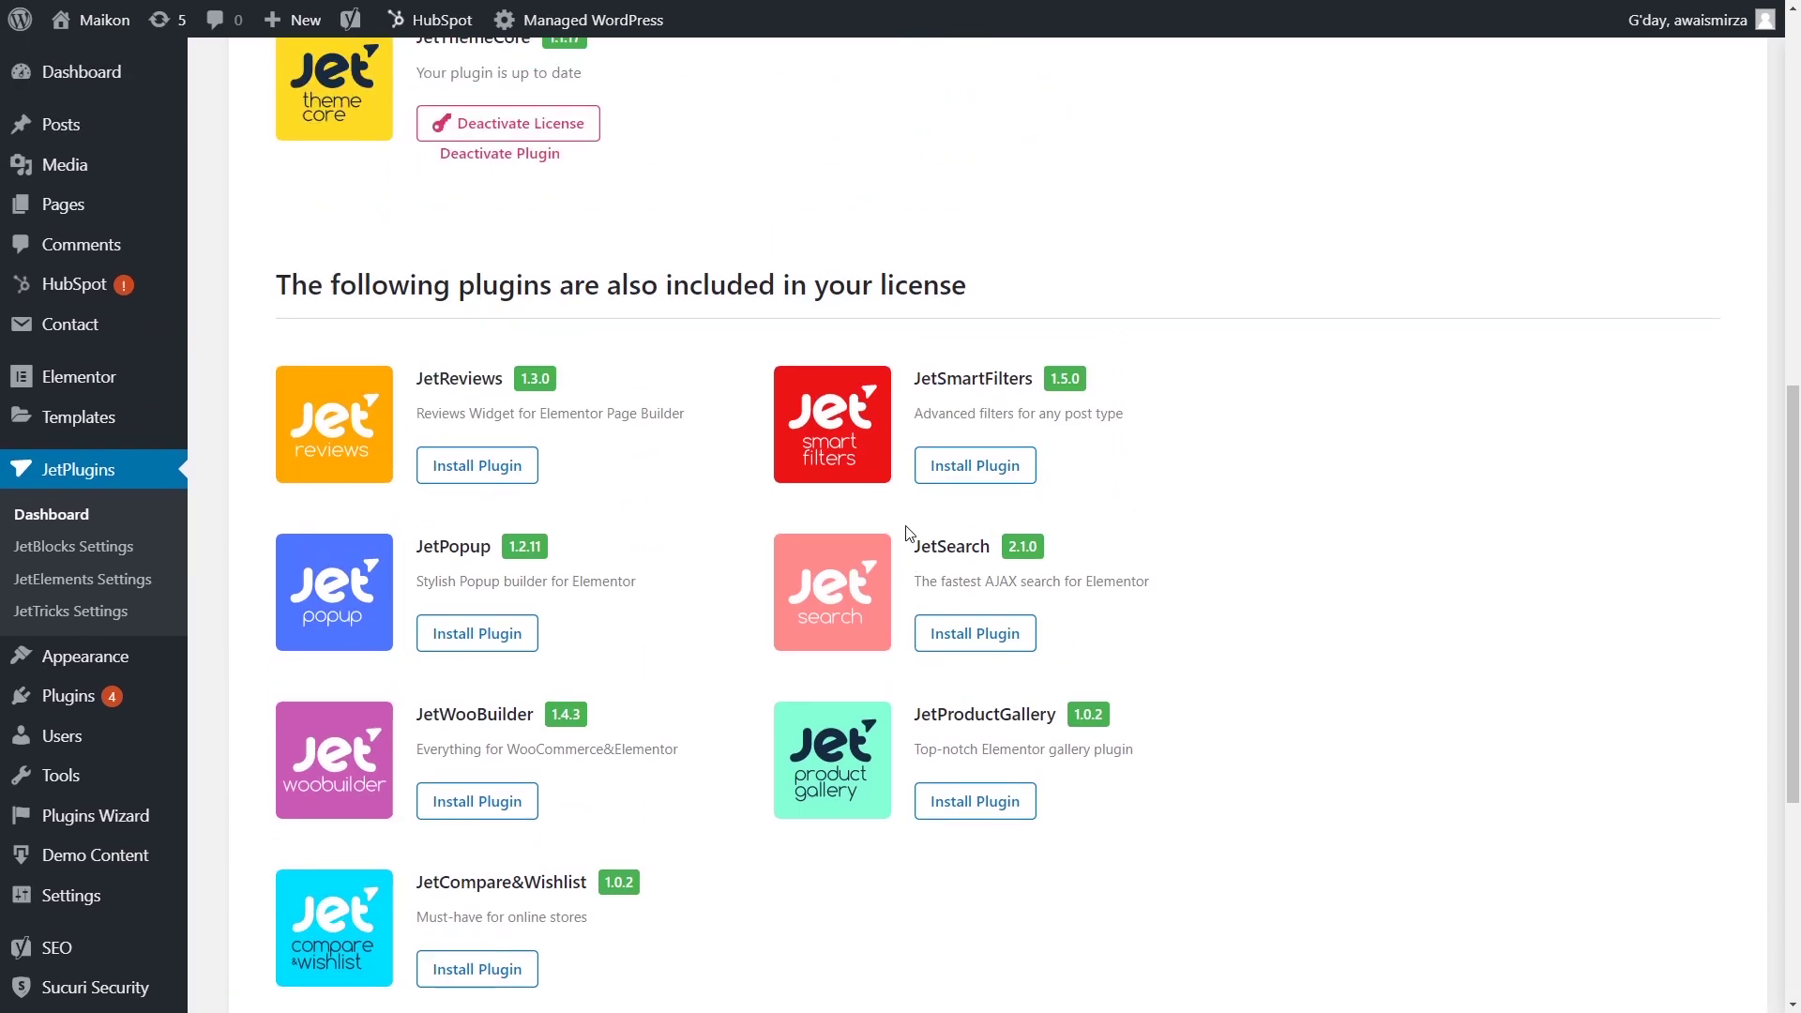
- Deactivate the JetElements licence and dismiss the deactivation notice
{"action": "mouse_move", "coordinate": [122, 664]}
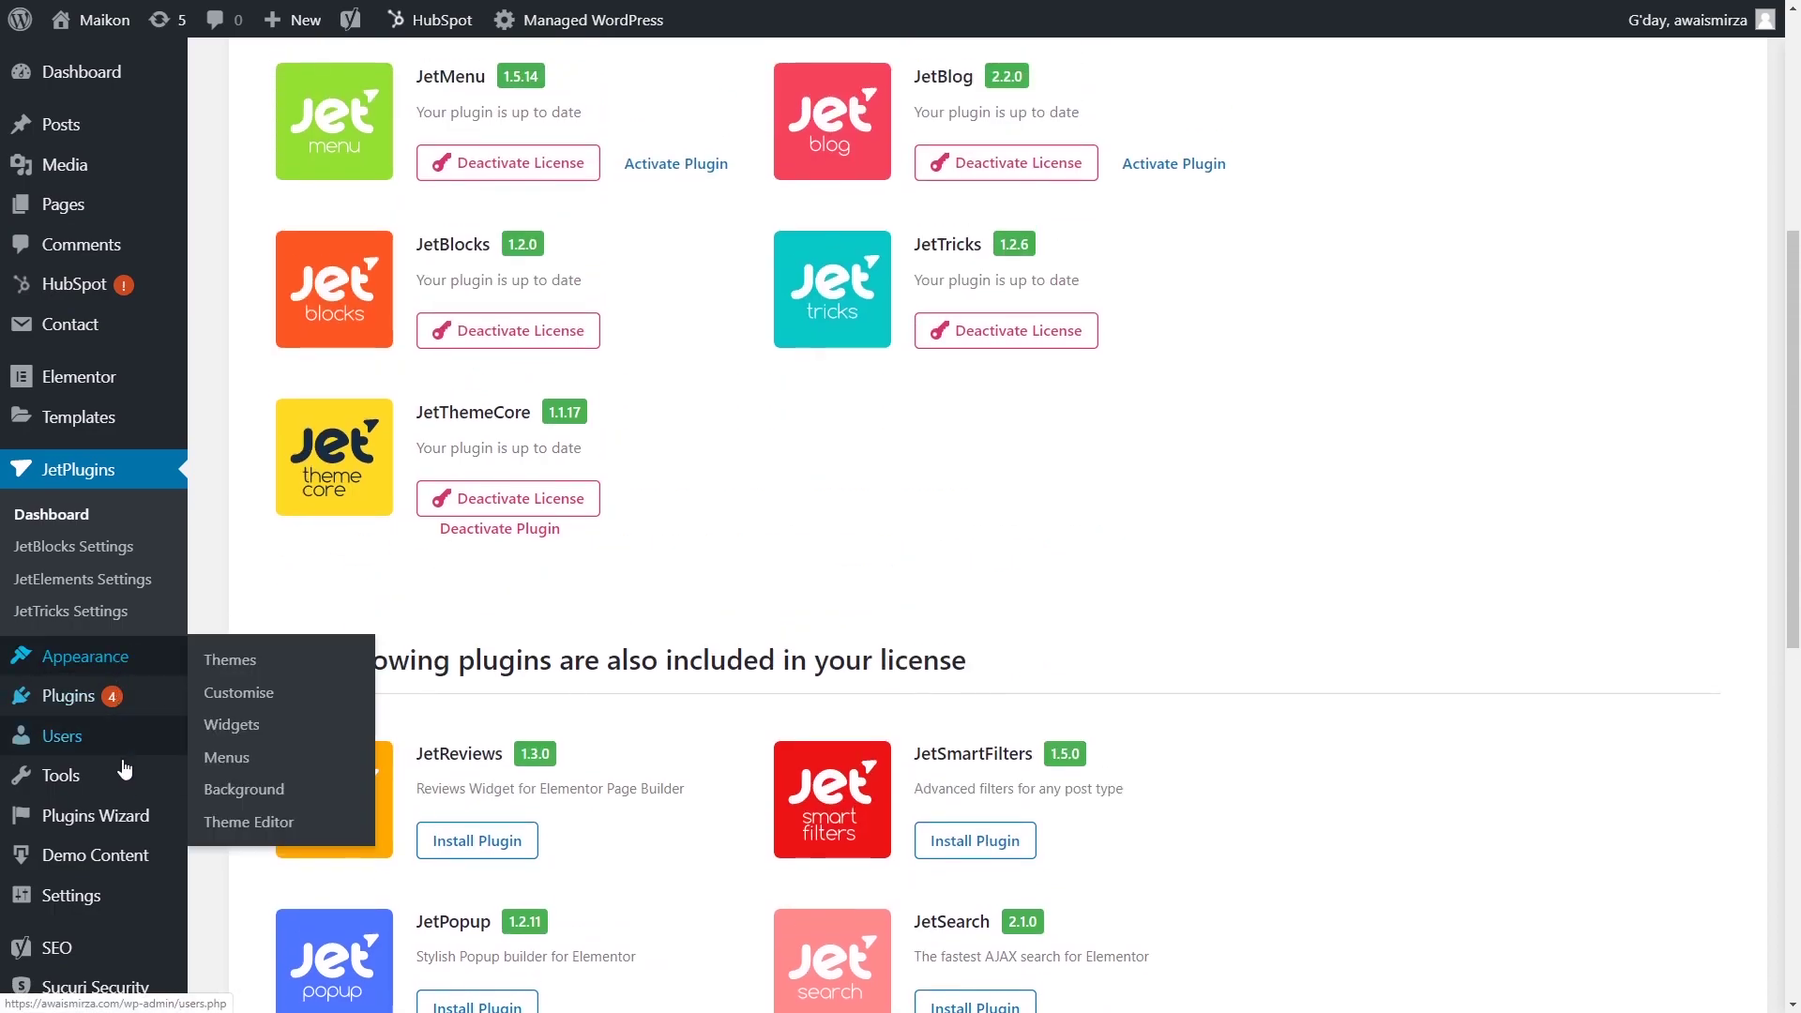
{"action": "scroll", "coordinate": [594, 744], "scroll_direction": "up", "scroll_amount": 6}
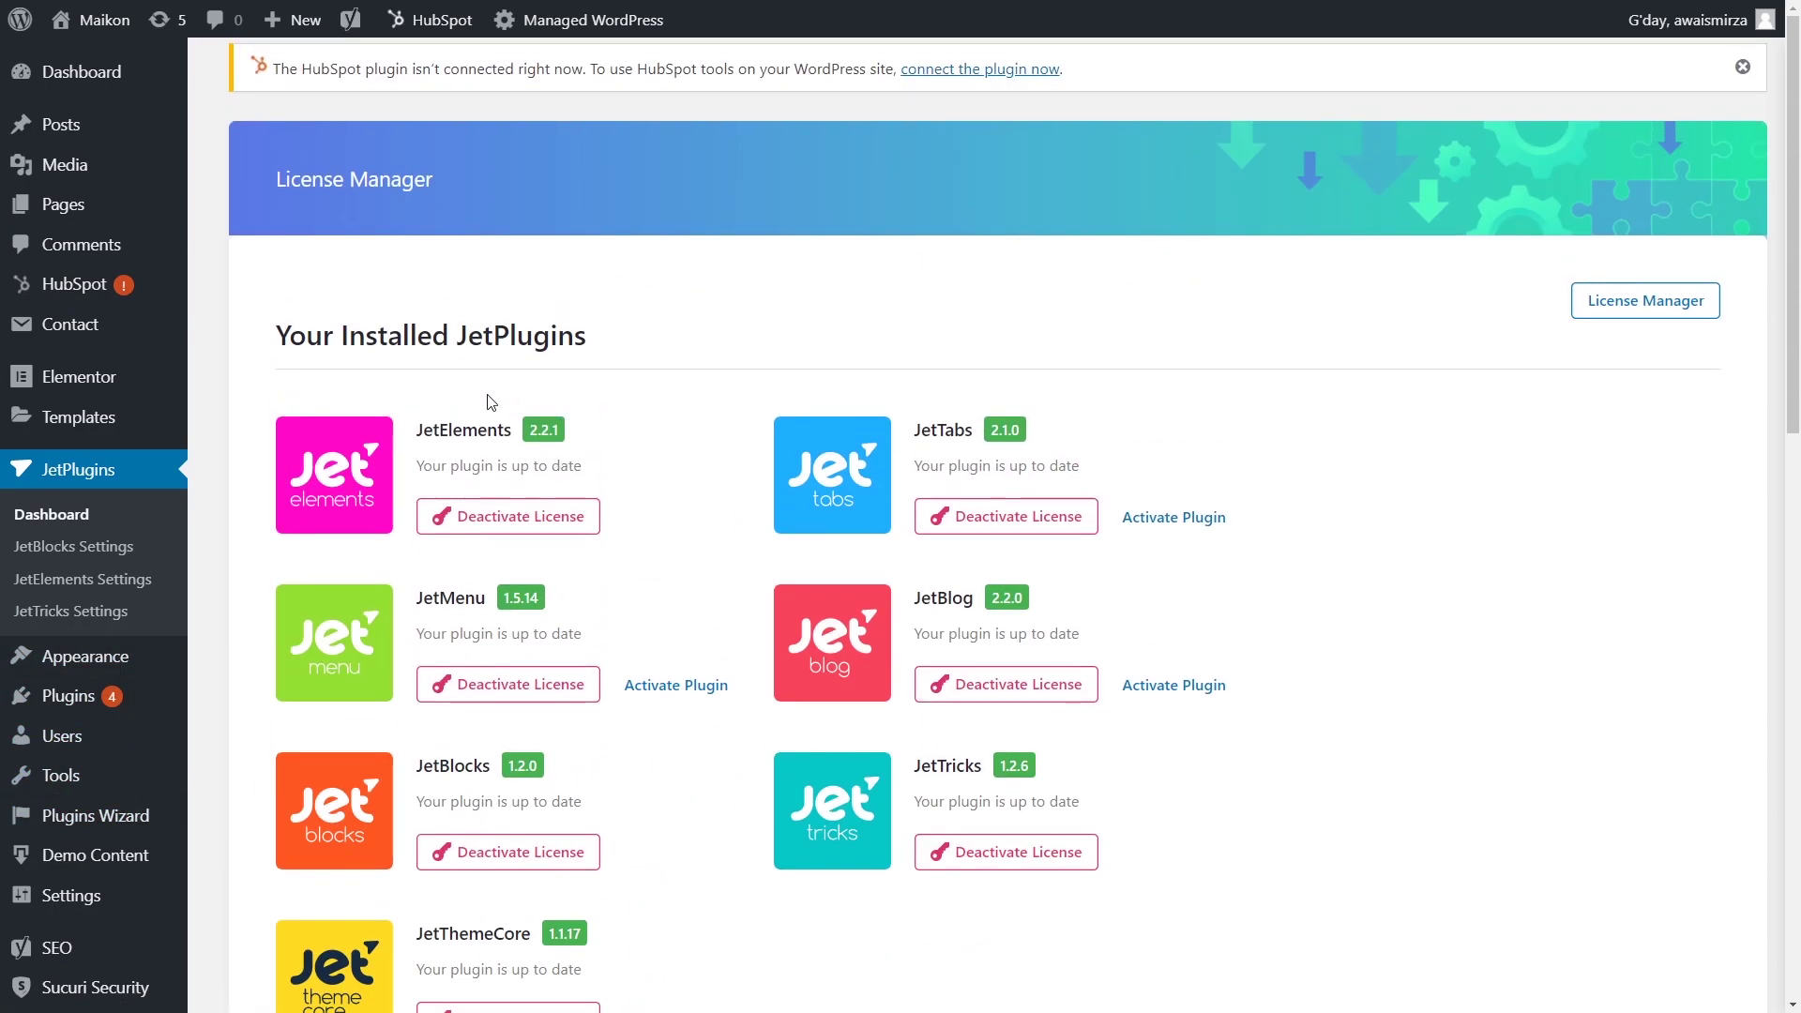
{"action": "left_click_drag", "start_coordinate": [450, 431], "coordinate": [485, 437]}
{"action": "left_click", "coordinate": [480, 439]}
{"action": "left_click", "coordinate": [445, 511]}
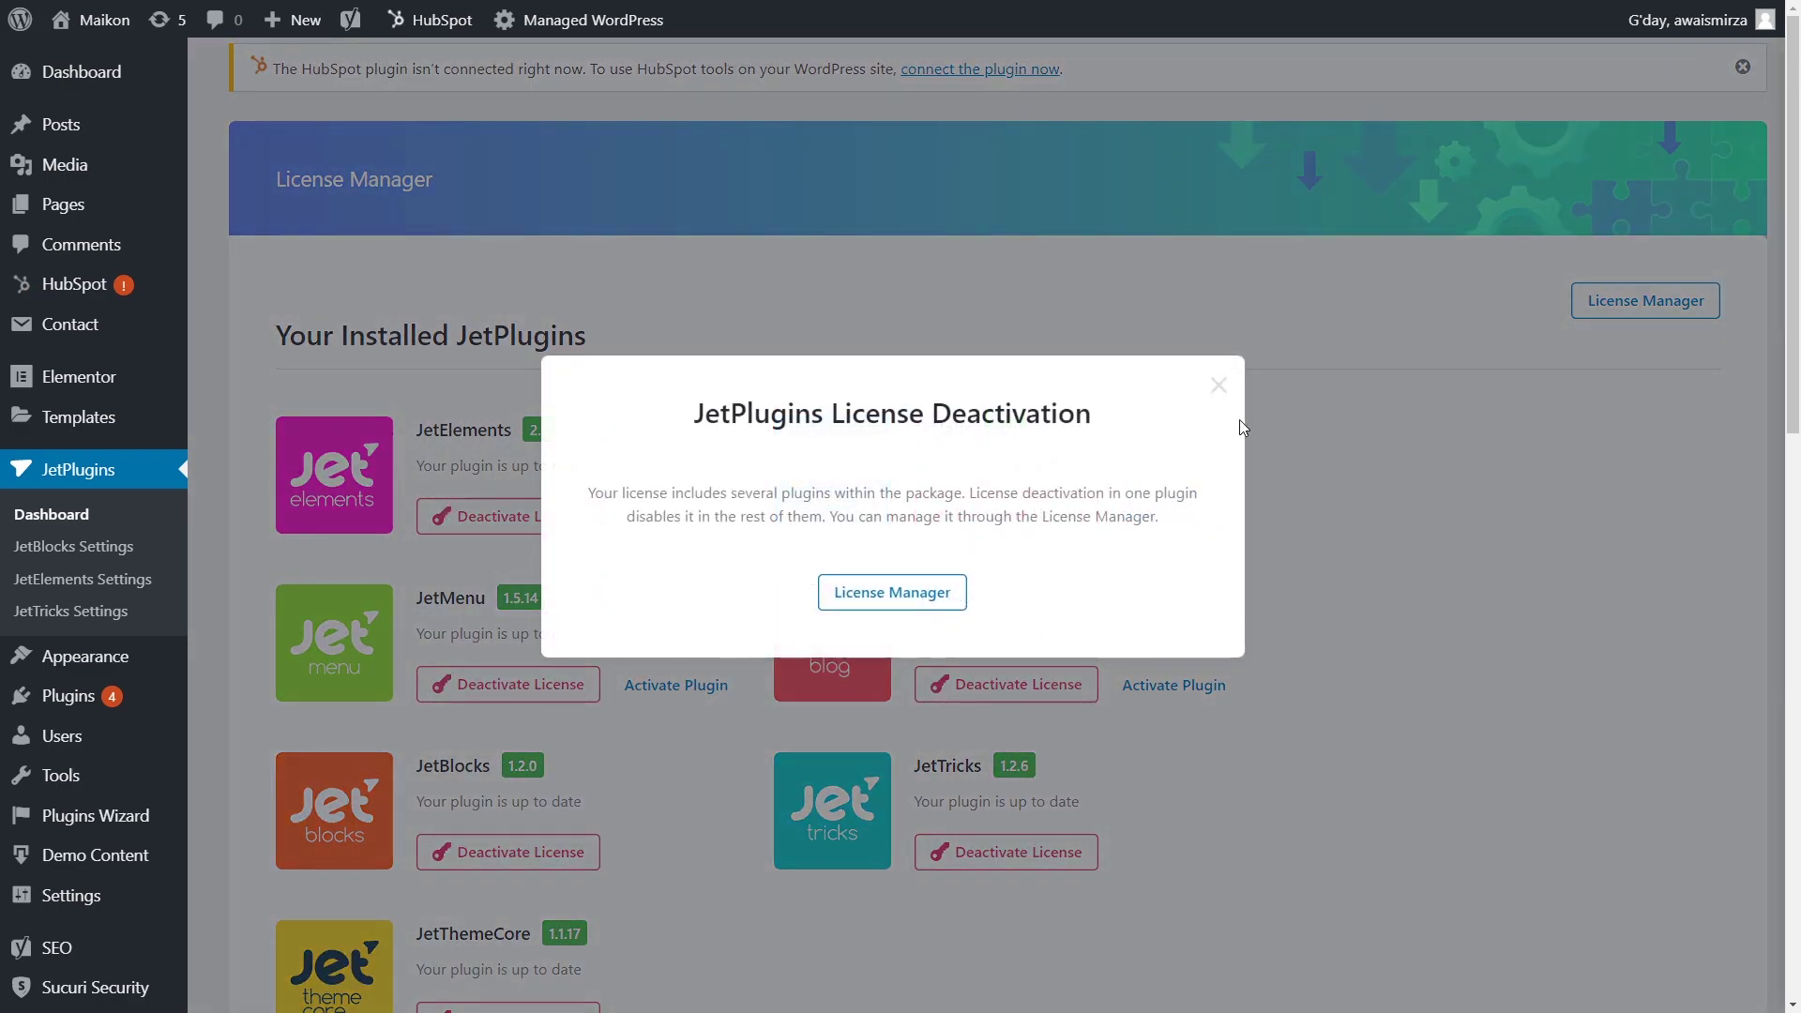
{"action": "left_click", "coordinate": [1221, 386]}
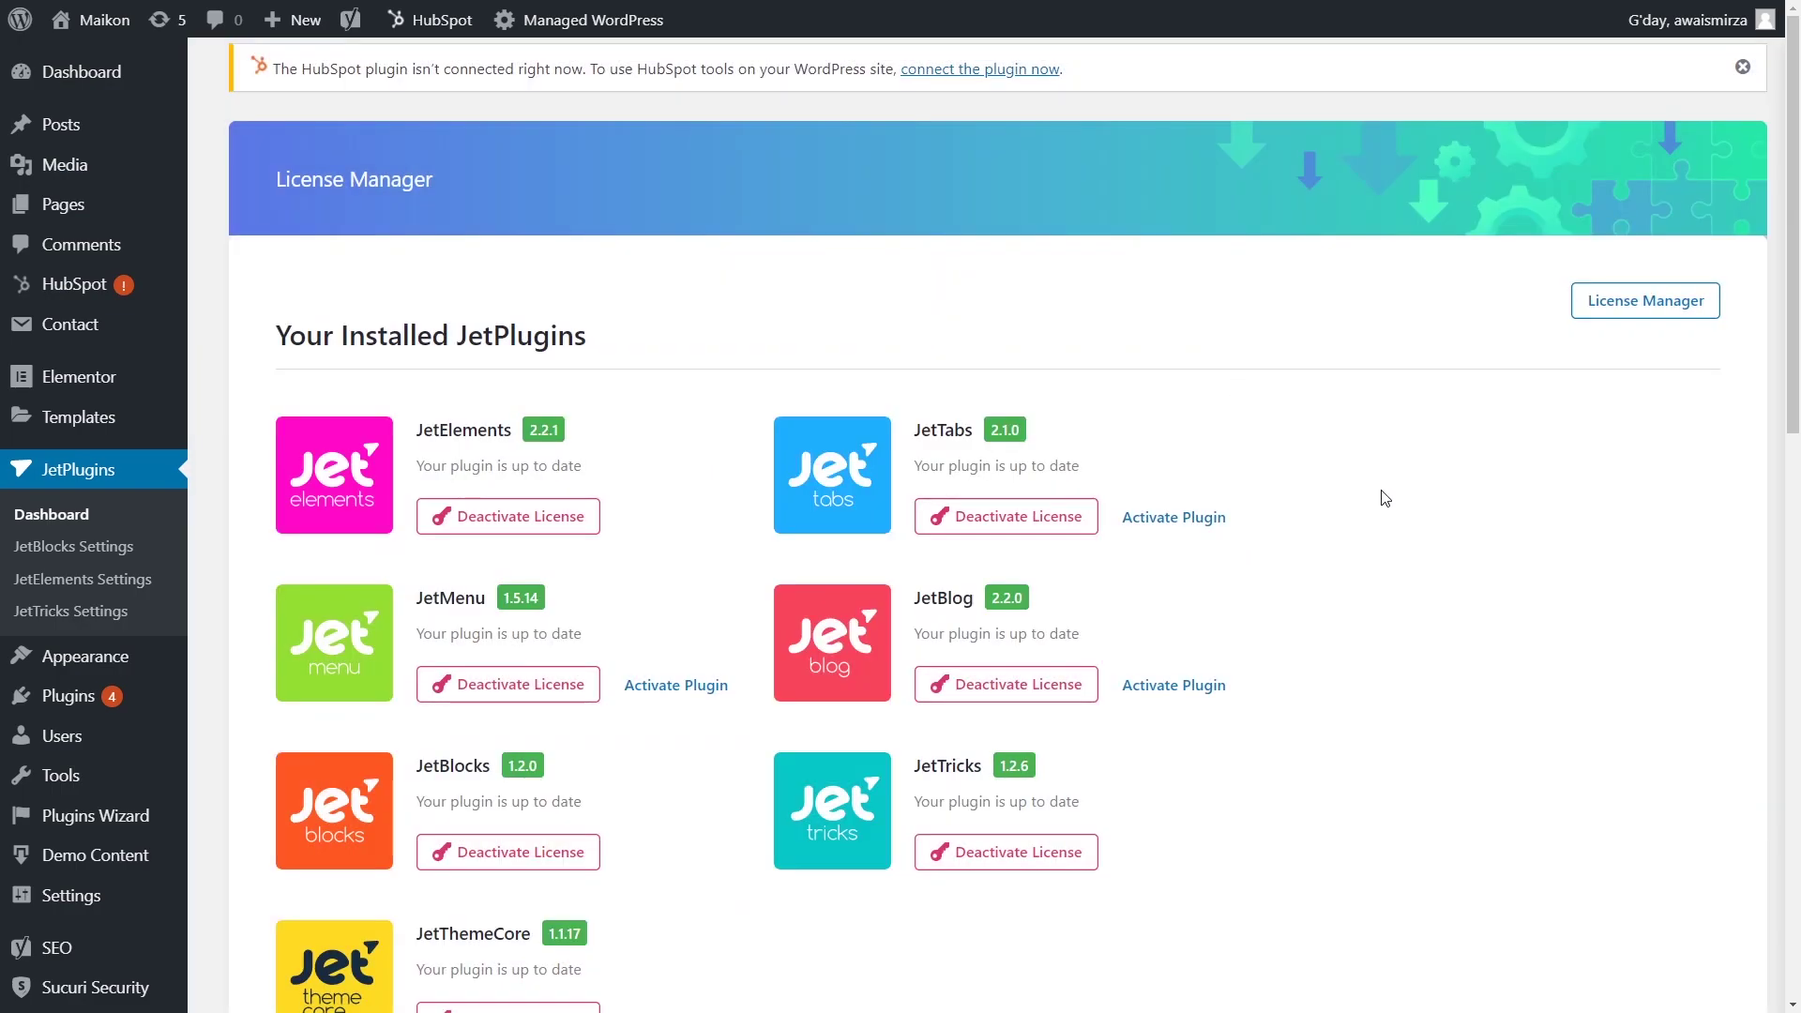